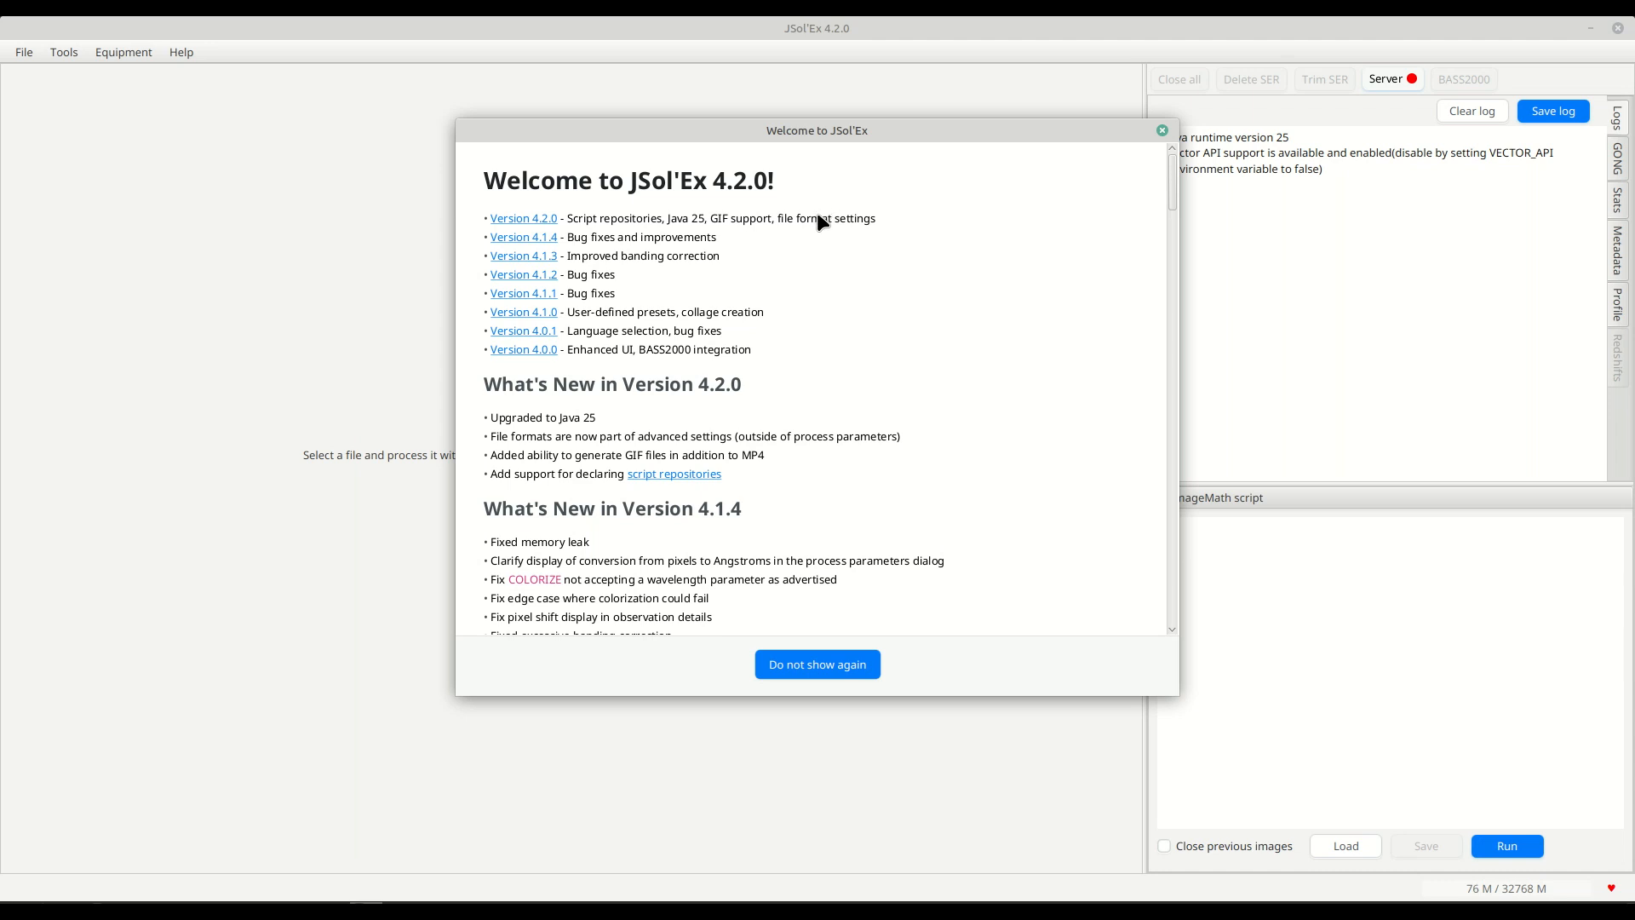
Dismiss the welcome window, open the recent file 1153_18.ser, review its Format options, and process it in quick mode.
click(1162, 131)
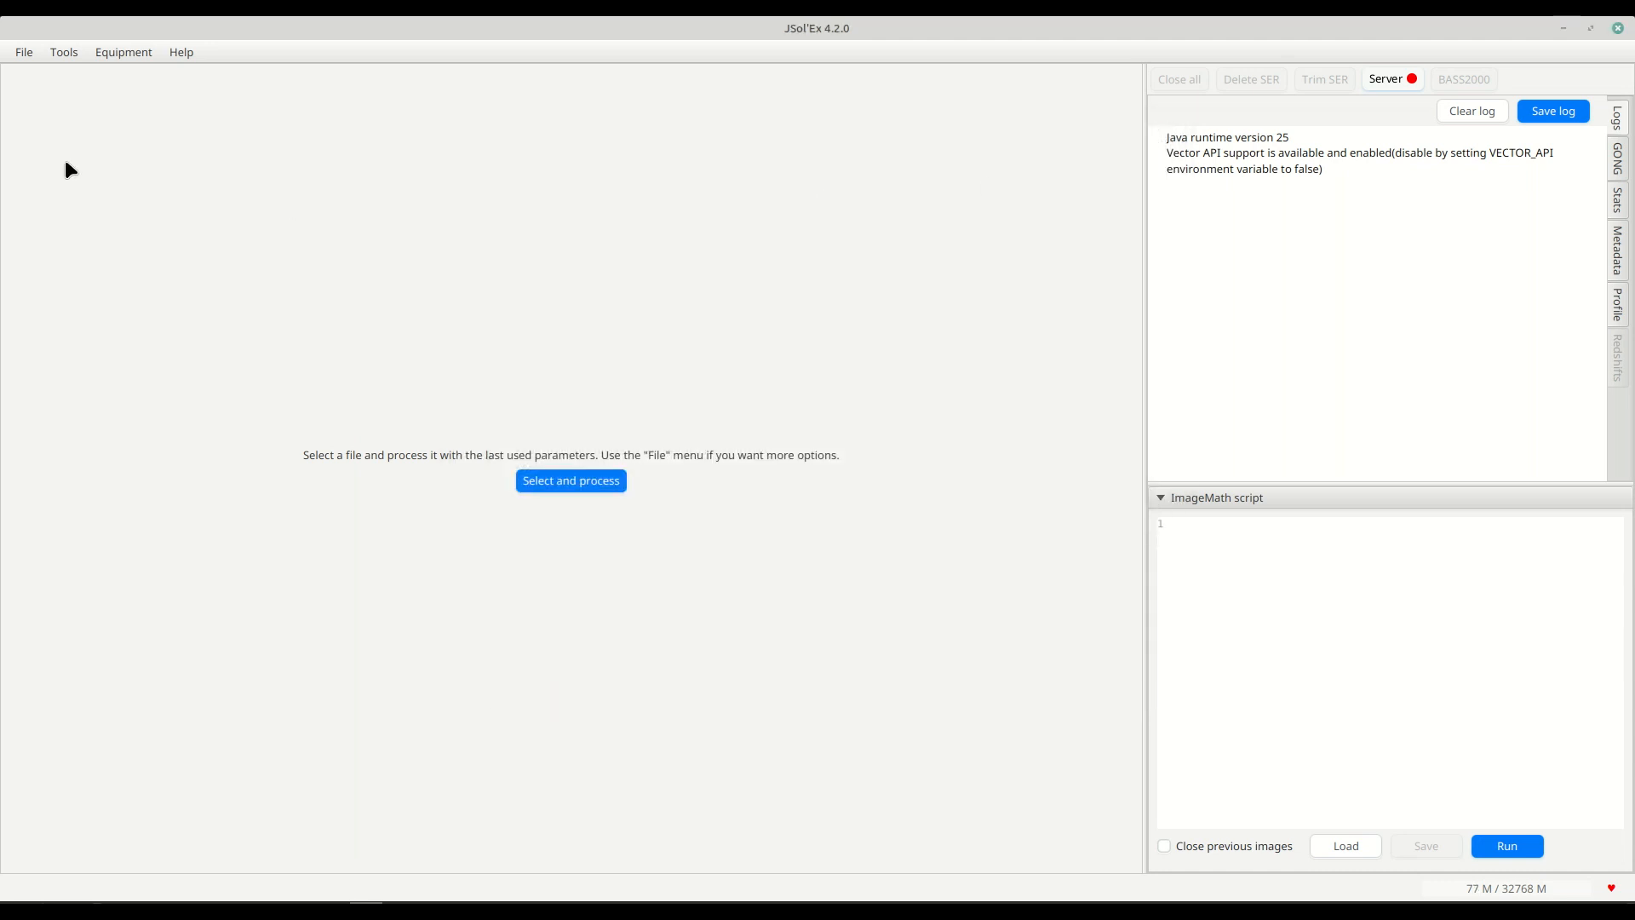
click(35, 53)
mouse_move(27, 145)
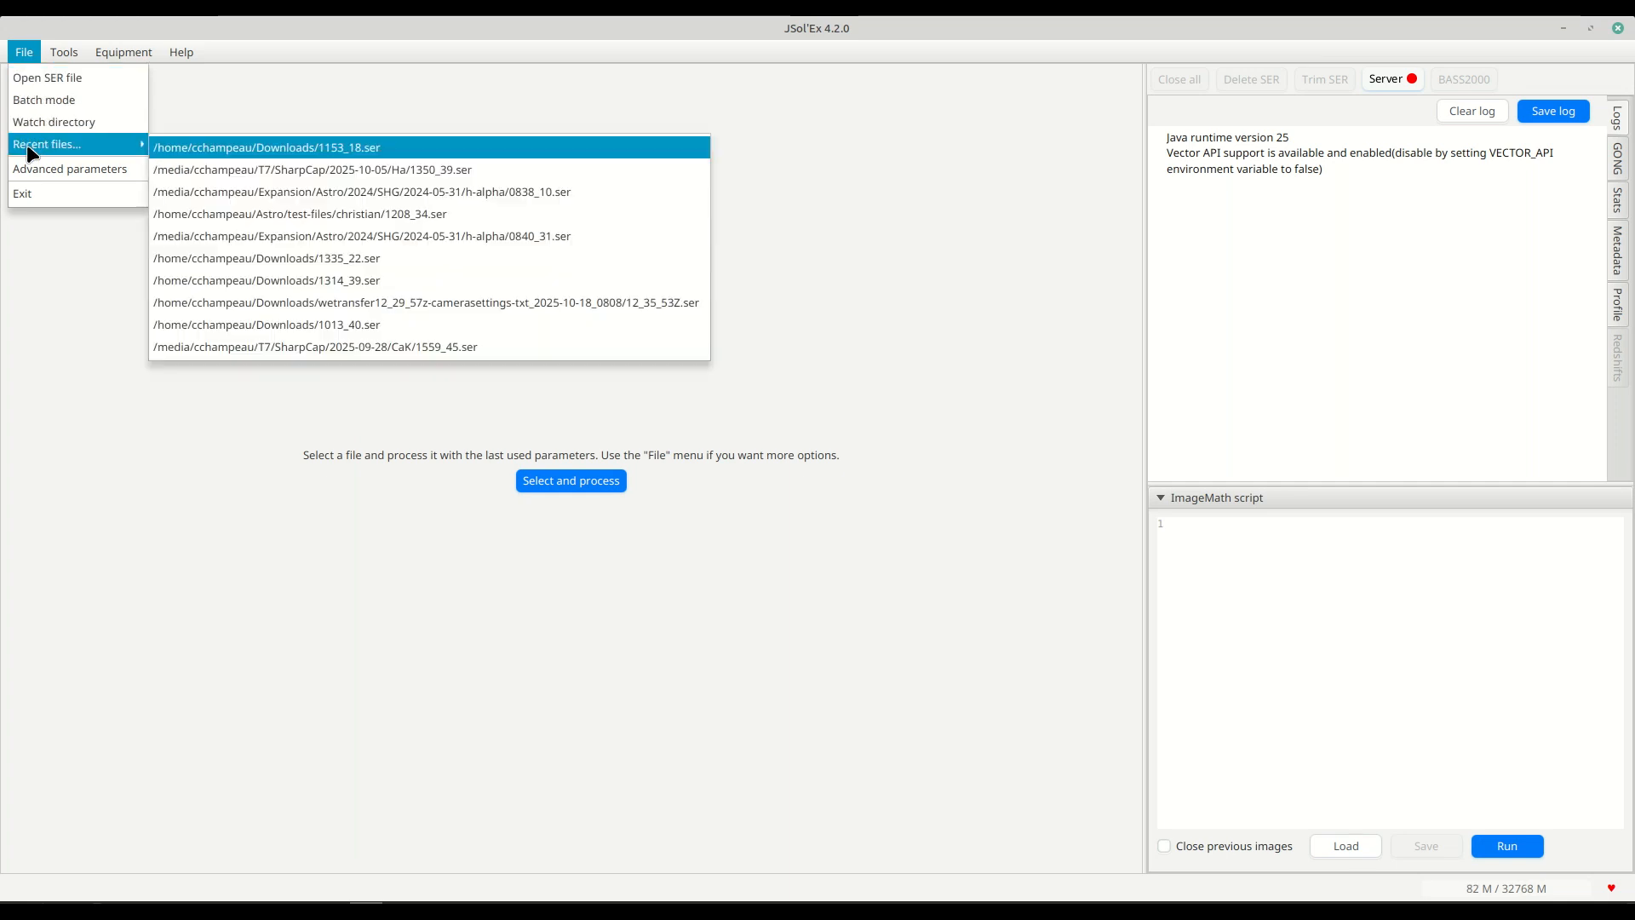
click(190, 149)
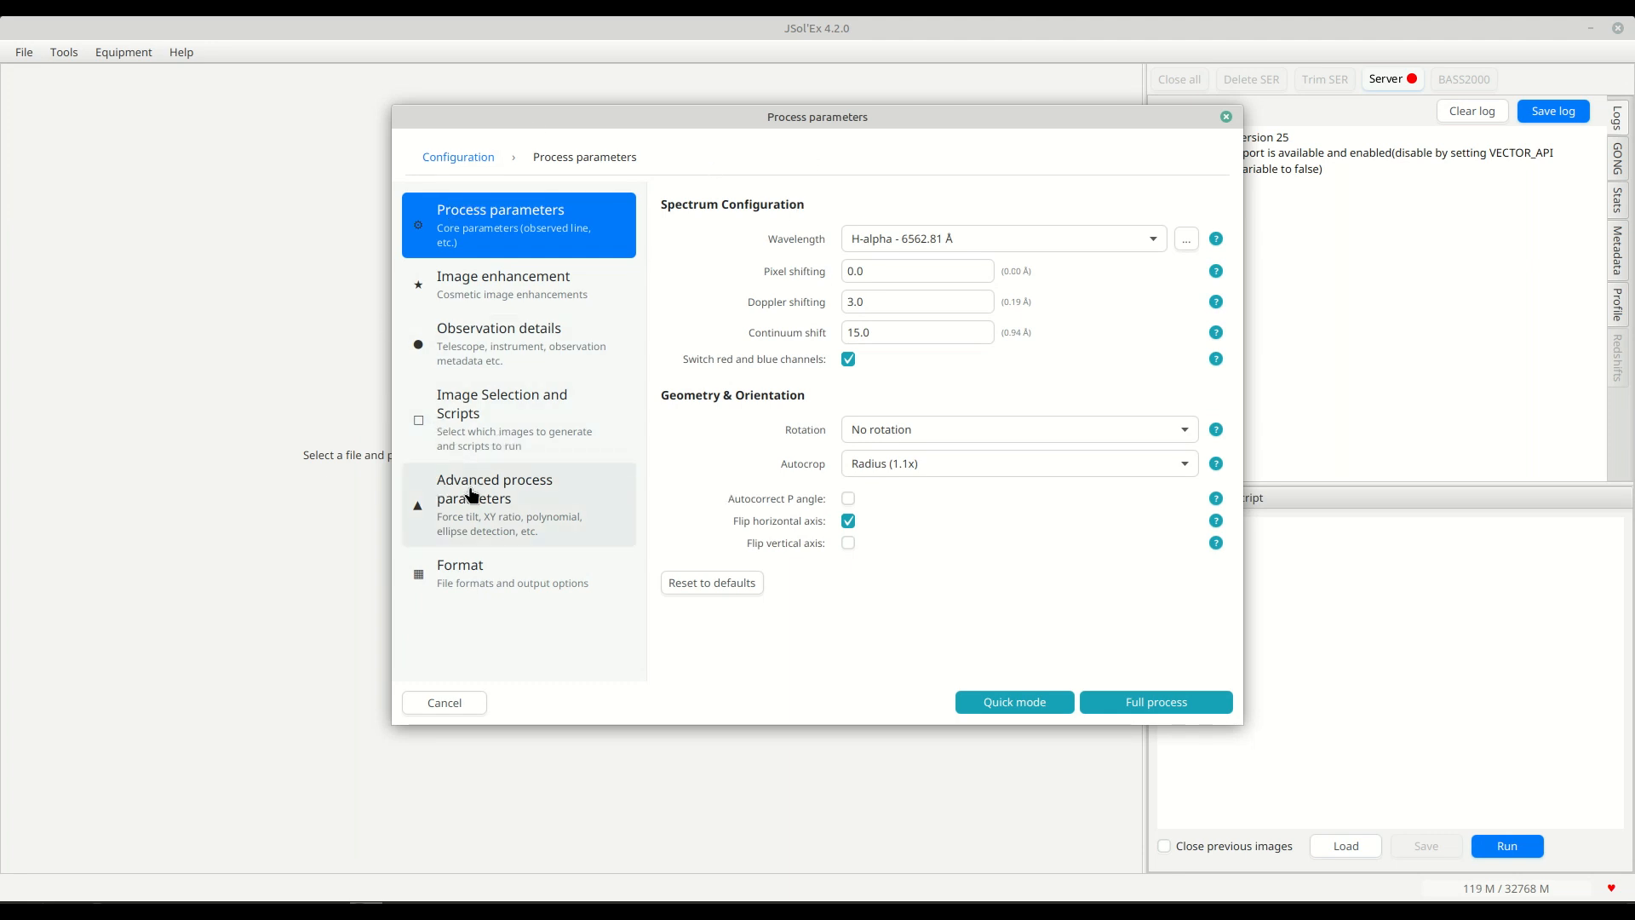
click(476, 581)
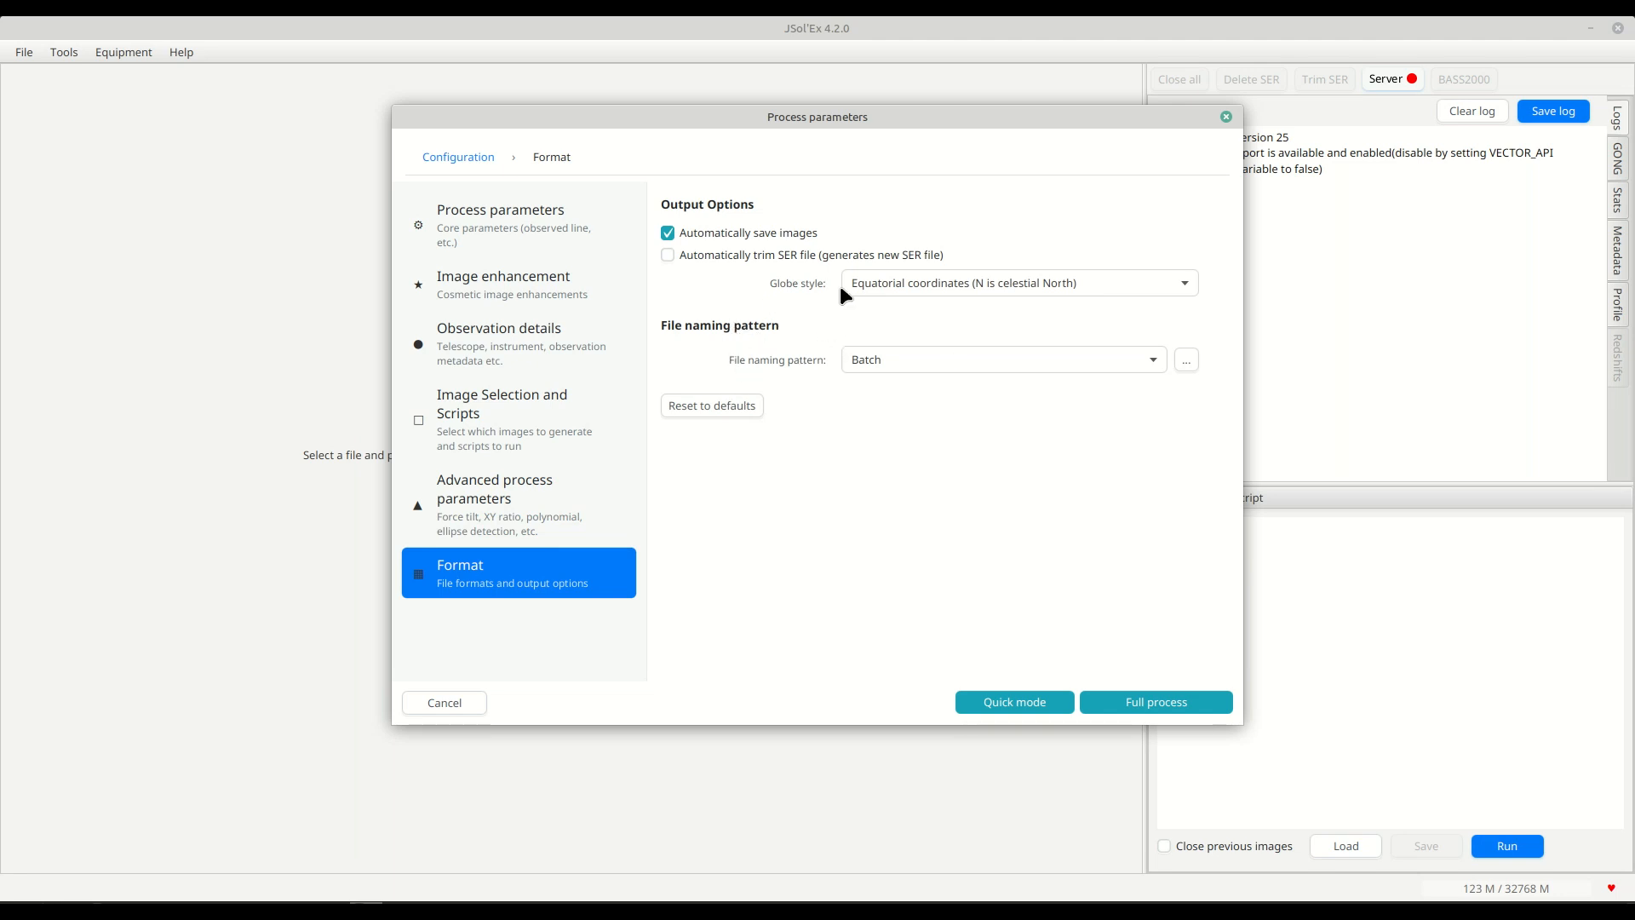
click(1012, 707)
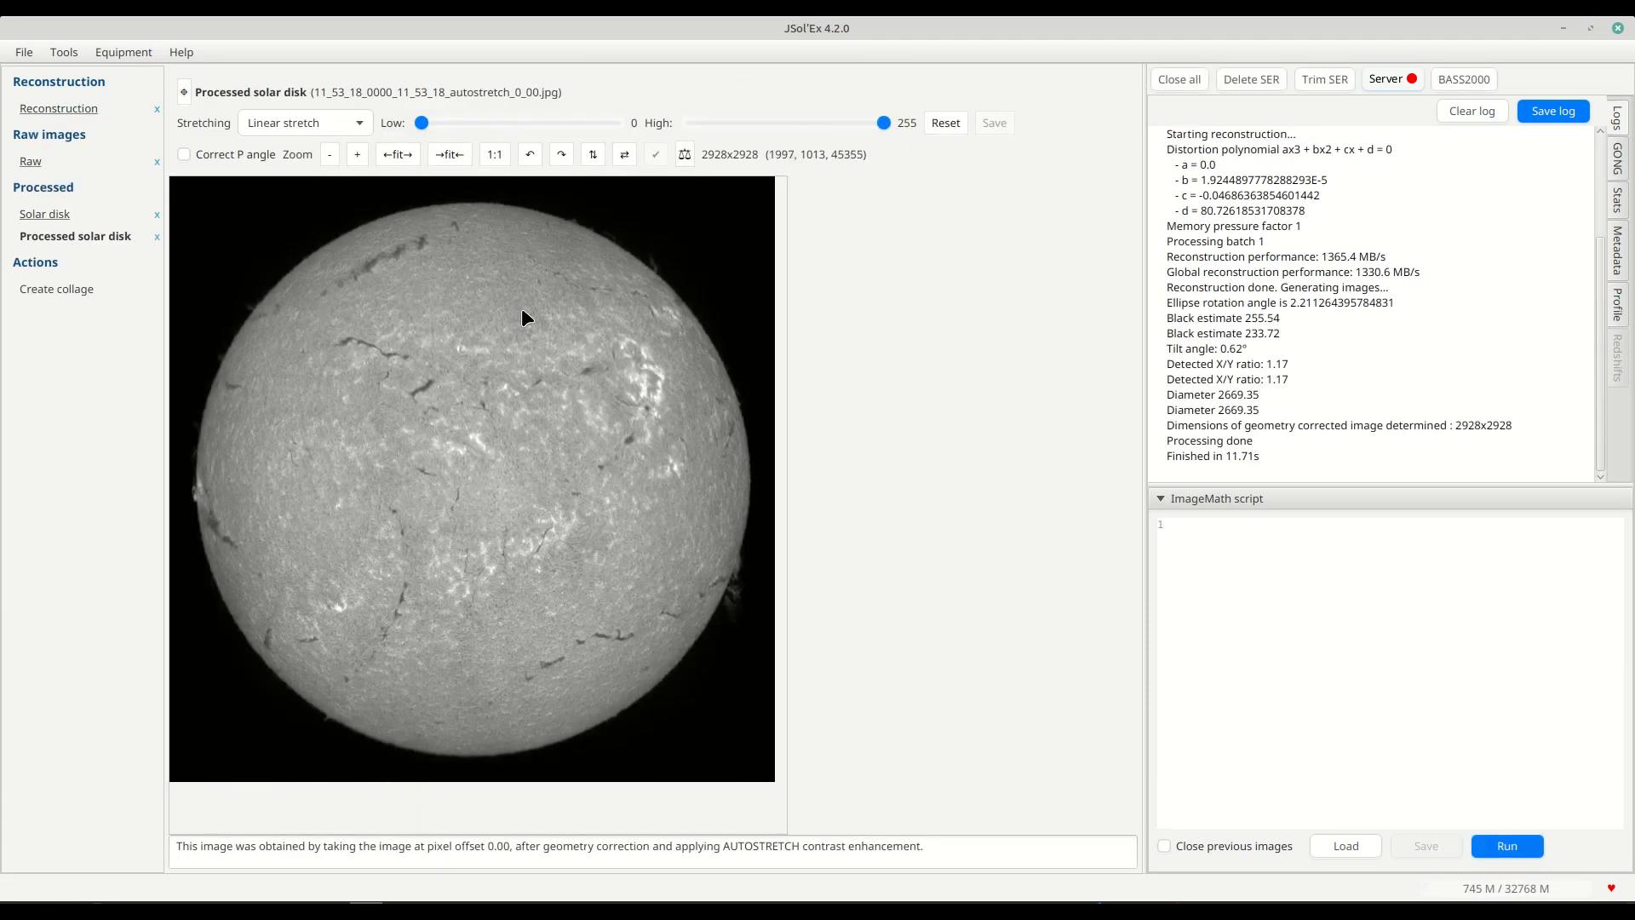
Show the processed solar disk's saved file in the file manager and check which format was written.
right_click(381, 359)
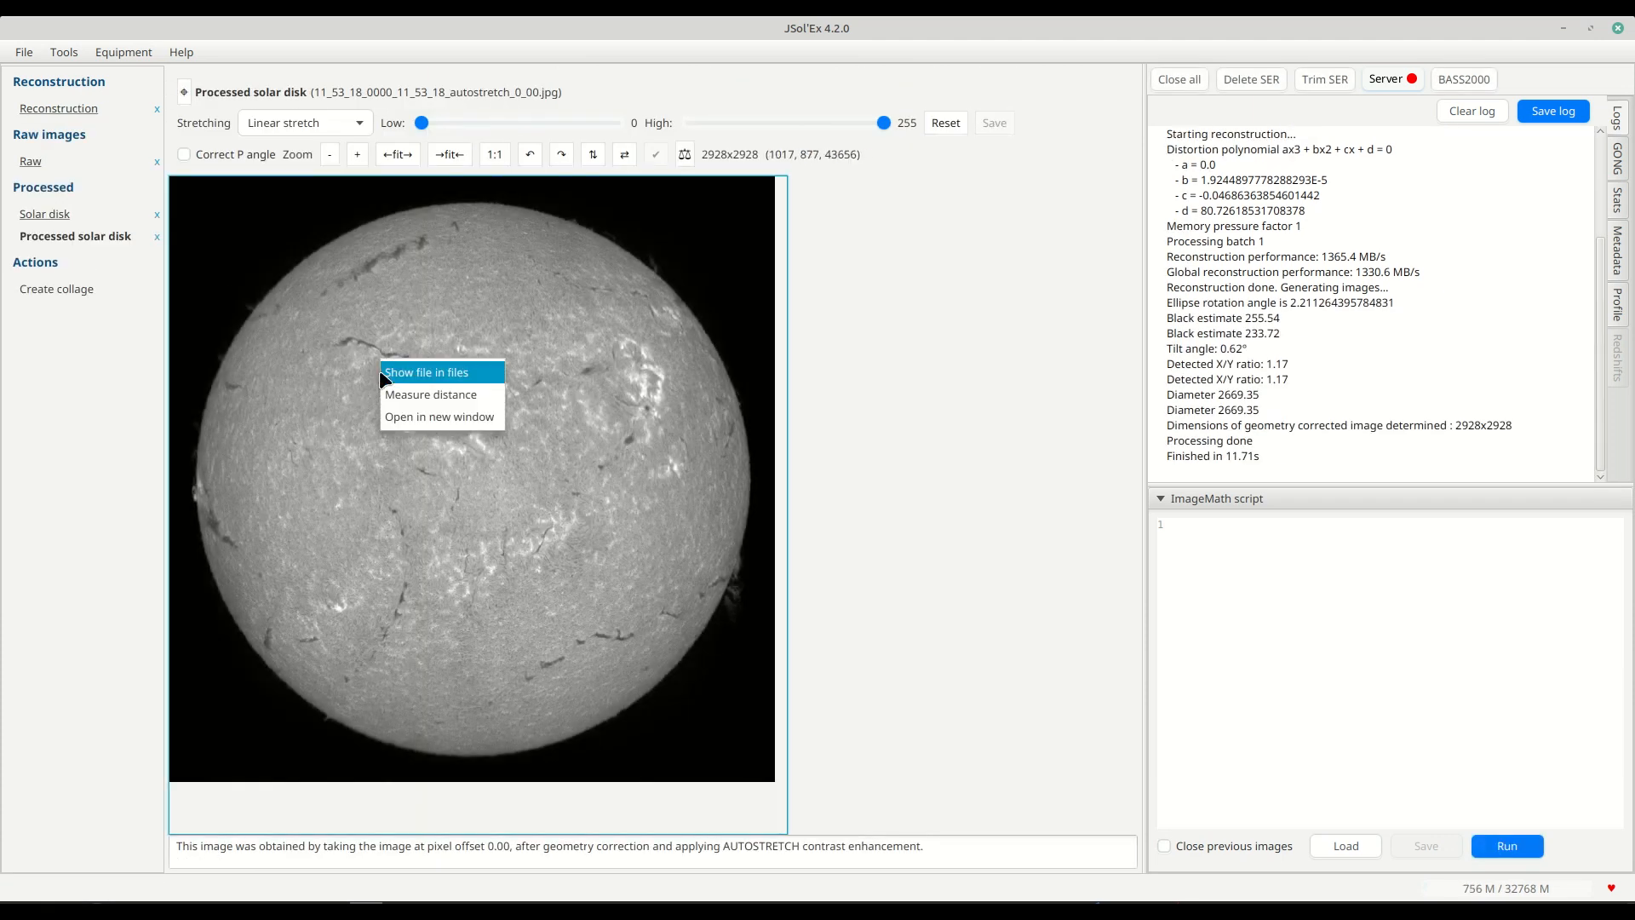
click(448, 415)
click(1252, 106)
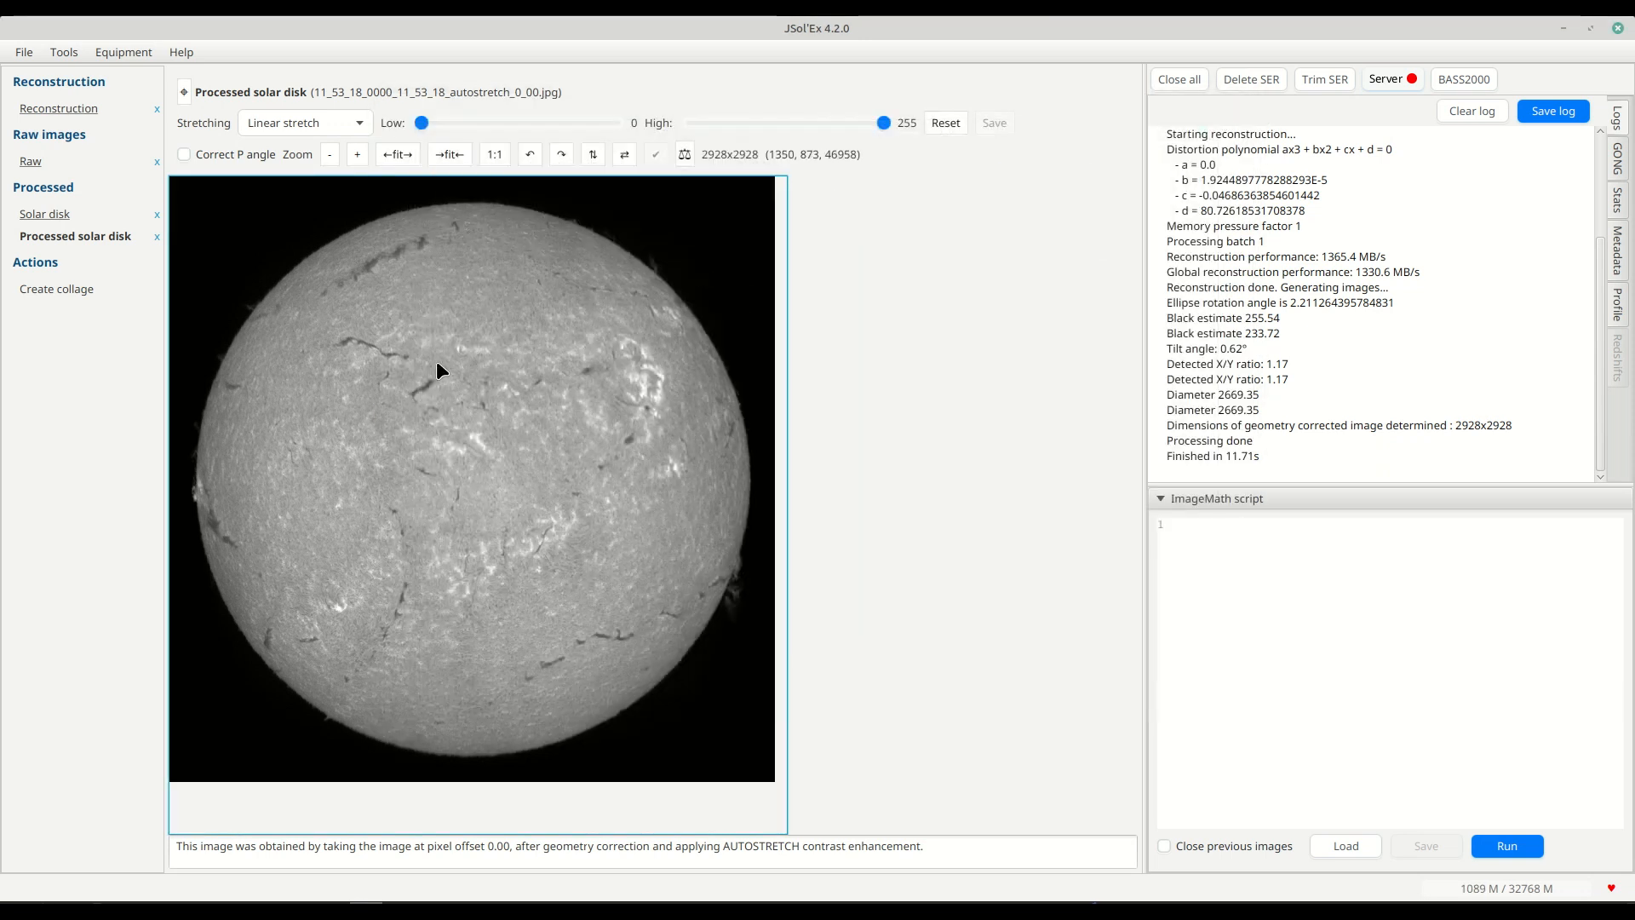
right_click(436, 362)
click(474, 378)
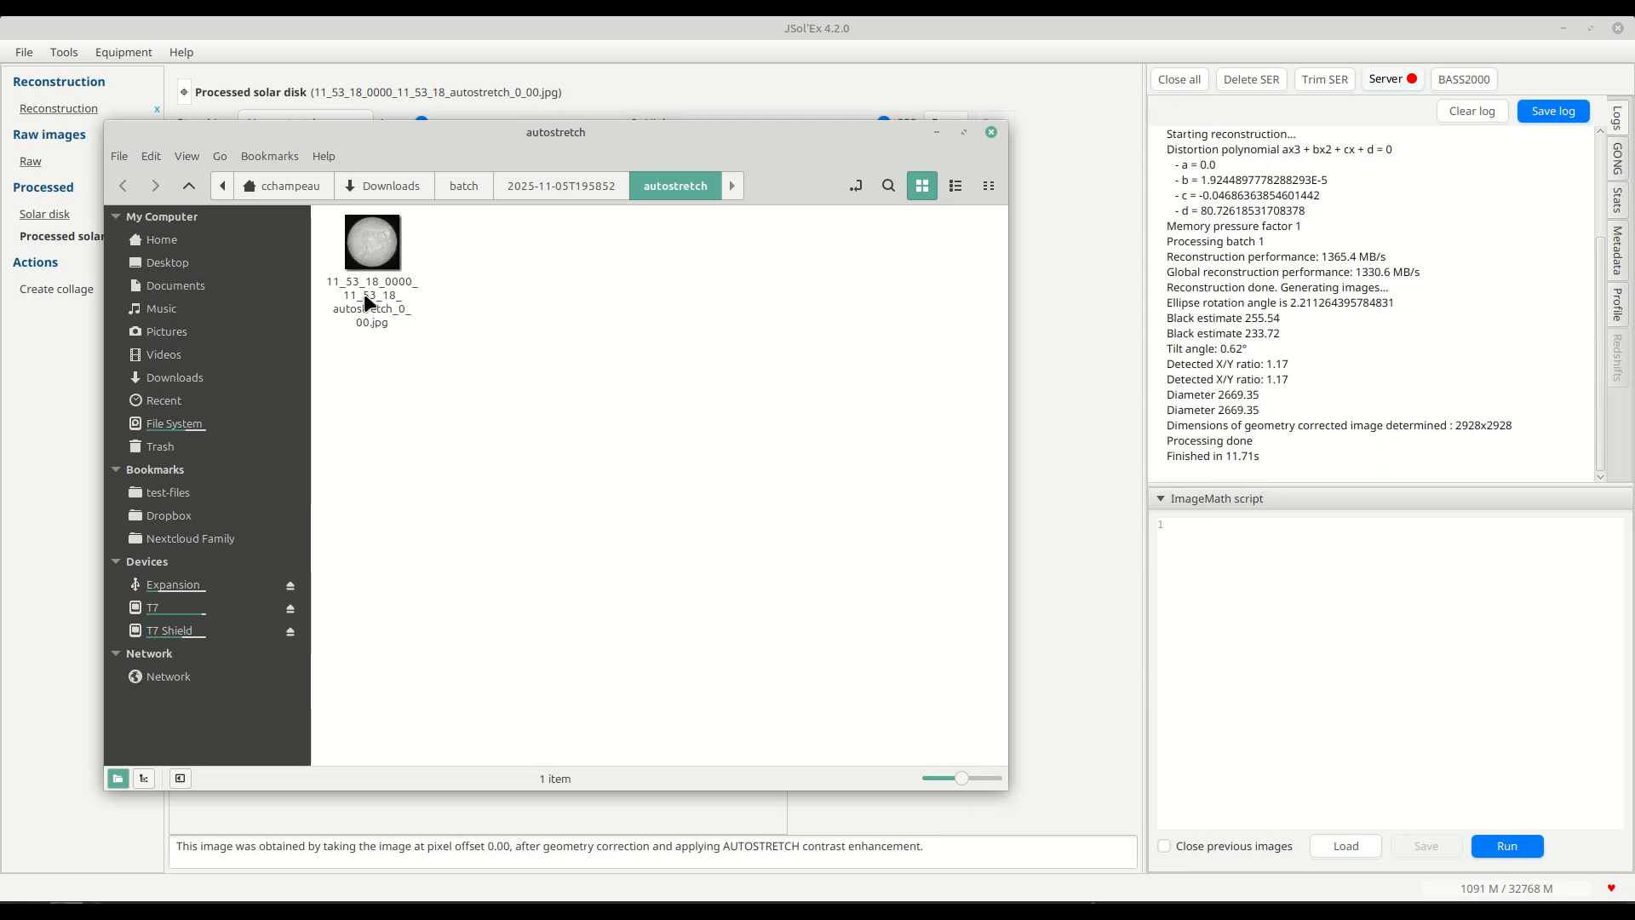
click(397, 324)
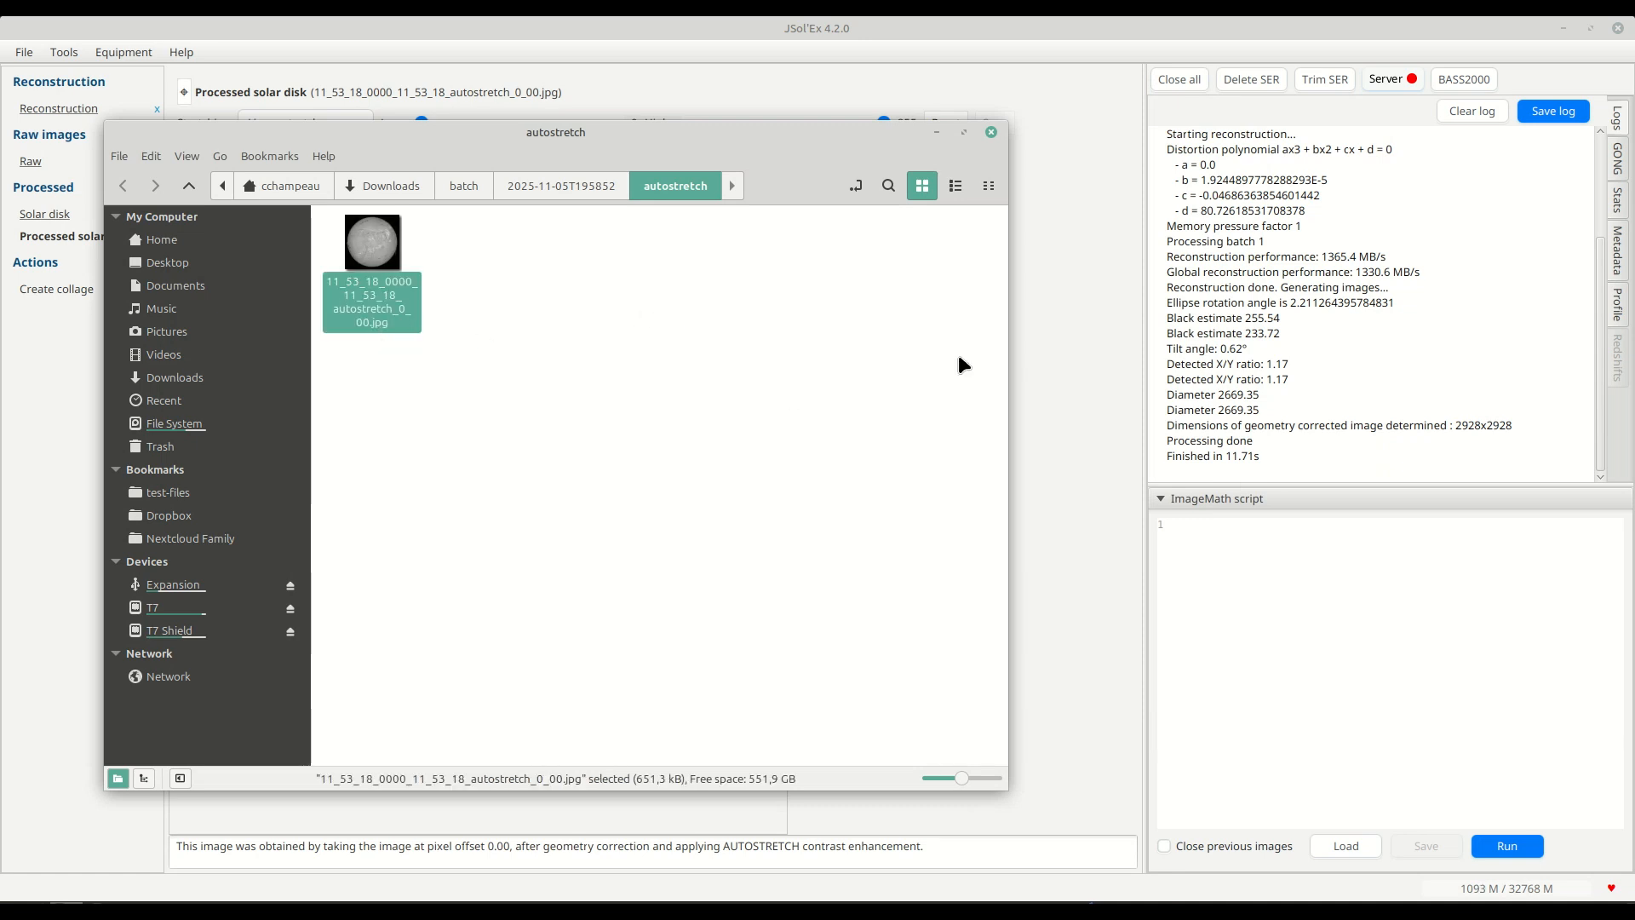
click(1069, 450)
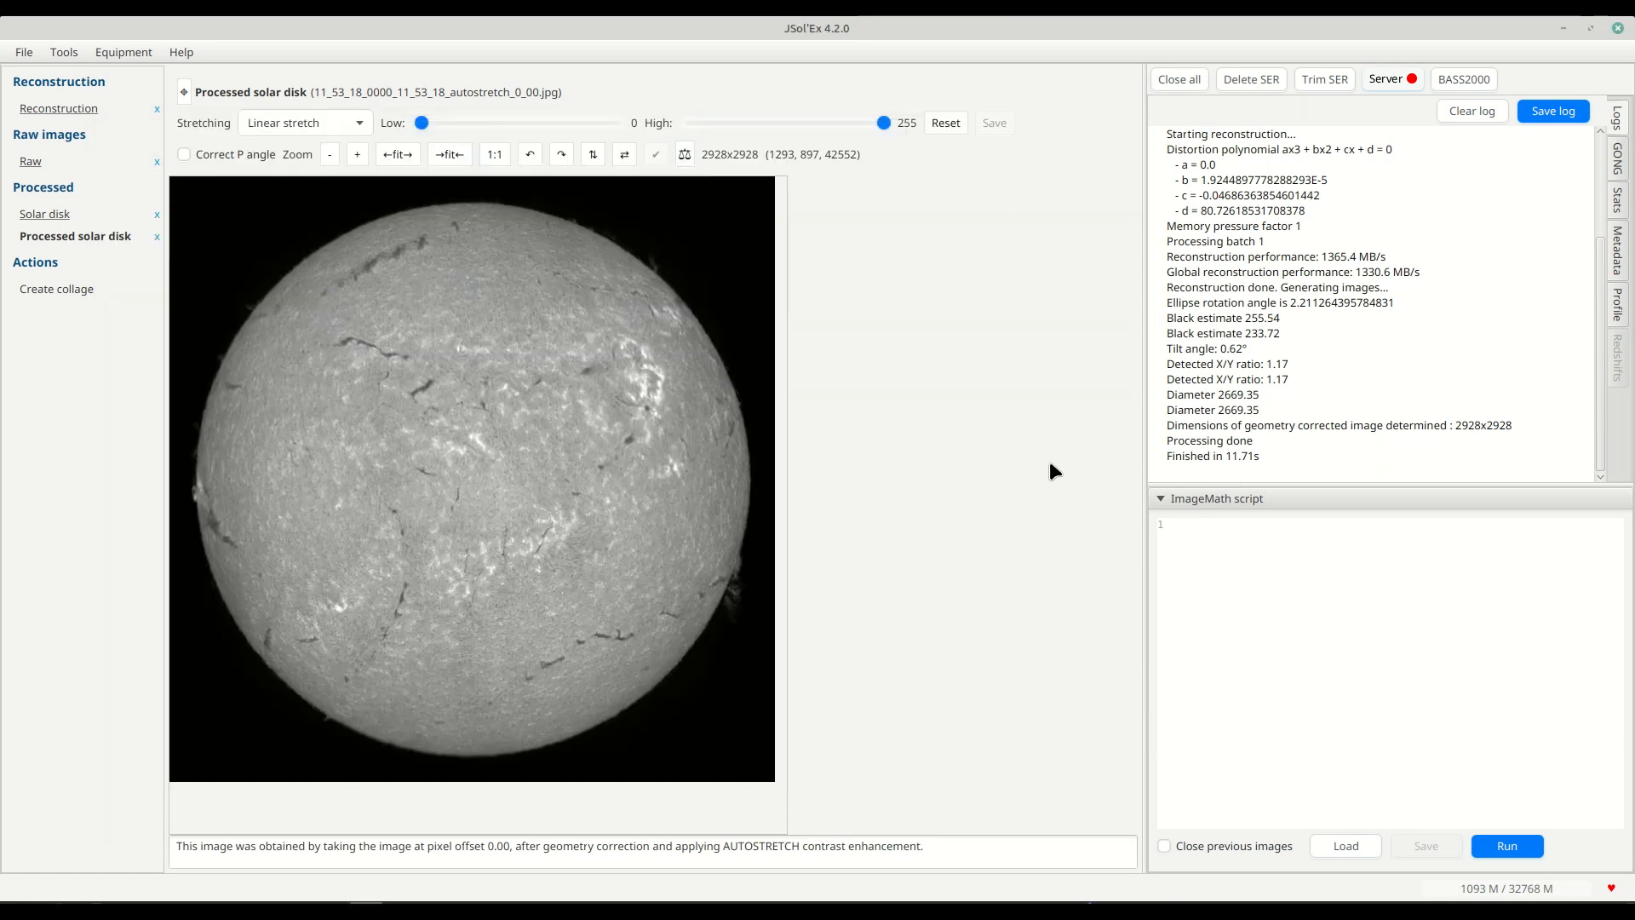
Enable FITS alongside JPG as an output image format in the advanced parameters.
click(35, 51)
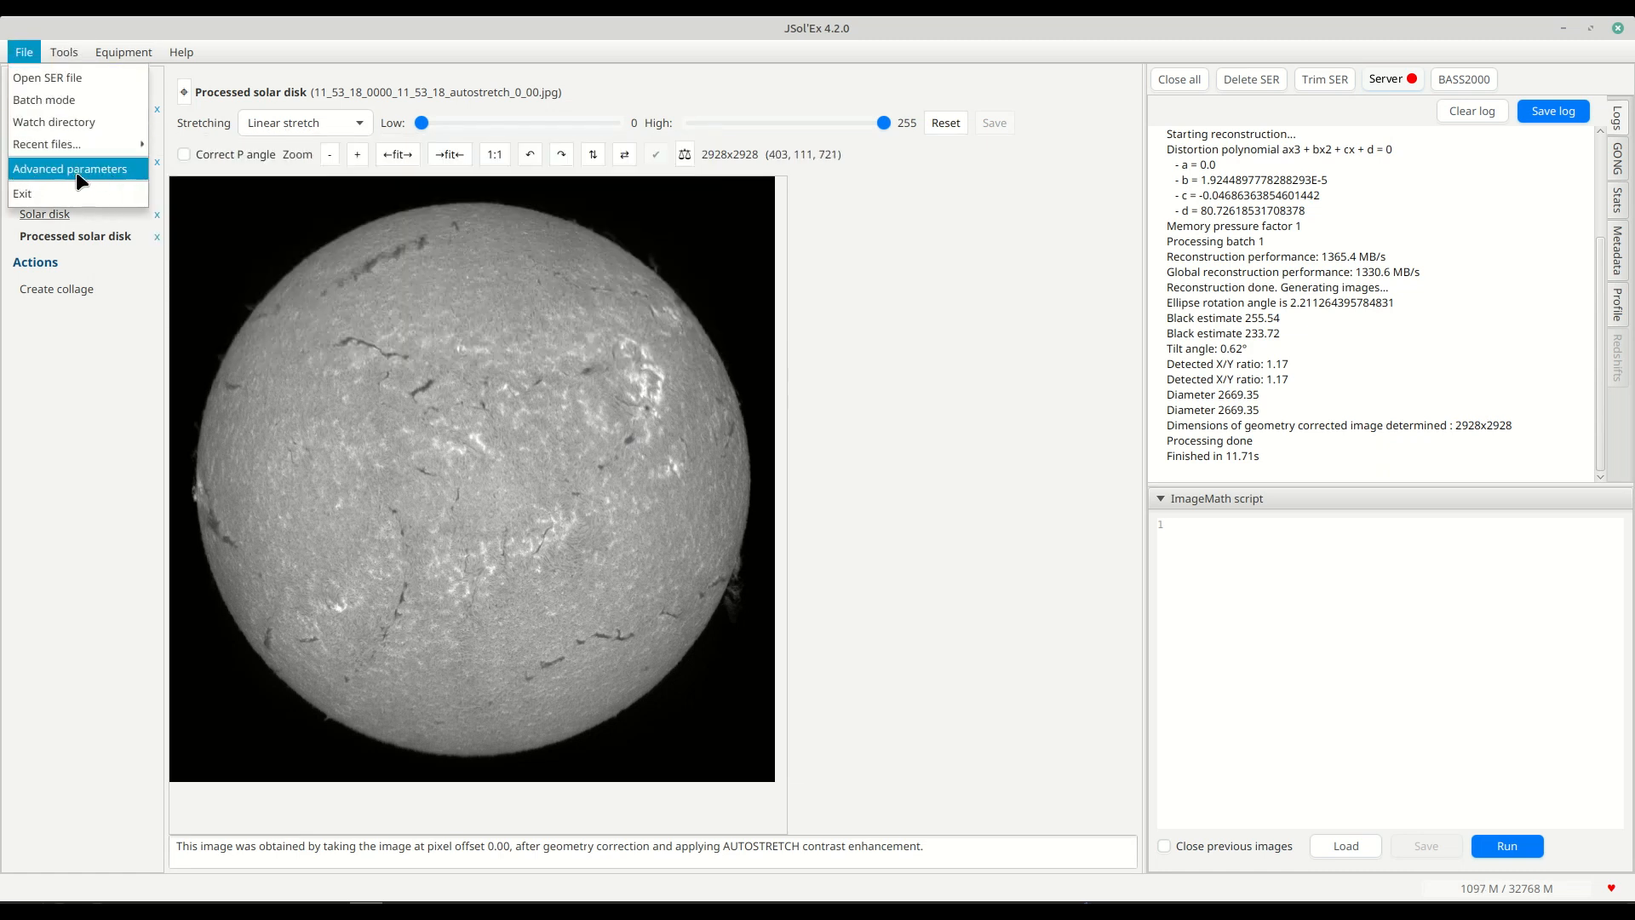
click(79, 171)
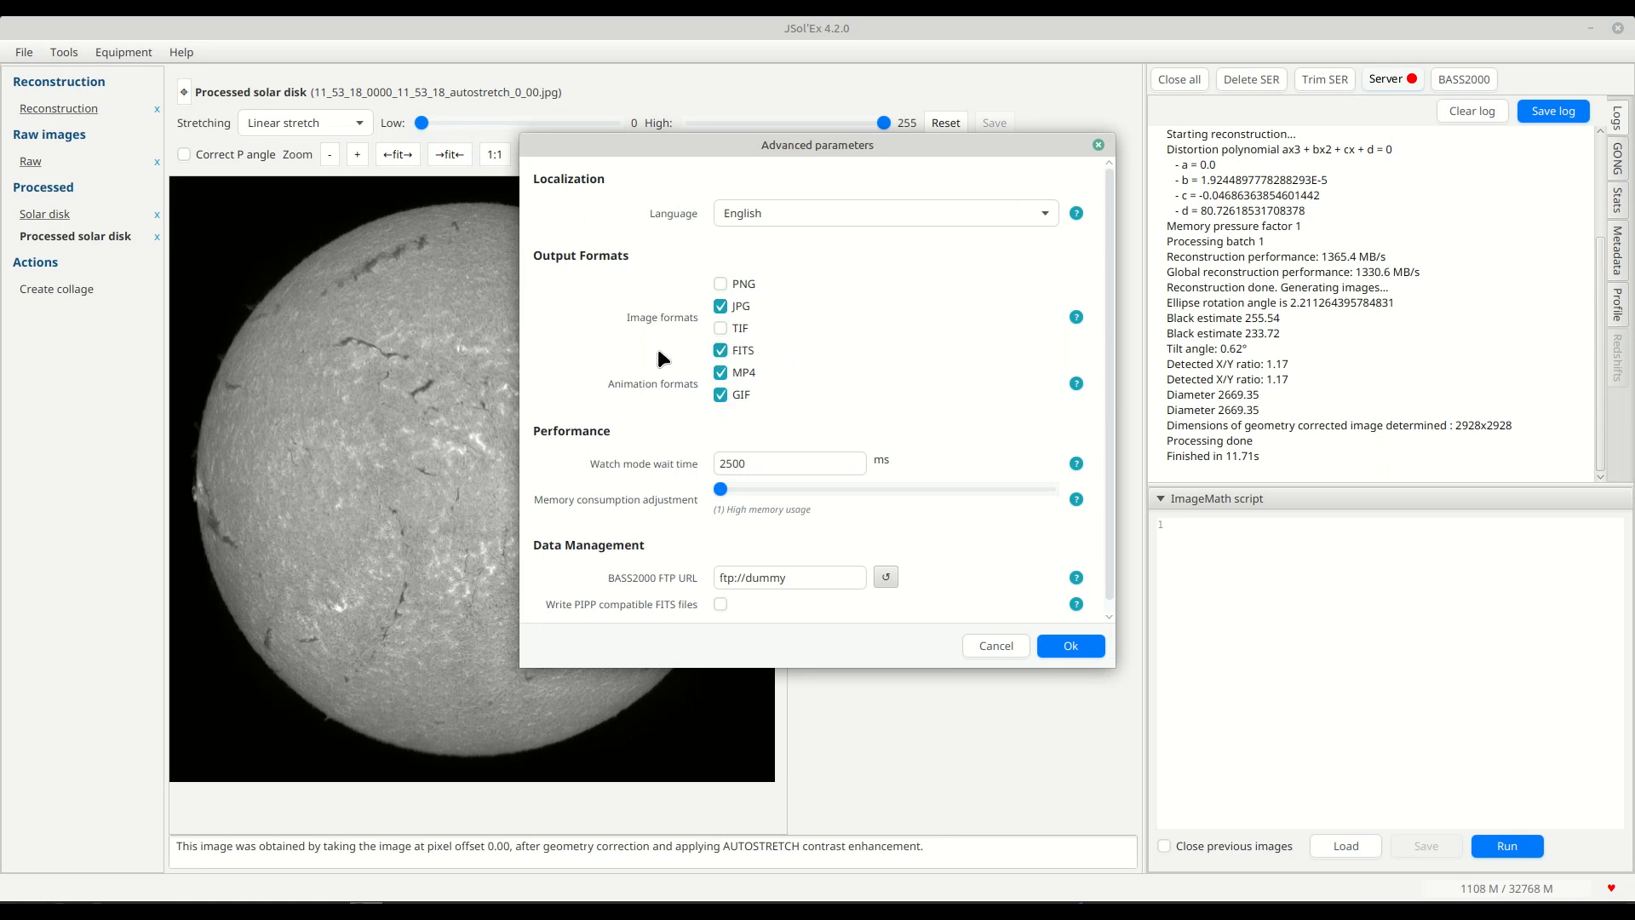
click(1057, 657)
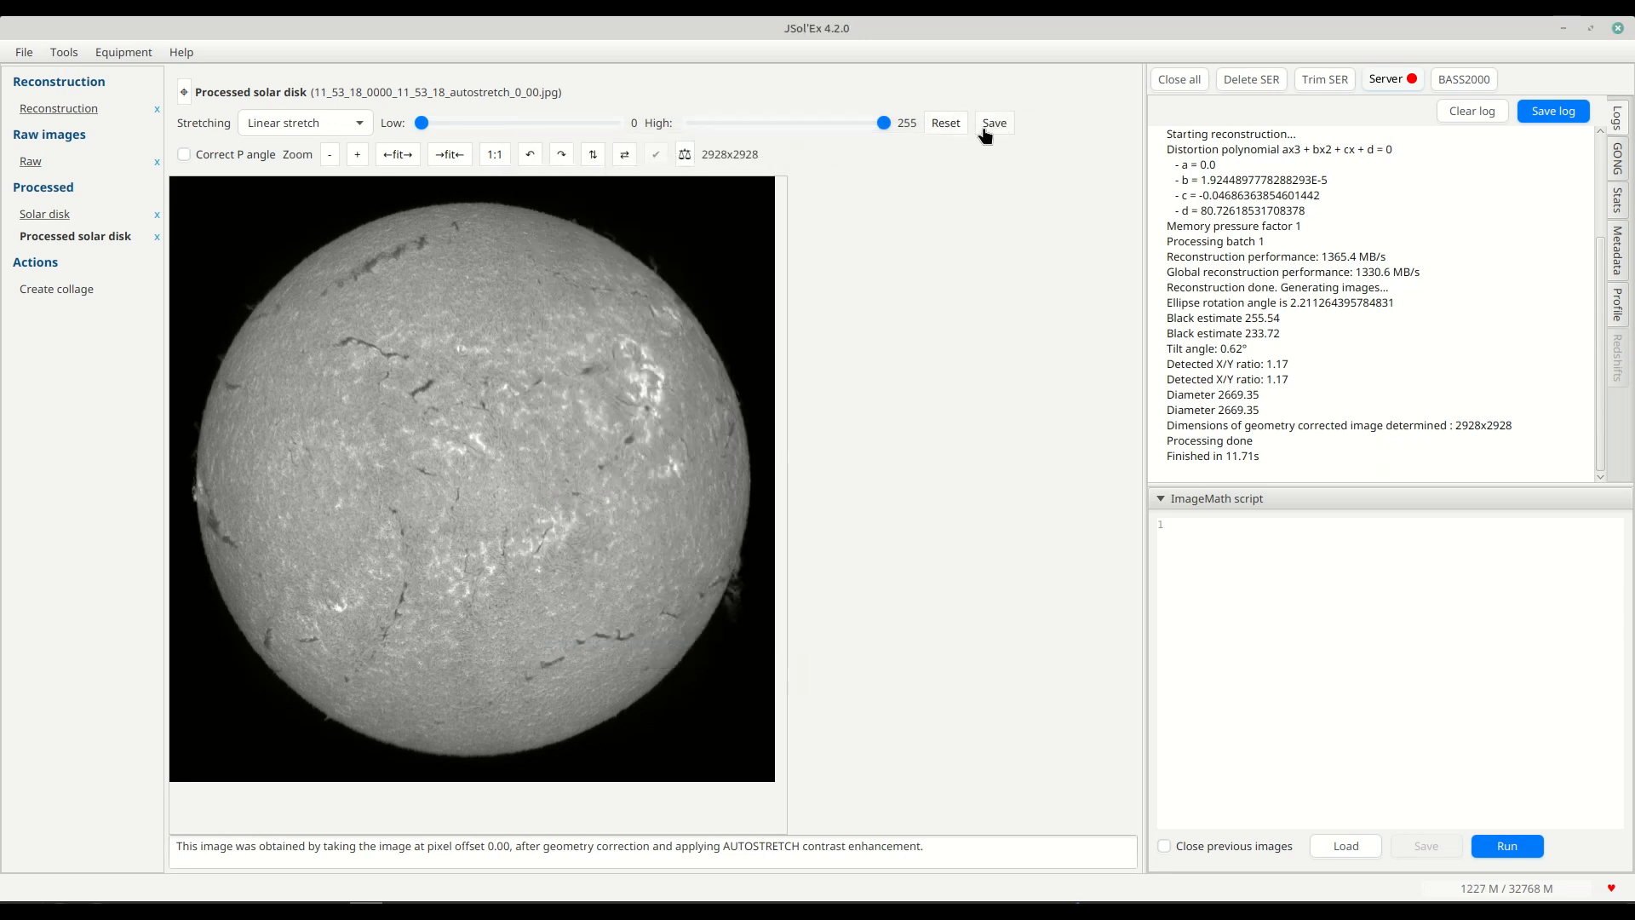
Save the processed solar disk again and show the resulting FITS and JPG files in its folder.
right_click(455, 440)
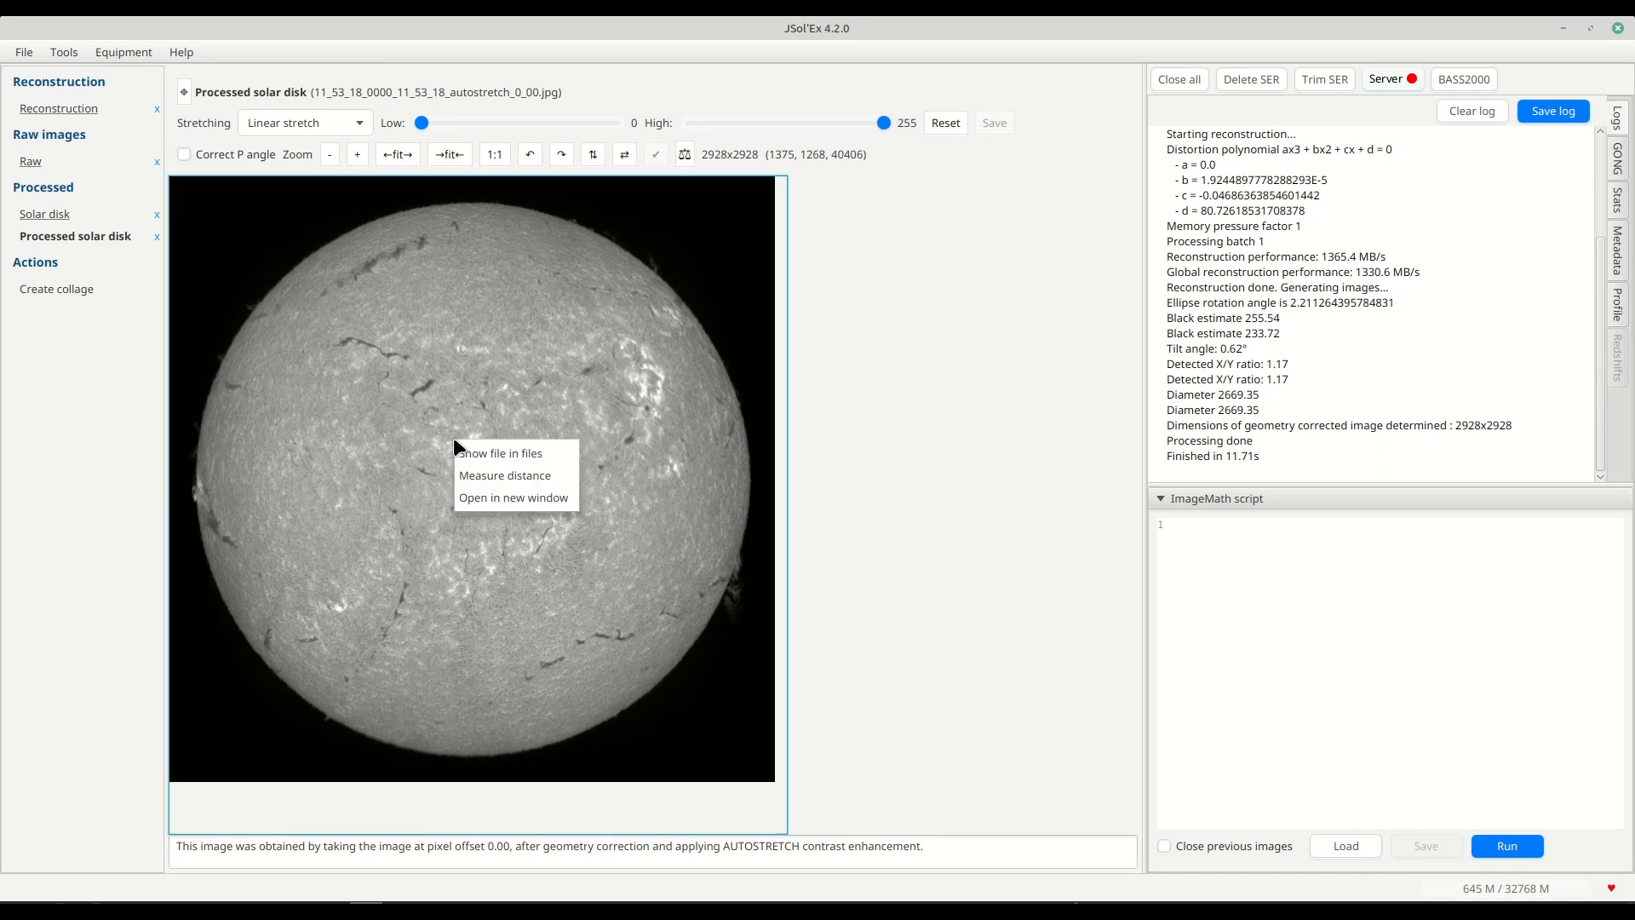
click(498, 454)
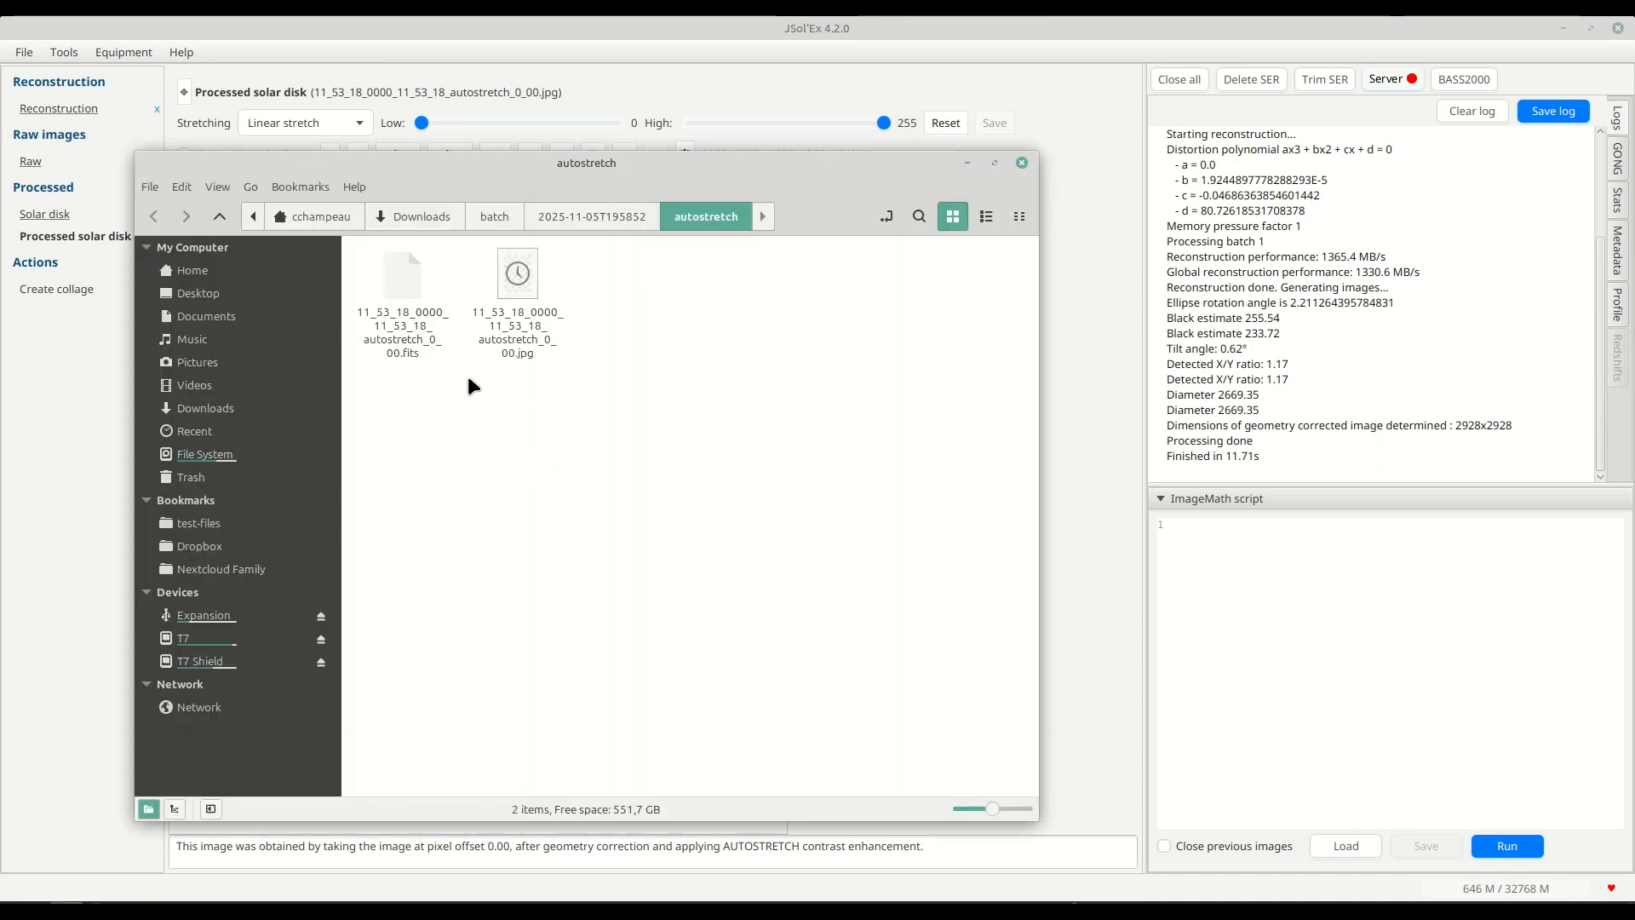
click(380, 288)
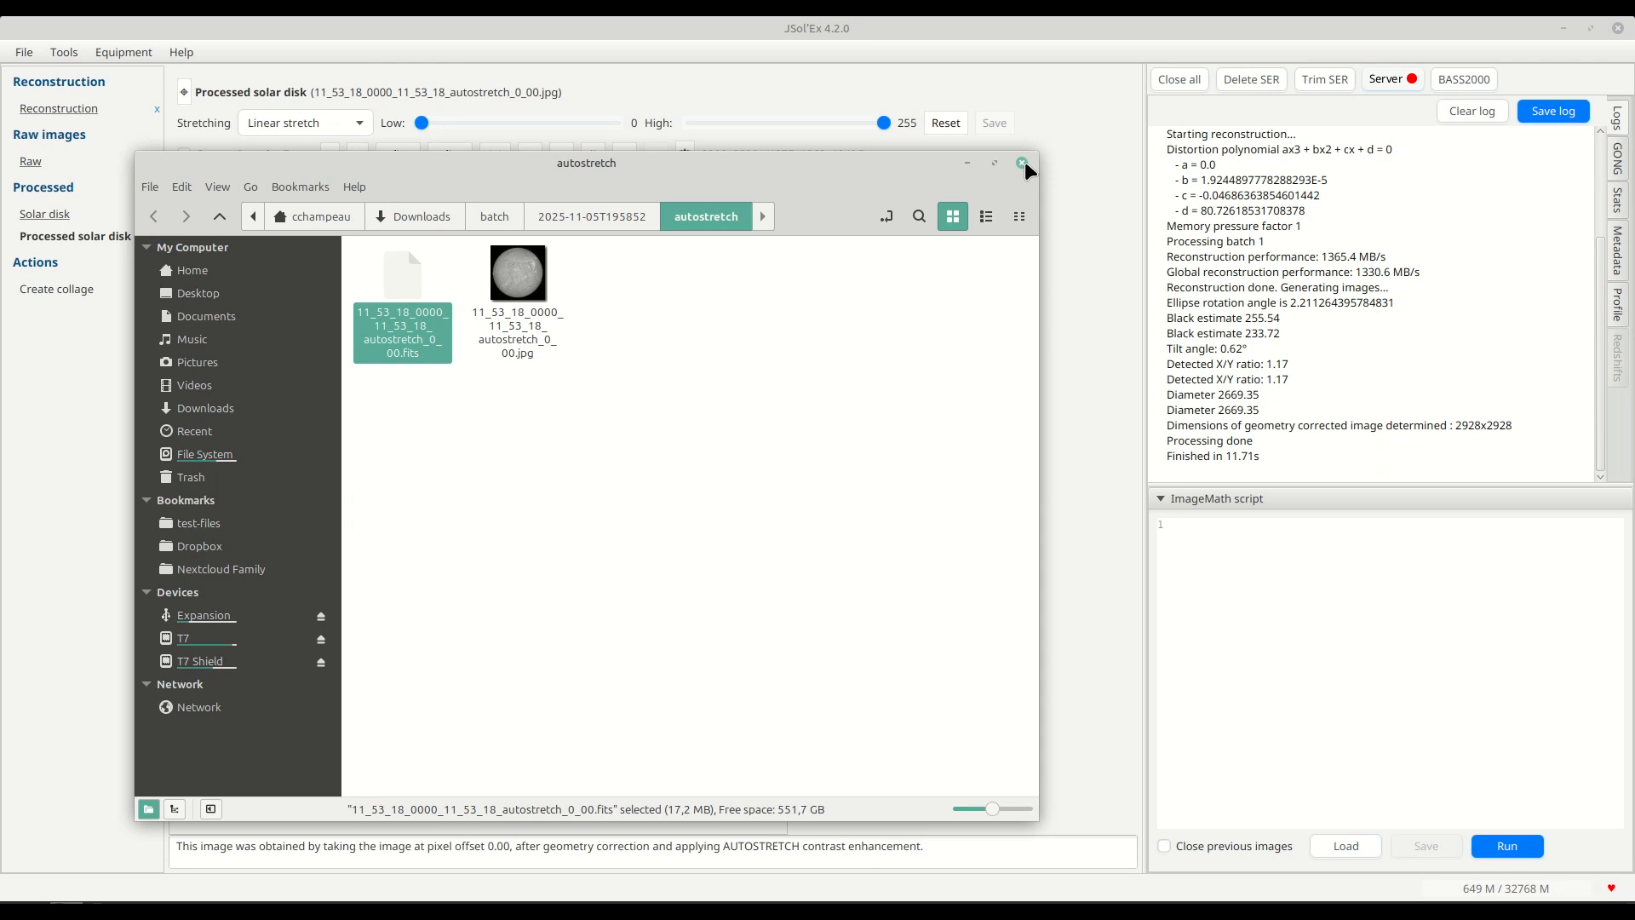
Disable FITS as an output image format in the advanced parameters.
click(24, 52)
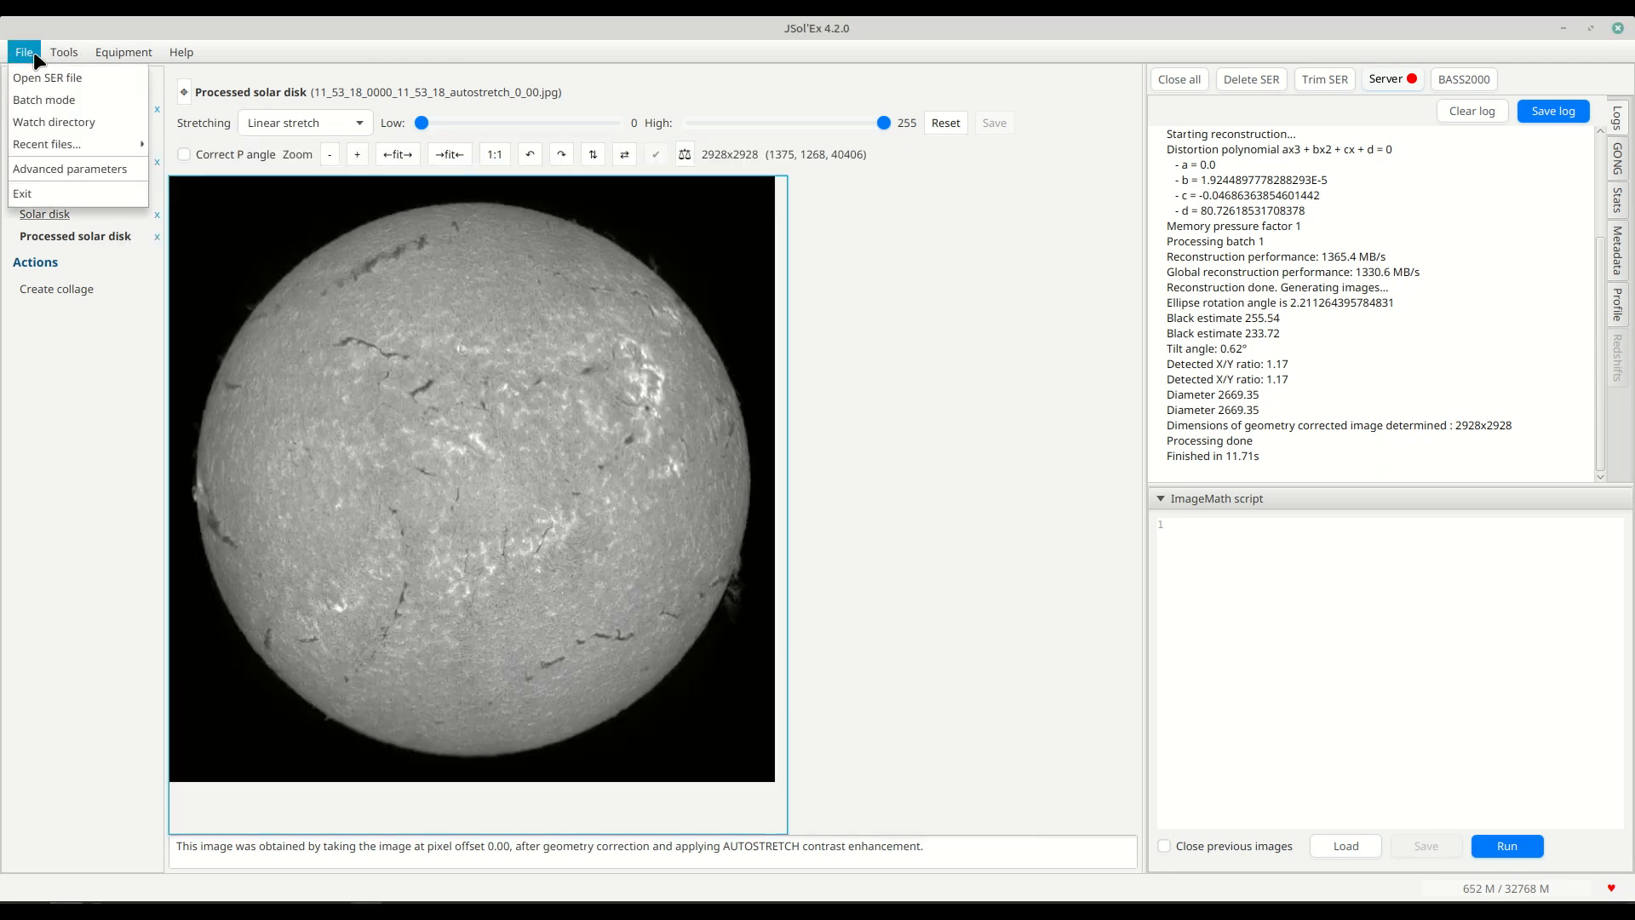
click(60, 169)
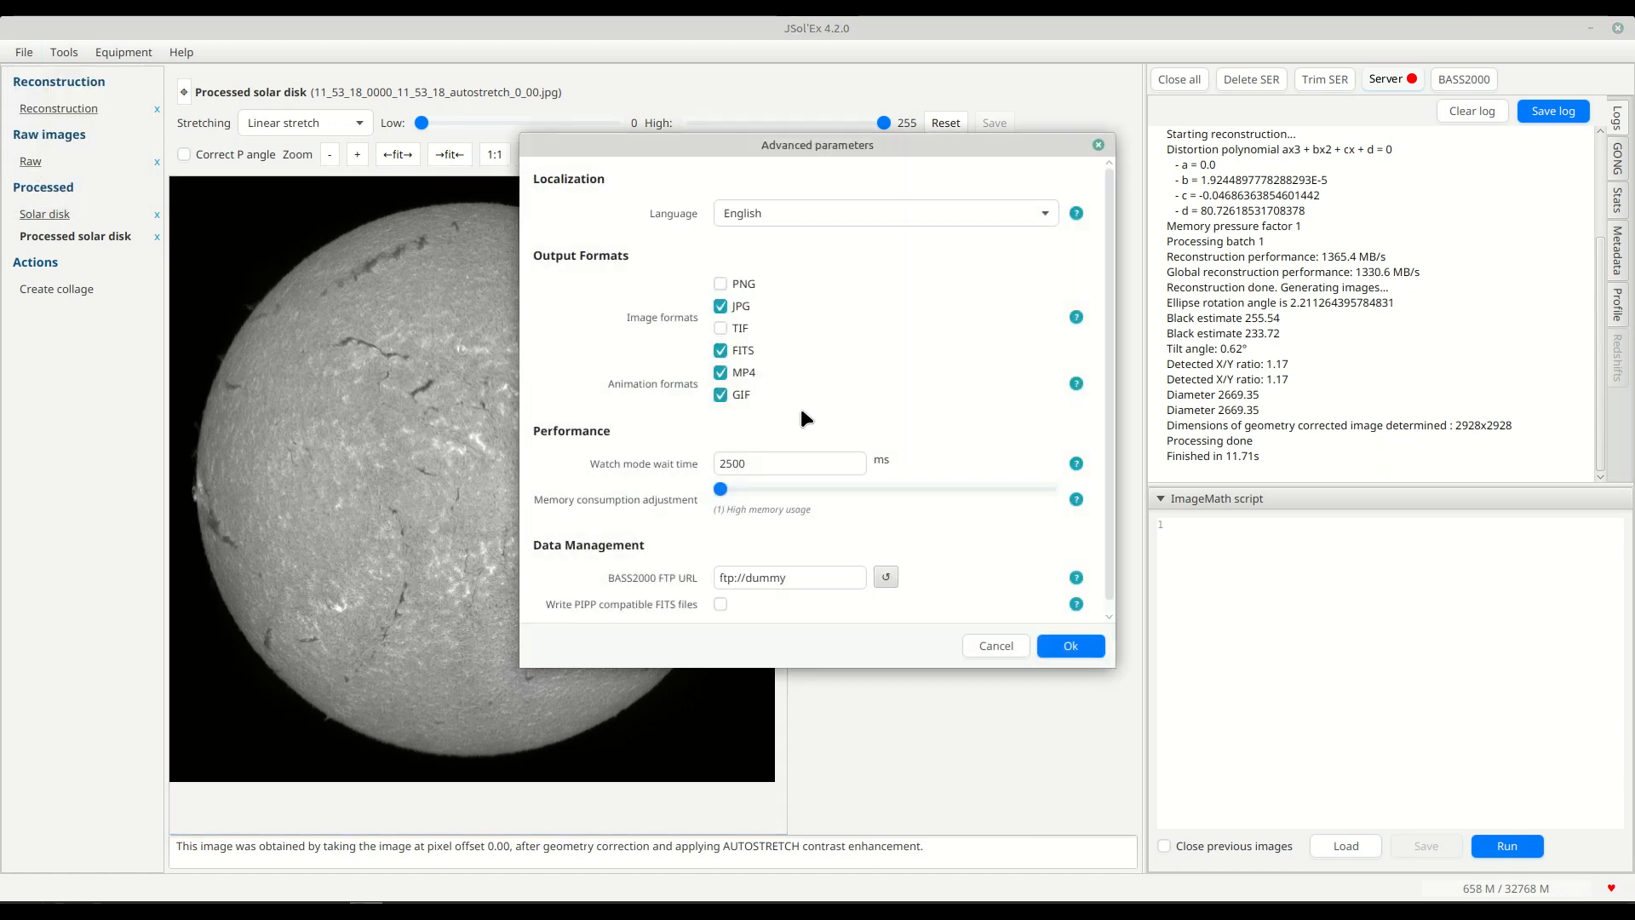
click(721, 356)
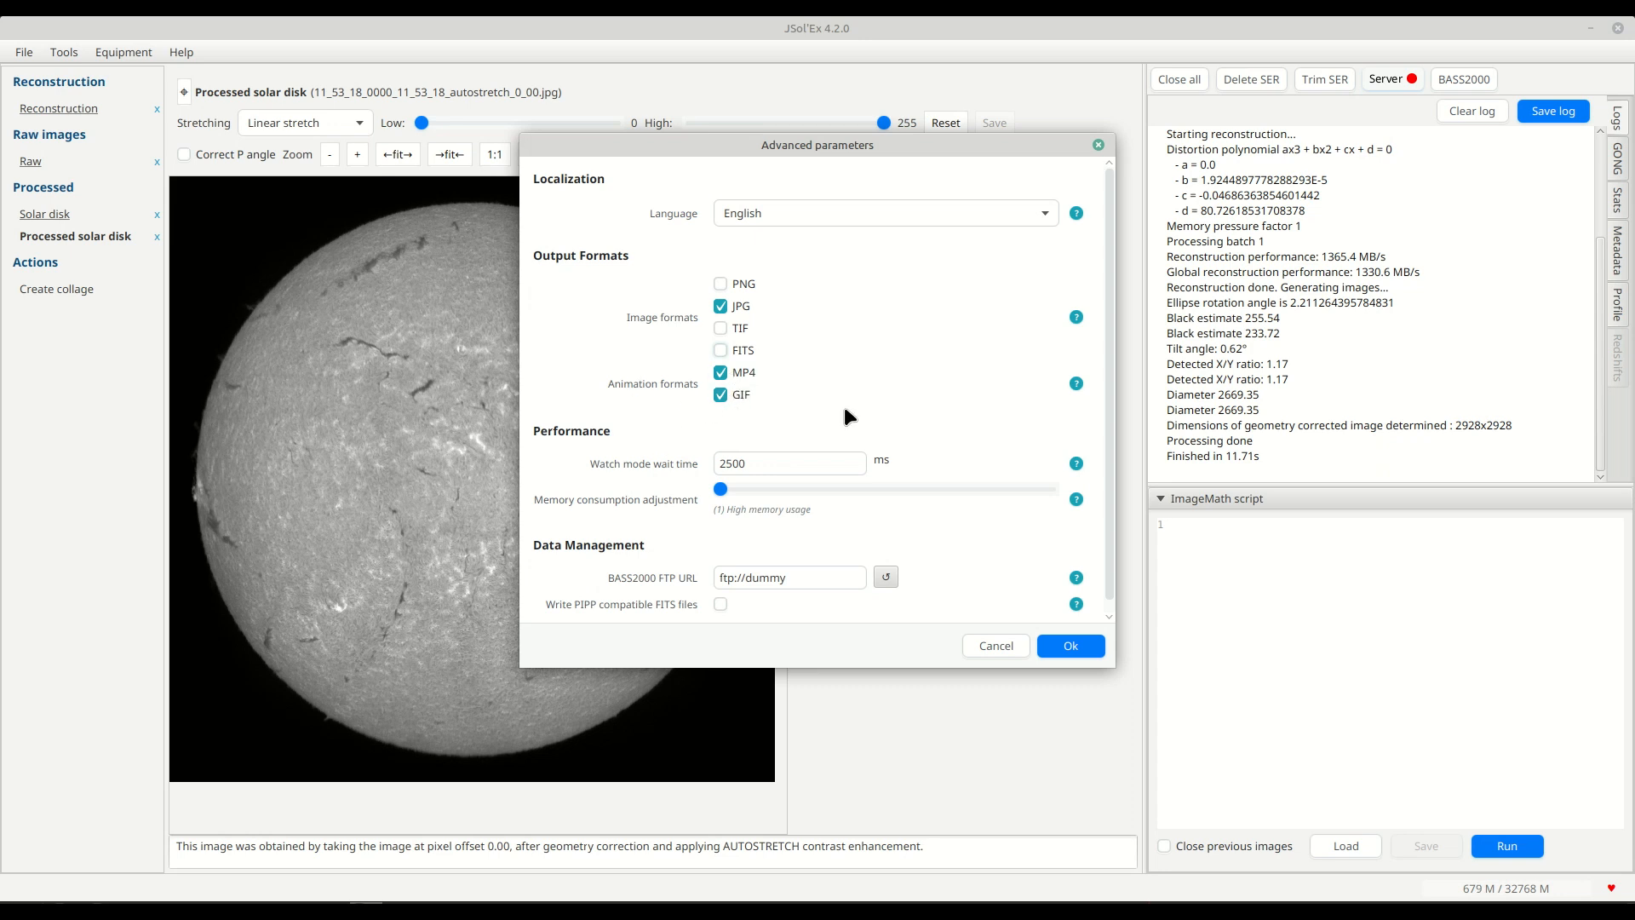
click(1069, 648)
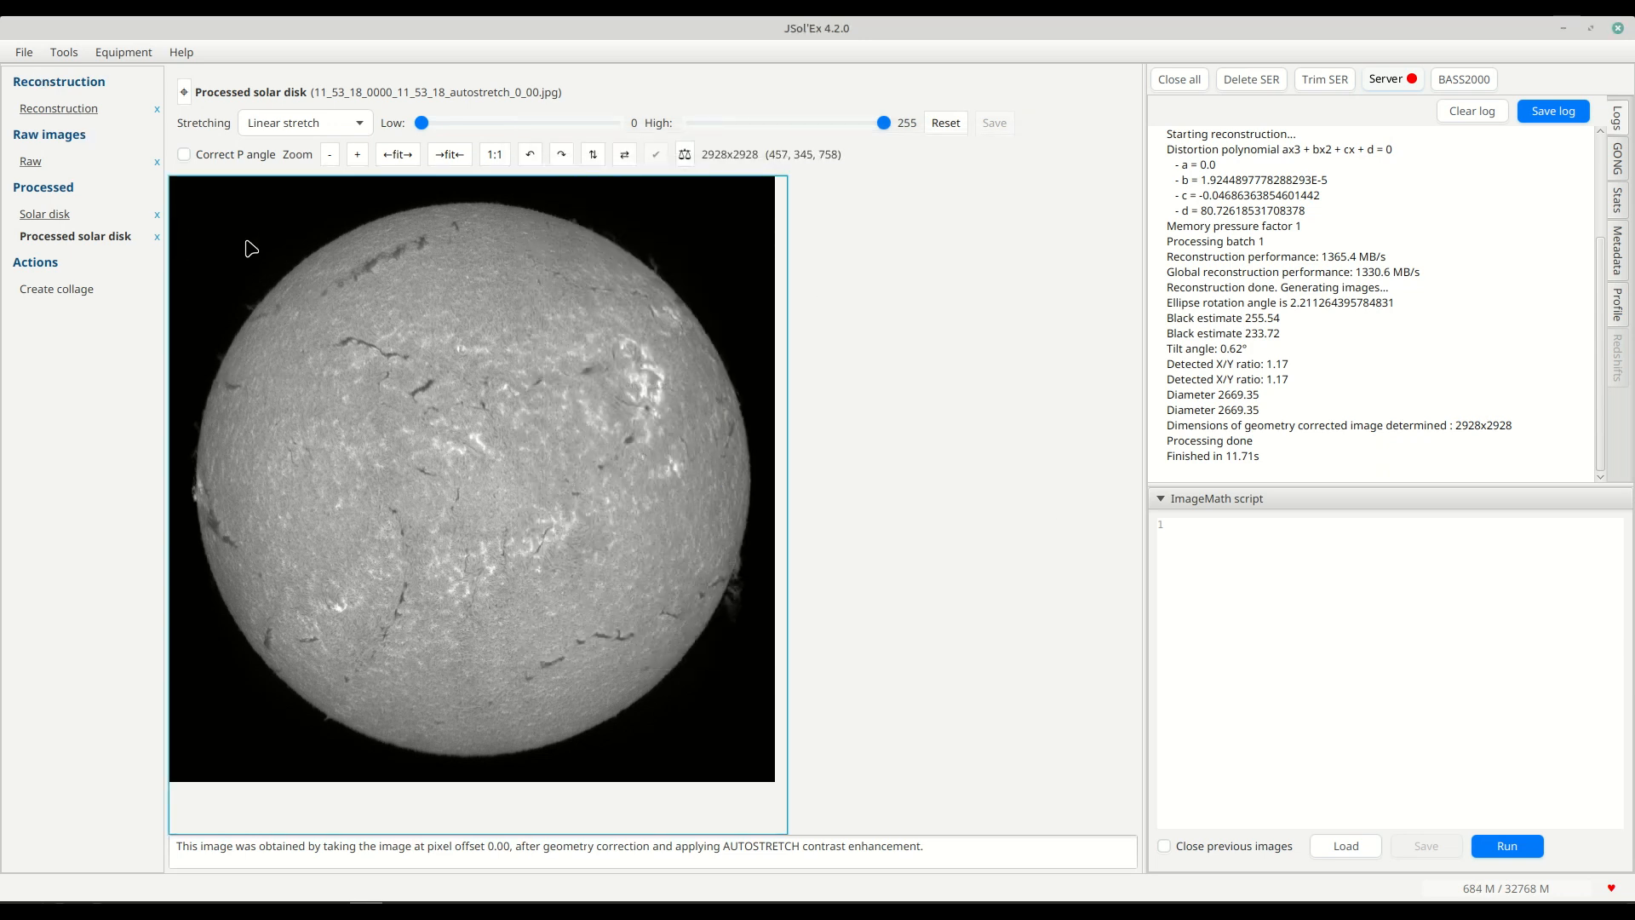
Open the script repositories manager, widen its window, and inspect the existing repository's name and URL without changing them.
click(53, 48)
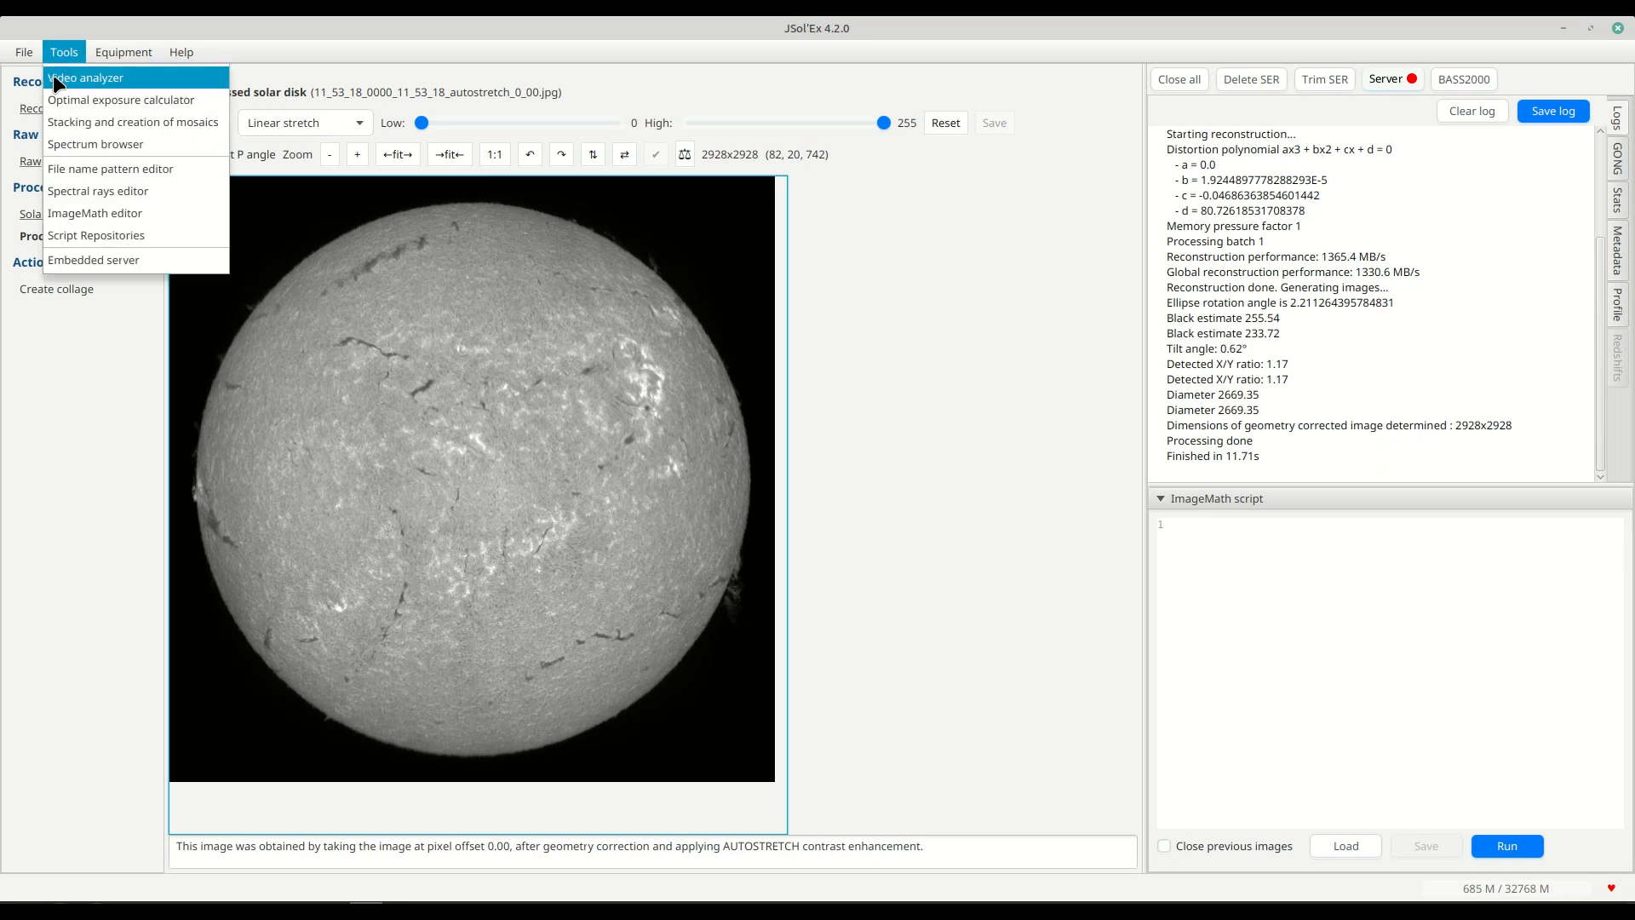
click(71, 241)
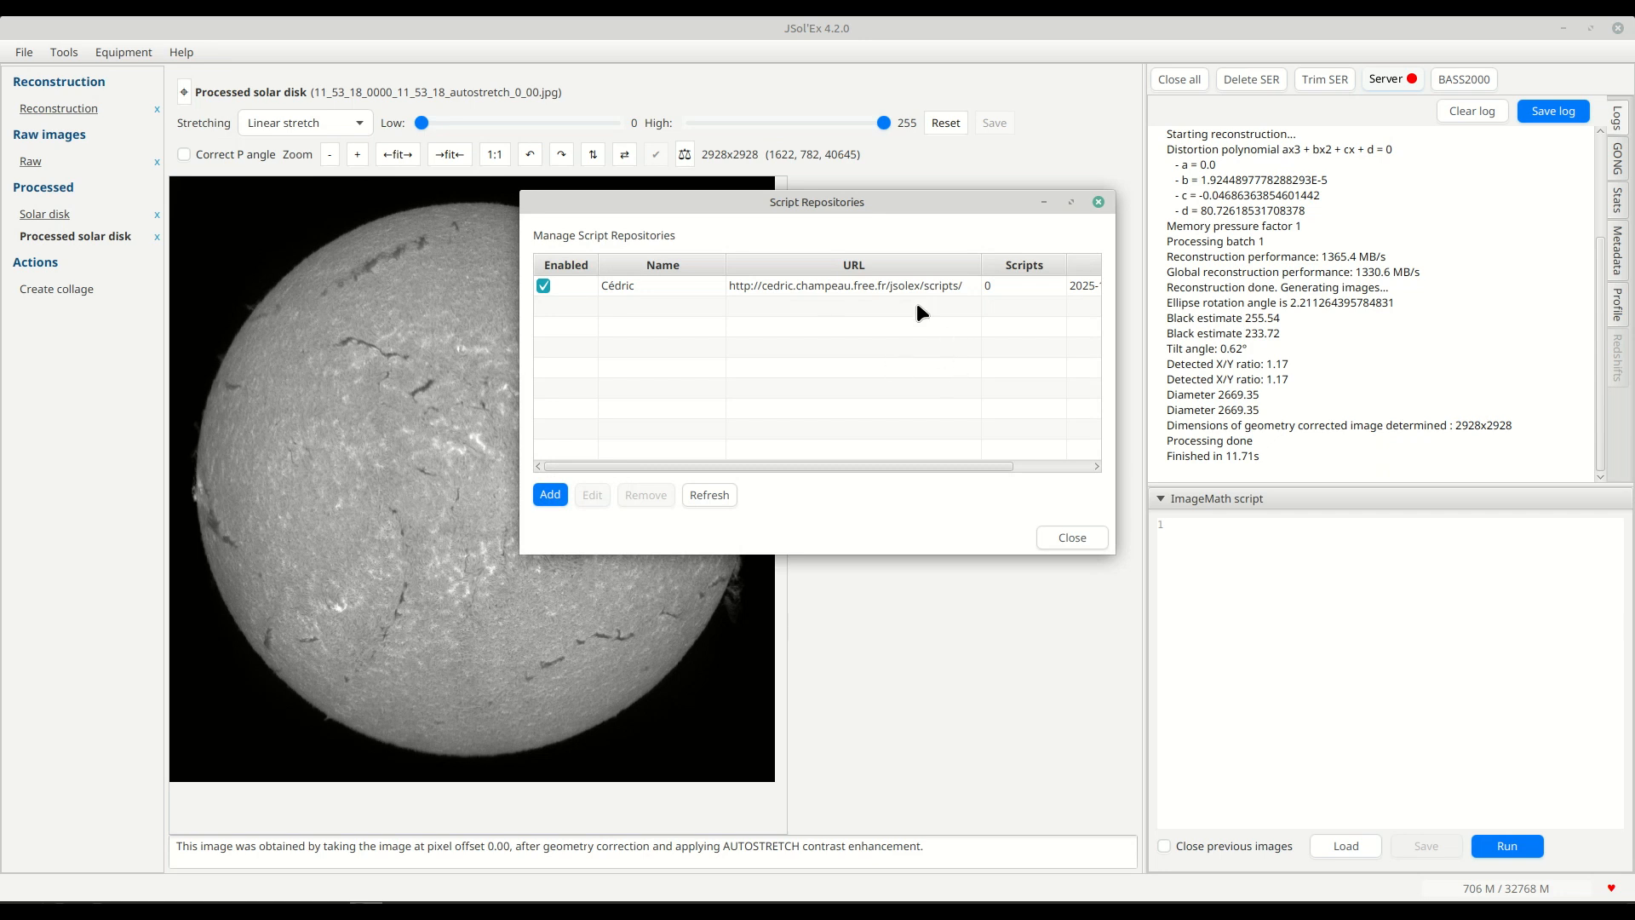
drag(521, 345, 351, 344)
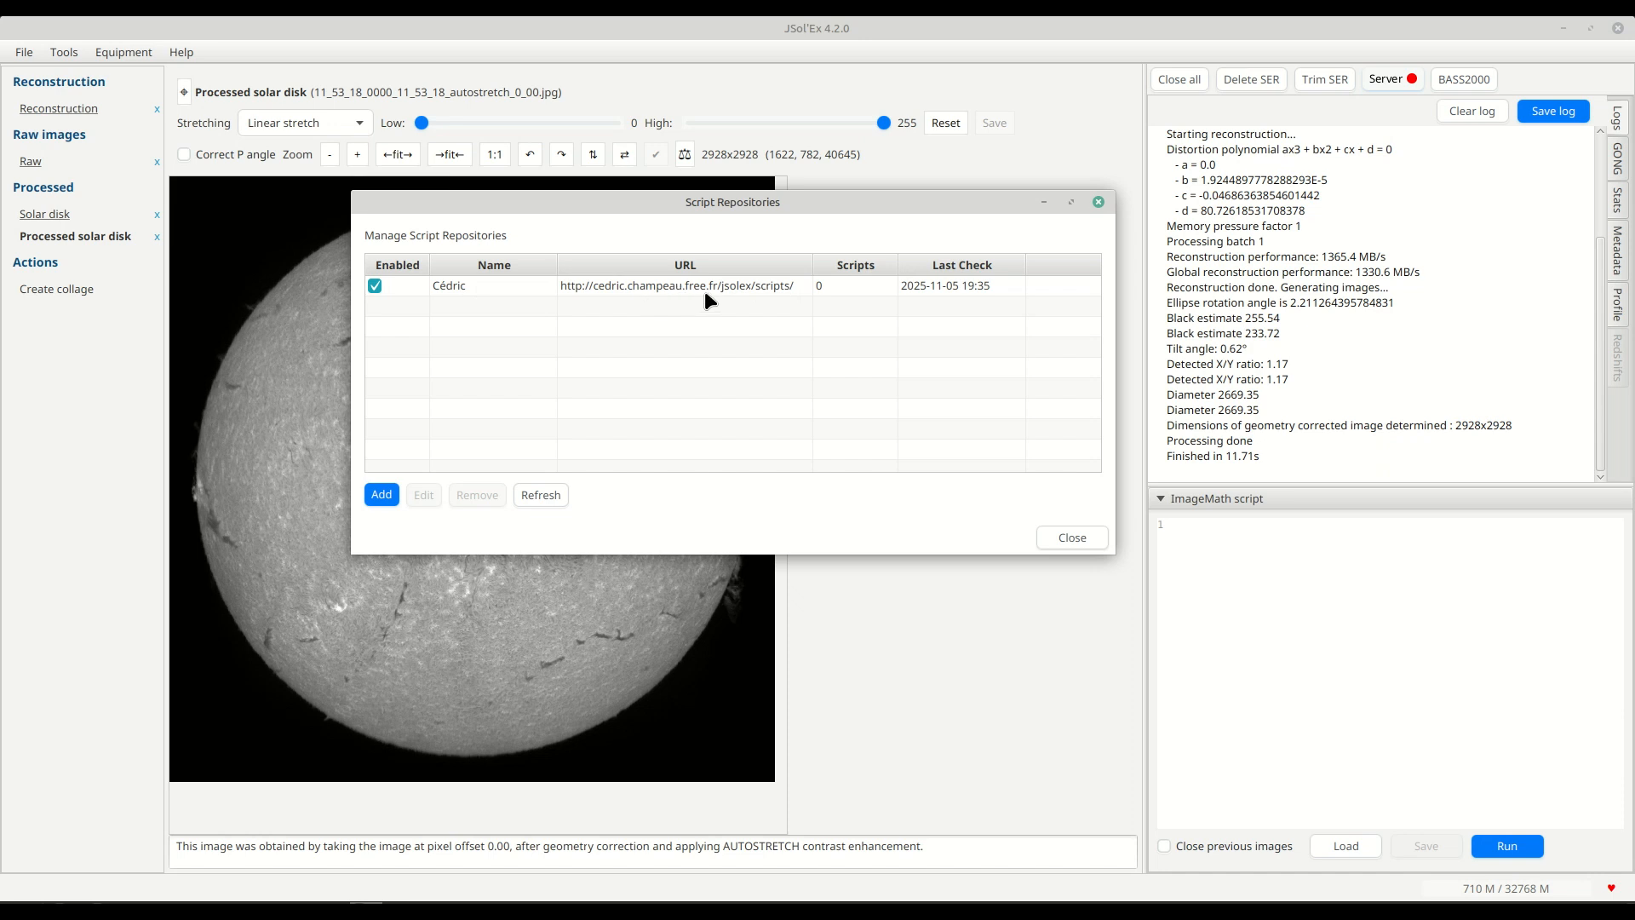
click(654, 294)
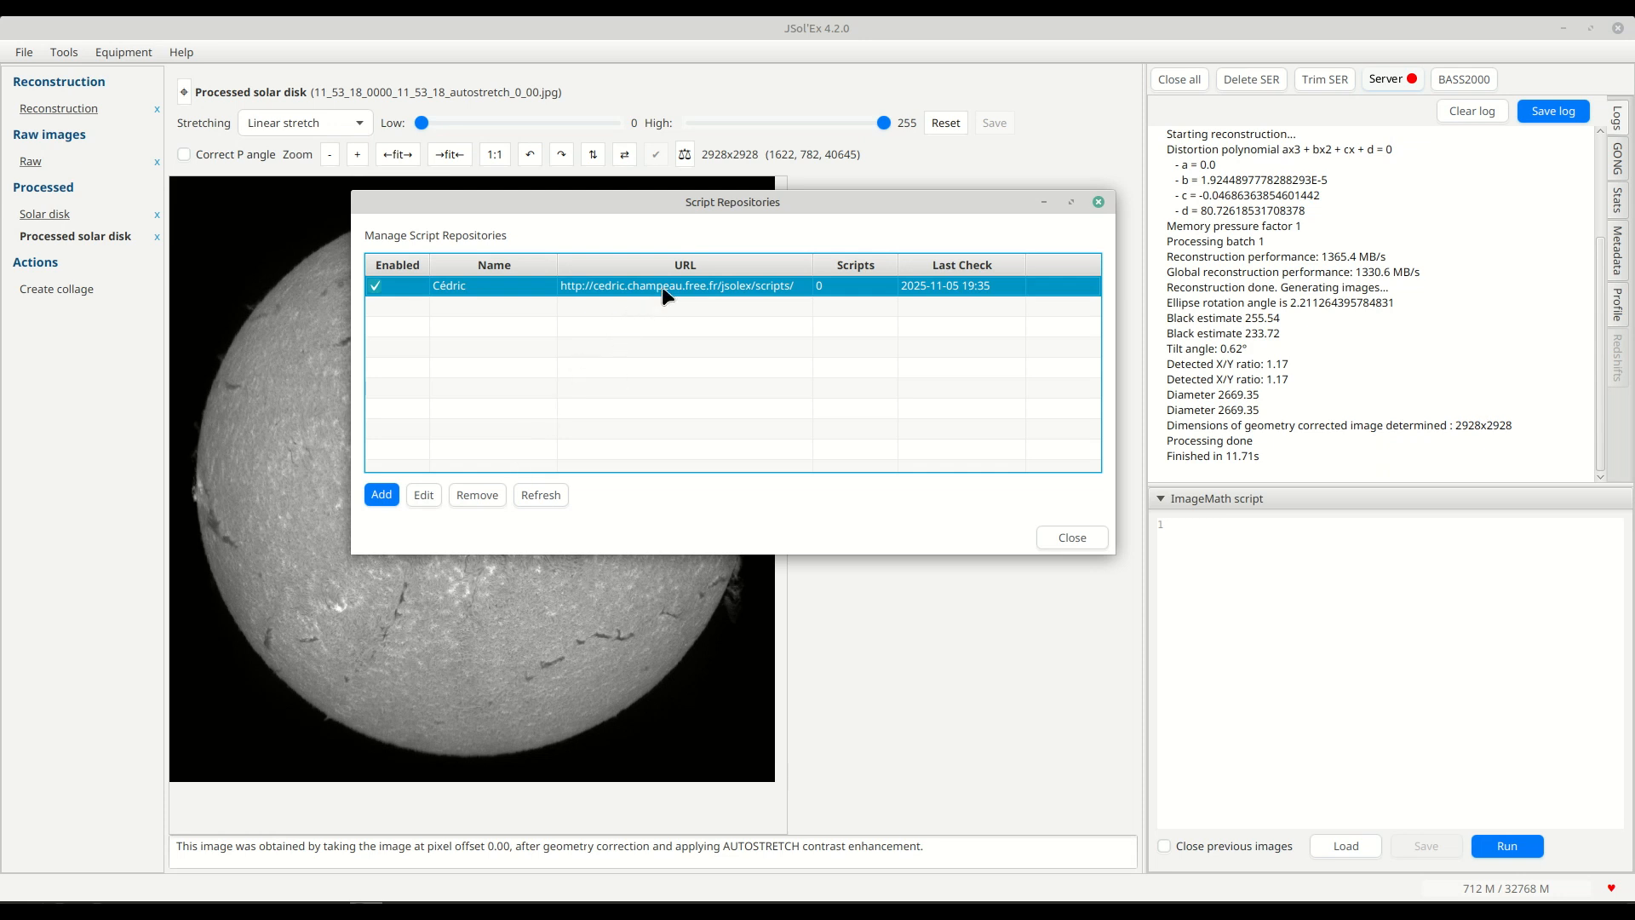
click(423, 495)
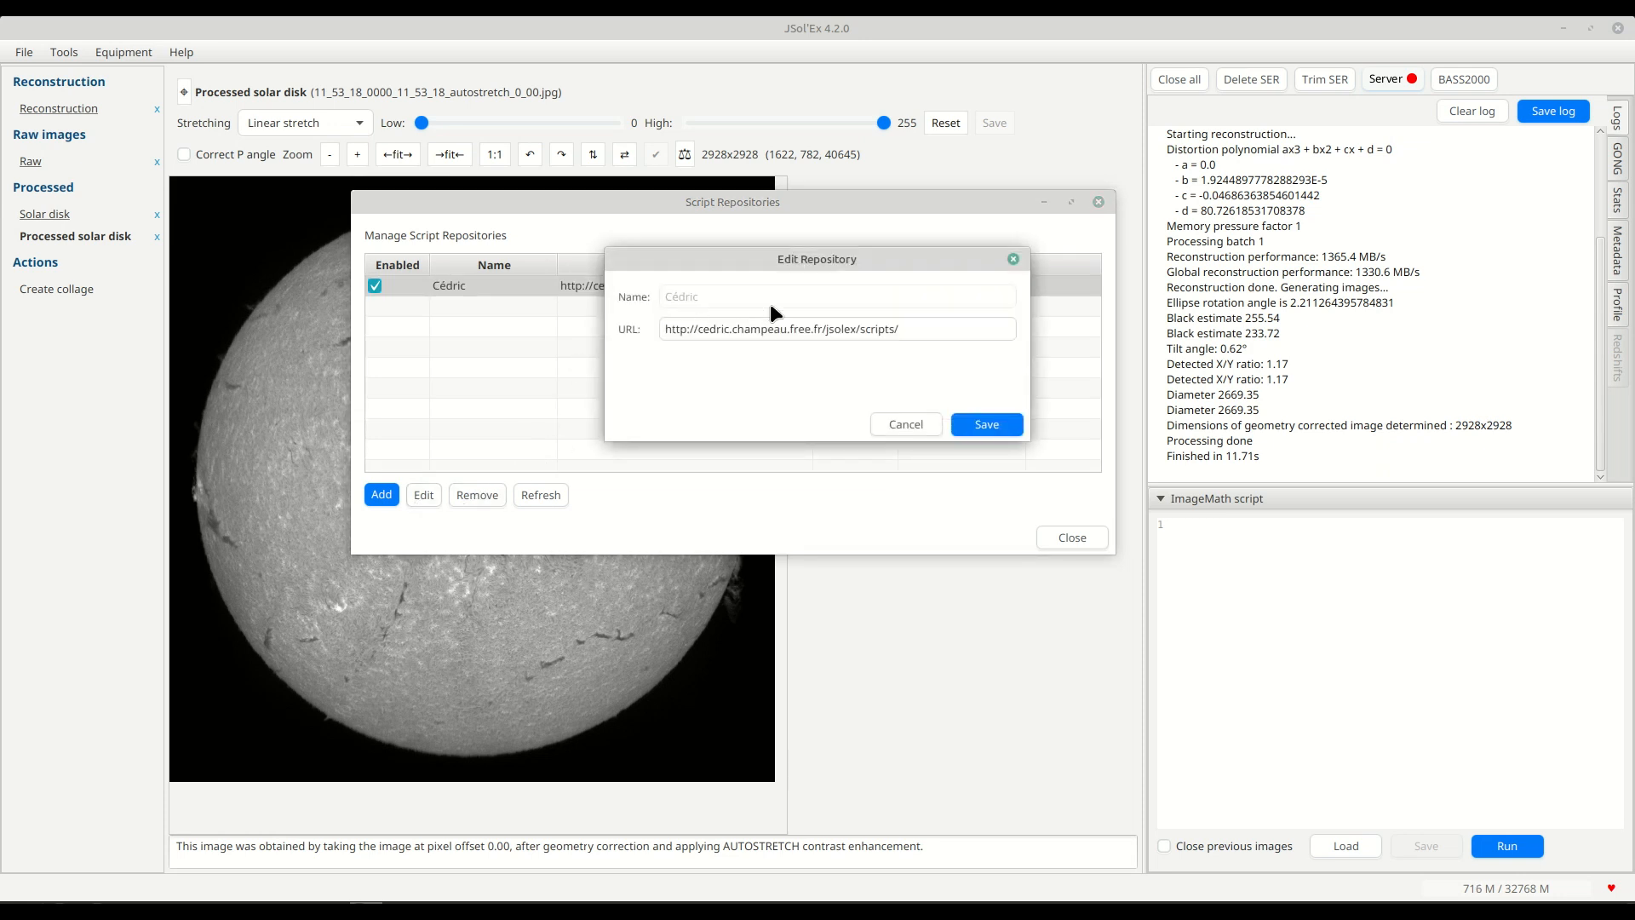
click(906, 424)
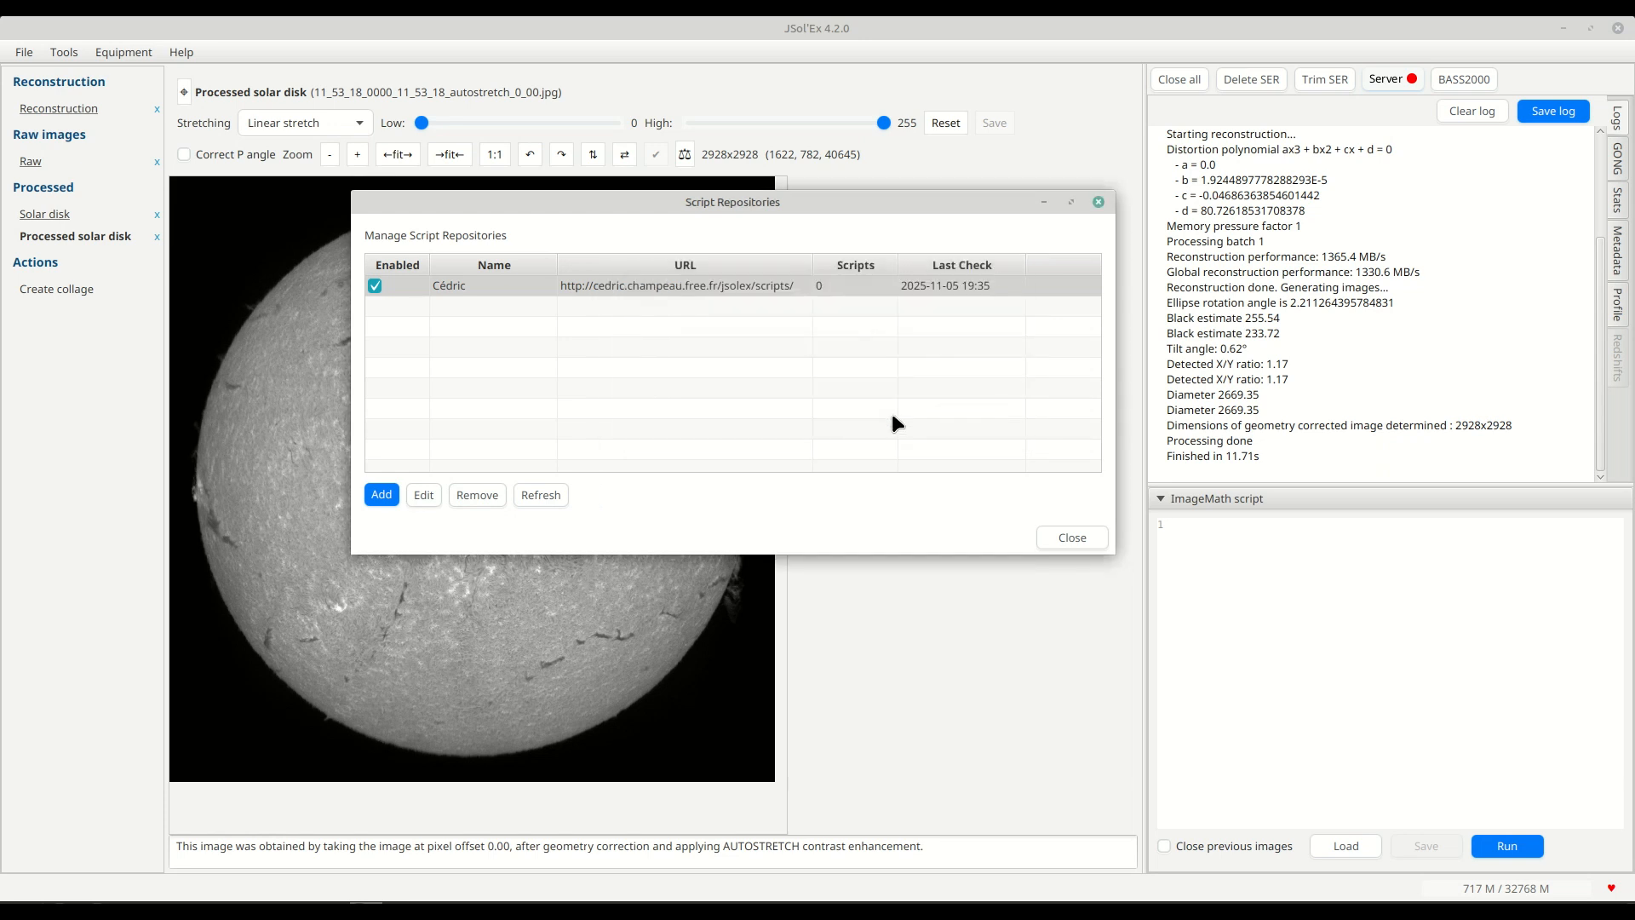
Remove the existing script repository and add it again with the author's first name and the pasted jsolex/scripts URL.
click(477, 495)
key(Return)
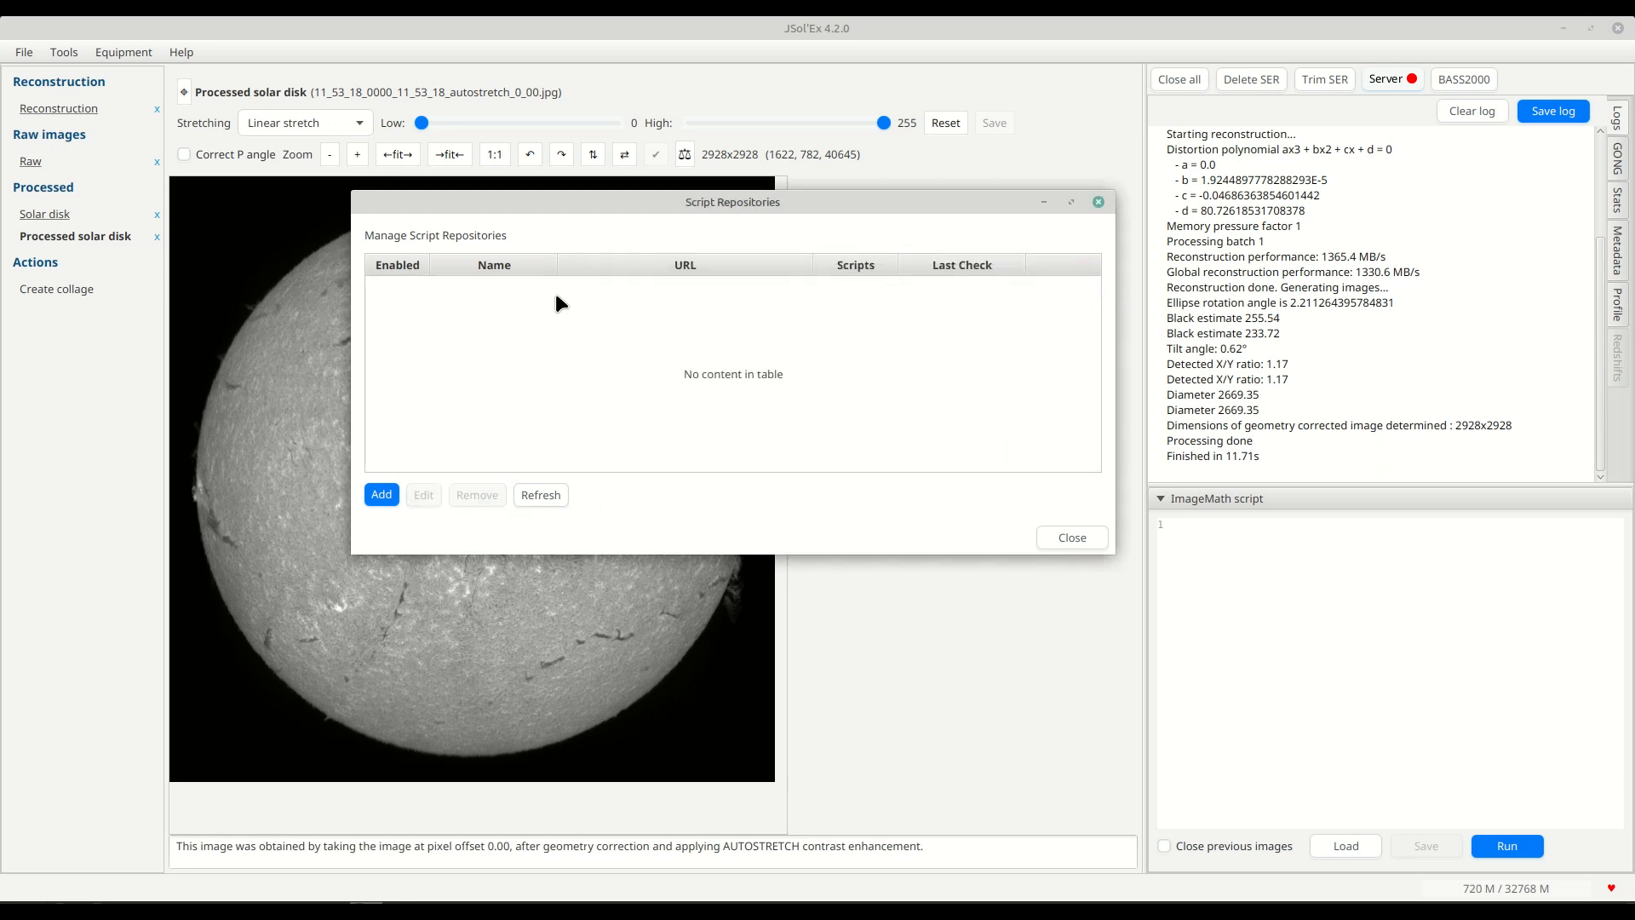
click(382, 495)
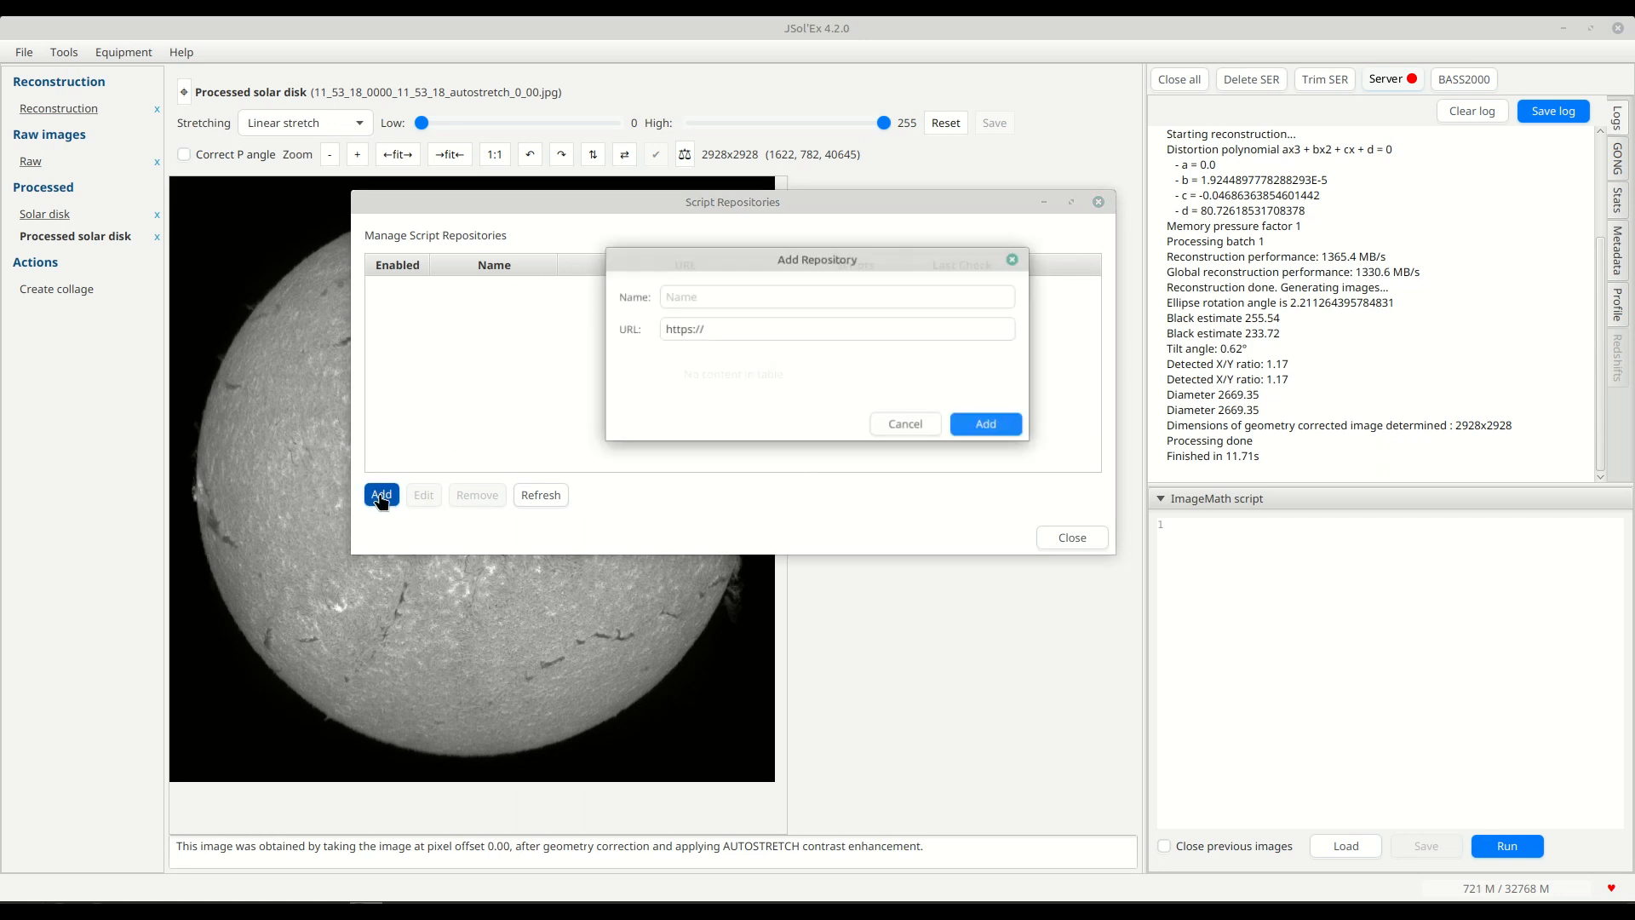
click(759, 298)
text(Cédric)
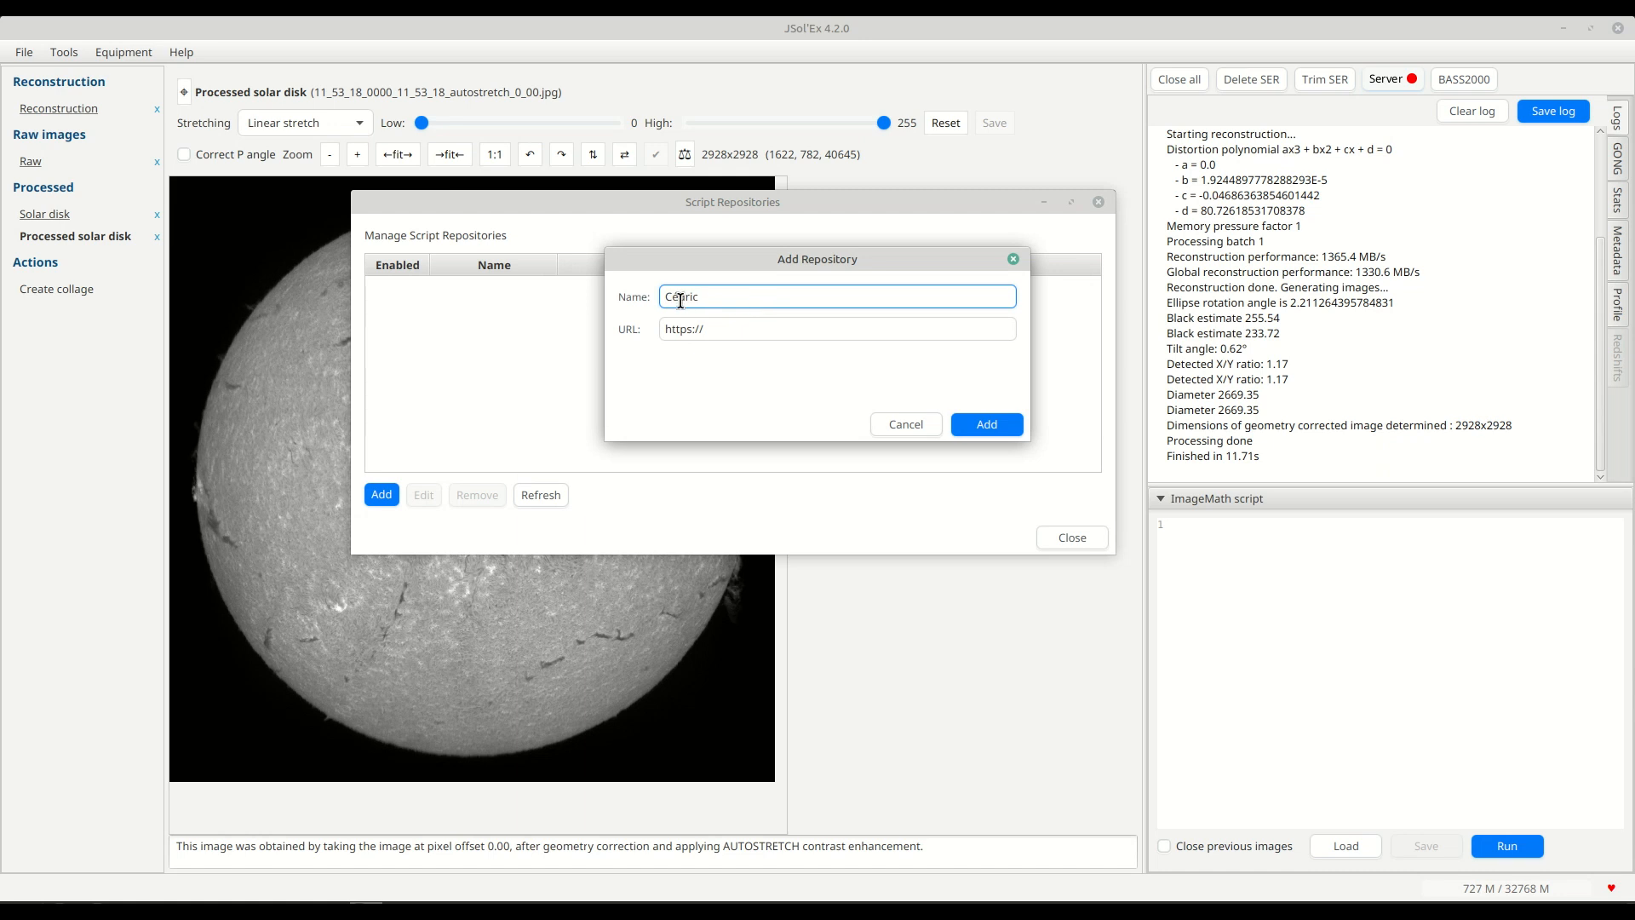
click(731, 334)
double_click(735, 330)
text(http://cedric.champeau.free.fr/jsolex/scripts/)
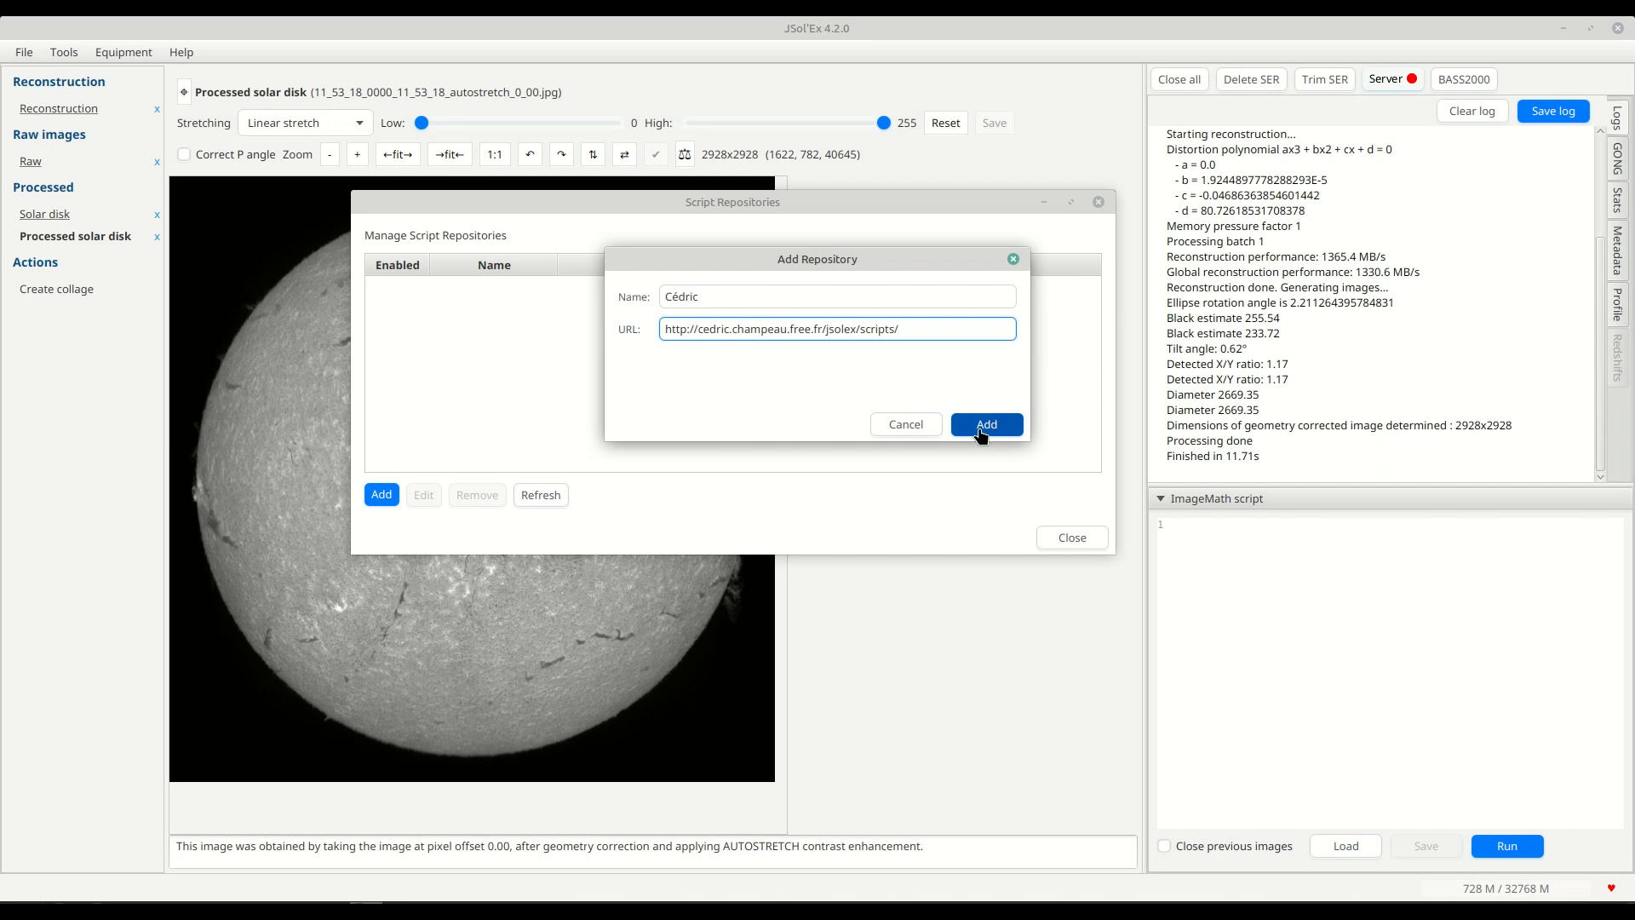
double_click(907, 329)
click(905, 329)
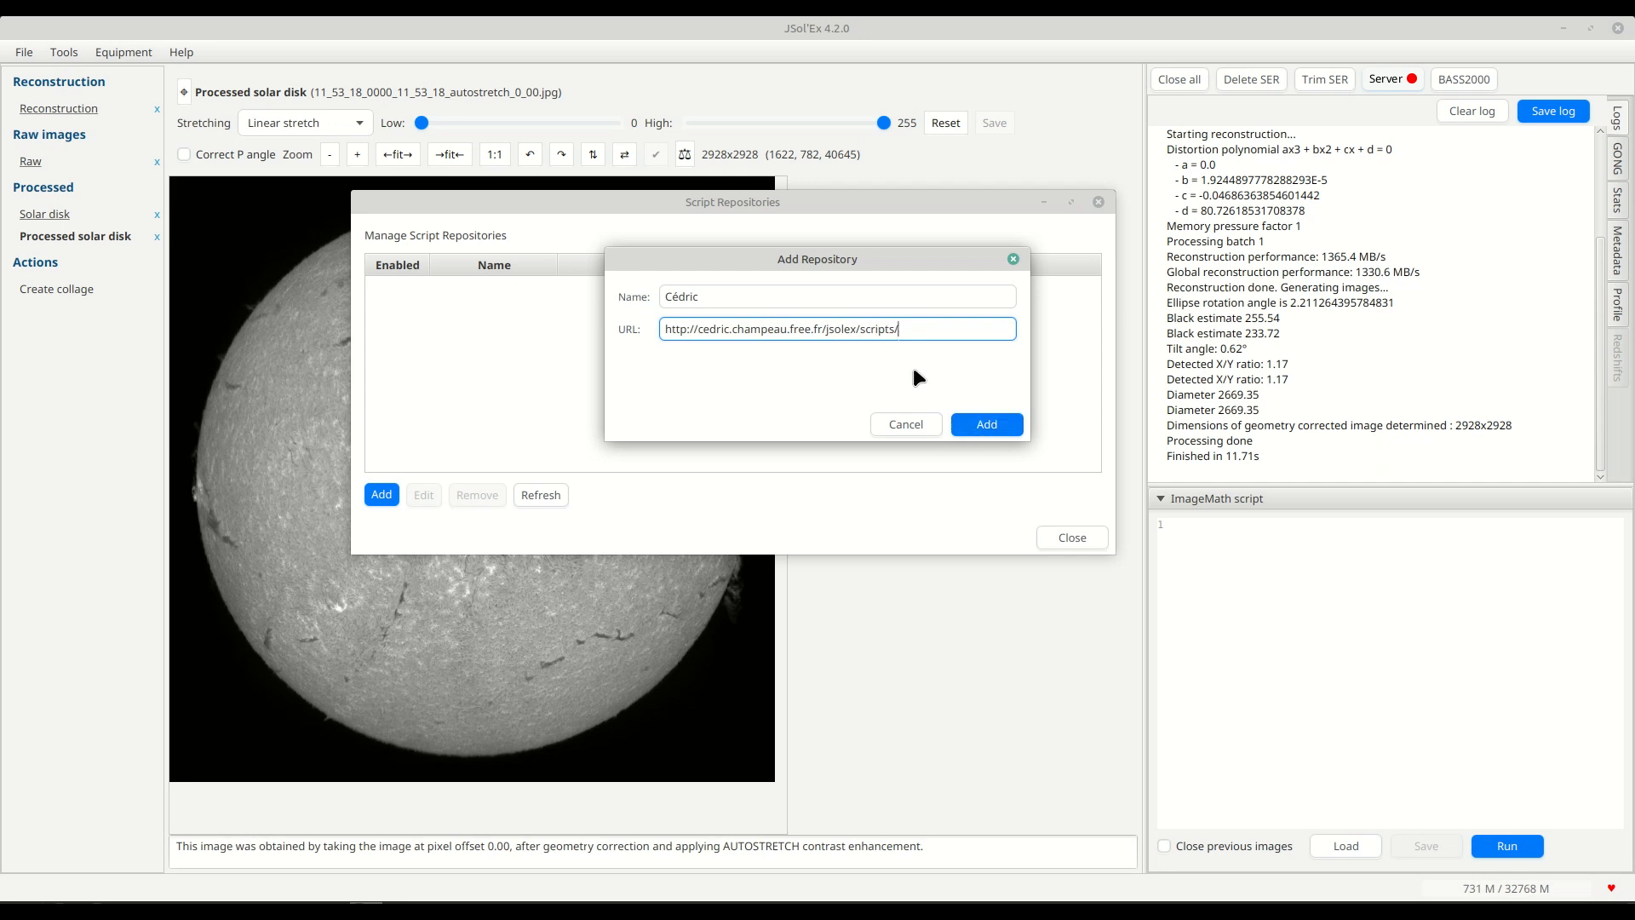
click(988, 426)
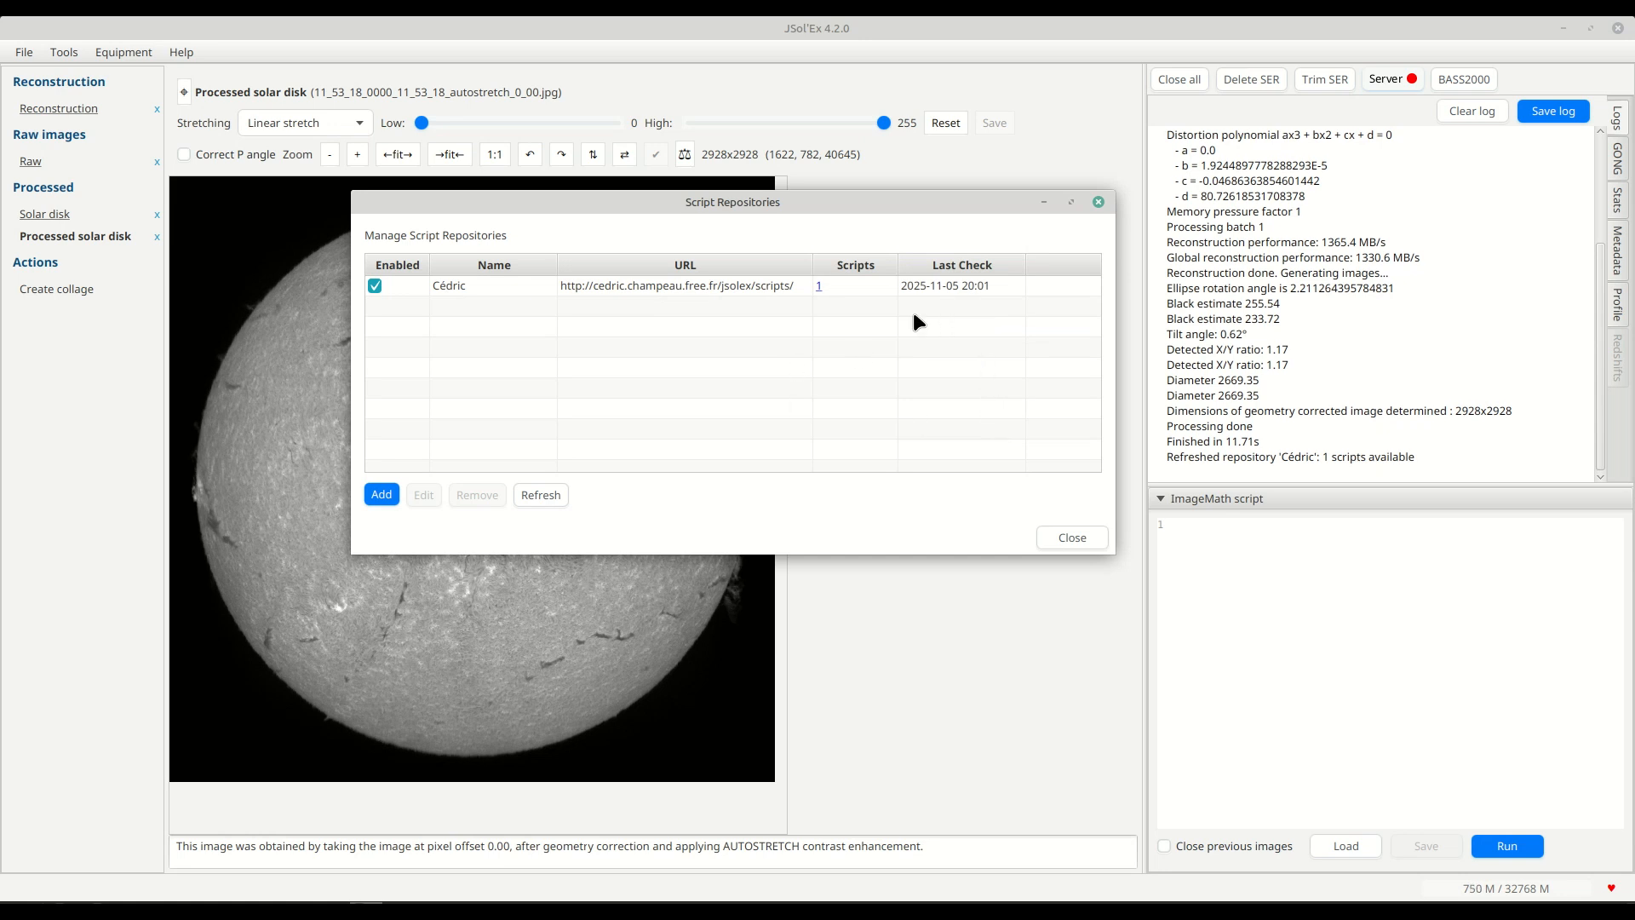
View the summary of scripts provided by the added repository, and close the repositories manager.
click(818, 286)
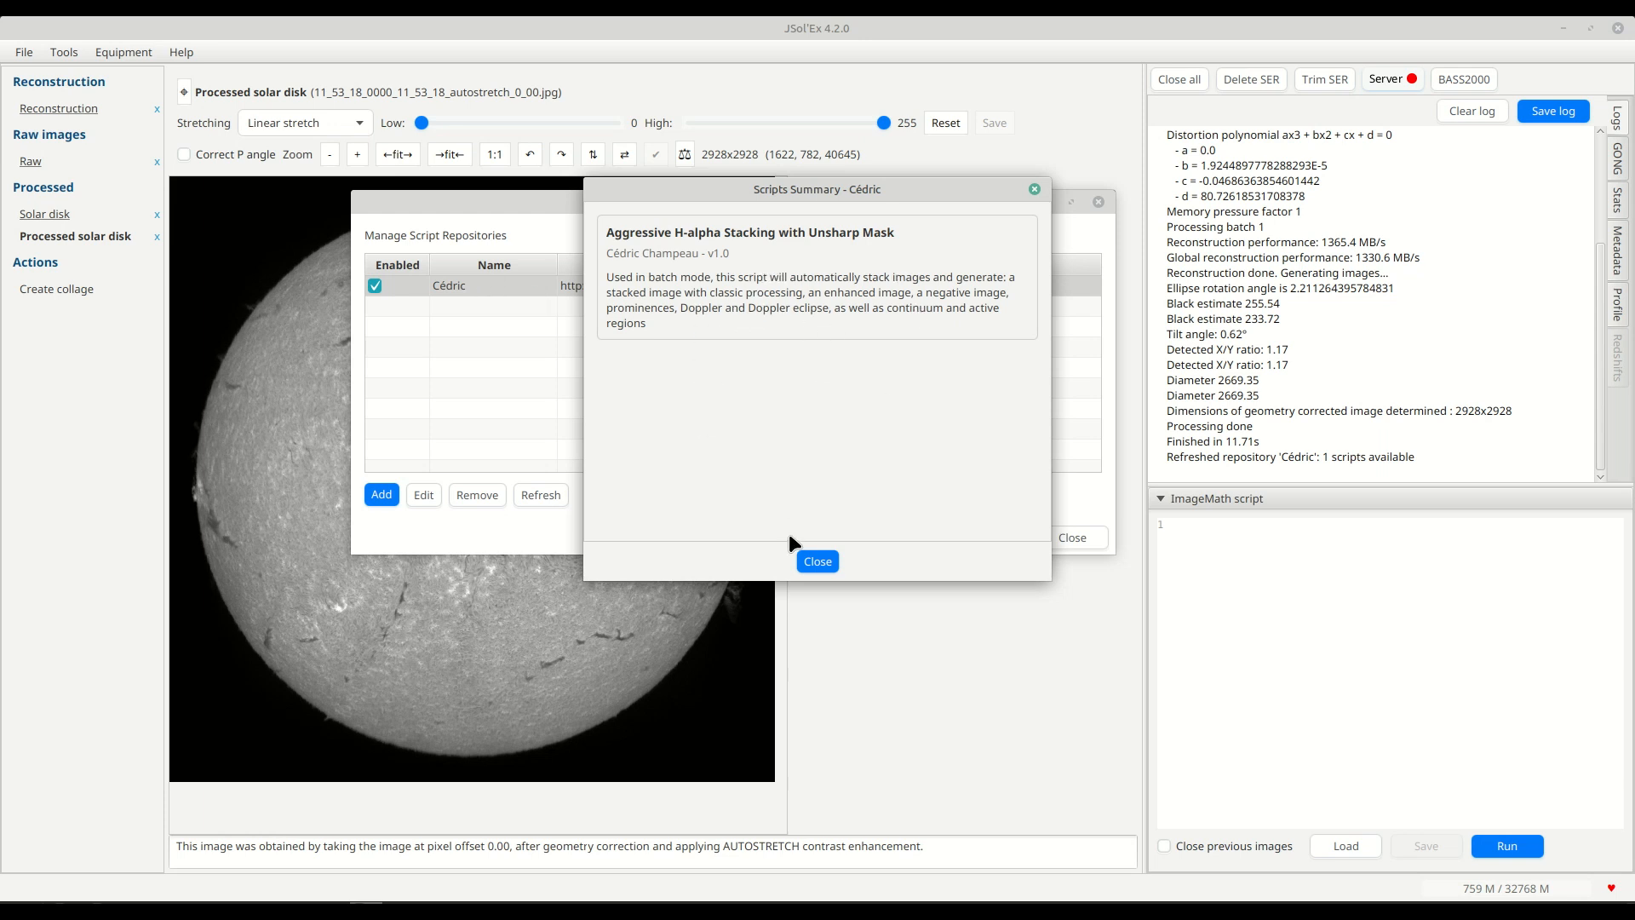
click(813, 558)
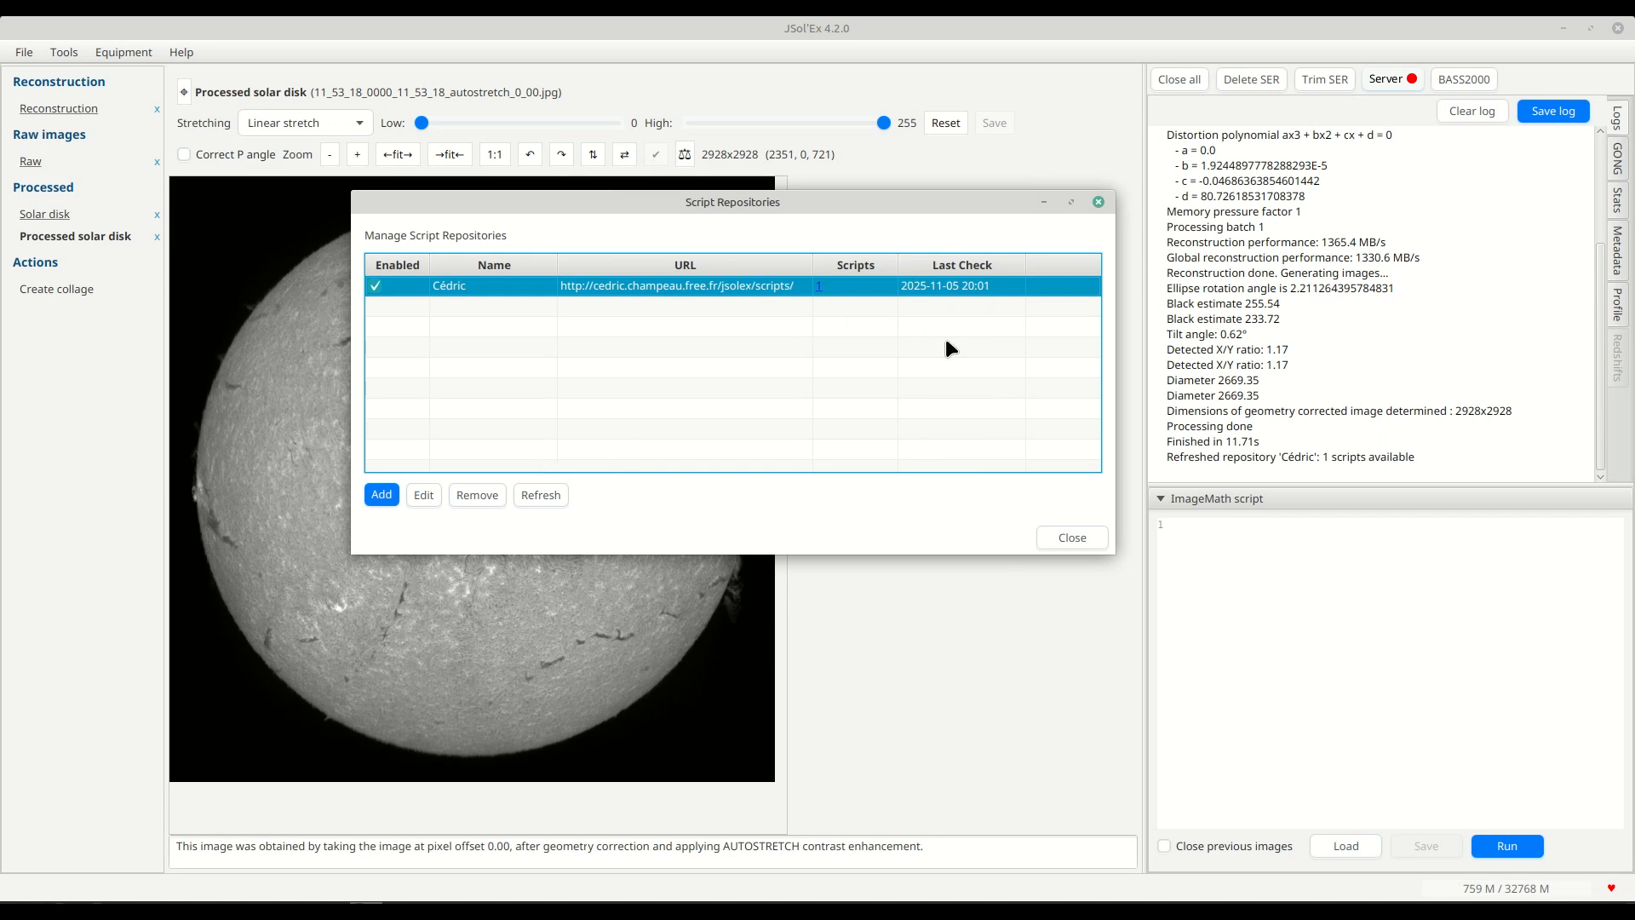
click(1072, 537)
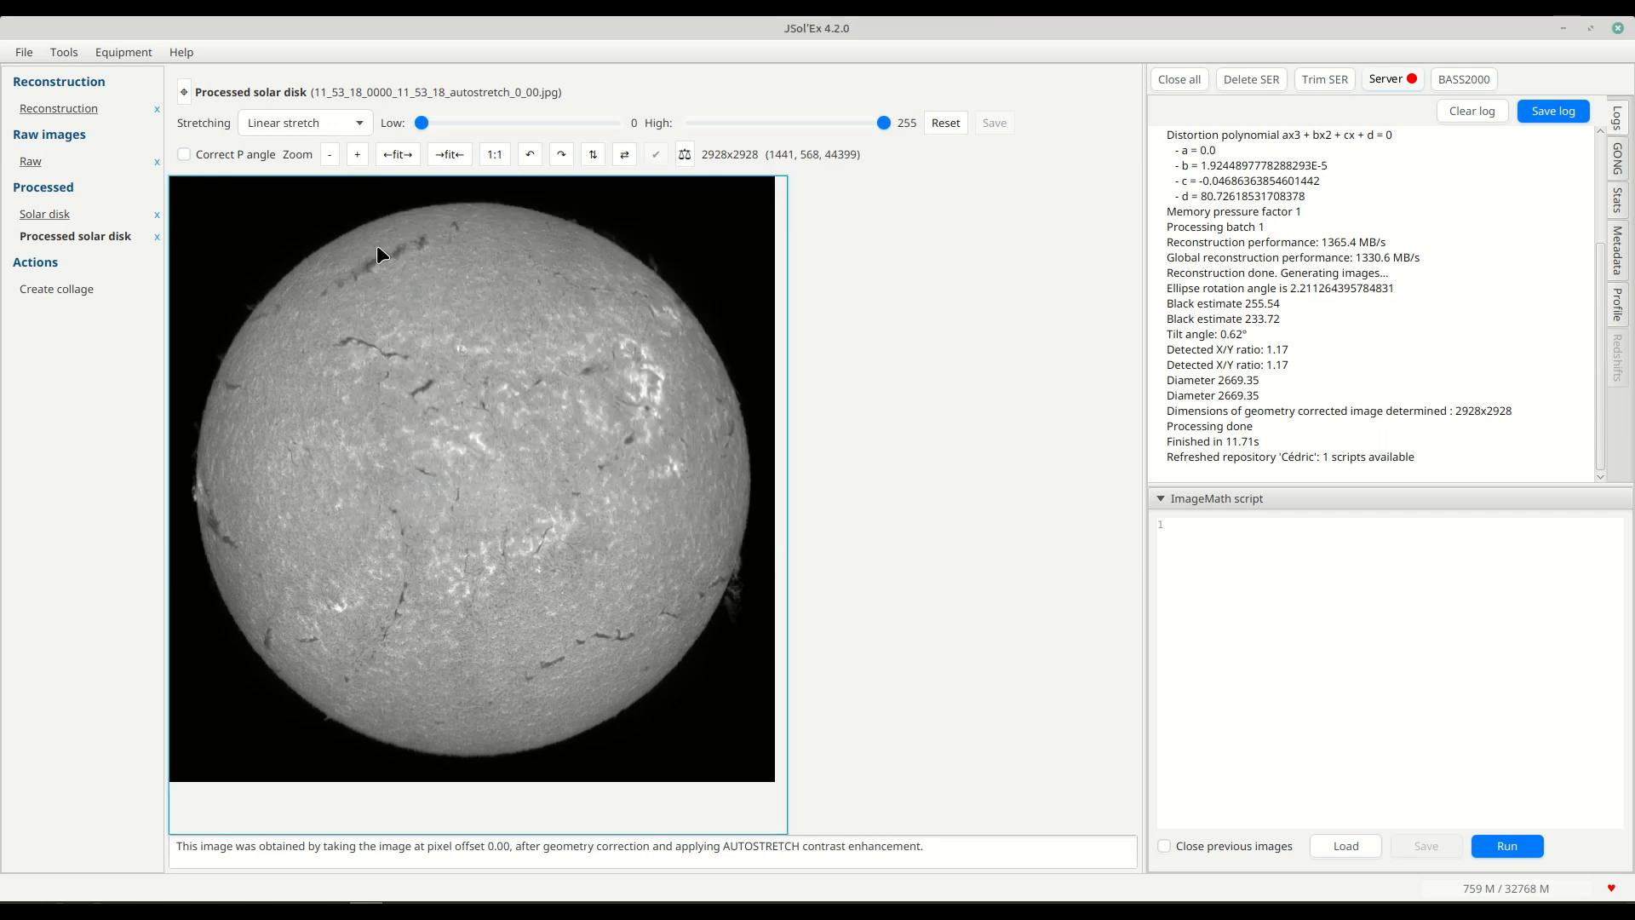
Start batch mode and browse to the Ha-stack3 folder under SharpCap/2025-09-29 on the T7 drive.
click(12, 51)
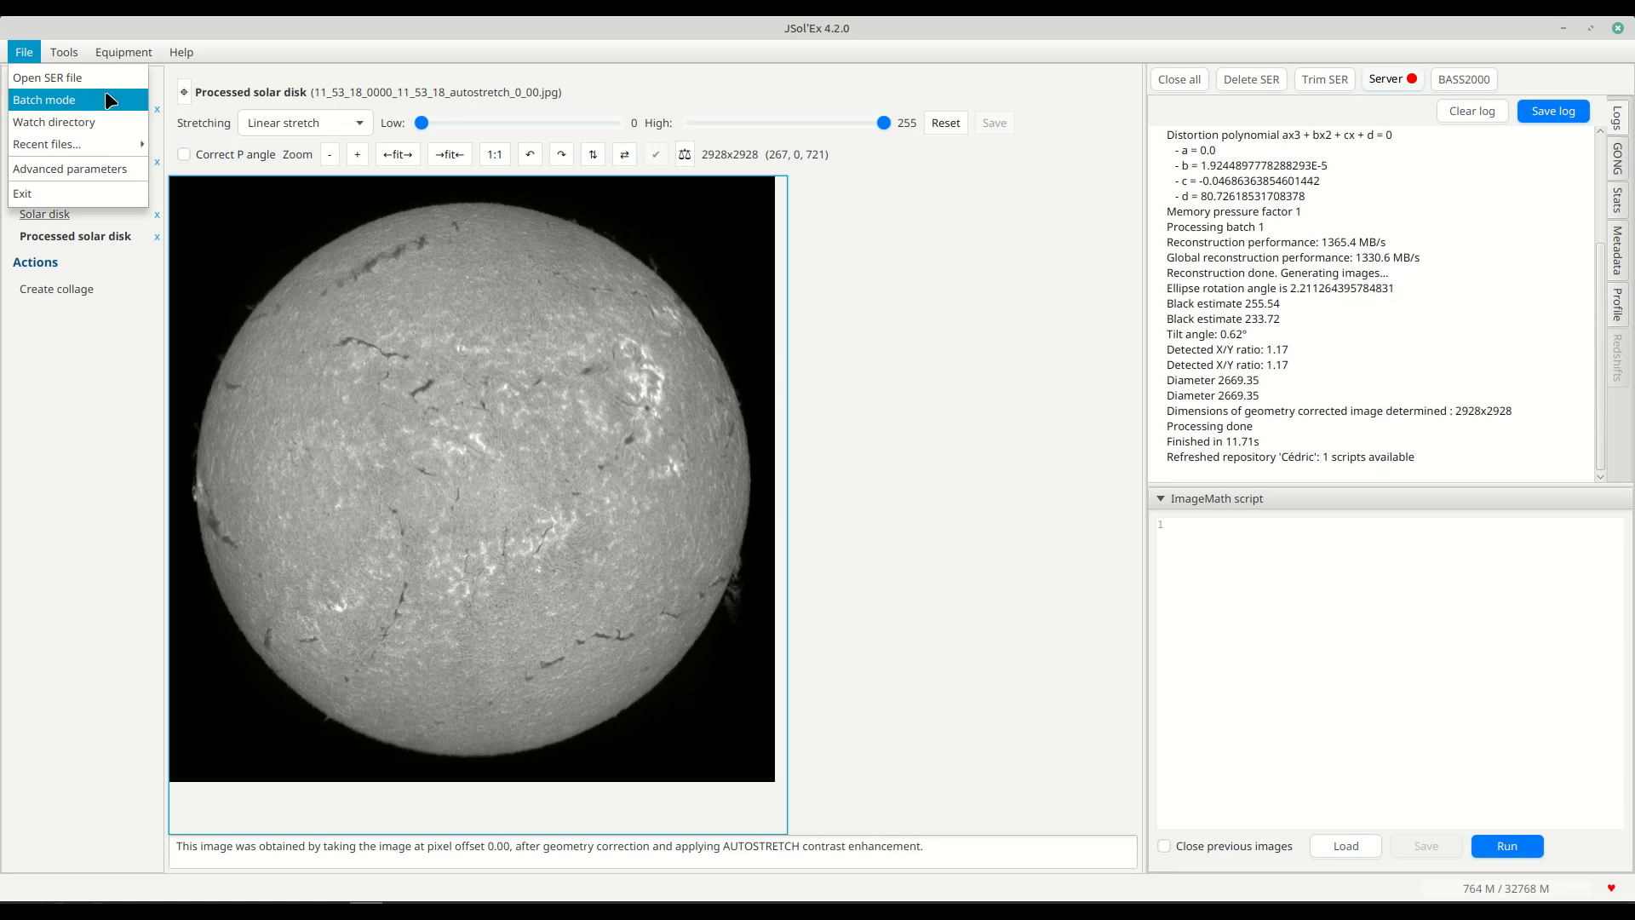
click(70, 104)
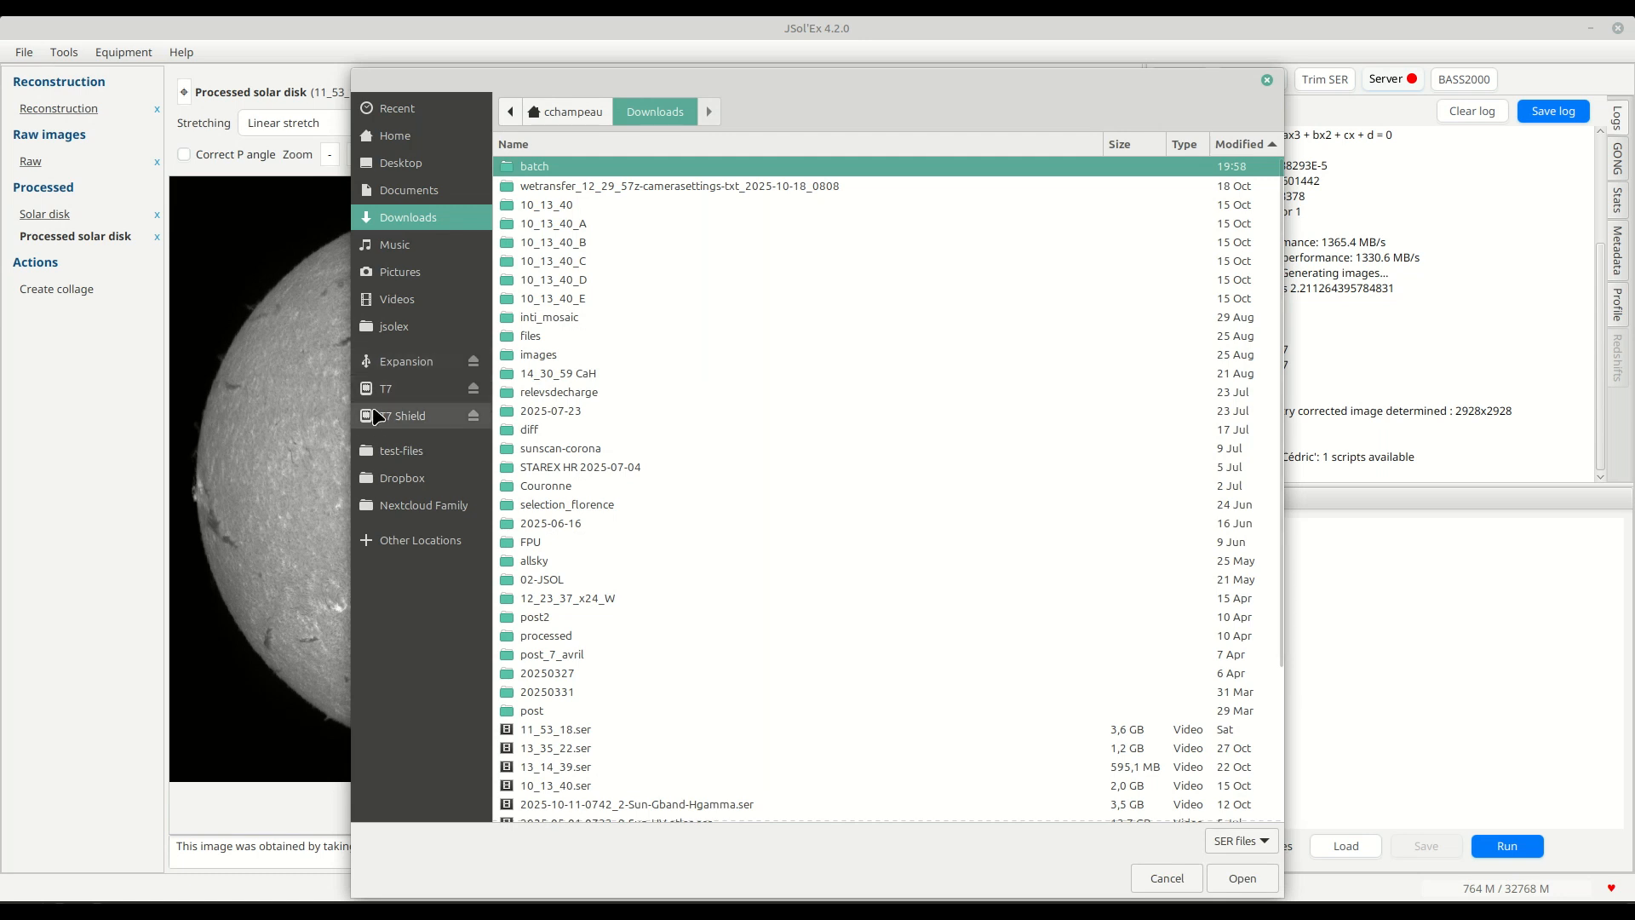
click(391, 388)
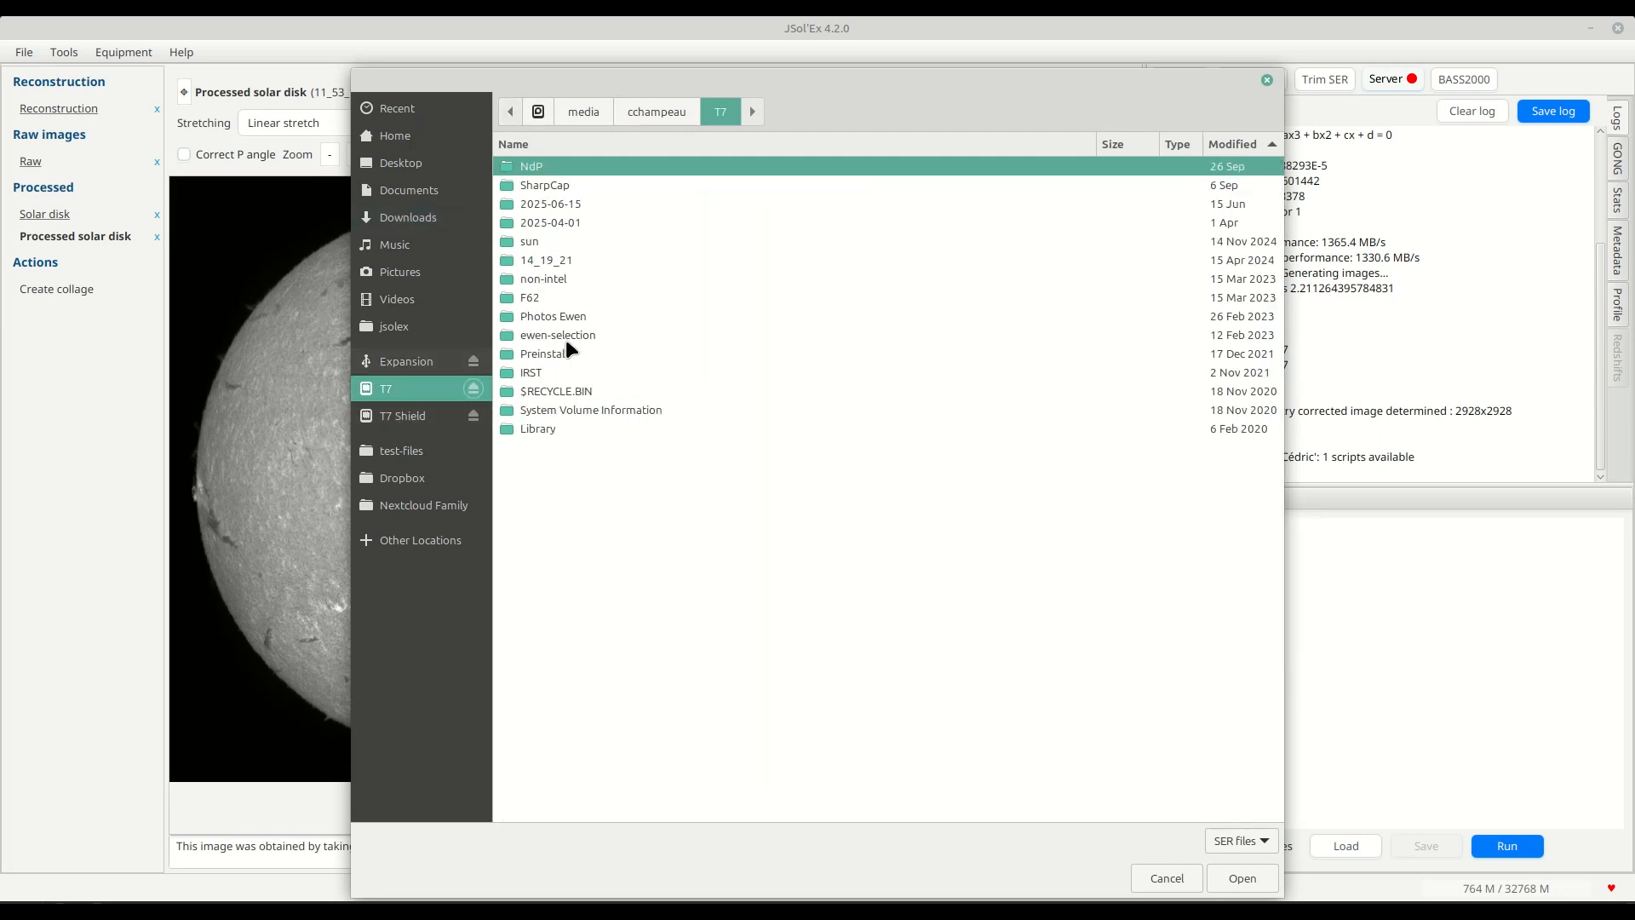
double_click(573, 186)
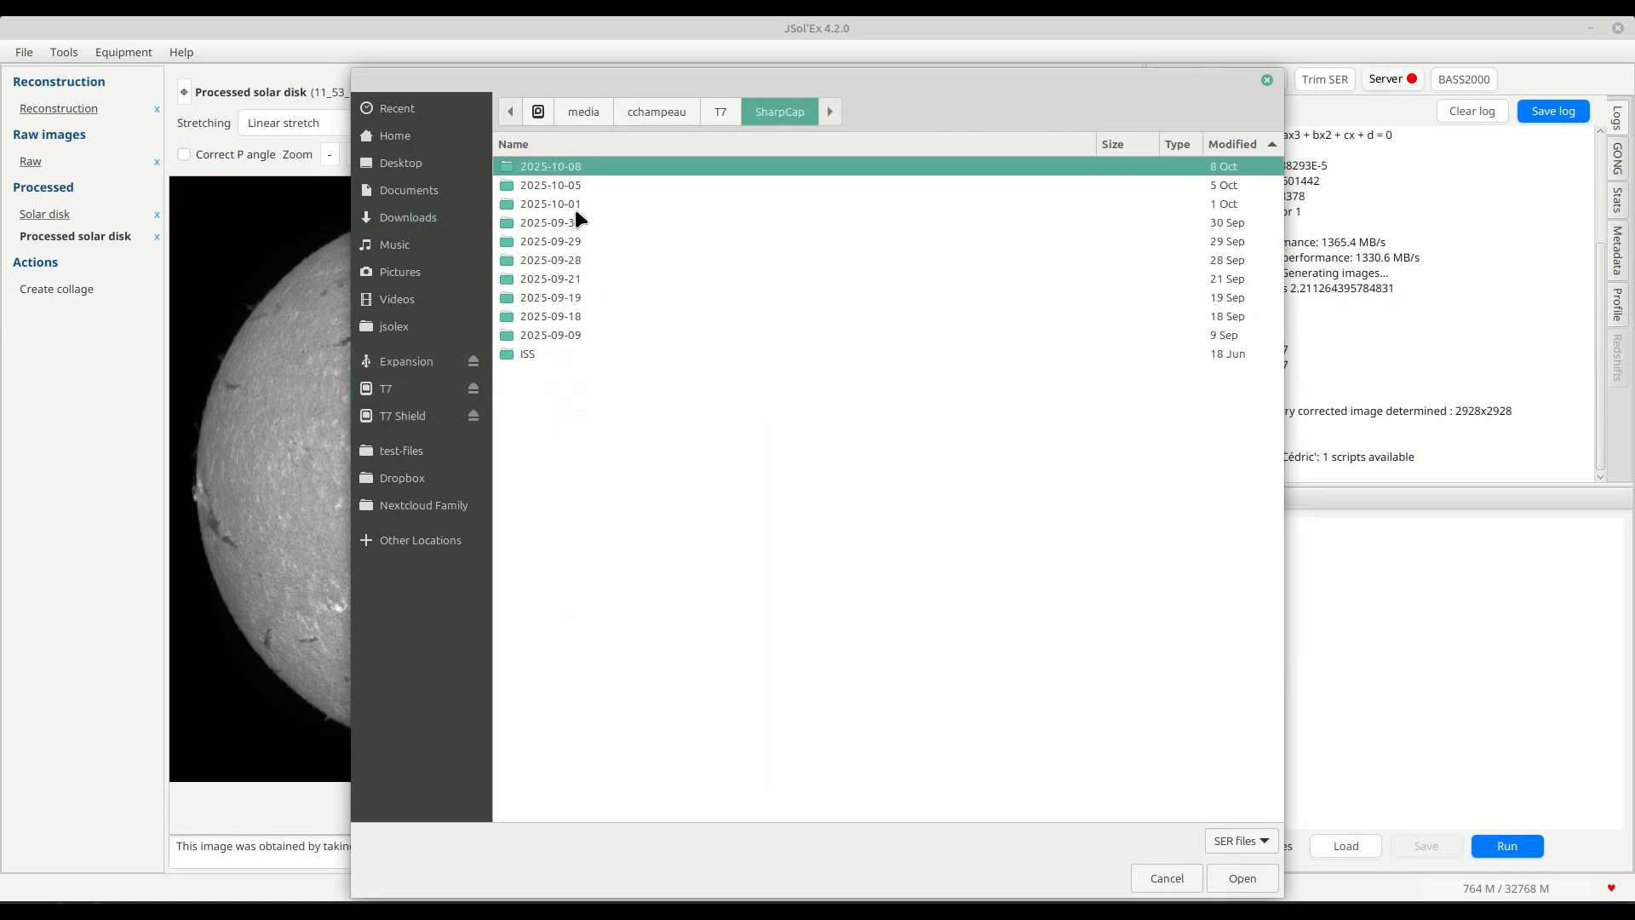
double_click(576, 241)
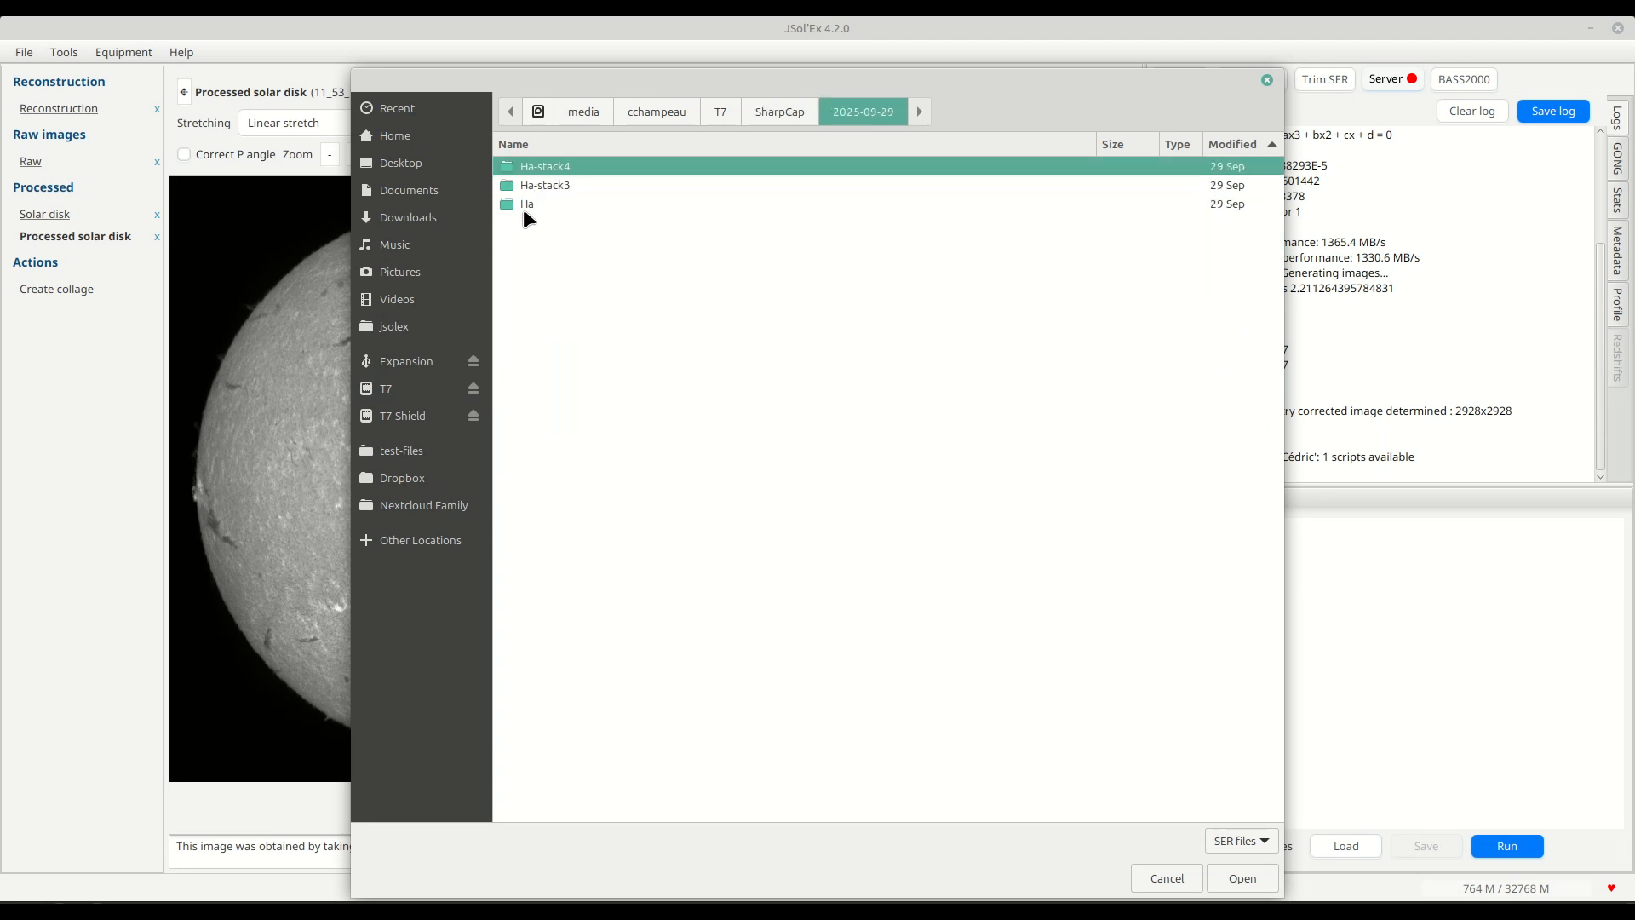
double_click(549, 187)
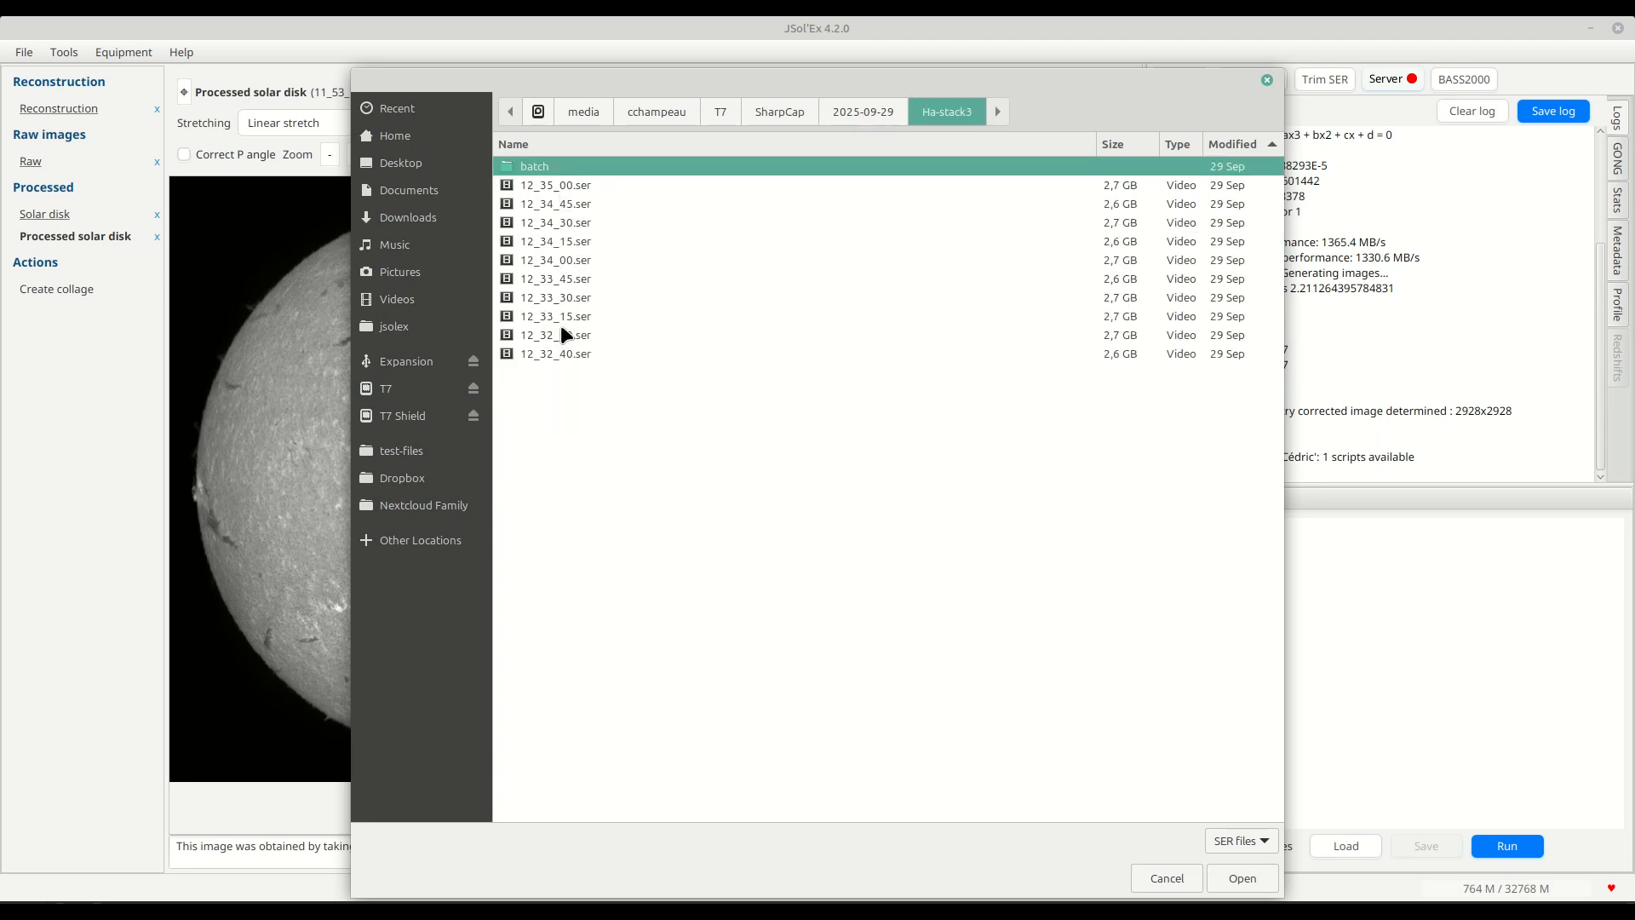
Load 12_35_00.ser, 12_34_45.ser and 12_34_30.ser as the batch files, and decline adding more files.
click(574, 185)
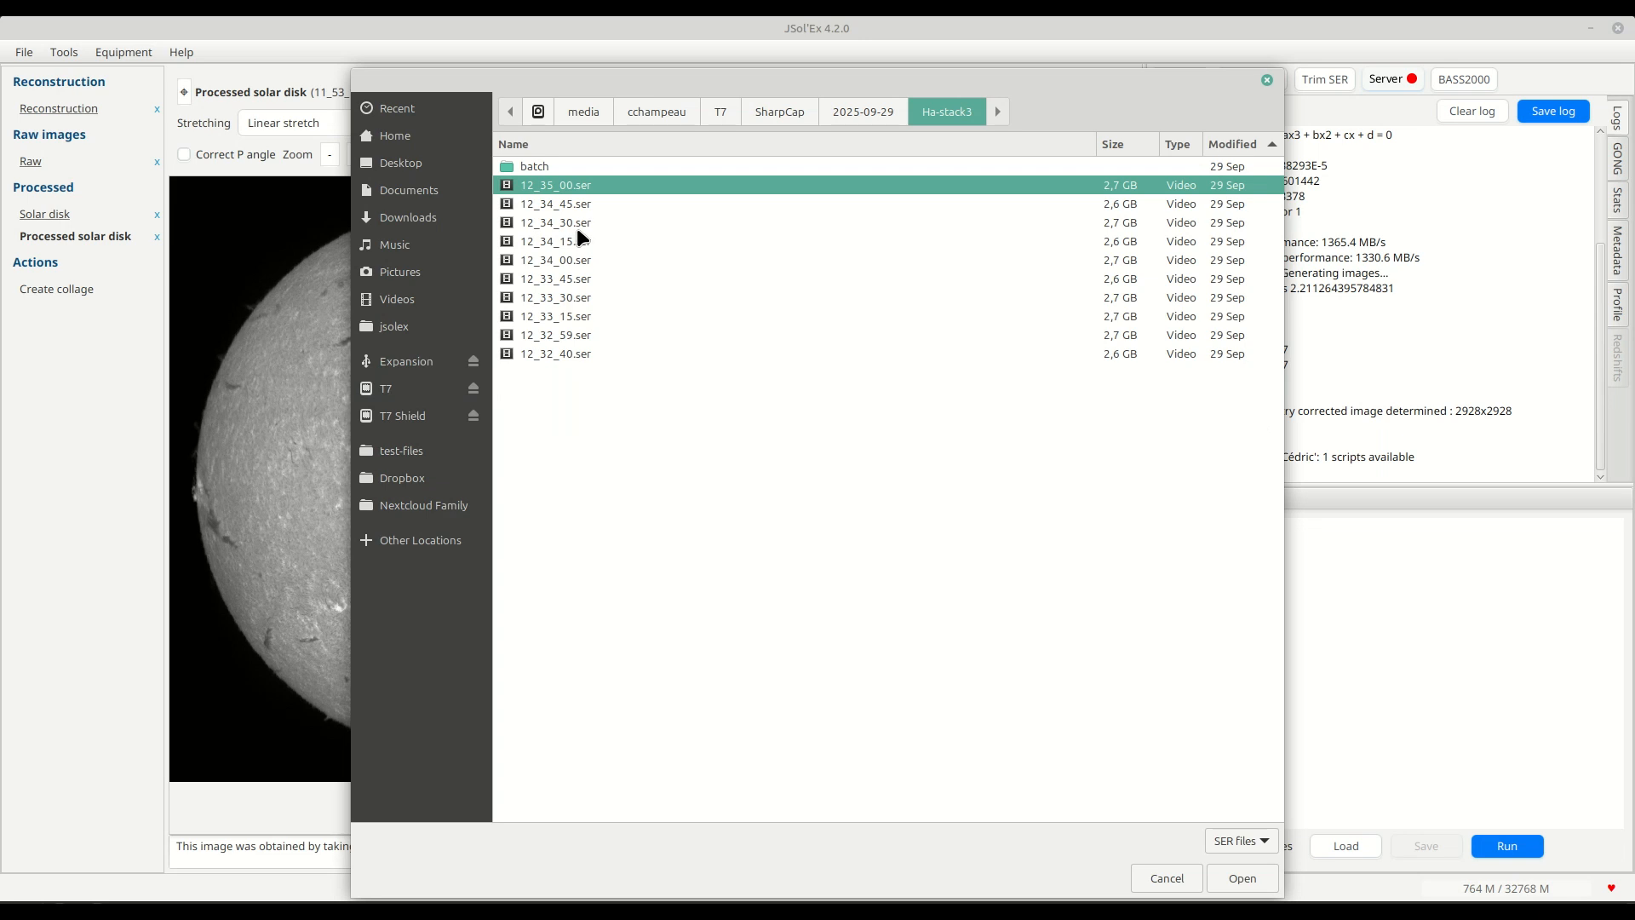
shift+click(576, 226)
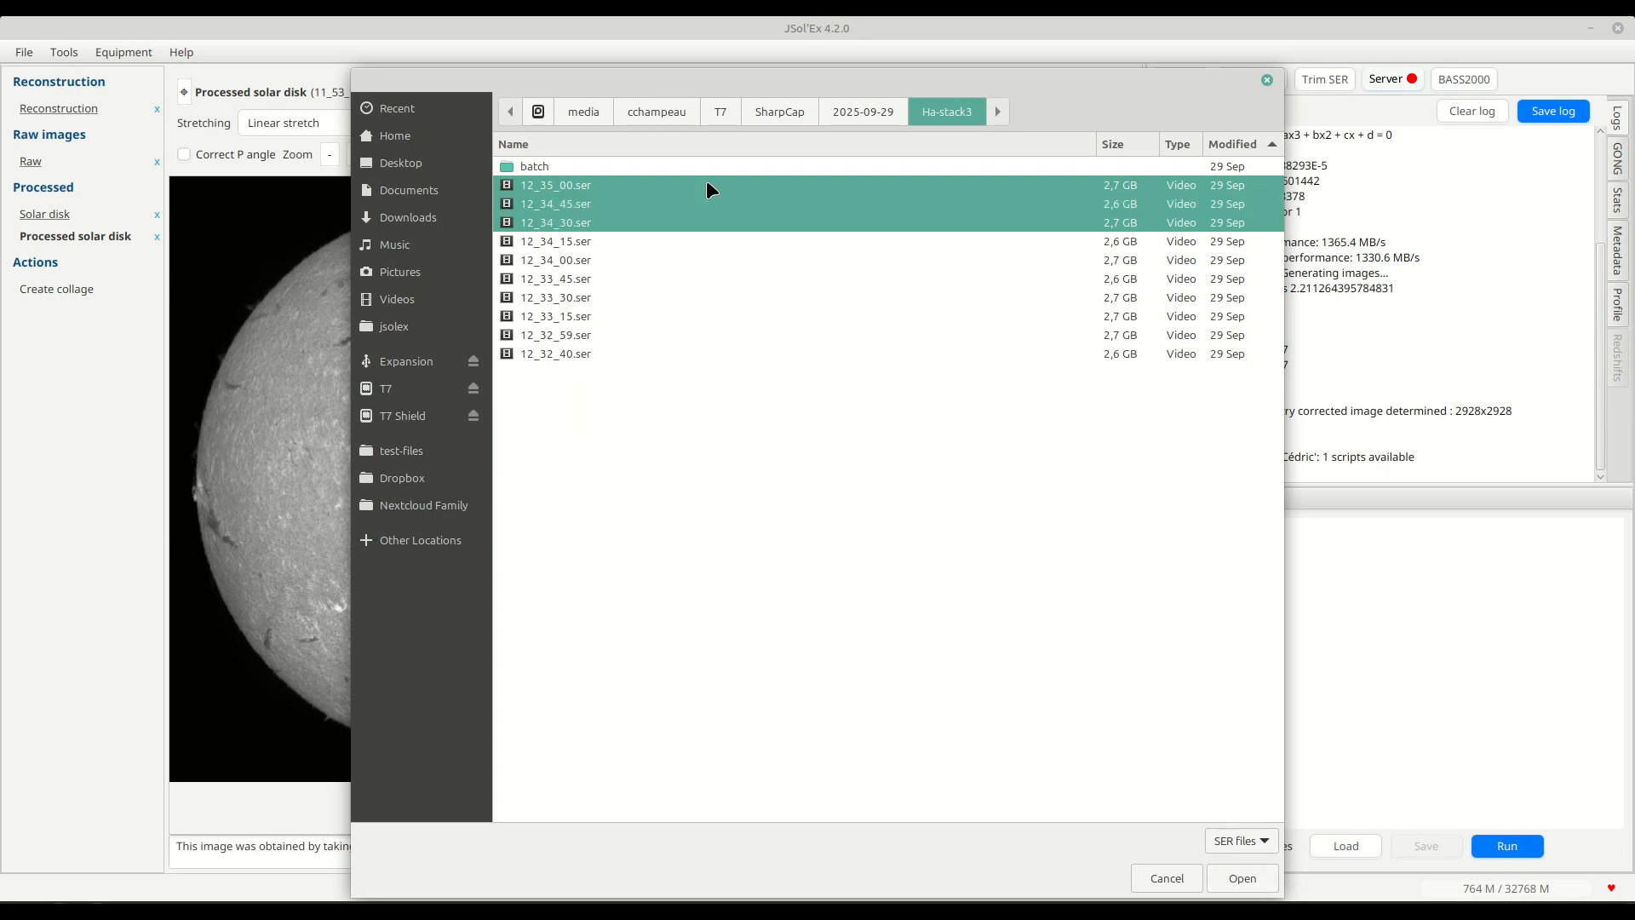
click(1248, 872)
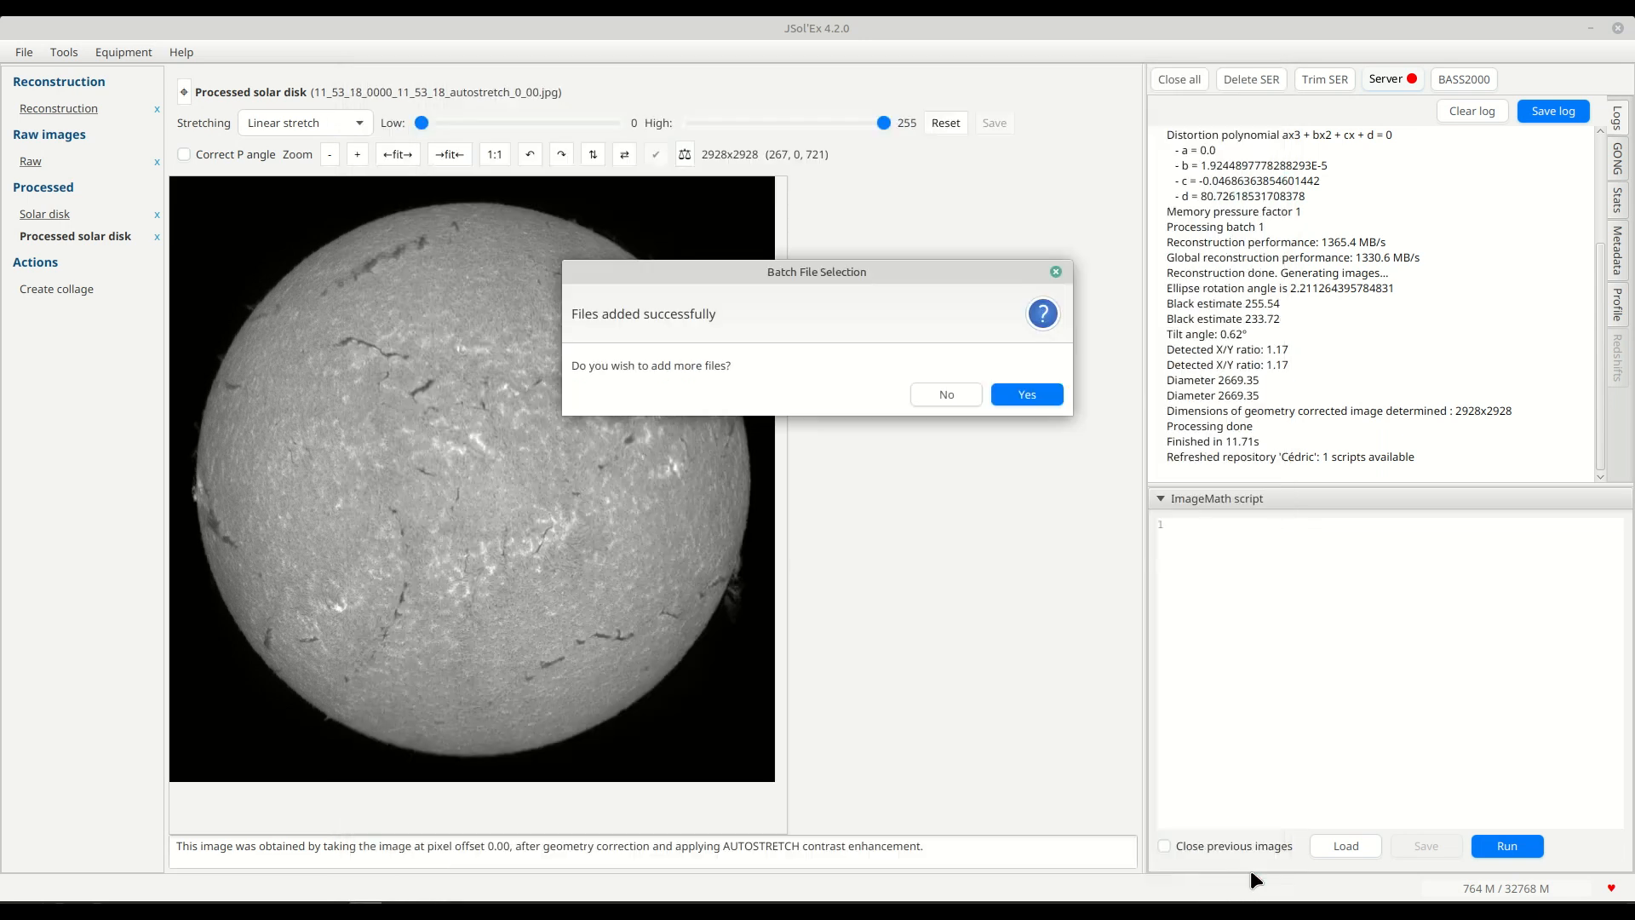
click(944, 395)
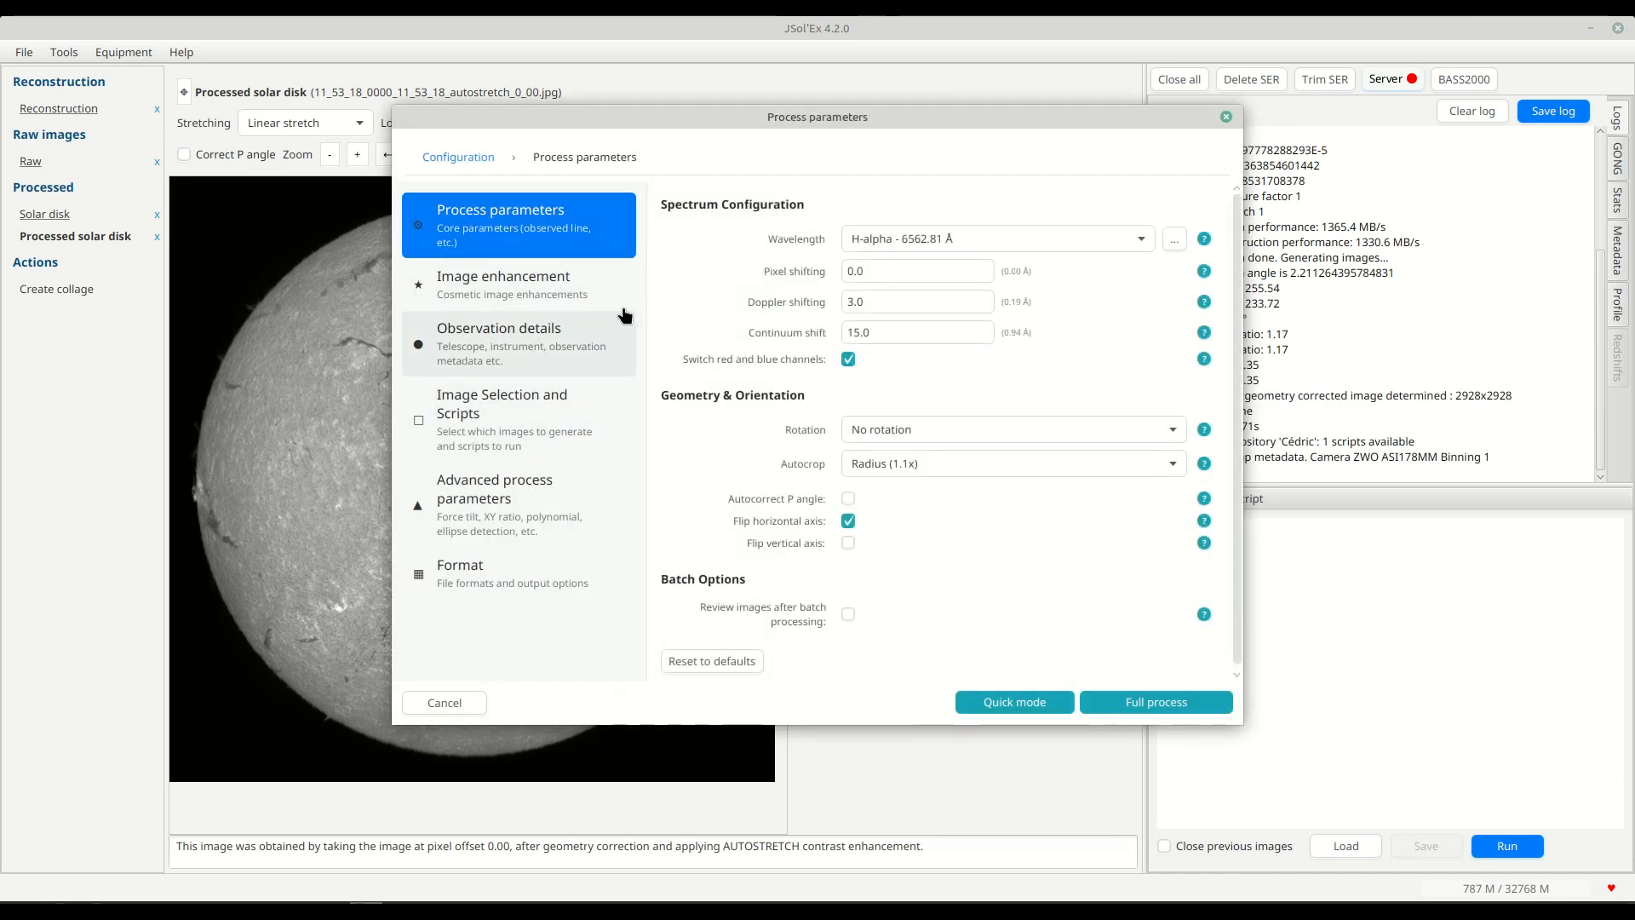
Go to the Image Selection and Scripts parameters and look at the ImageMath script editor, closing it without loading a script.
click(501, 430)
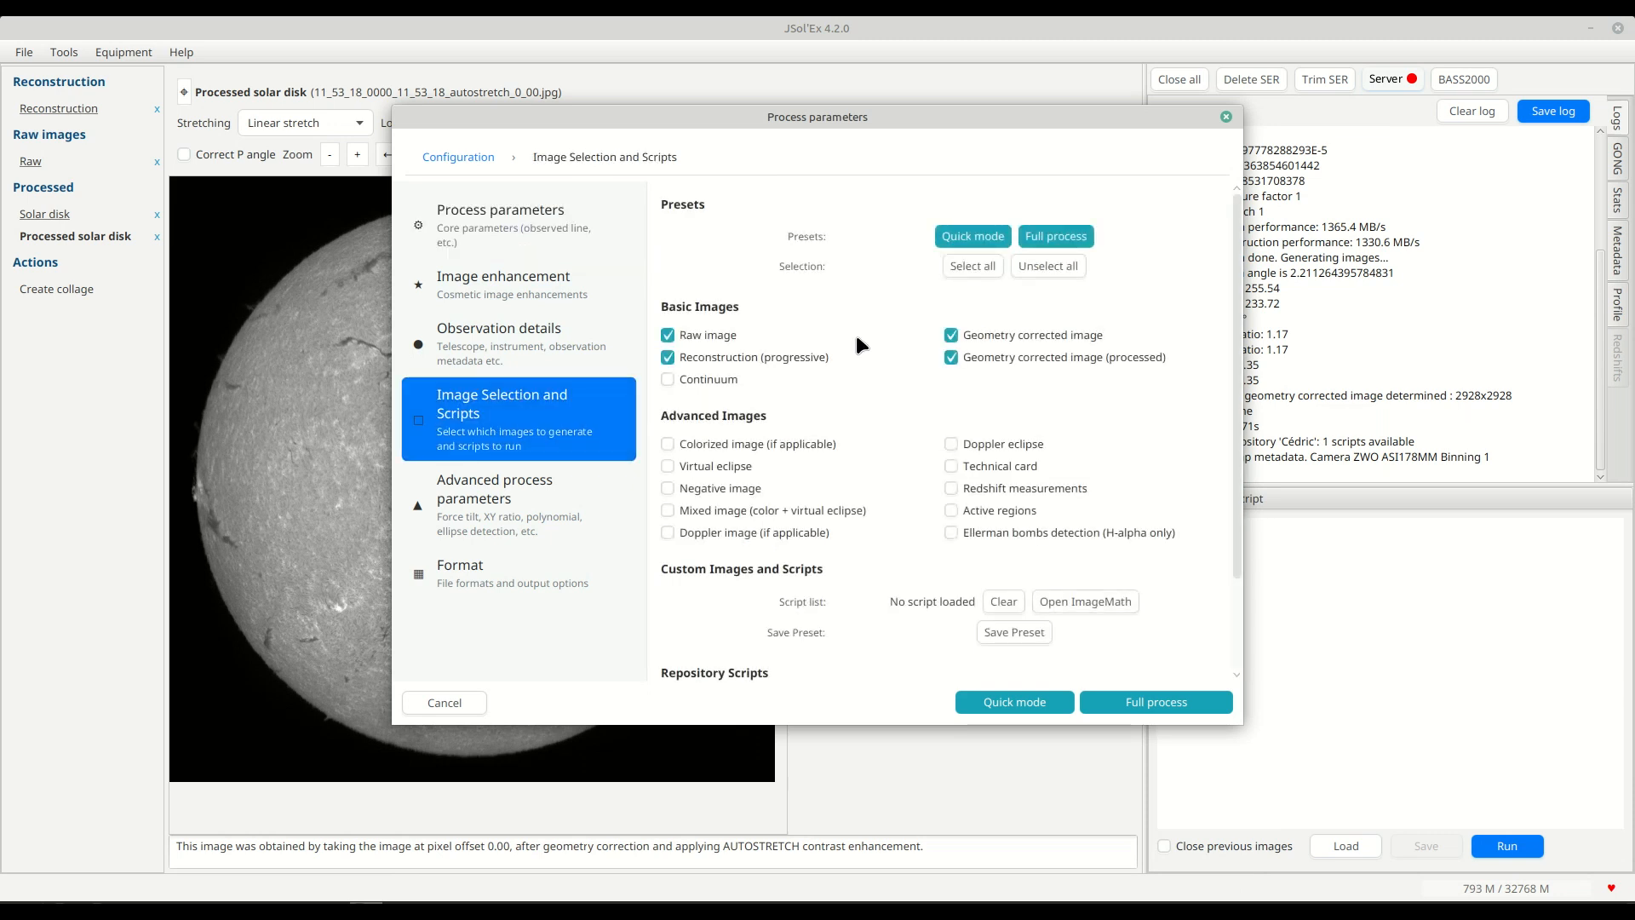
scroll(856, 335, down, 1)
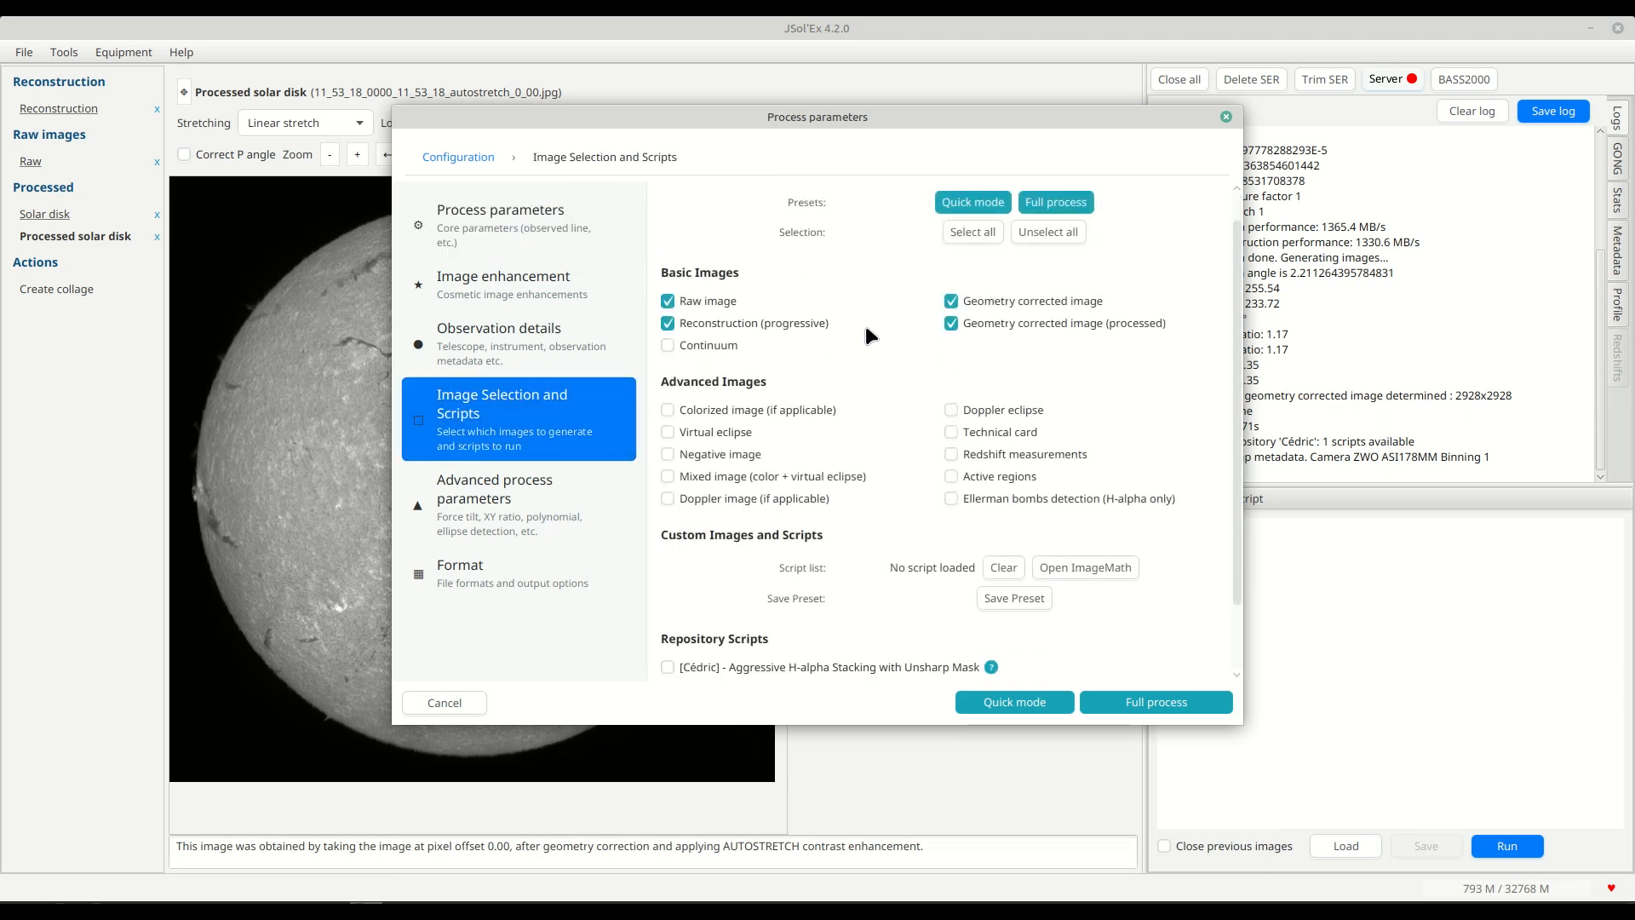
click(1108, 571)
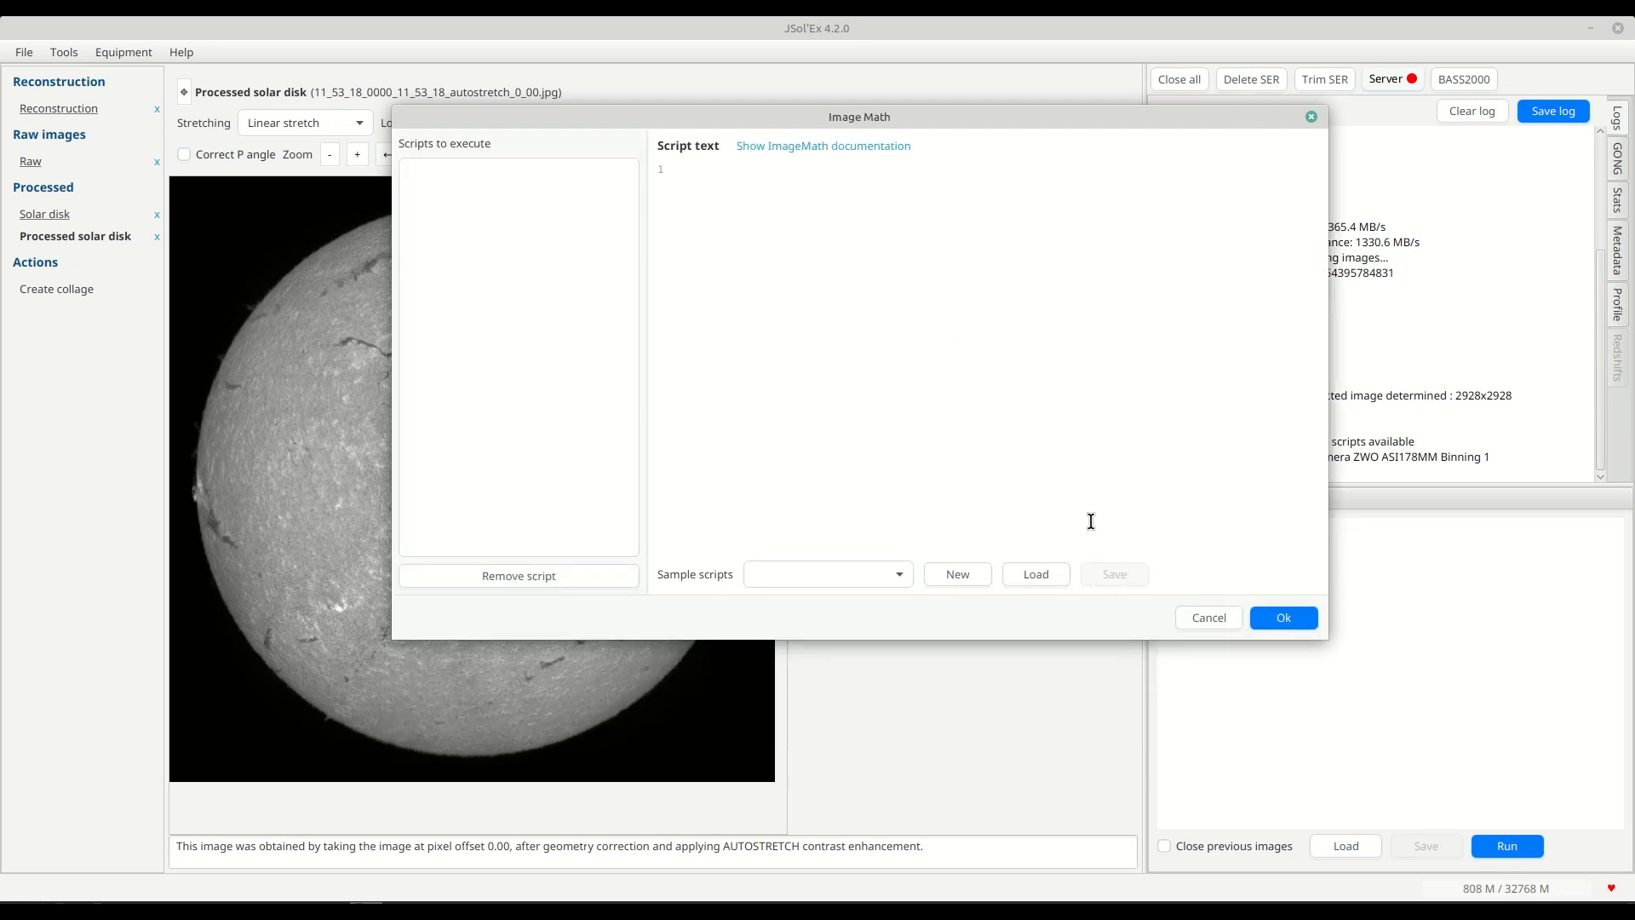
click(1309, 115)
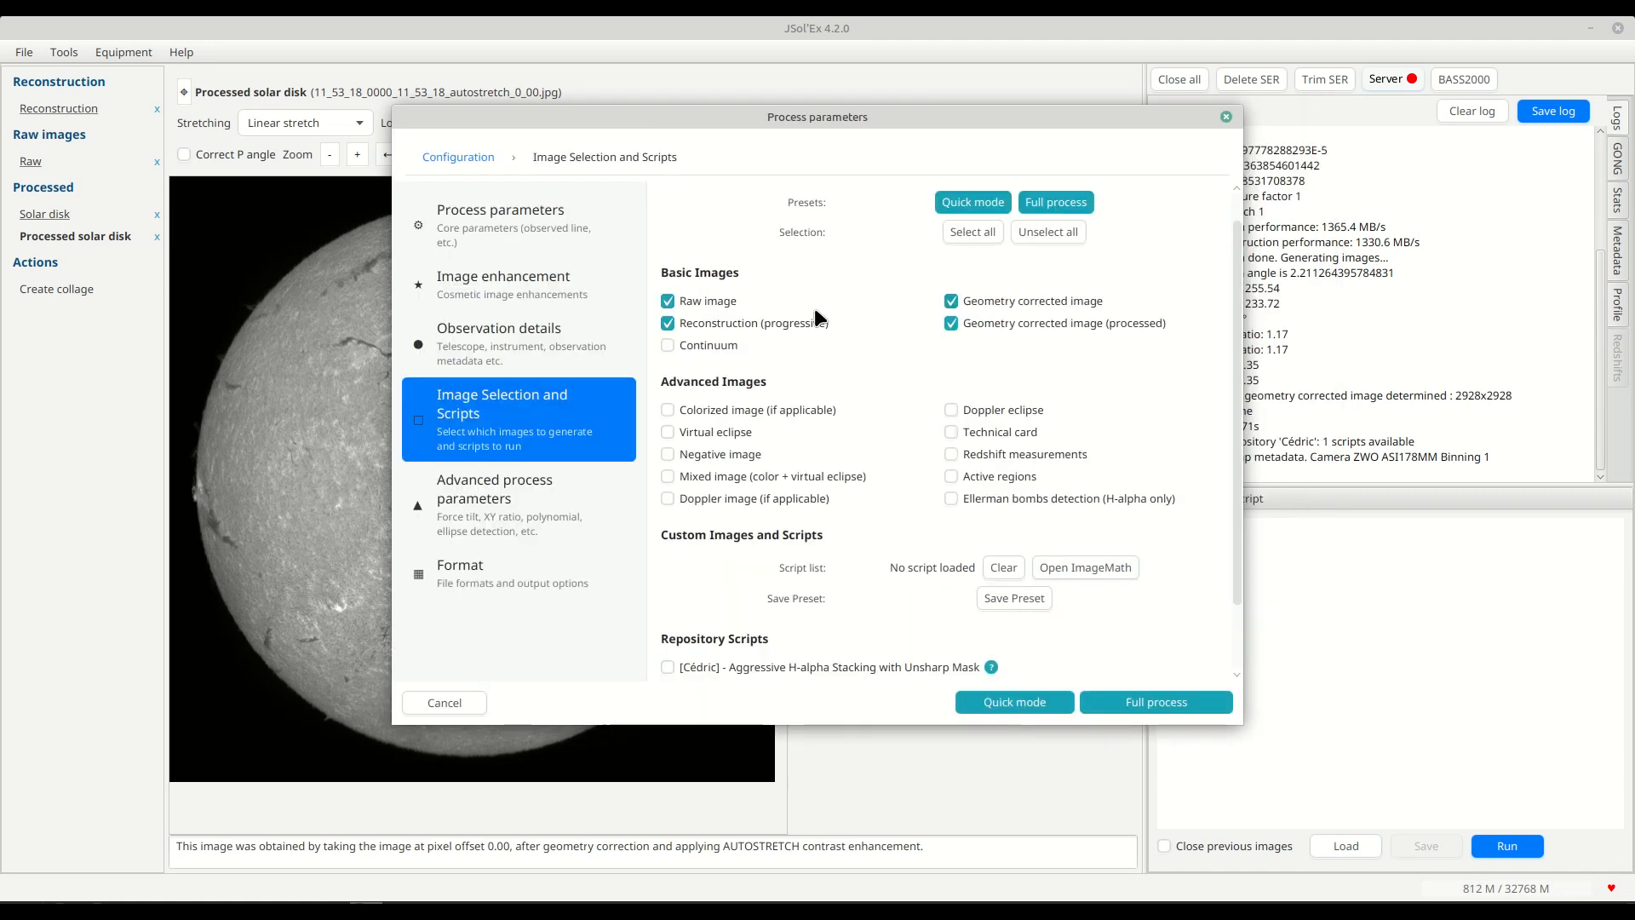
Enable the repository script "Aggressive H-alpha Stacking with Unsharp Mask" for the batch.
scroll(813, 443, down, 3)
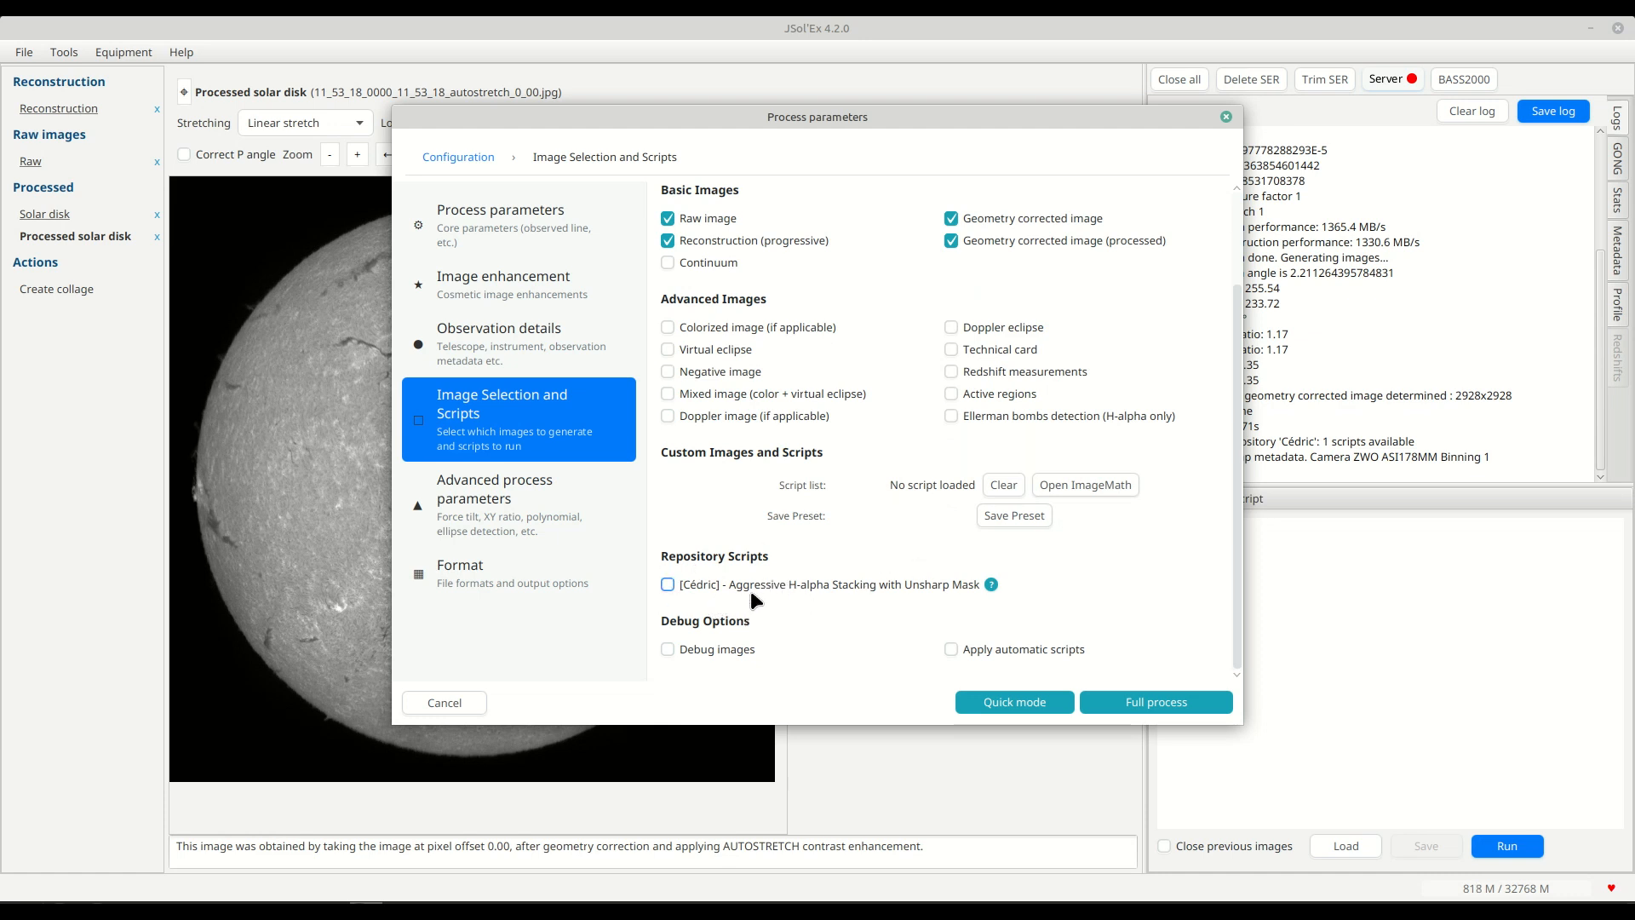
click(667, 585)
scroll(799, 488, down, 10)
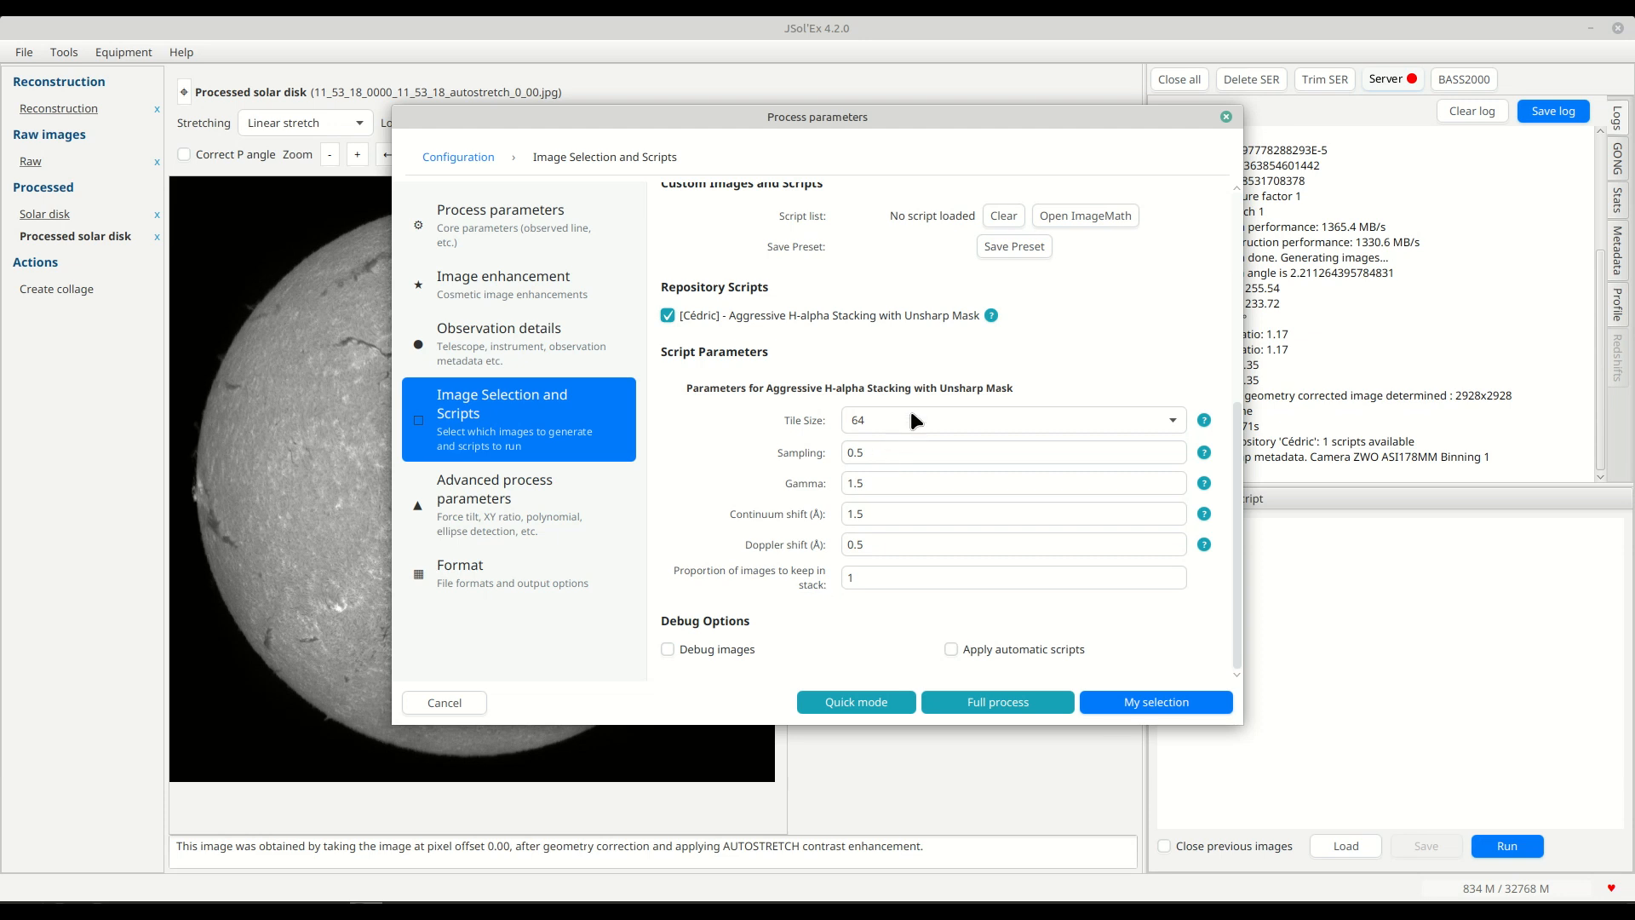
Set the stacking script's tile size to 128 and start the batch processing.
click(960, 425)
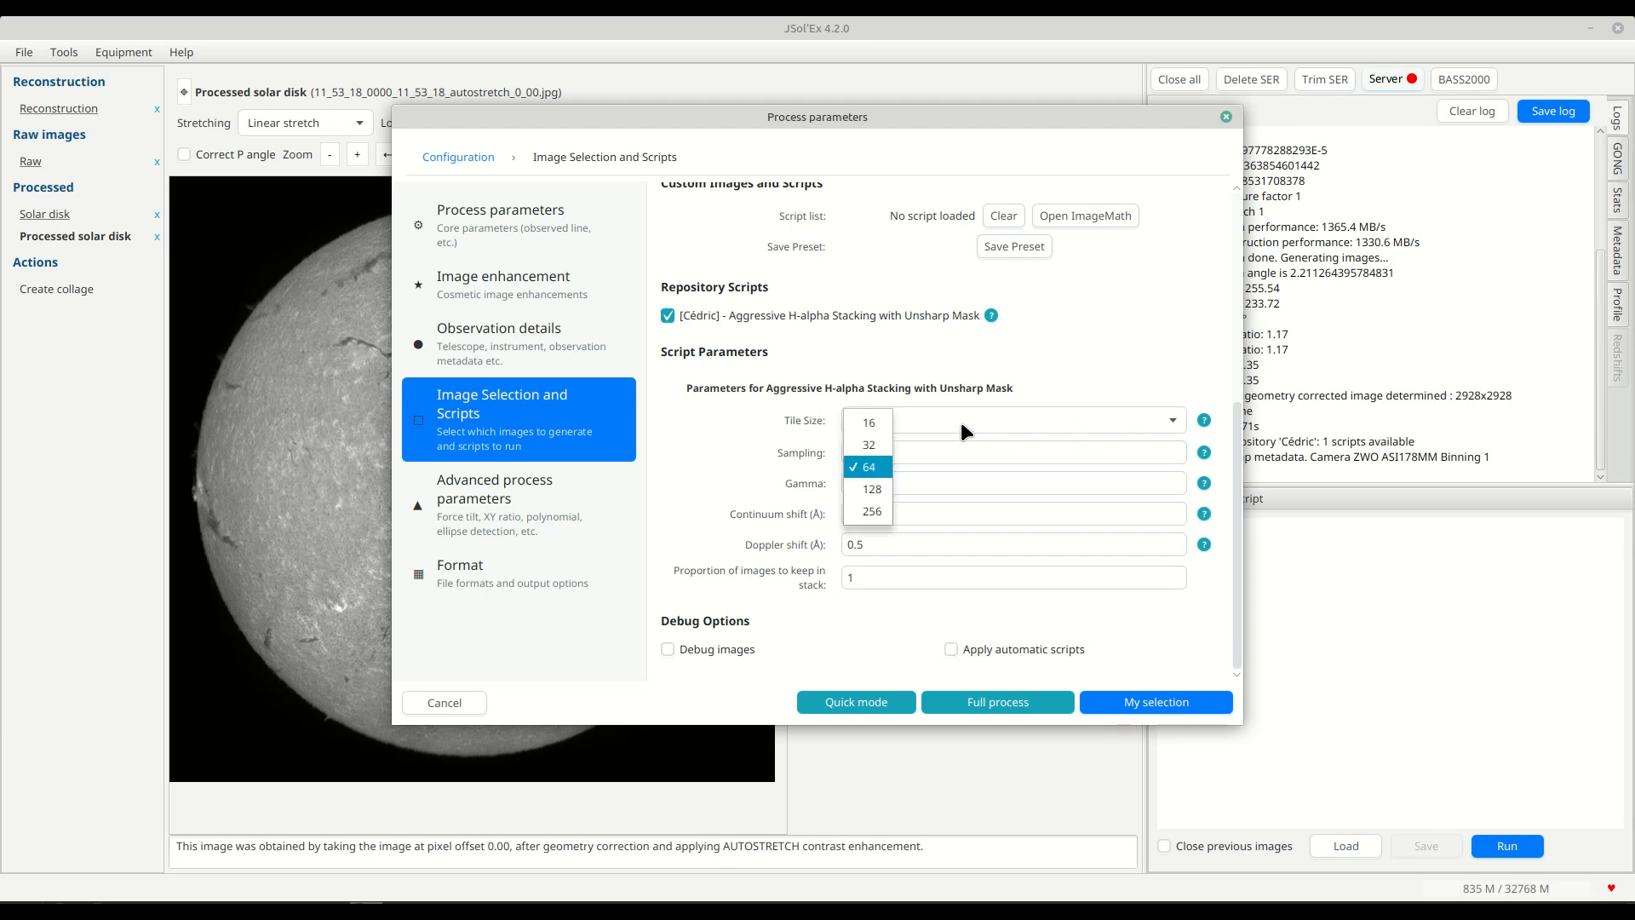
click(881, 490)
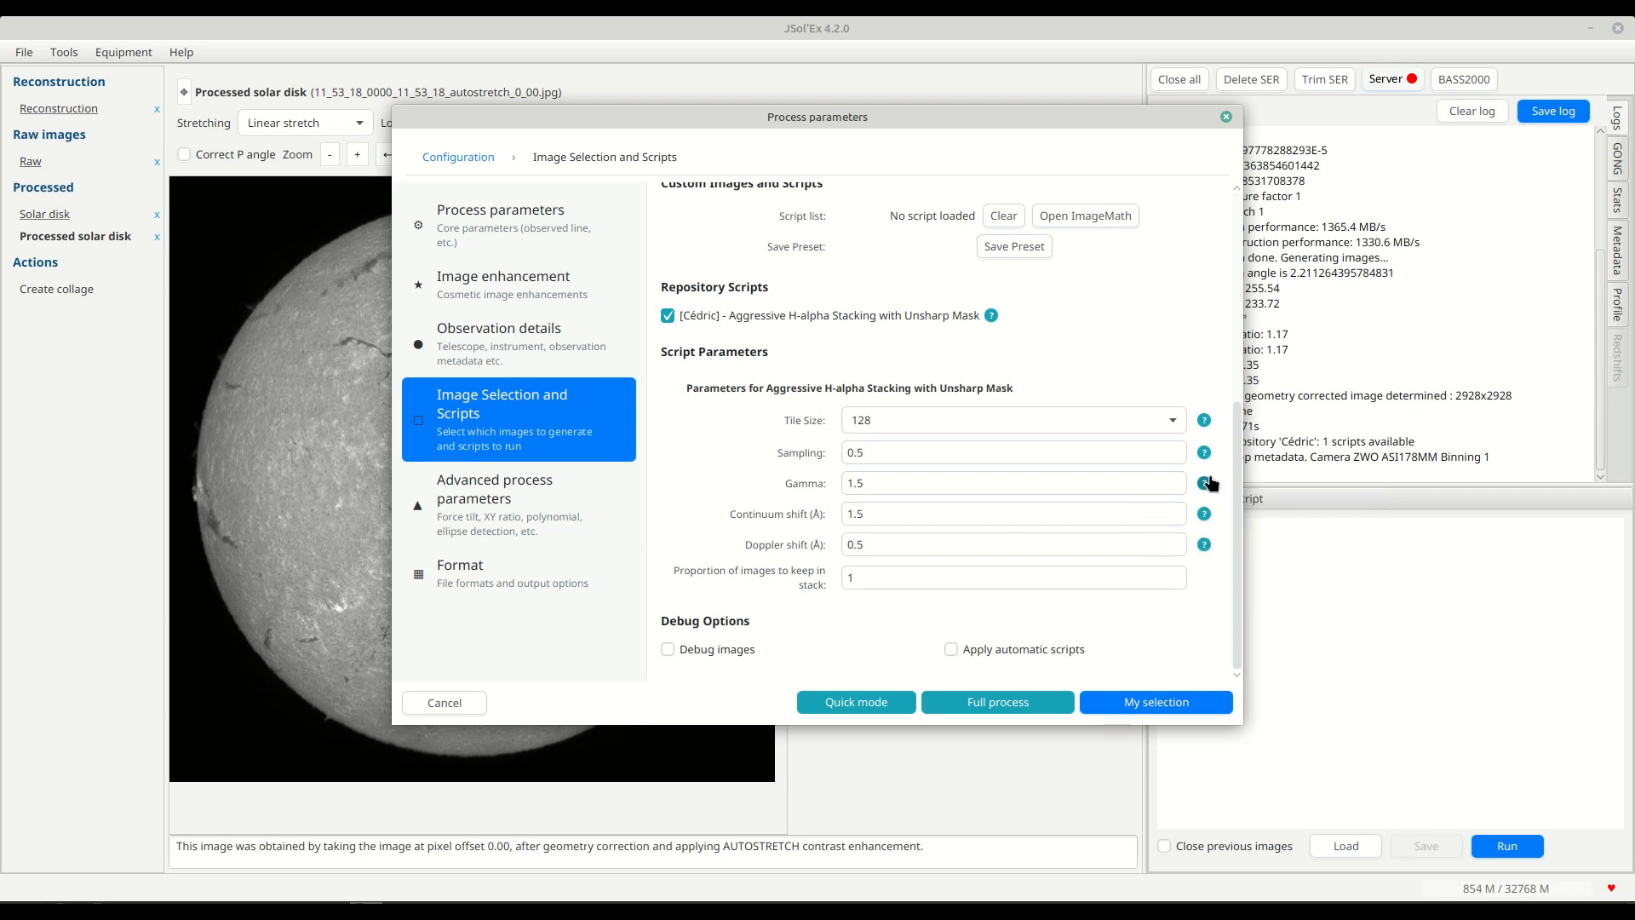
mouse_move(1205, 456)
key(Return)
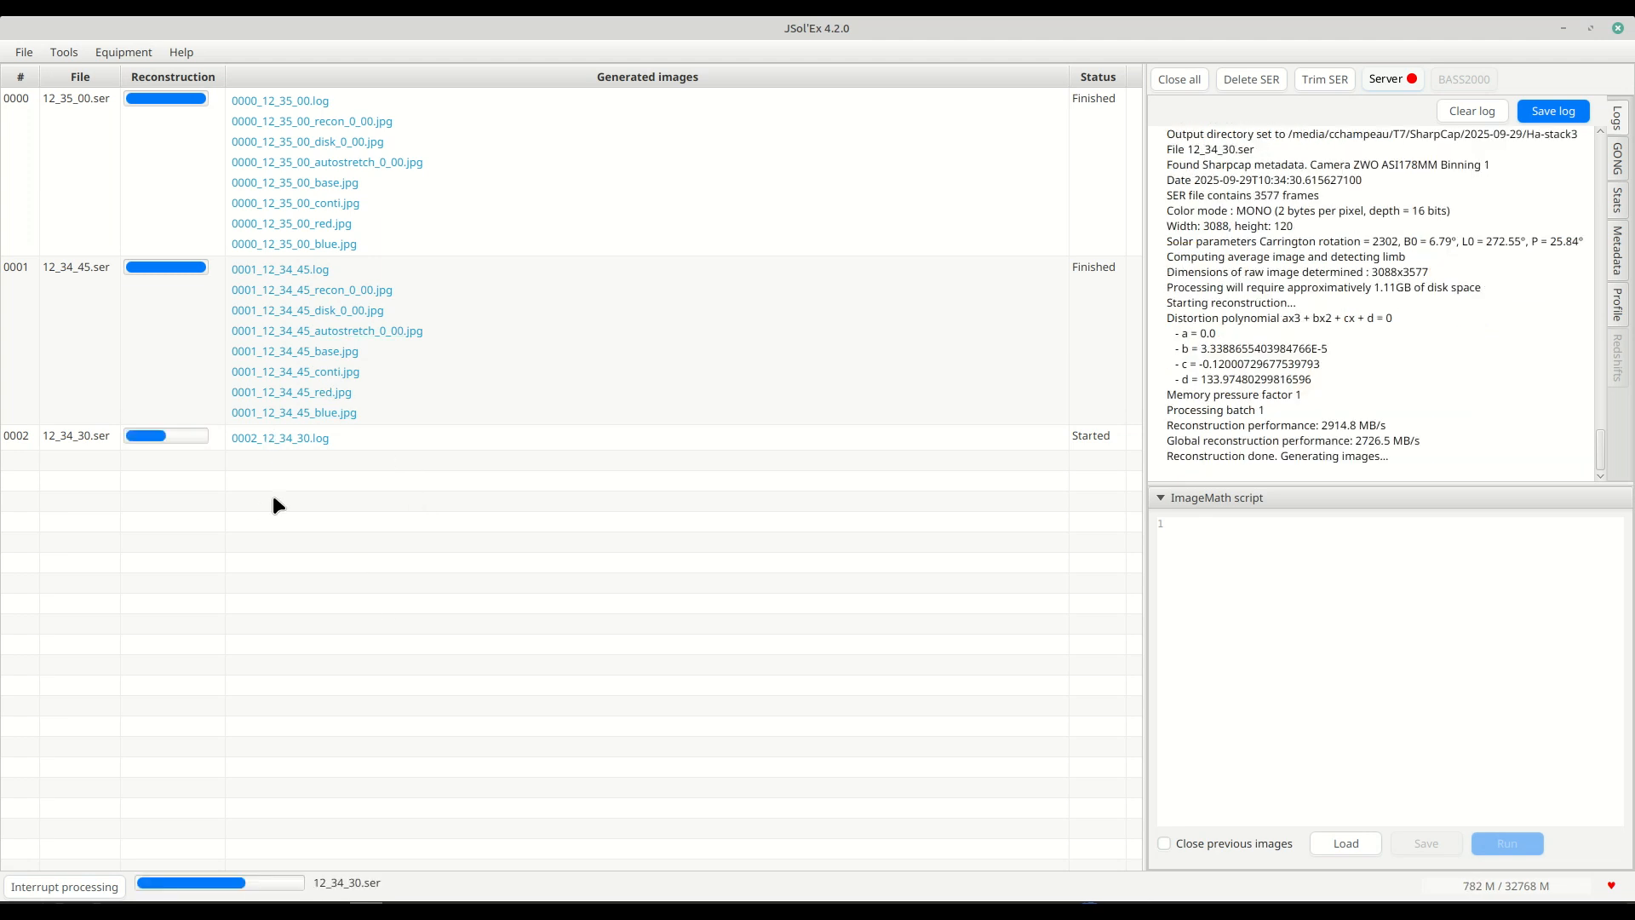
Open the script repositories manager while the batch runs and view the summary of the repository's scripts.
click(53, 53)
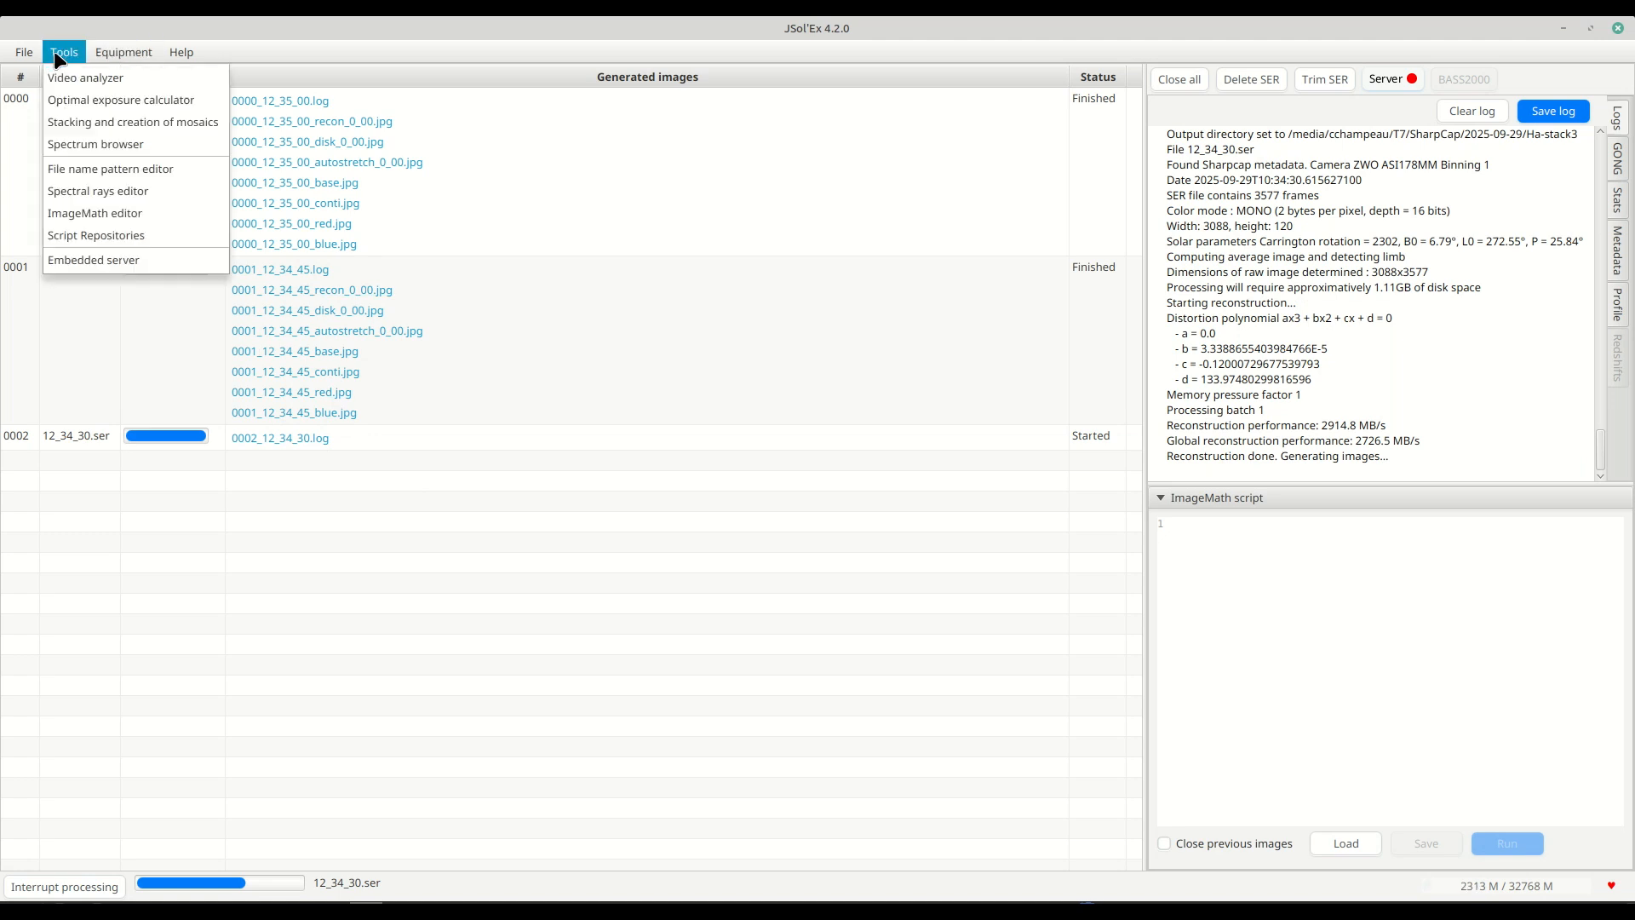
click(90, 238)
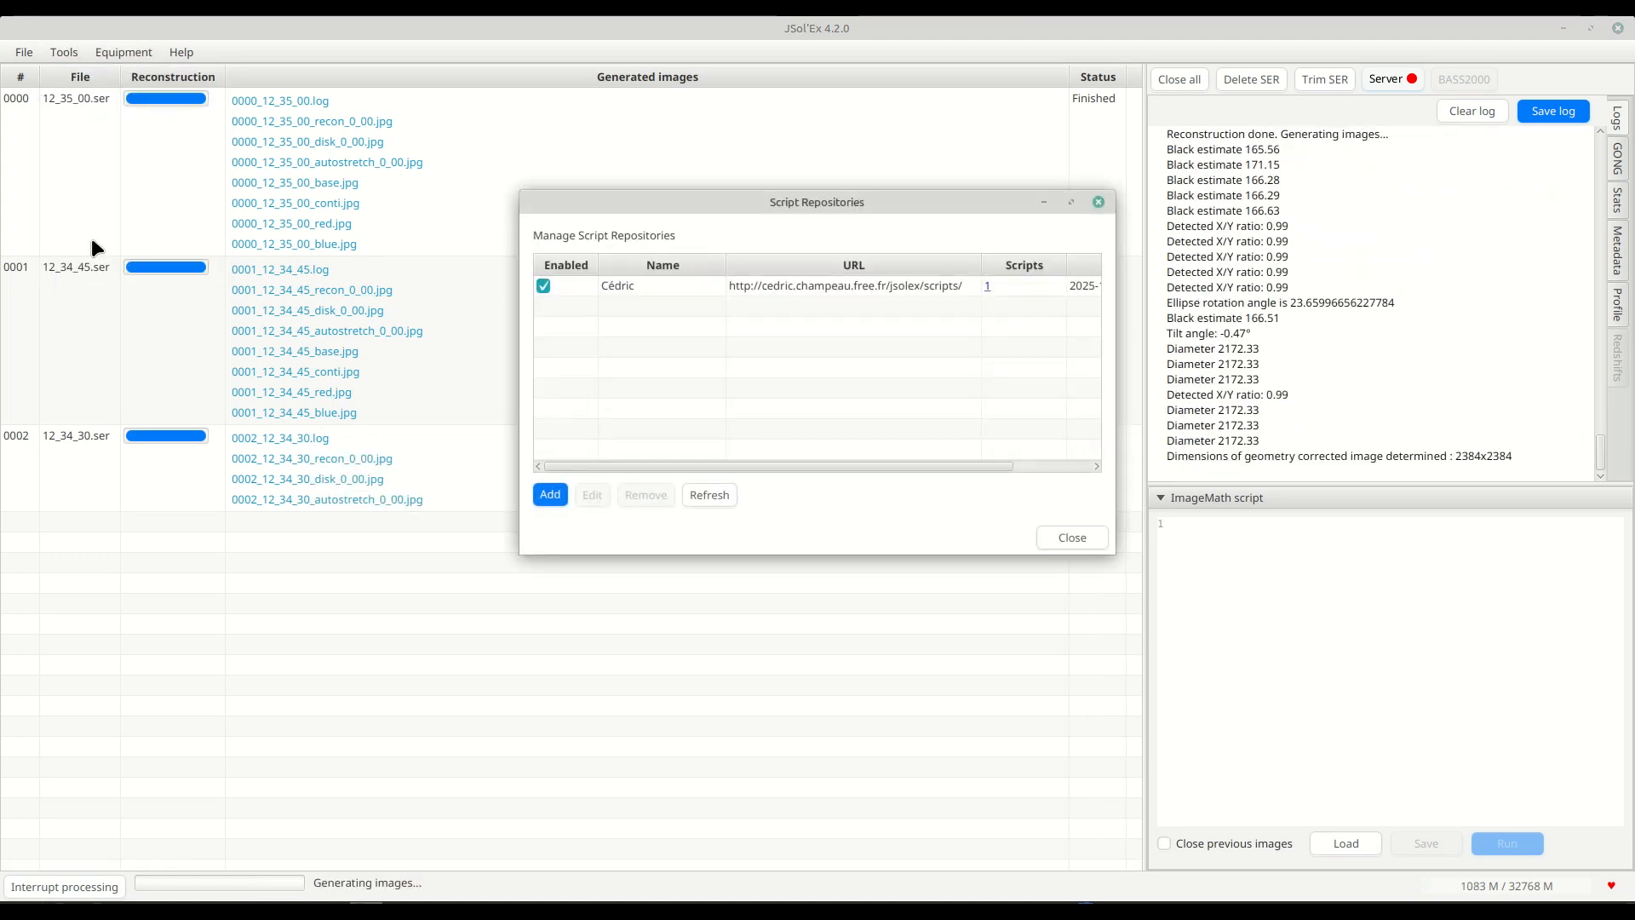
click(988, 287)
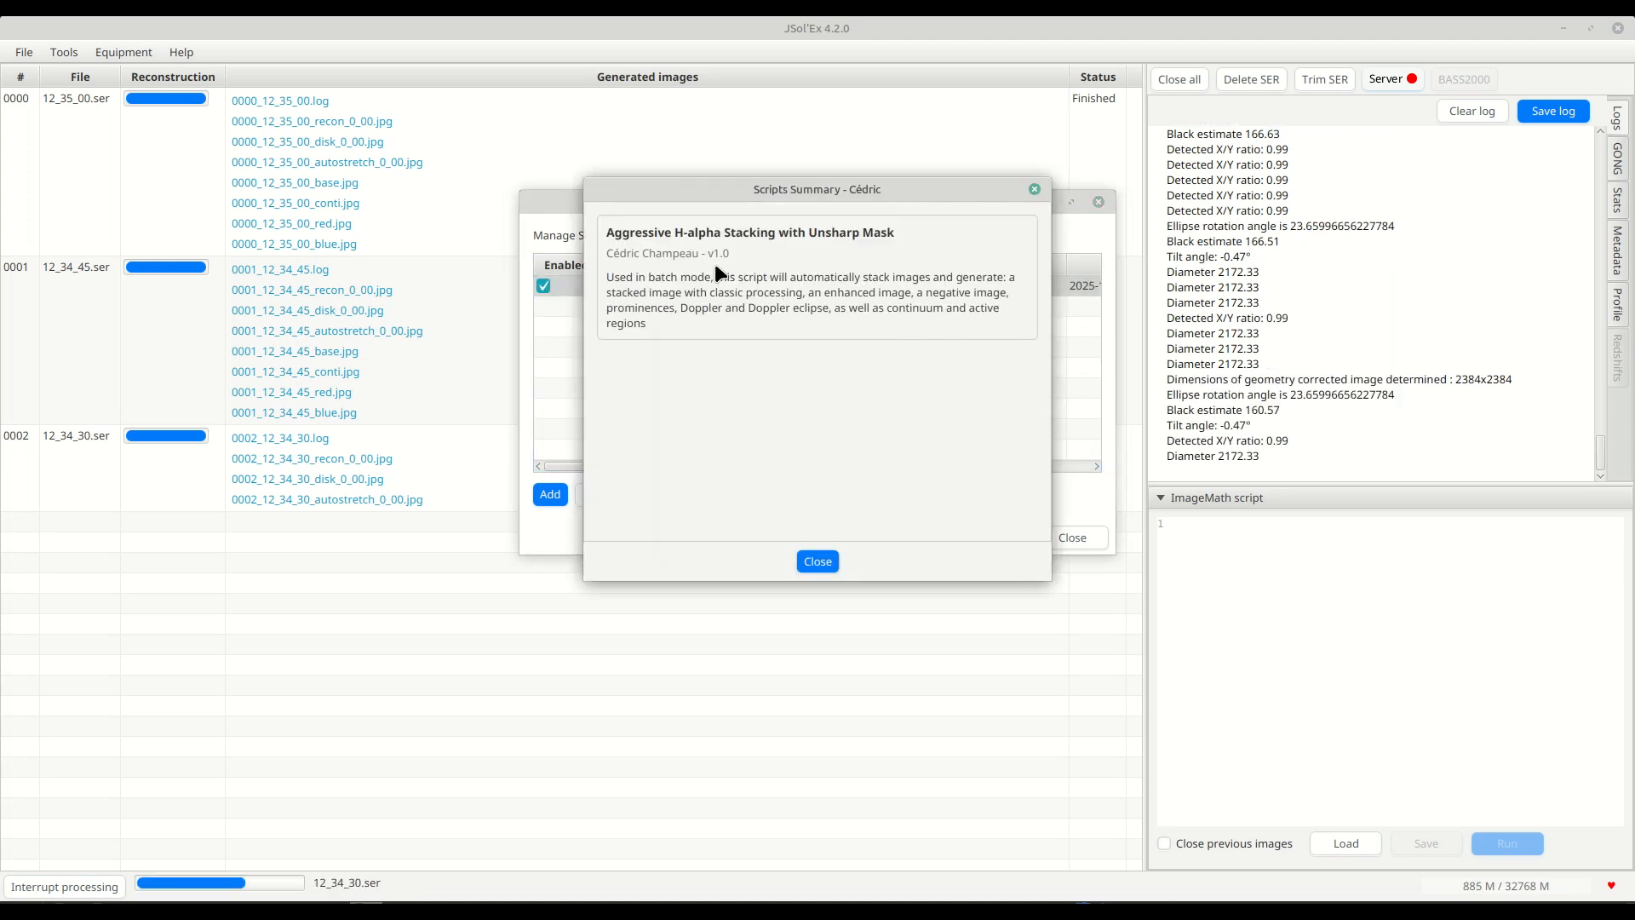
click(818, 561)
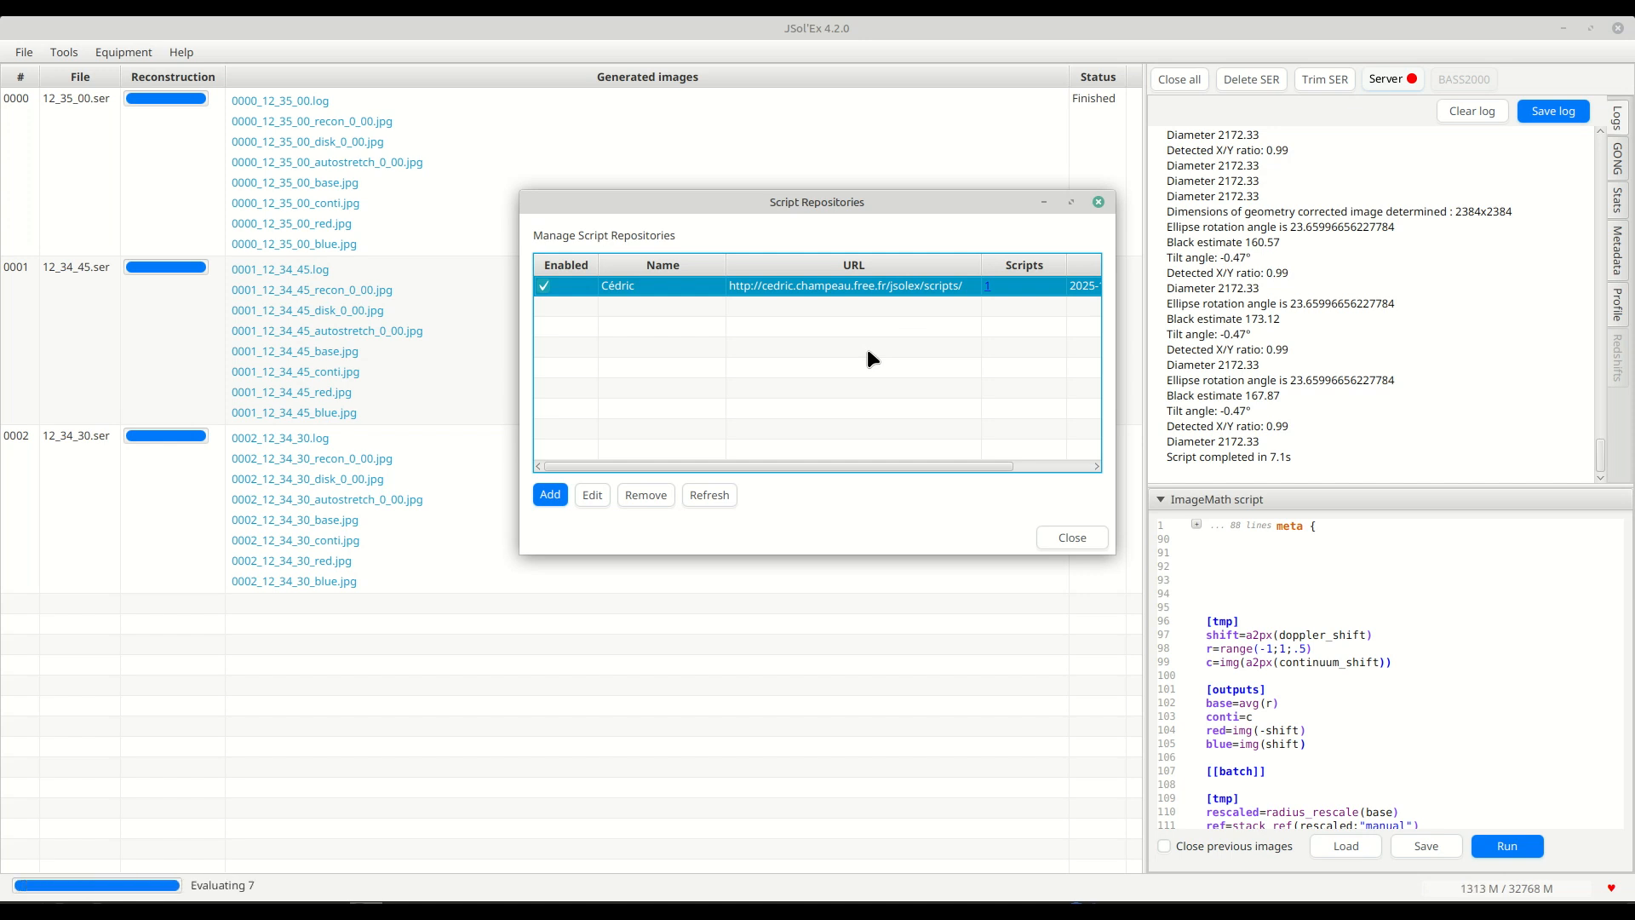
Check the repository's last check date, refresh the script repositories, and close the manager.
click(1073, 465)
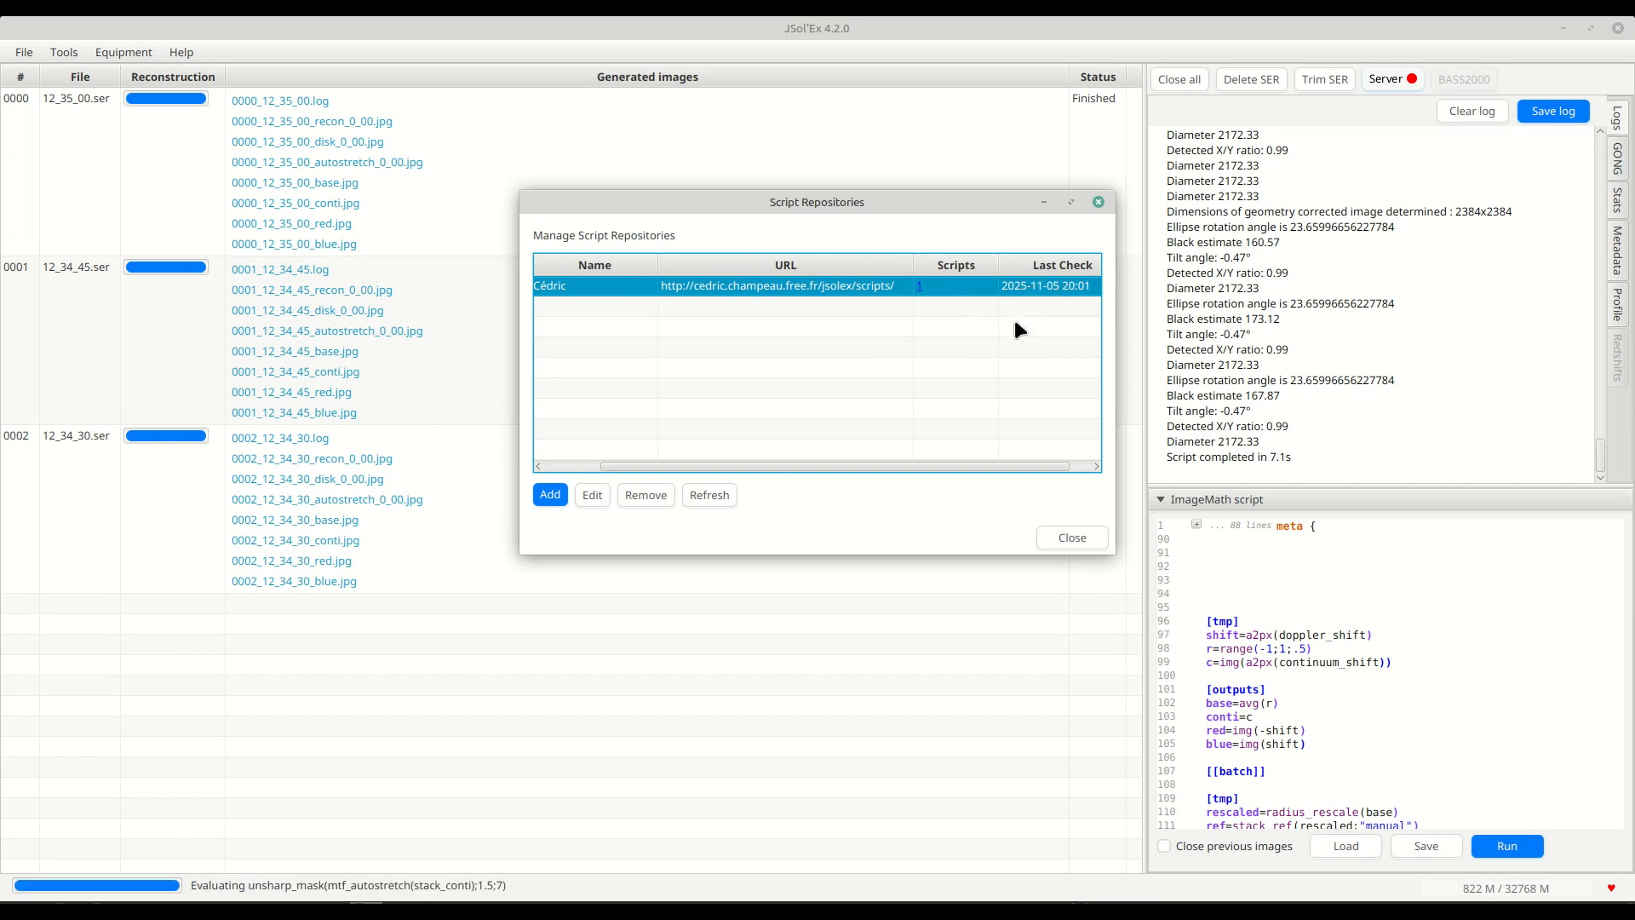
click(725, 507)
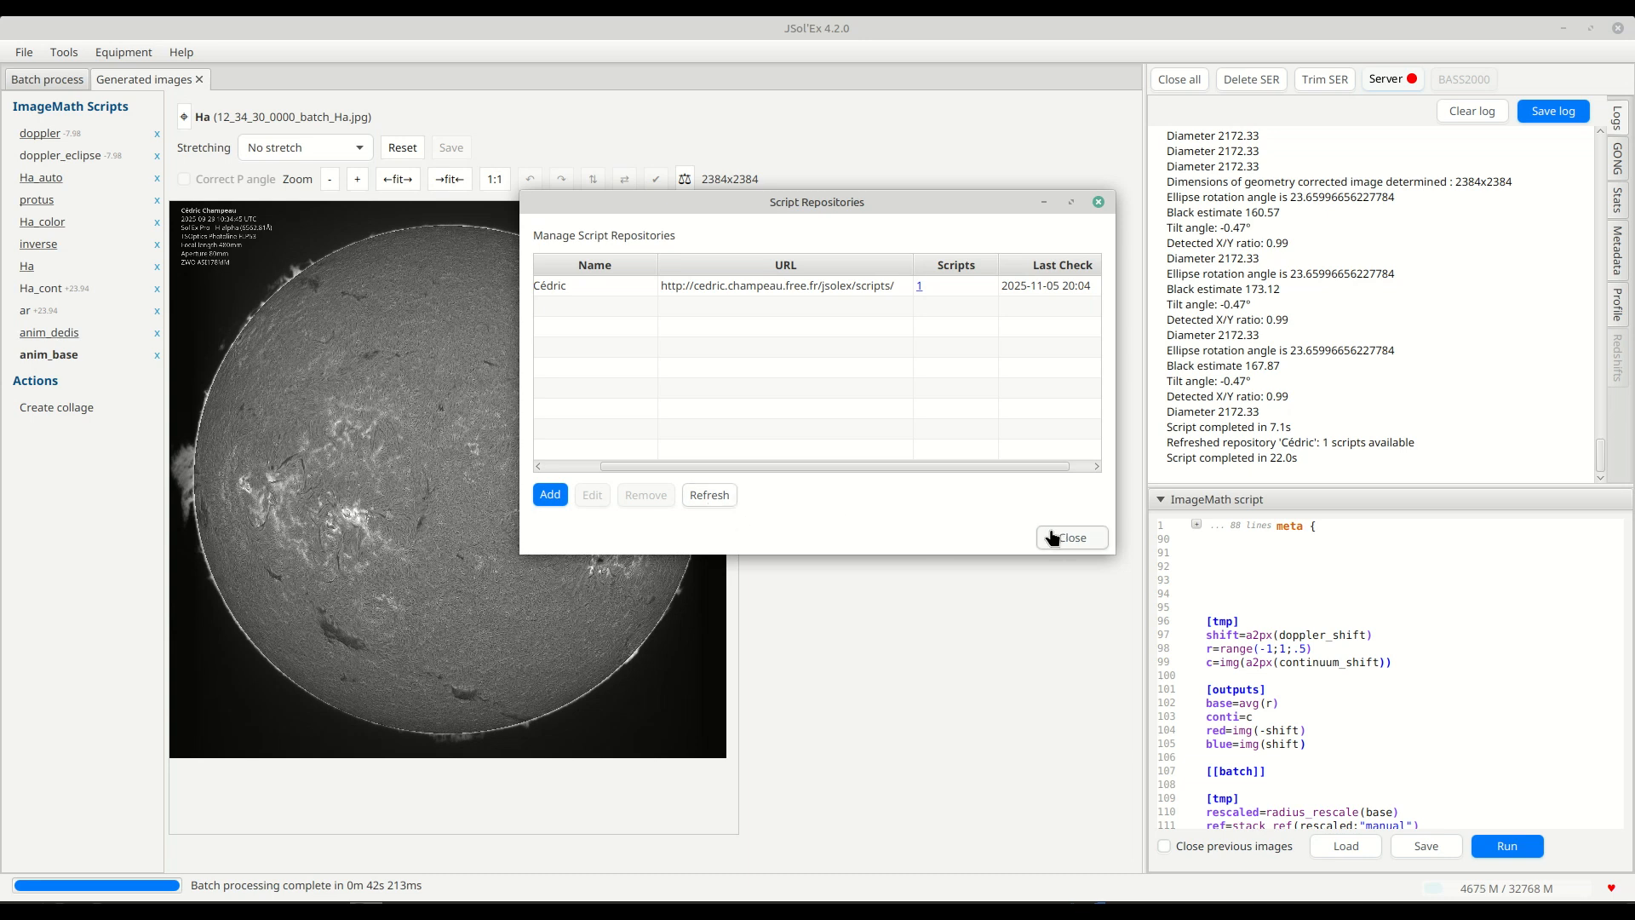
click(1053, 537)
Examine the generated Ha image up close, including its surface detail, solar limb and observation details overlay.
double_click(438, 505)
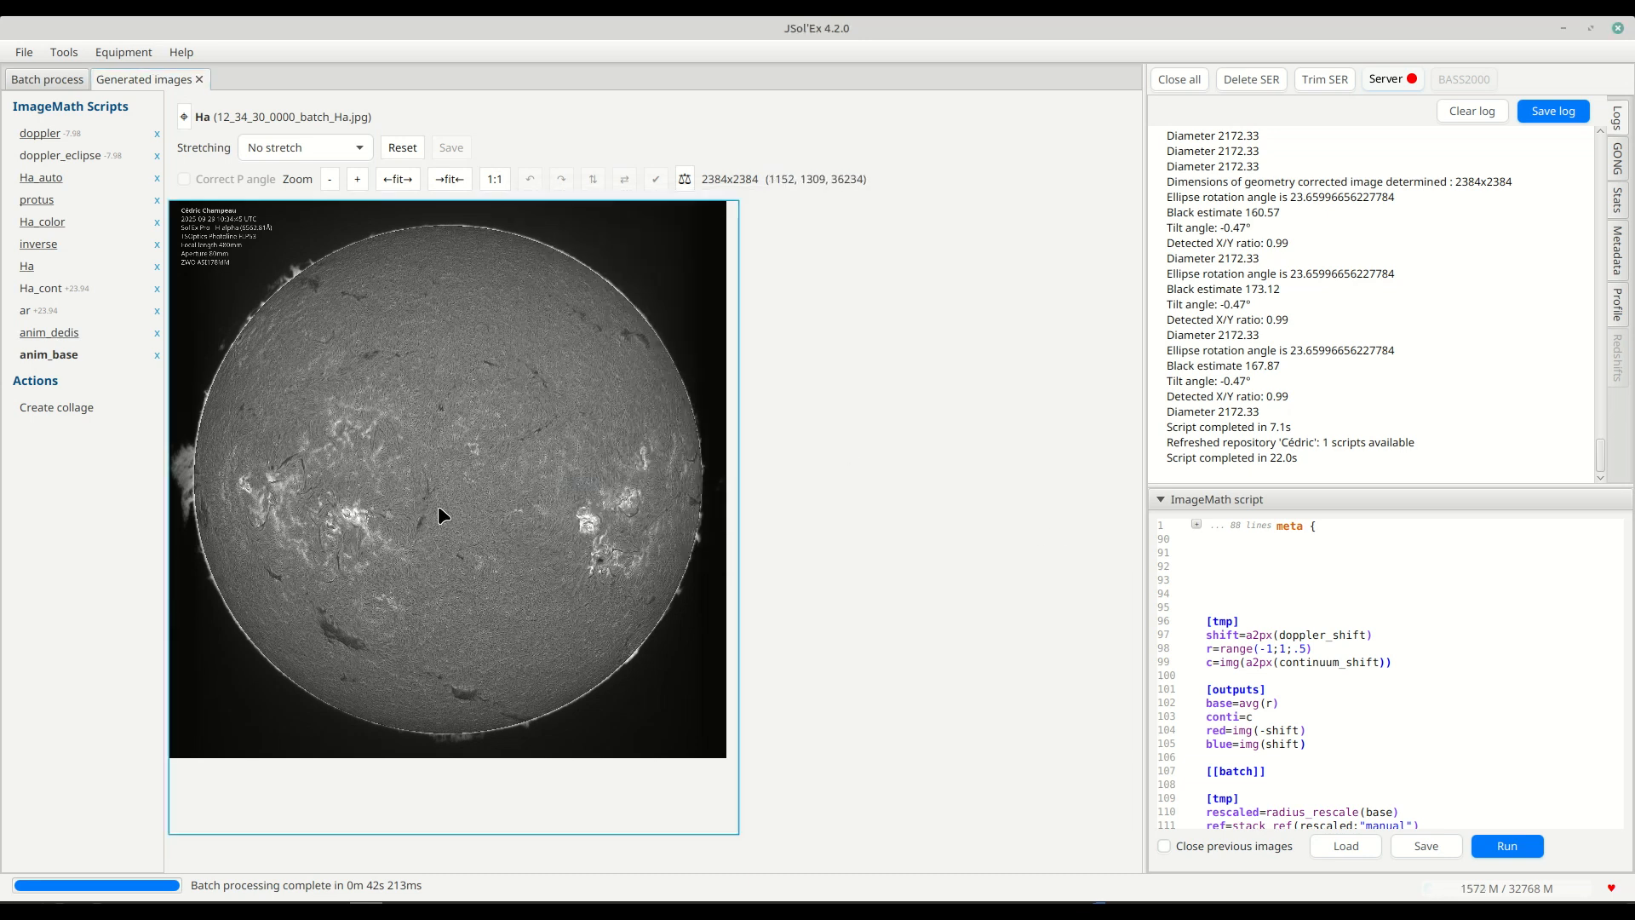
scroll(669, 499, down, 15)
scroll(668, 506, down, 4)
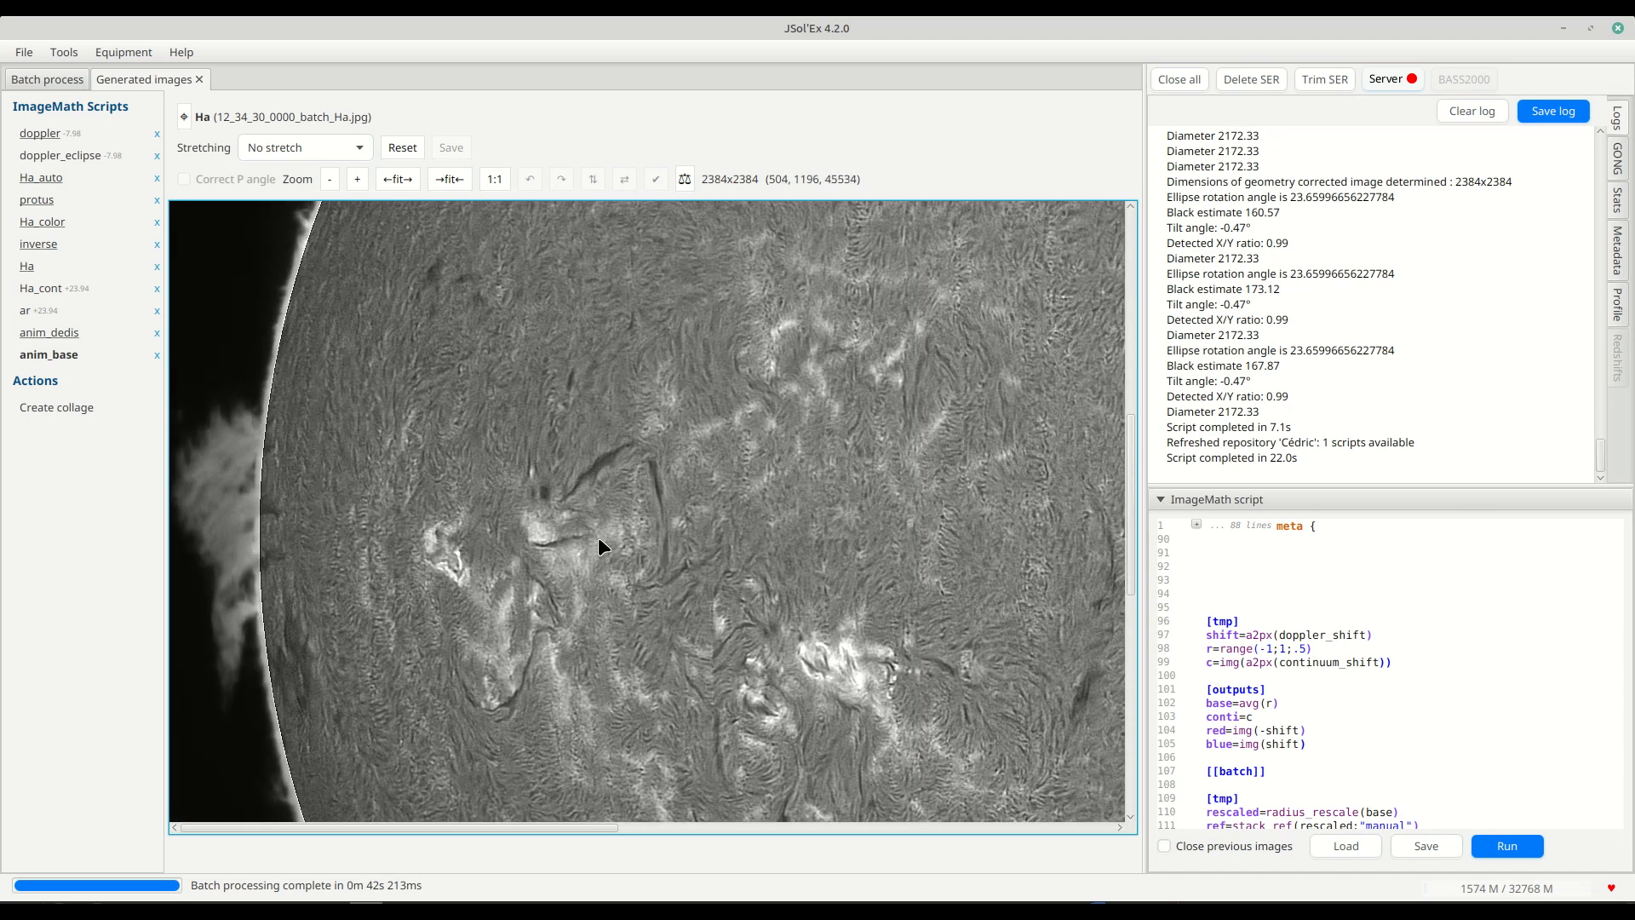
scroll(681, 517, up, 4)
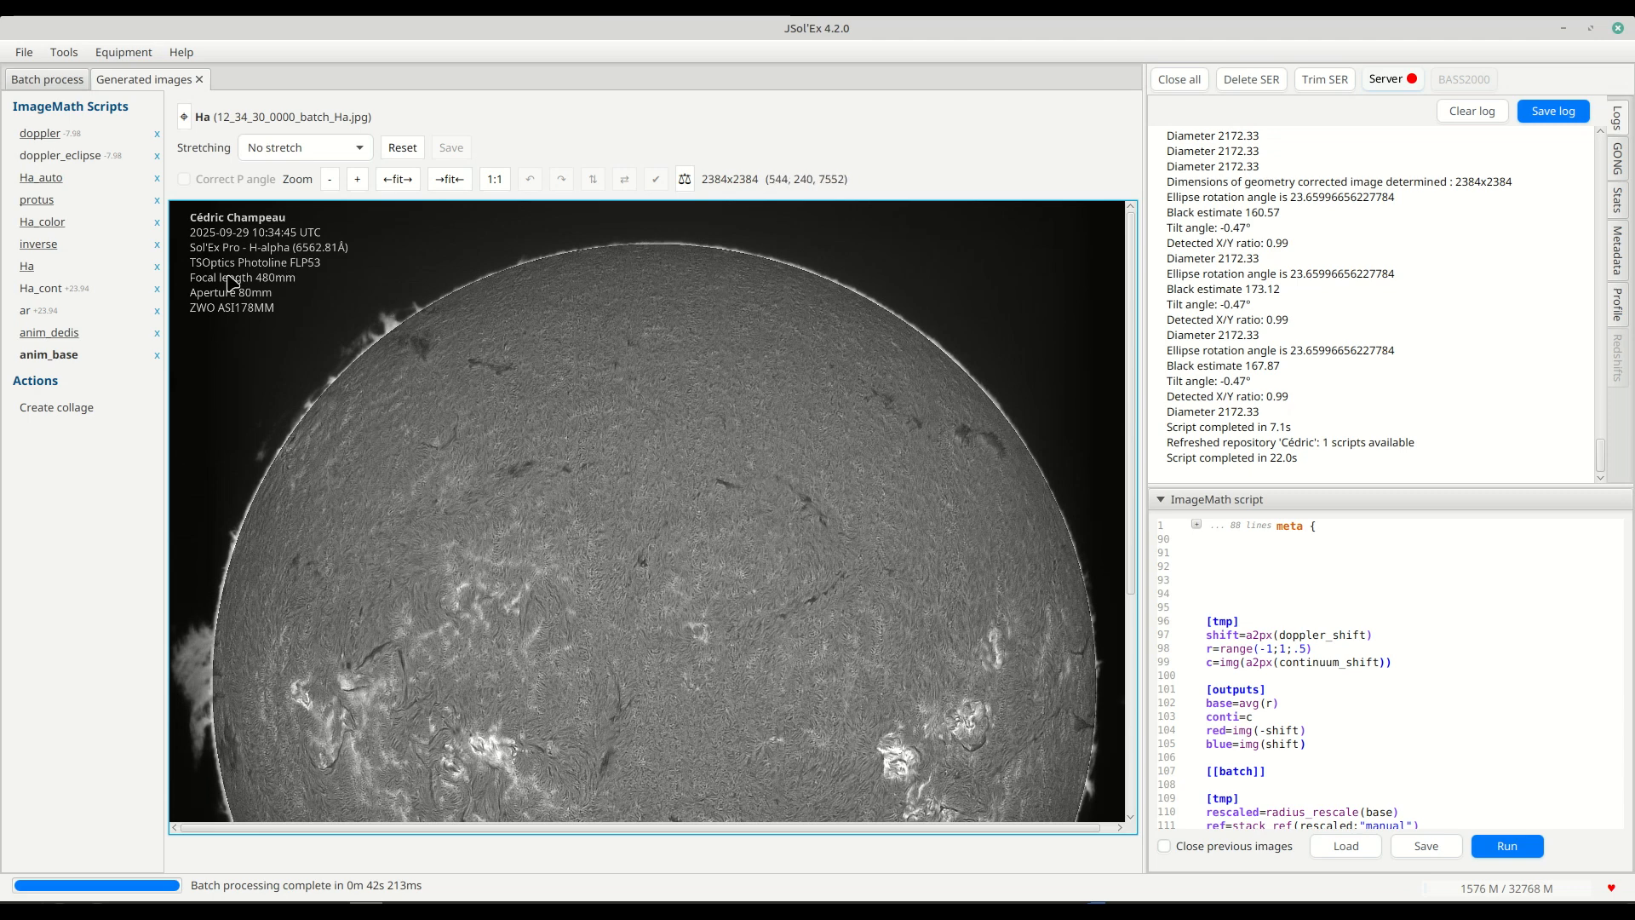
scroll(591, 370, down, 3)
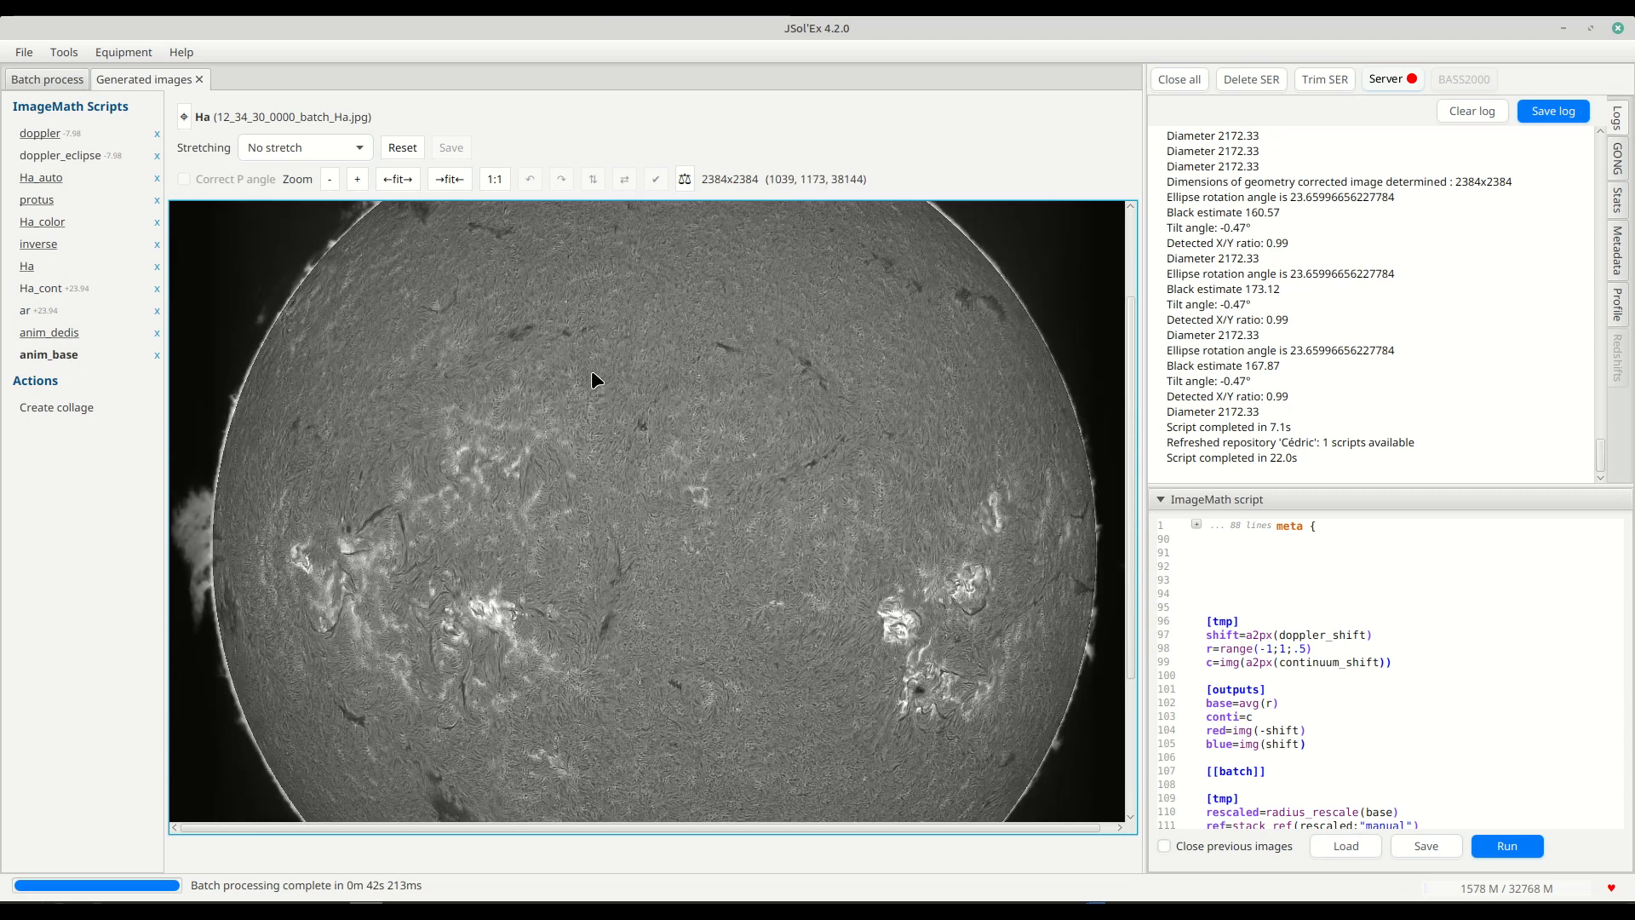
scroll(591, 370, up, 3)
scroll(579, 457, down, 2)
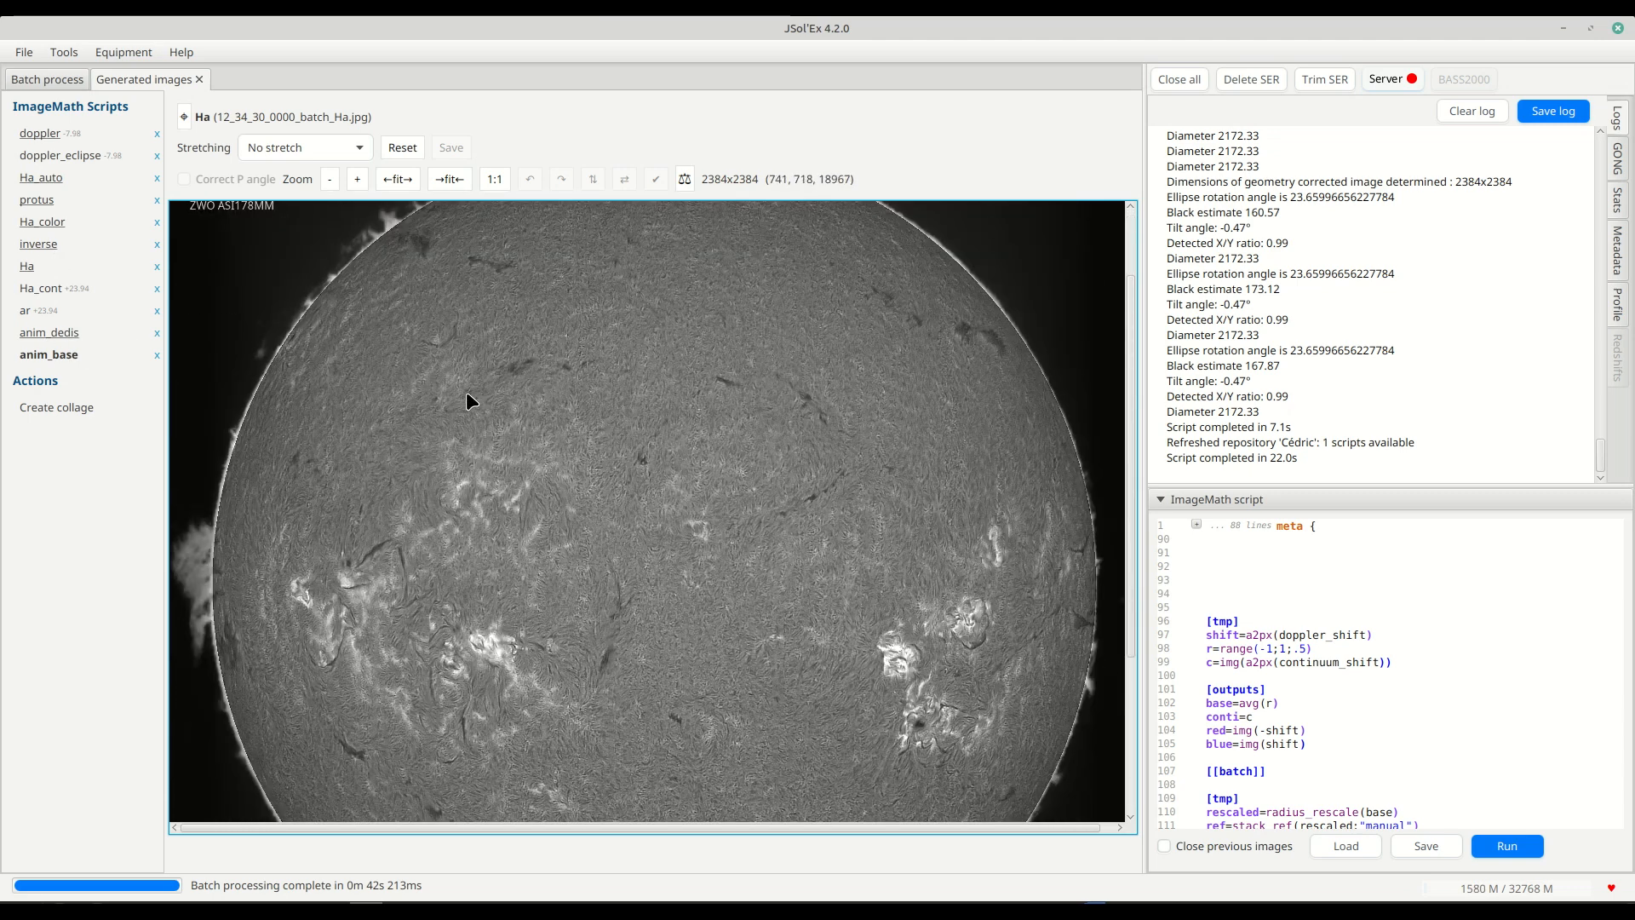
scroll(465, 400, up, 2)
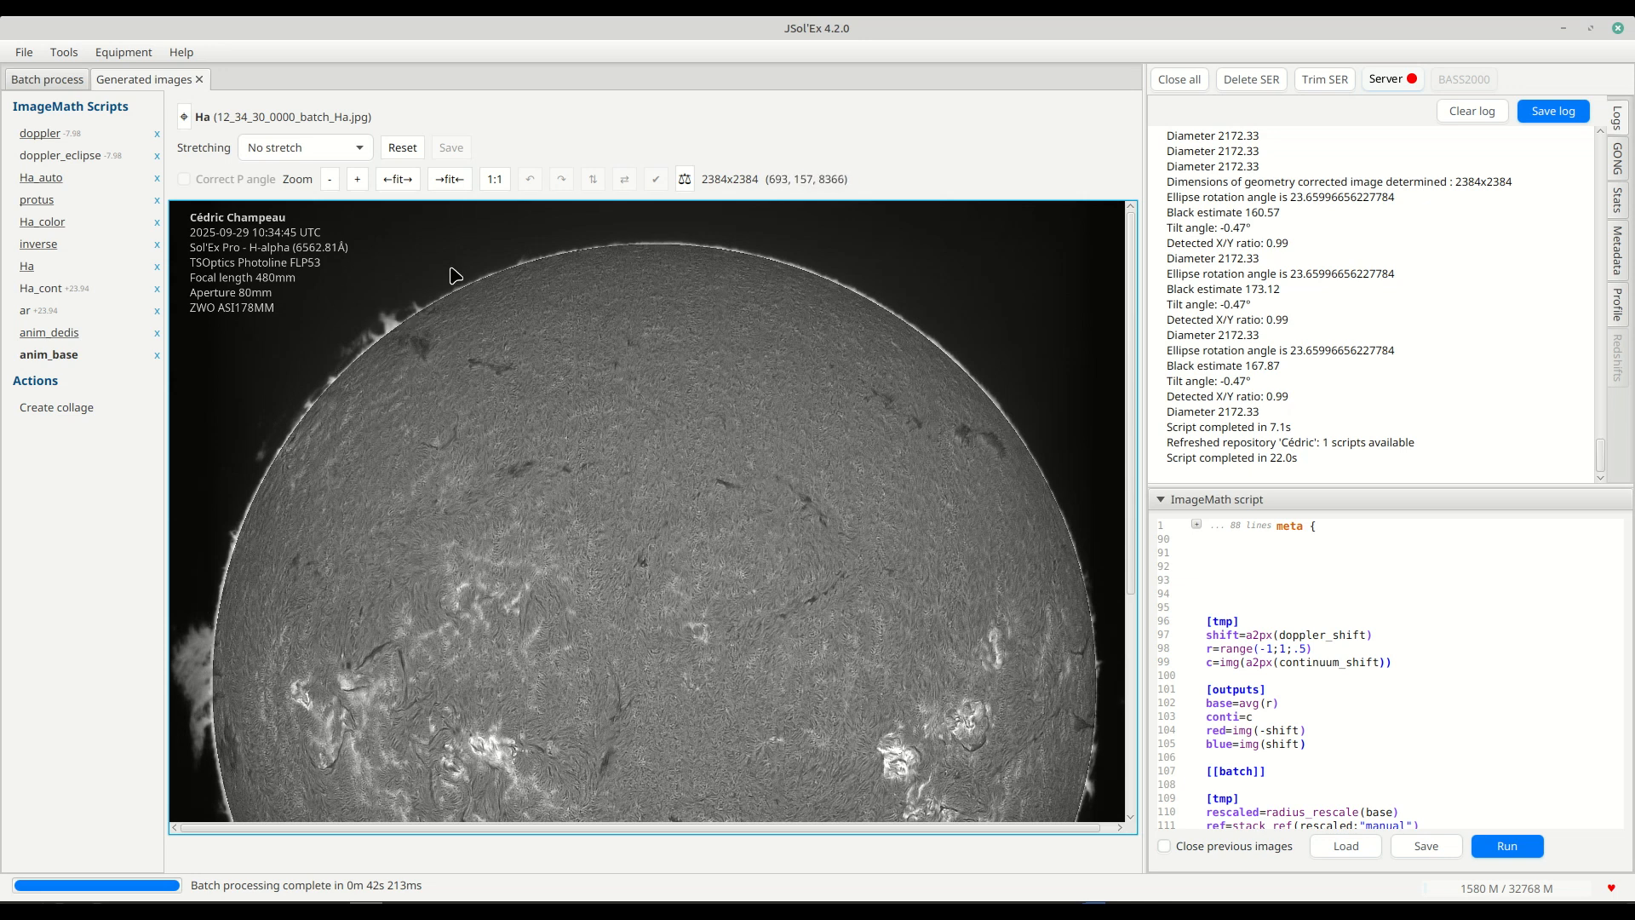
View the generated doppler, doppler_eclipse and Ha_auto images, and examine the surface detail of Ha_auto up close.
click(40, 135)
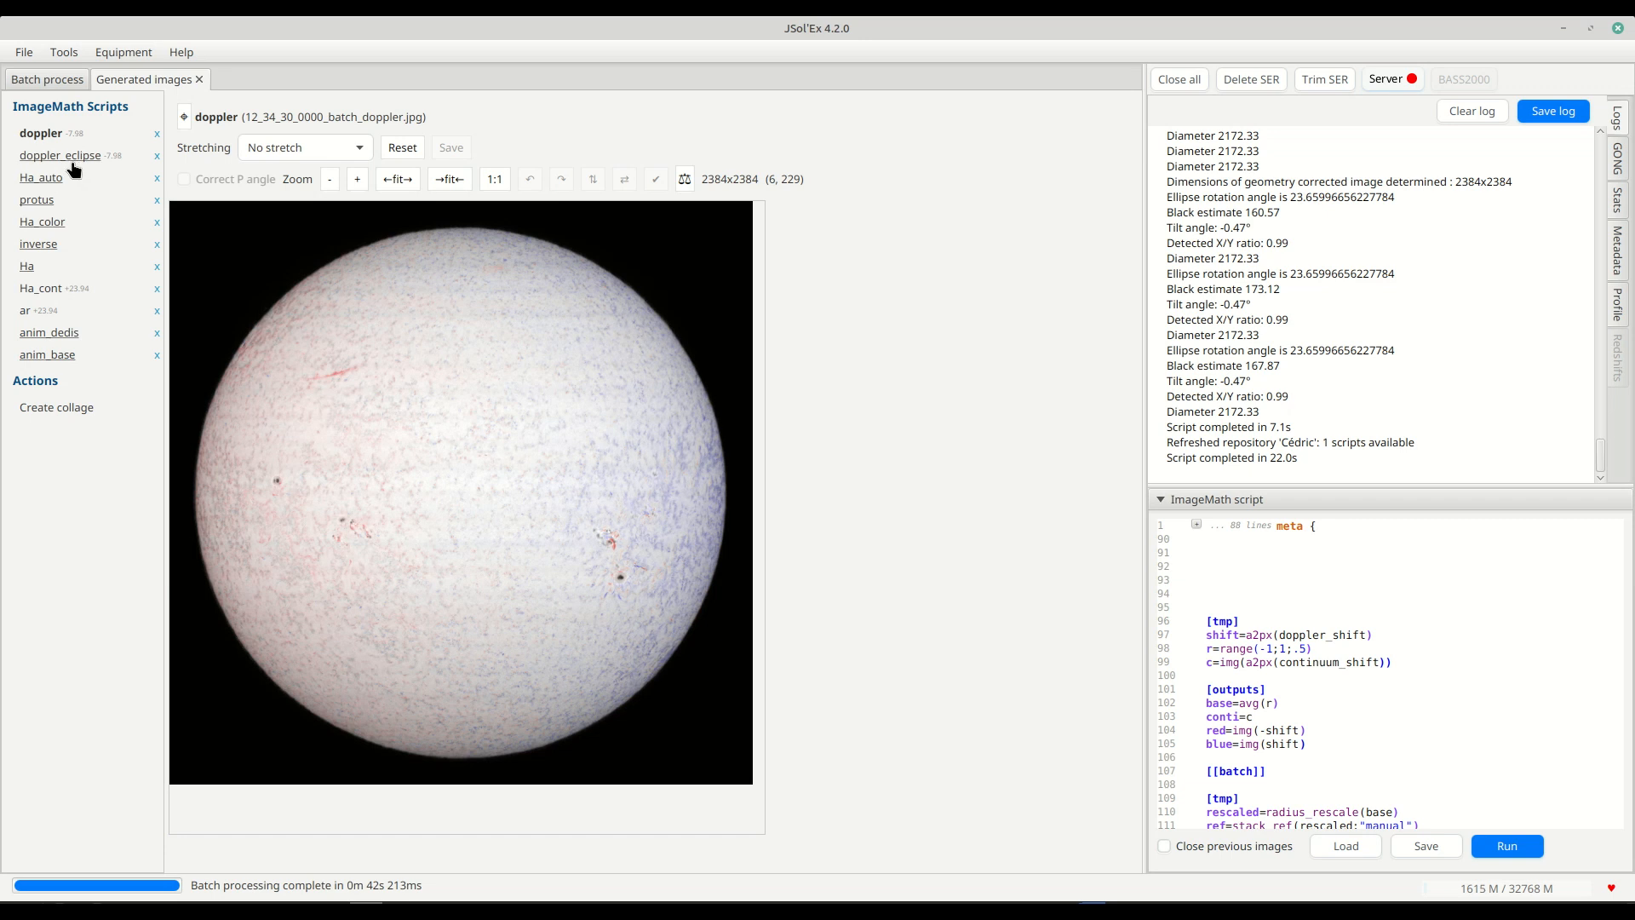
click(74, 162)
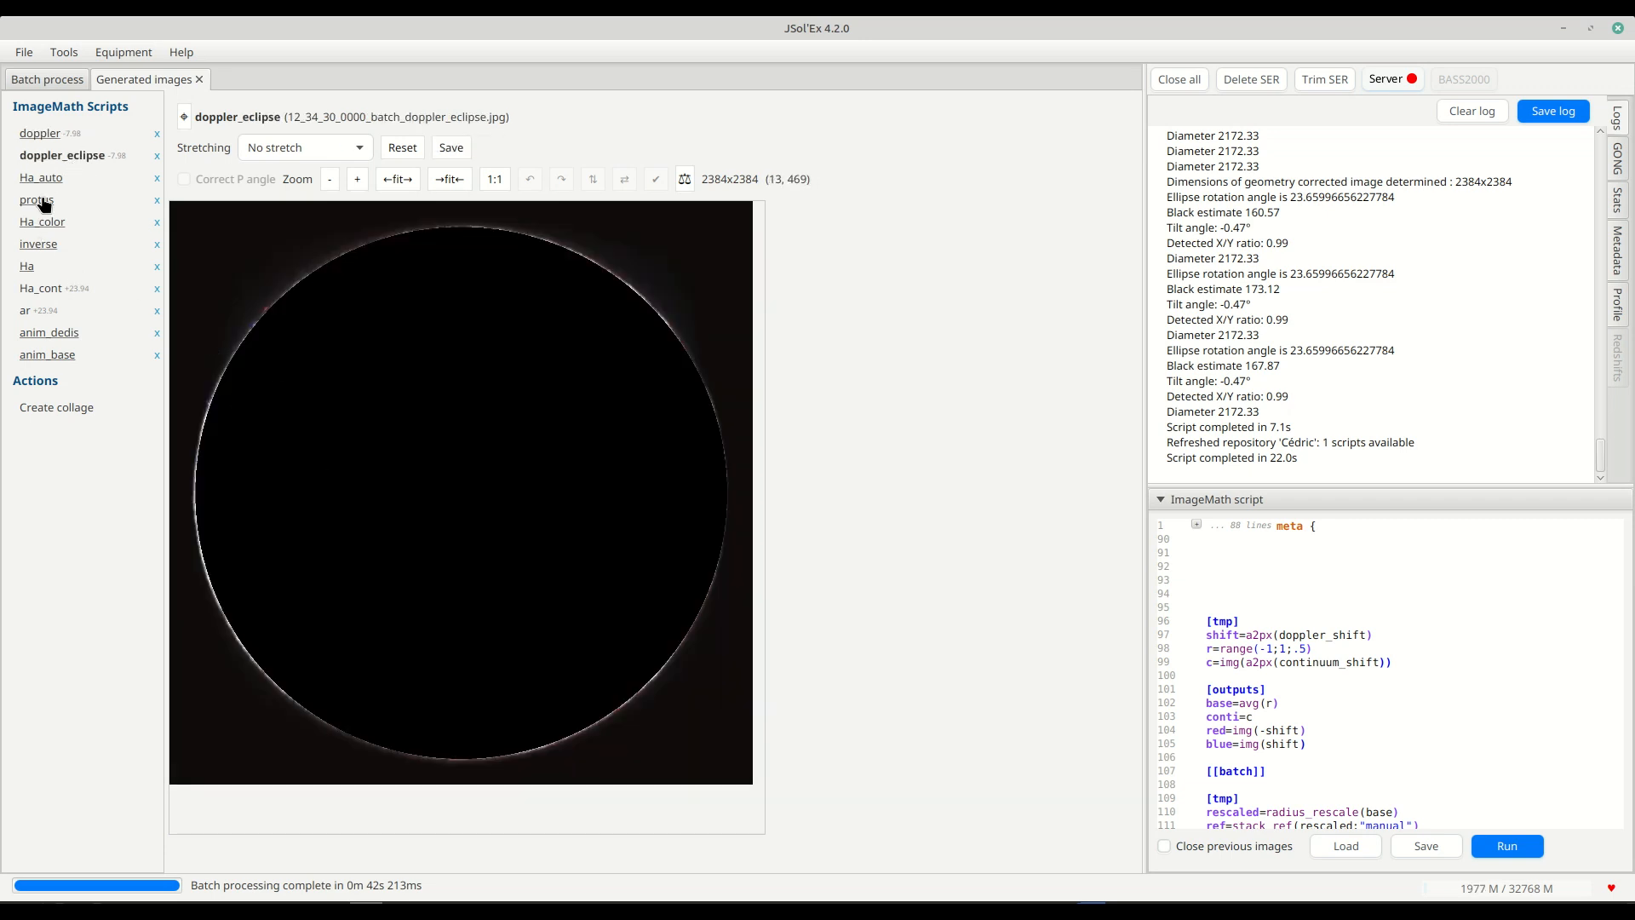
click(49, 179)
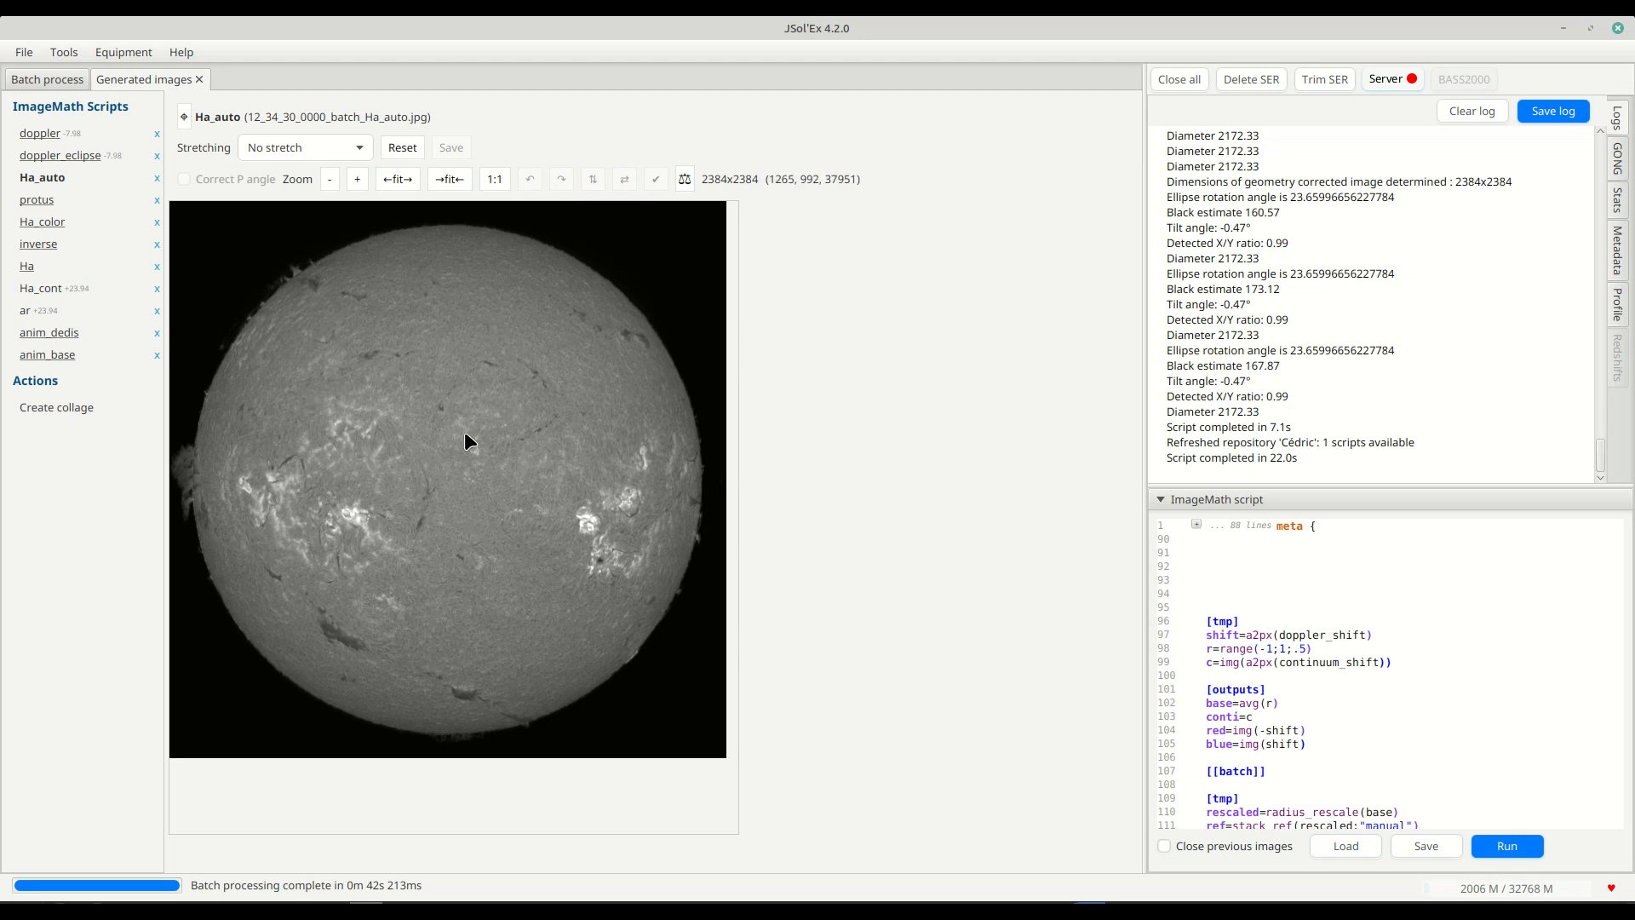
double_click(422, 452)
drag(760, 628, 393, 273)
drag(788, 584, 411, 385)
drag(547, 462, 686, 536)
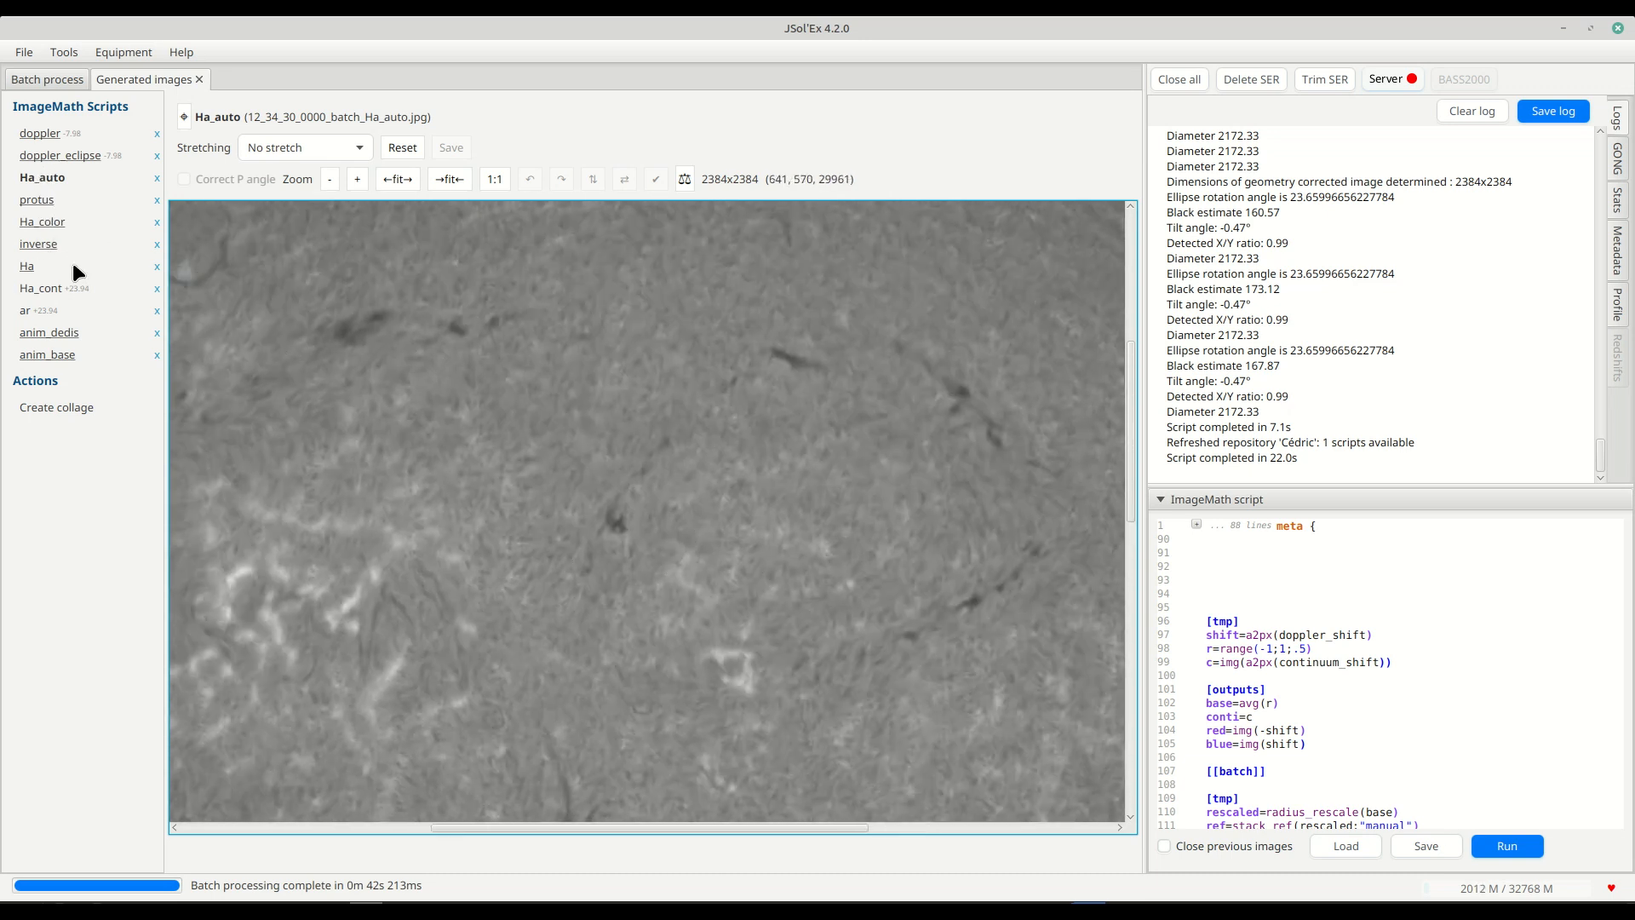
View the generated protus and inverse images, and play the anim_base and anim_dedis animations.
click(38, 202)
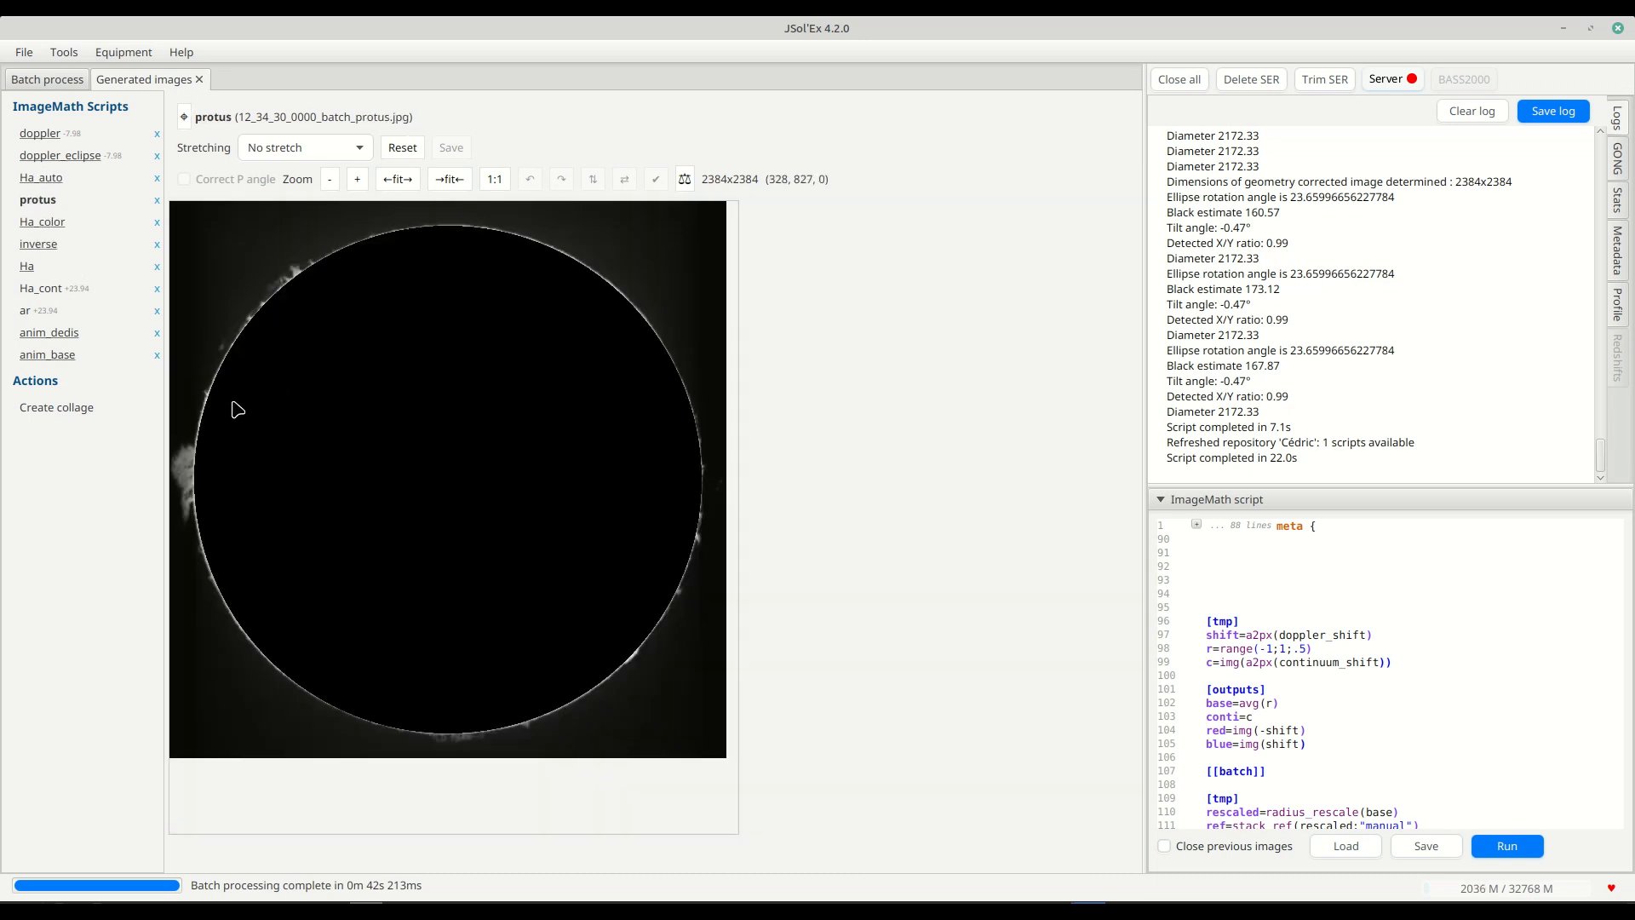
click(38, 245)
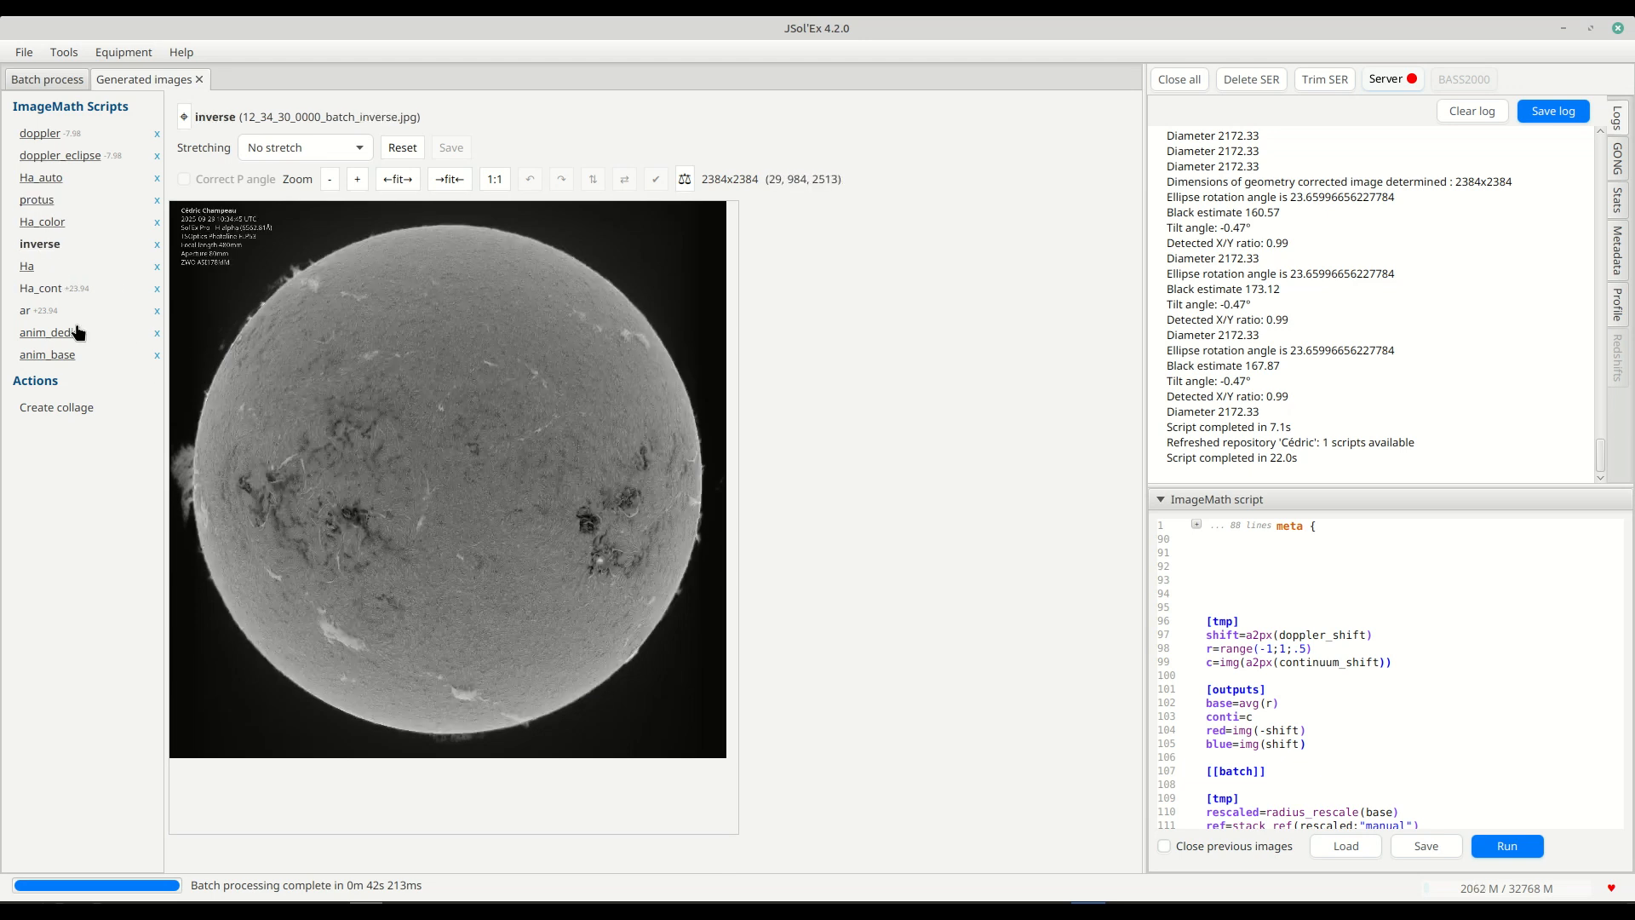
click(46, 357)
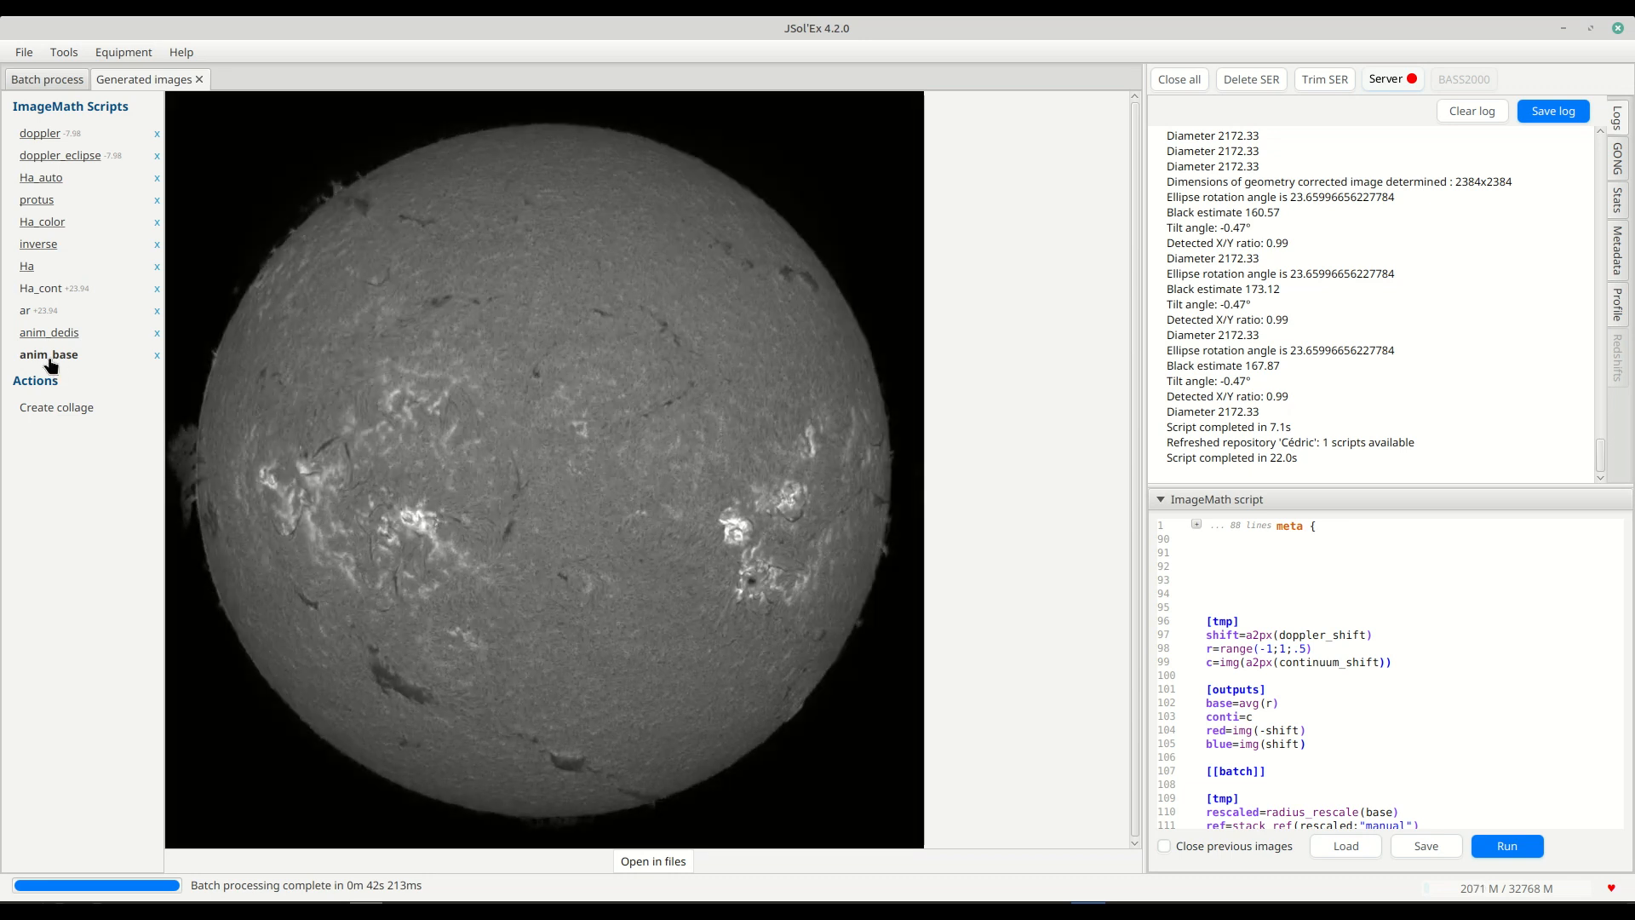
click(48, 337)
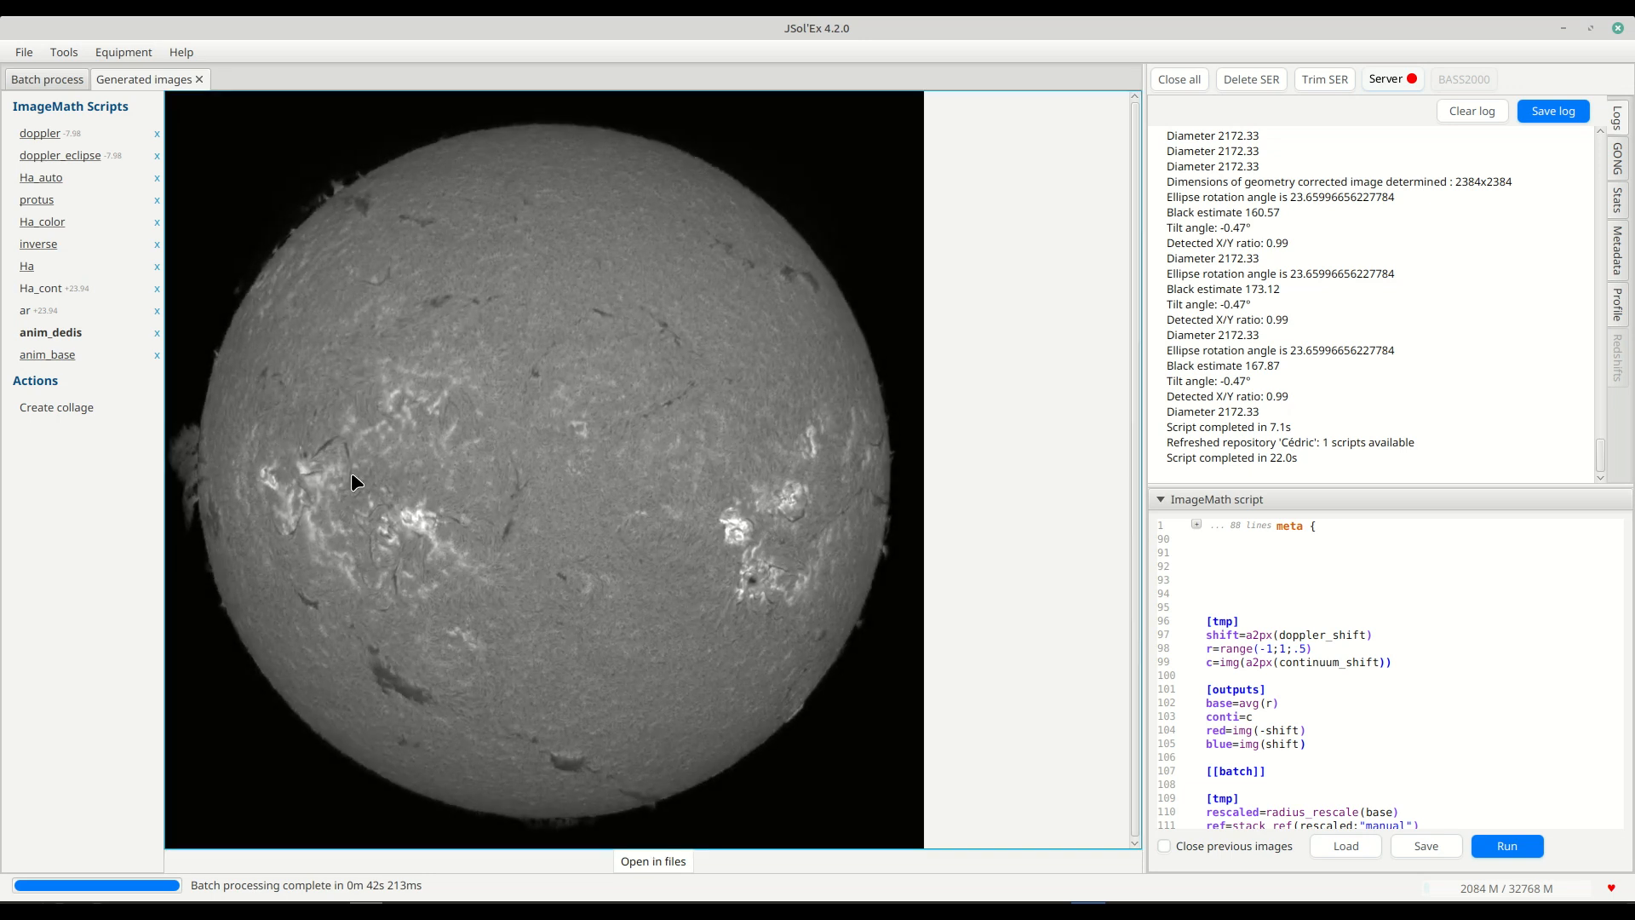
Open the folder containing the anim_dedis files and check the enabled image and animation formats in the advanced parameters.
click(664, 862)
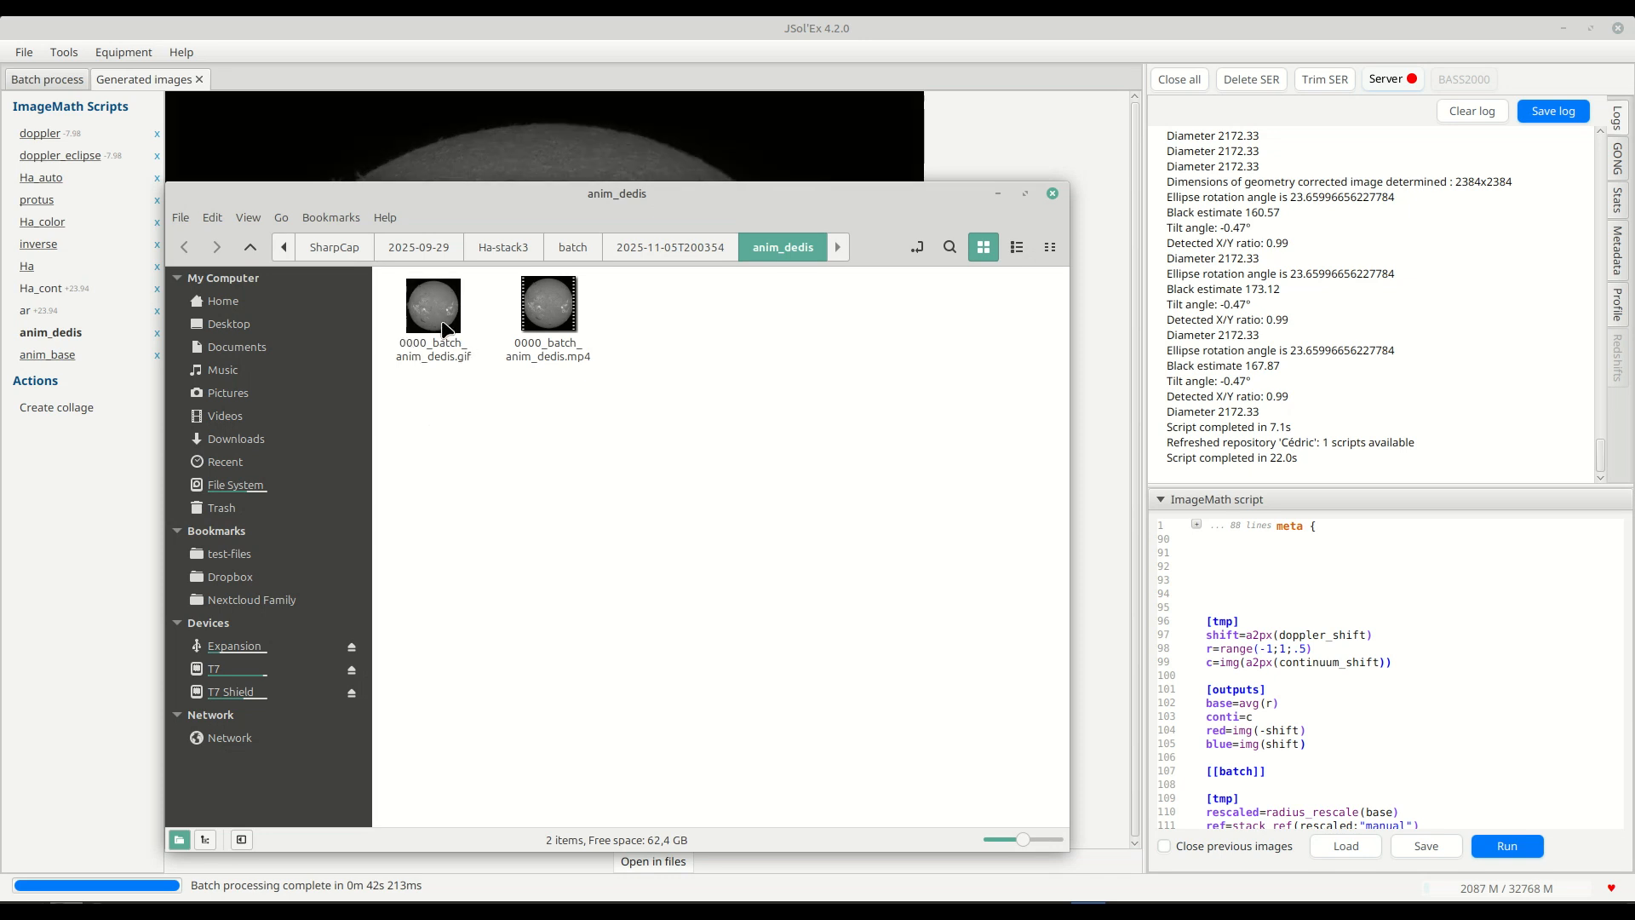
click(24, 52)
click(51, 164)
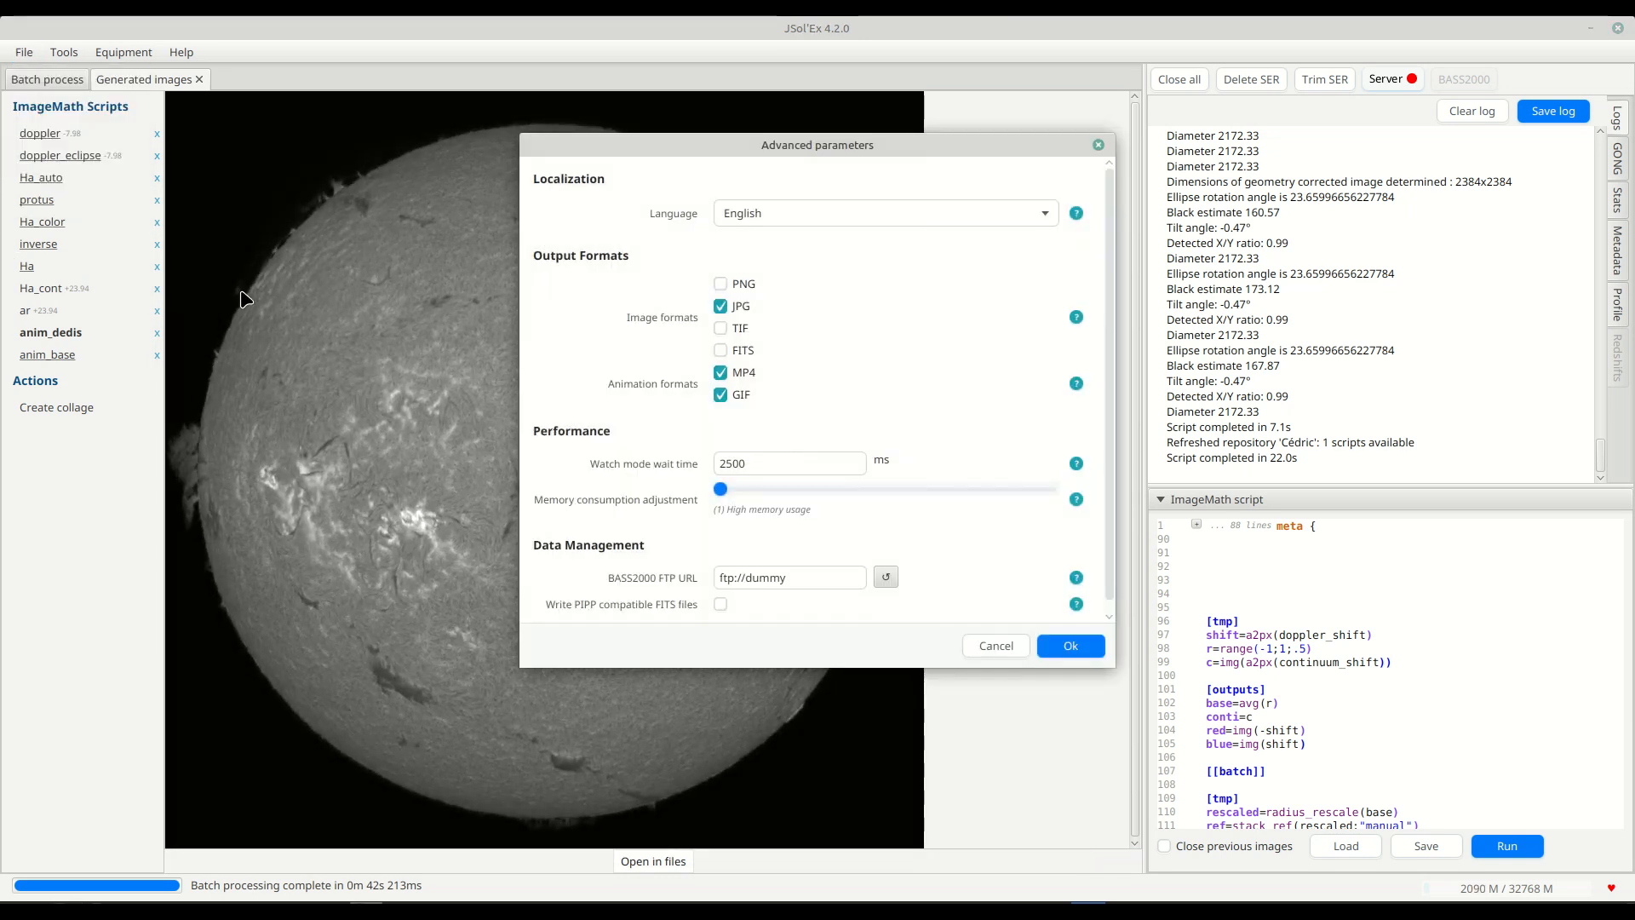
click(1069, 646)
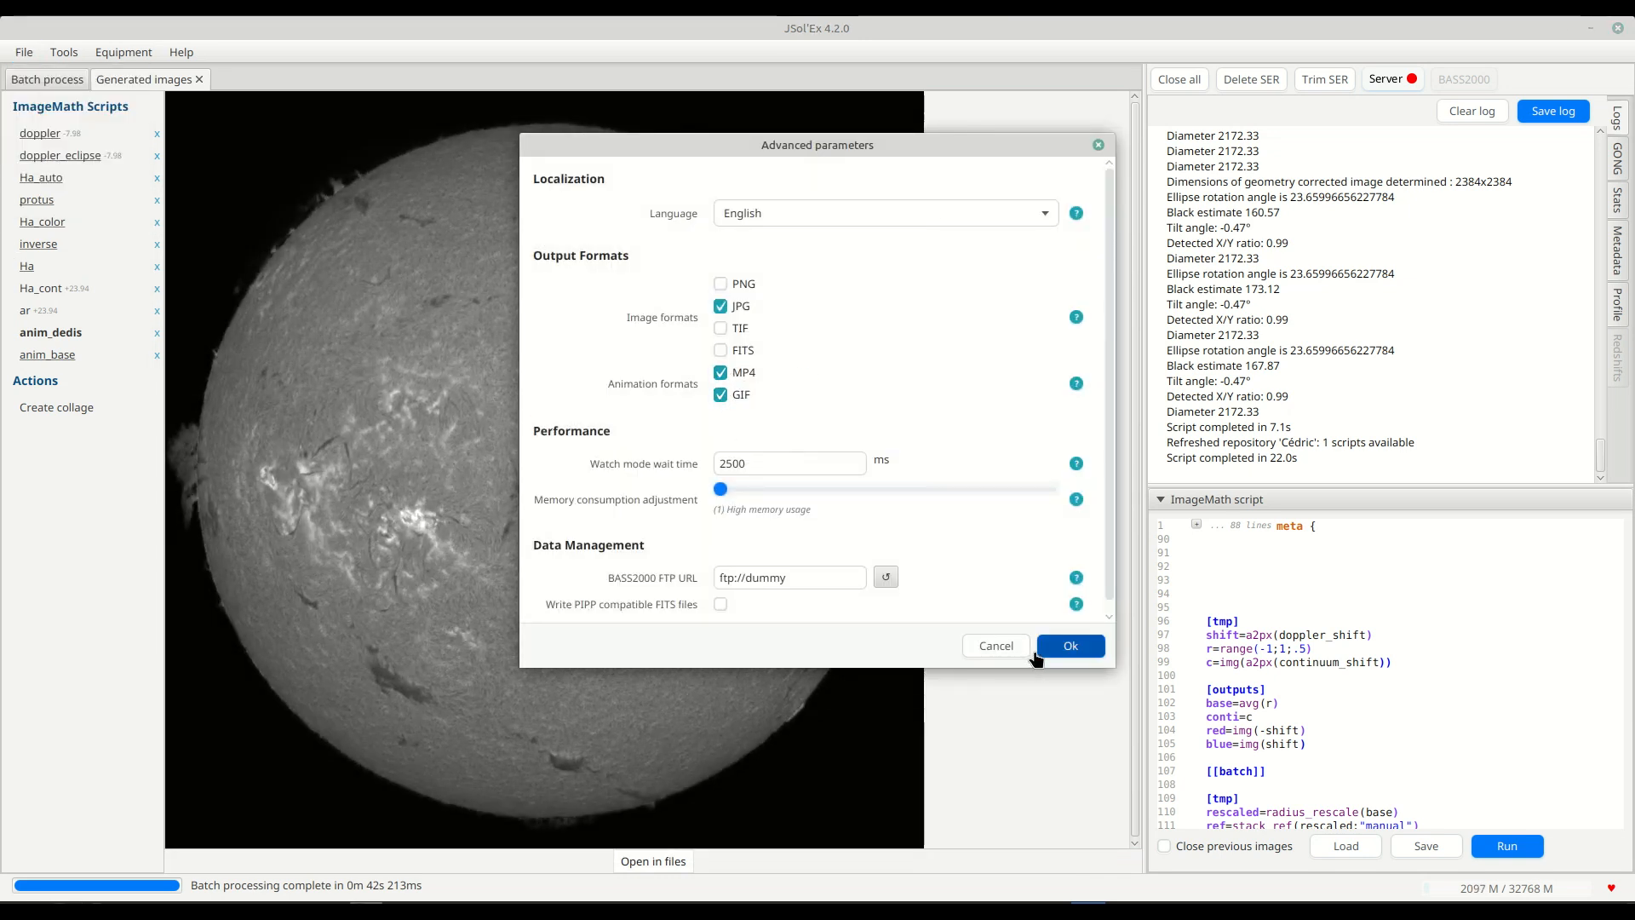
Return to the anim_dedis folder, inspect the MP4 and GIF versions of the animation, and close the folder.
mouse_move(67, 907)
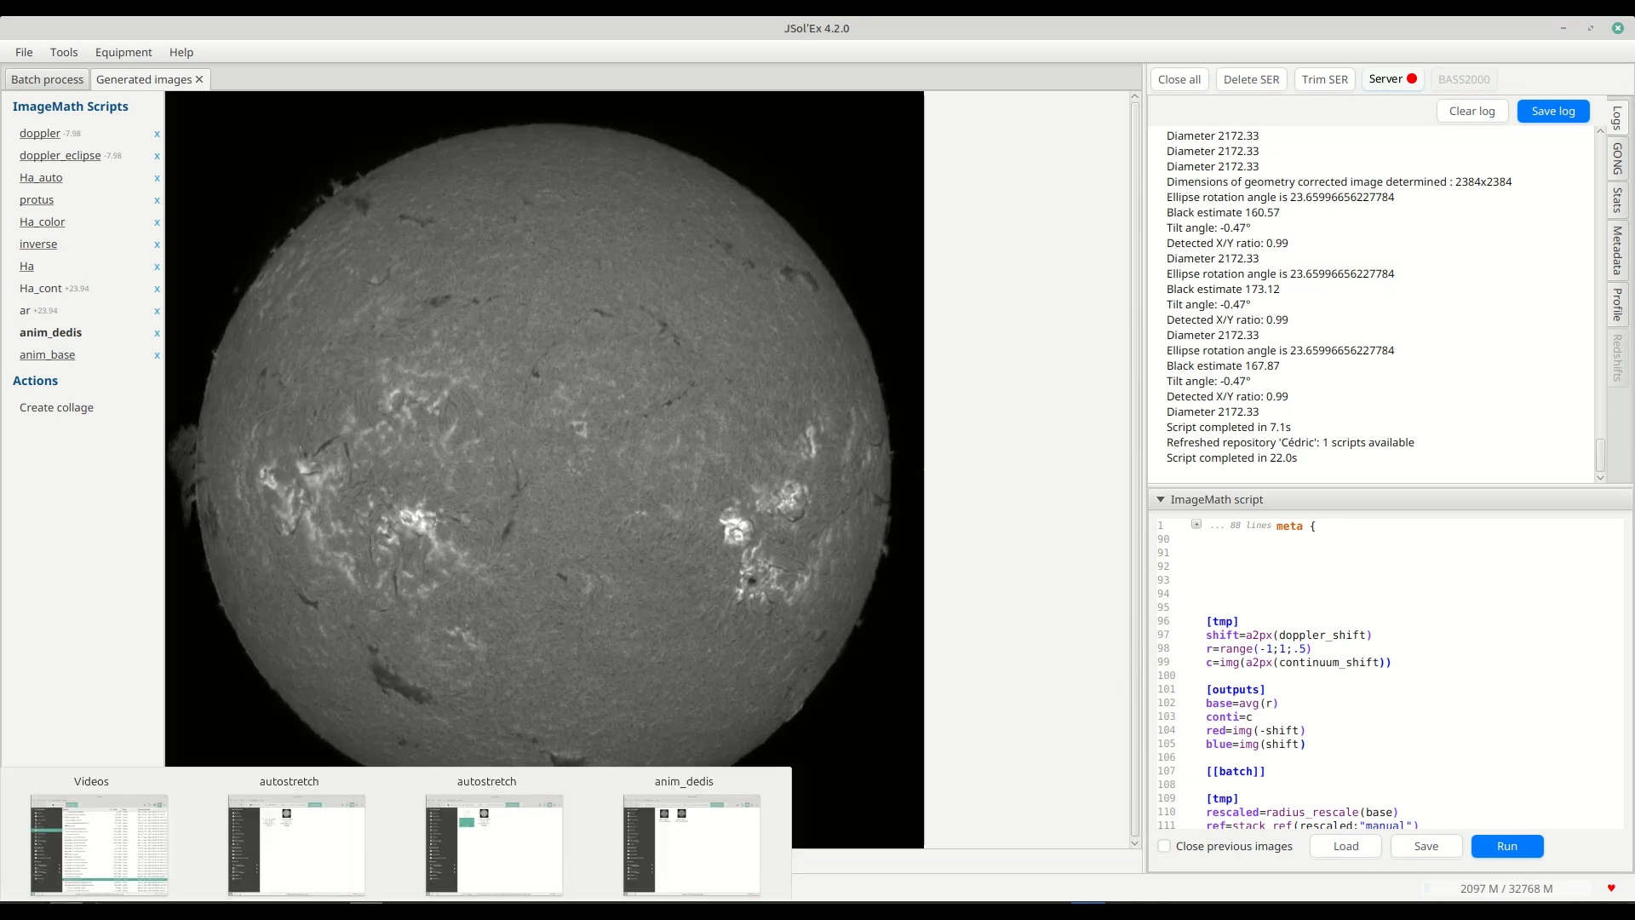
click(683, 843)
click(453, 339)
click(538, 322)
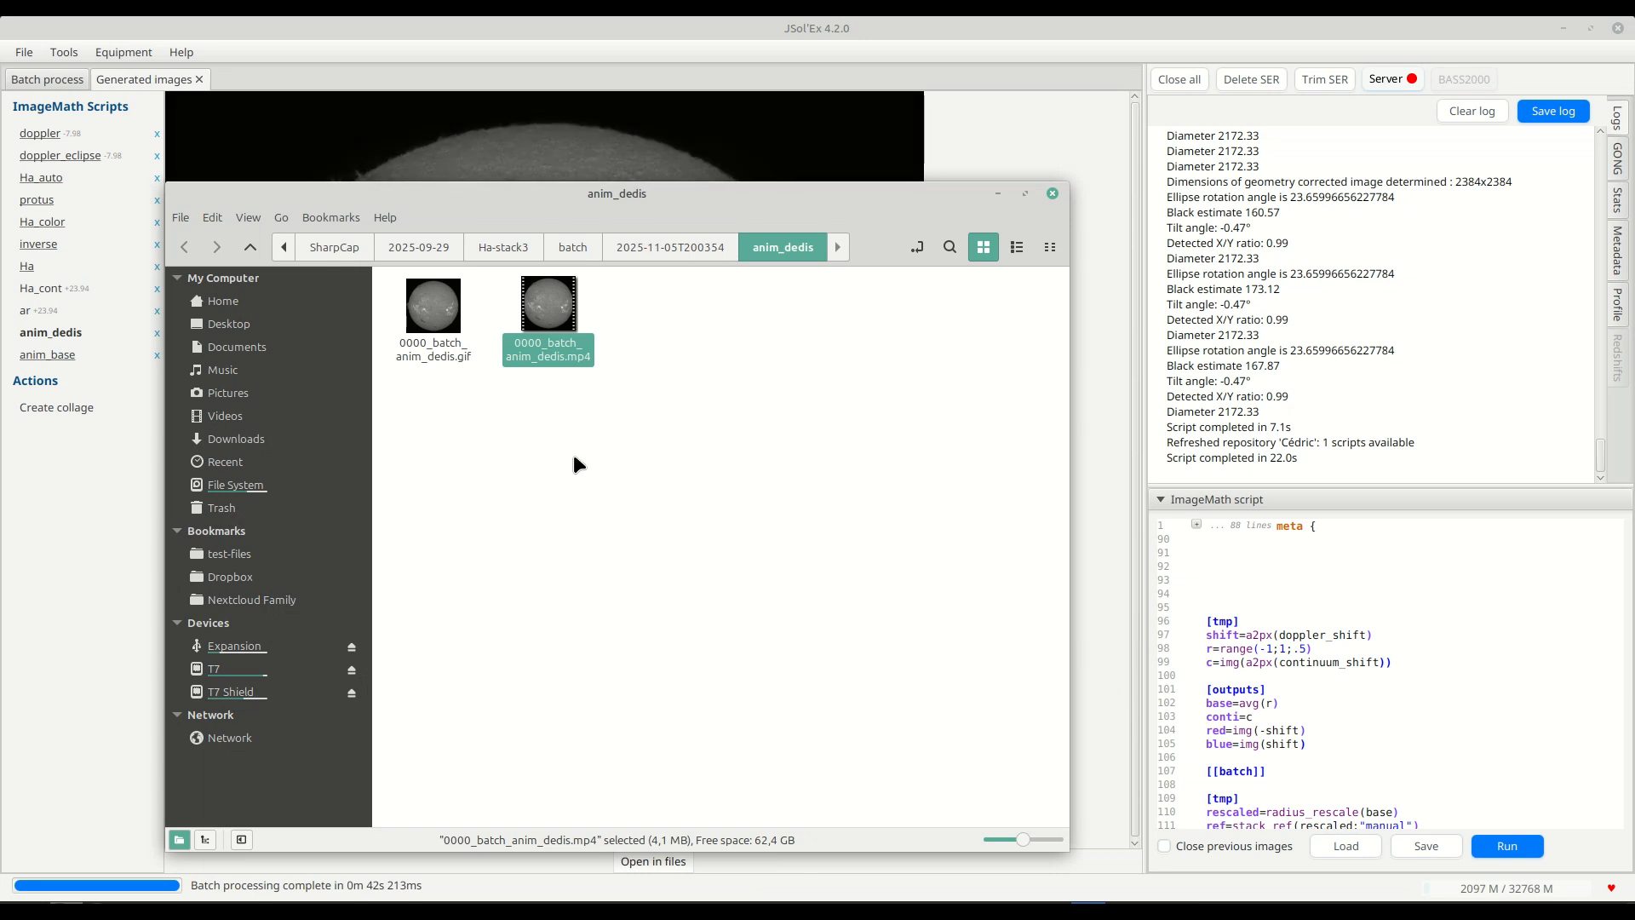
click(427, 309)
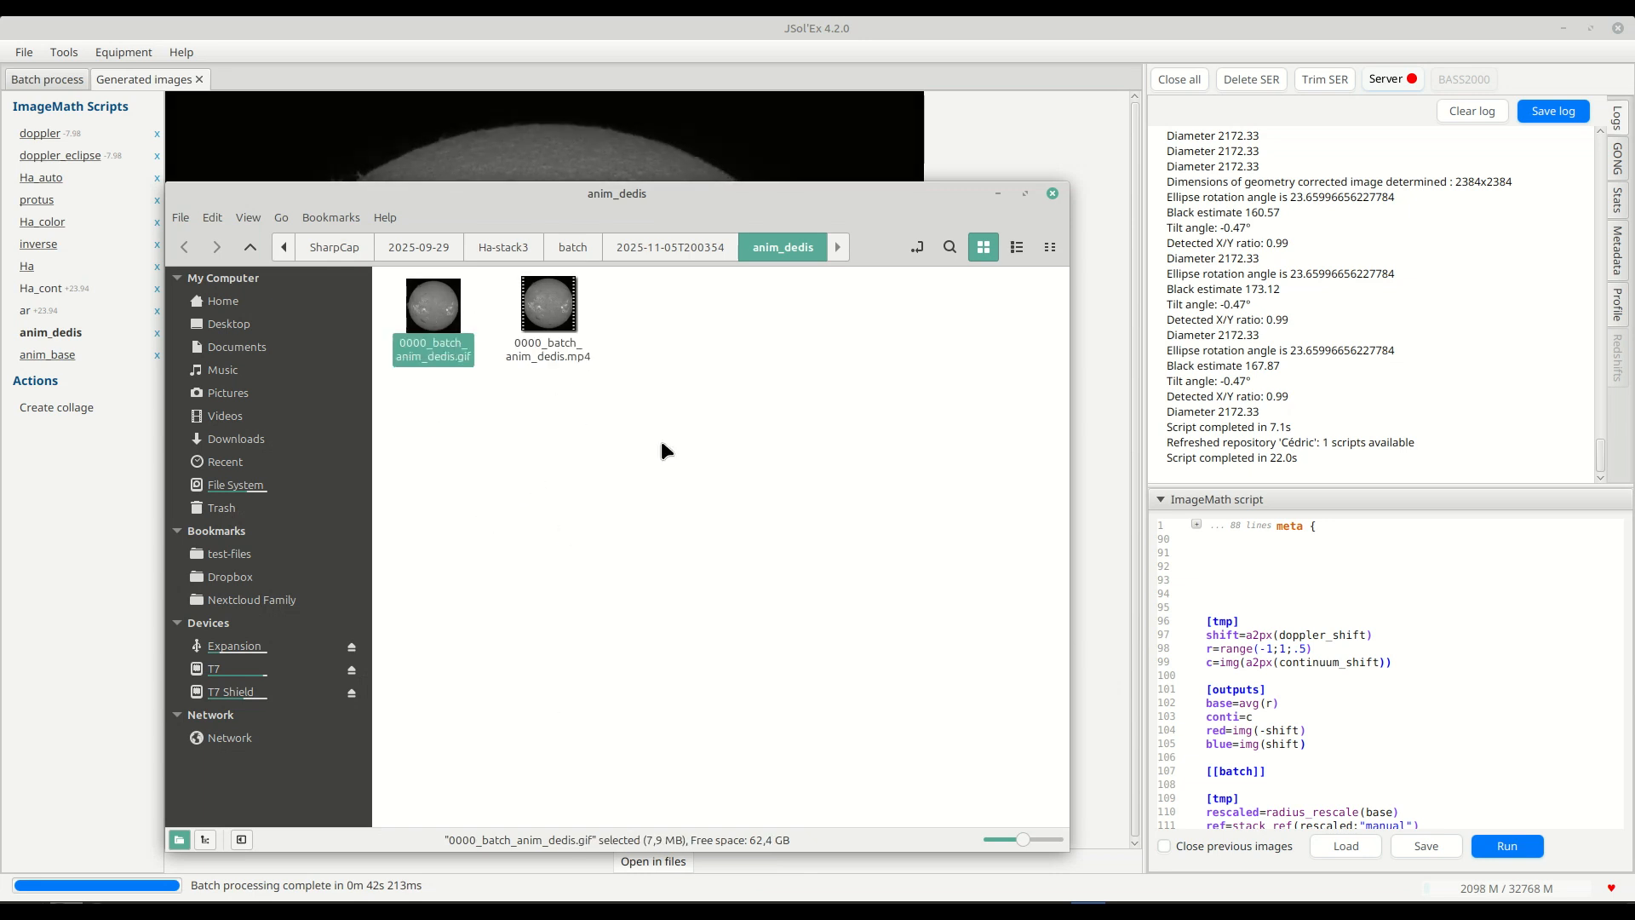
click(1052, 195)
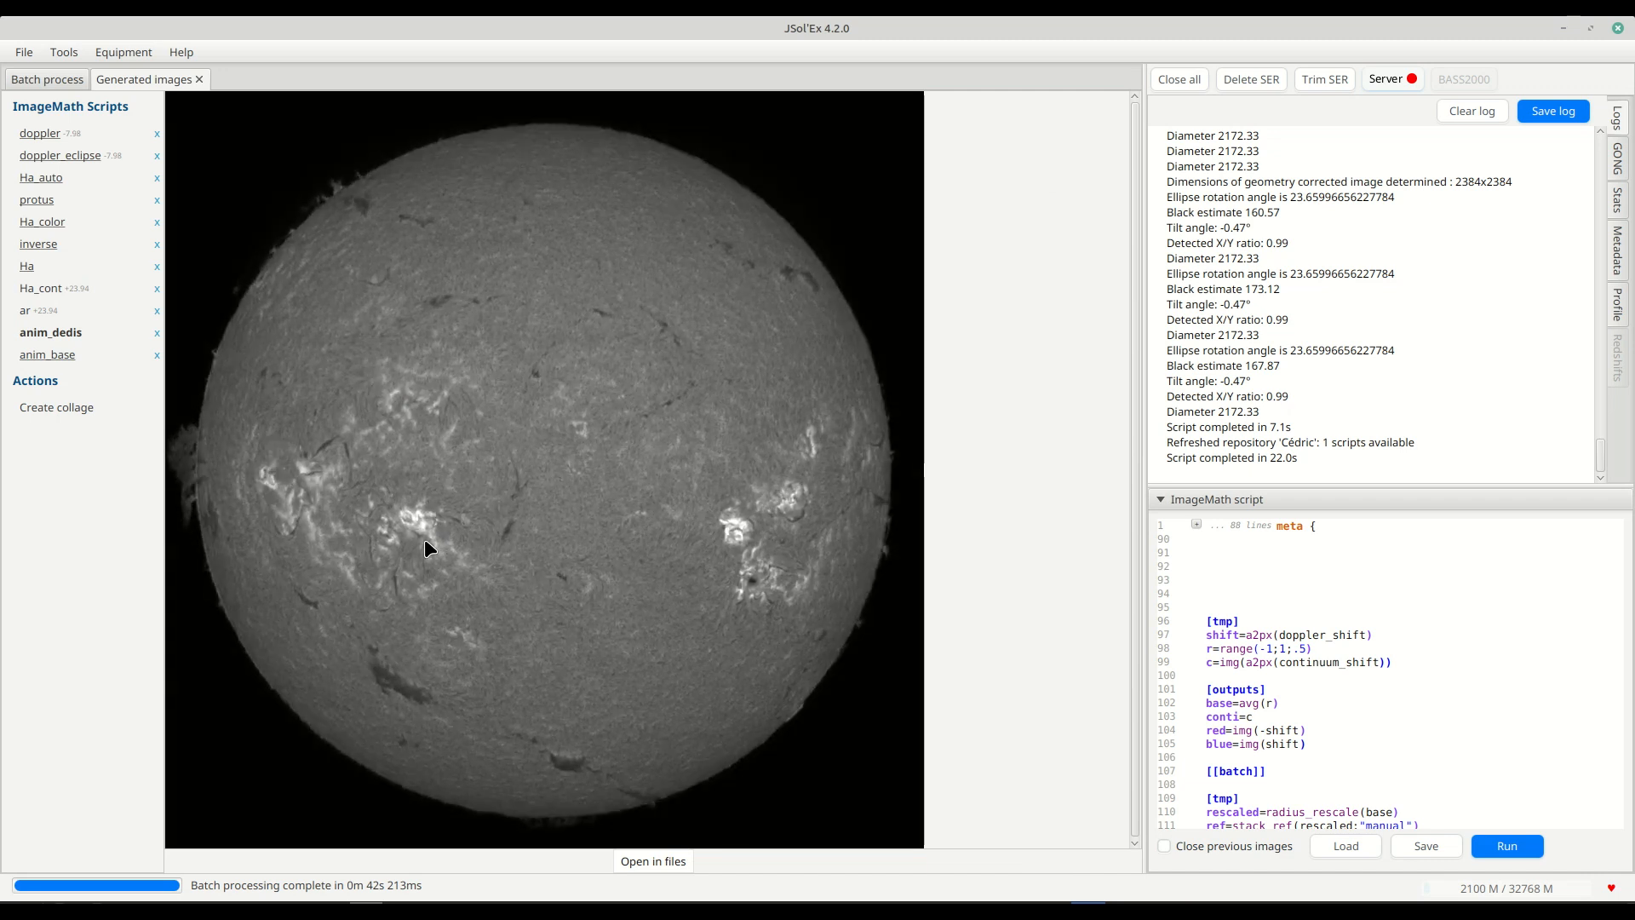
View the configured script repositories in the repositories manager and close it.
click(64, 52)
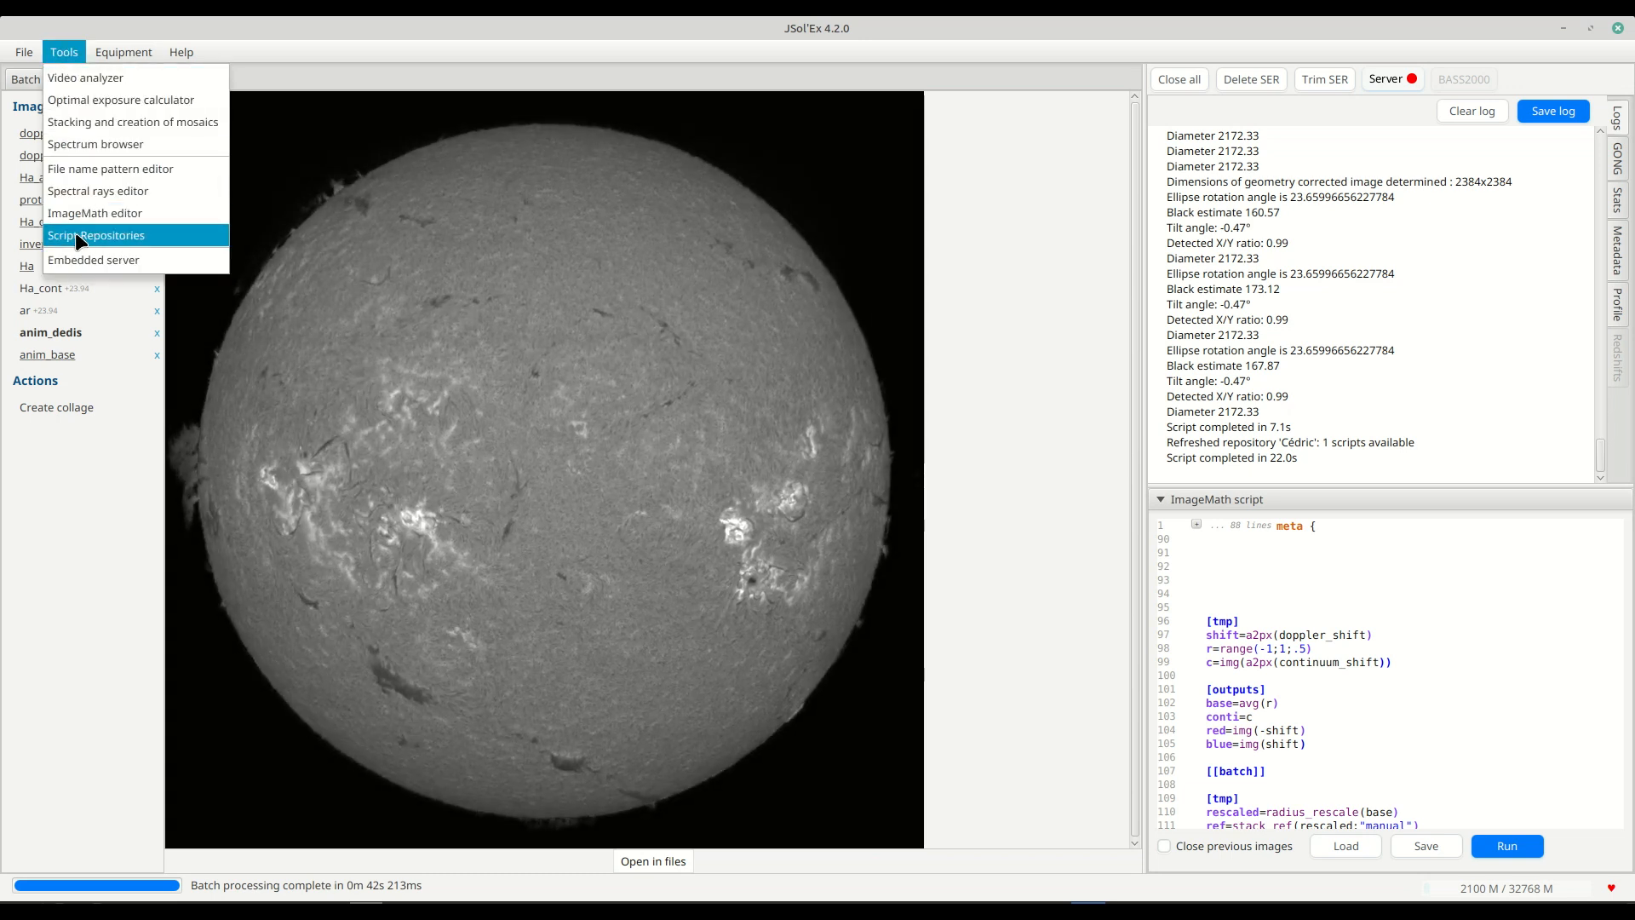
click(94, 235)
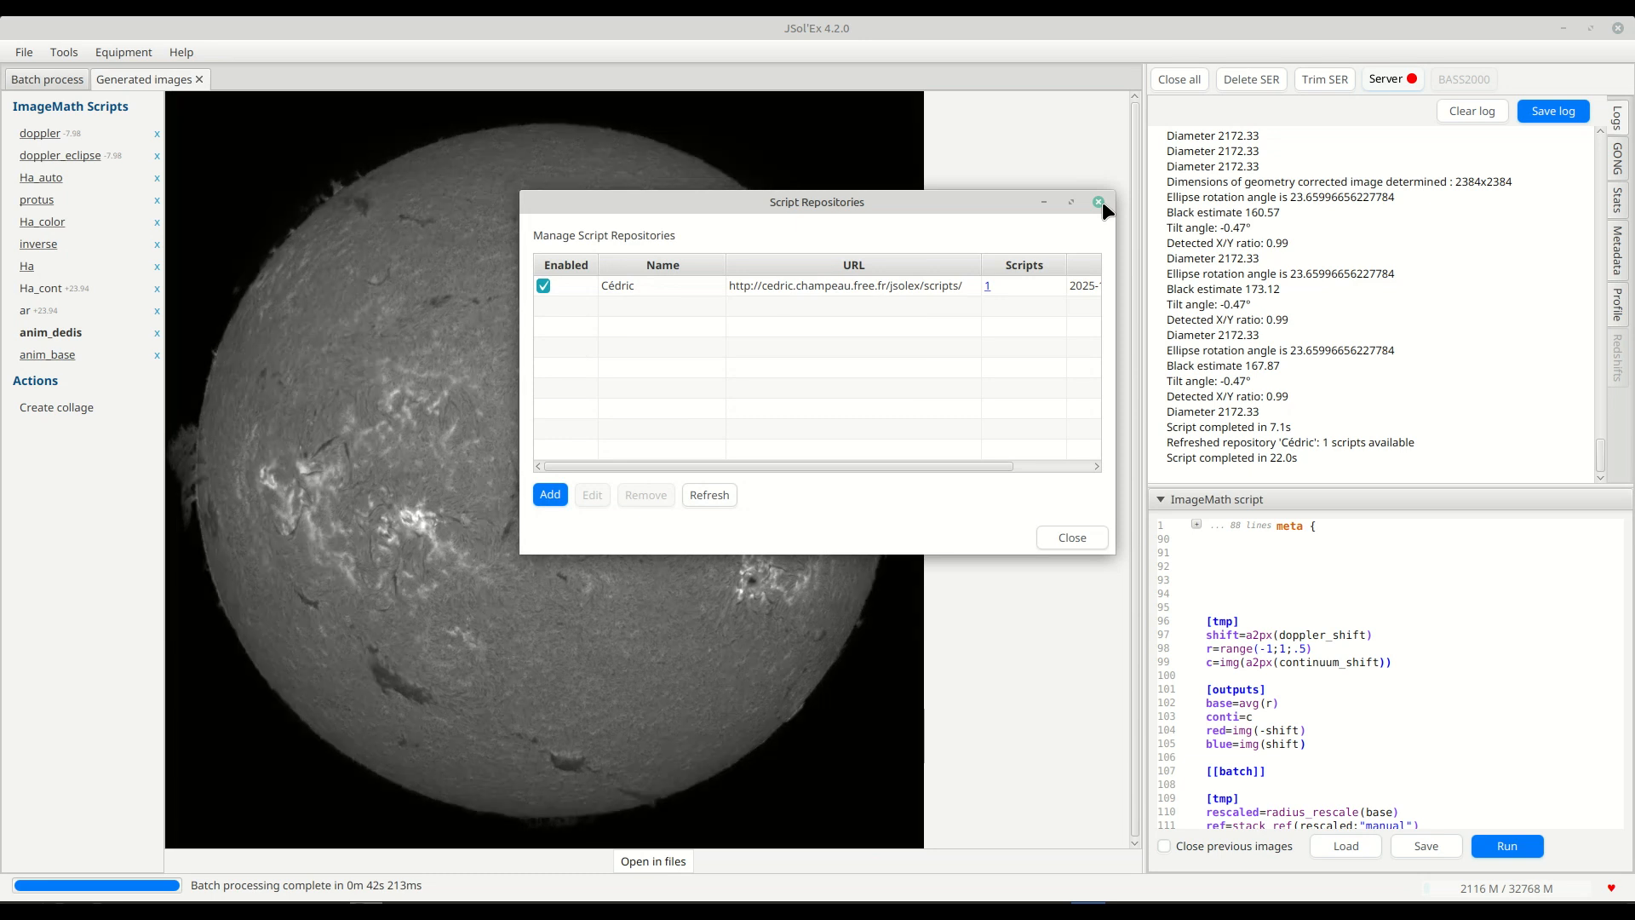
click(1100, 203)
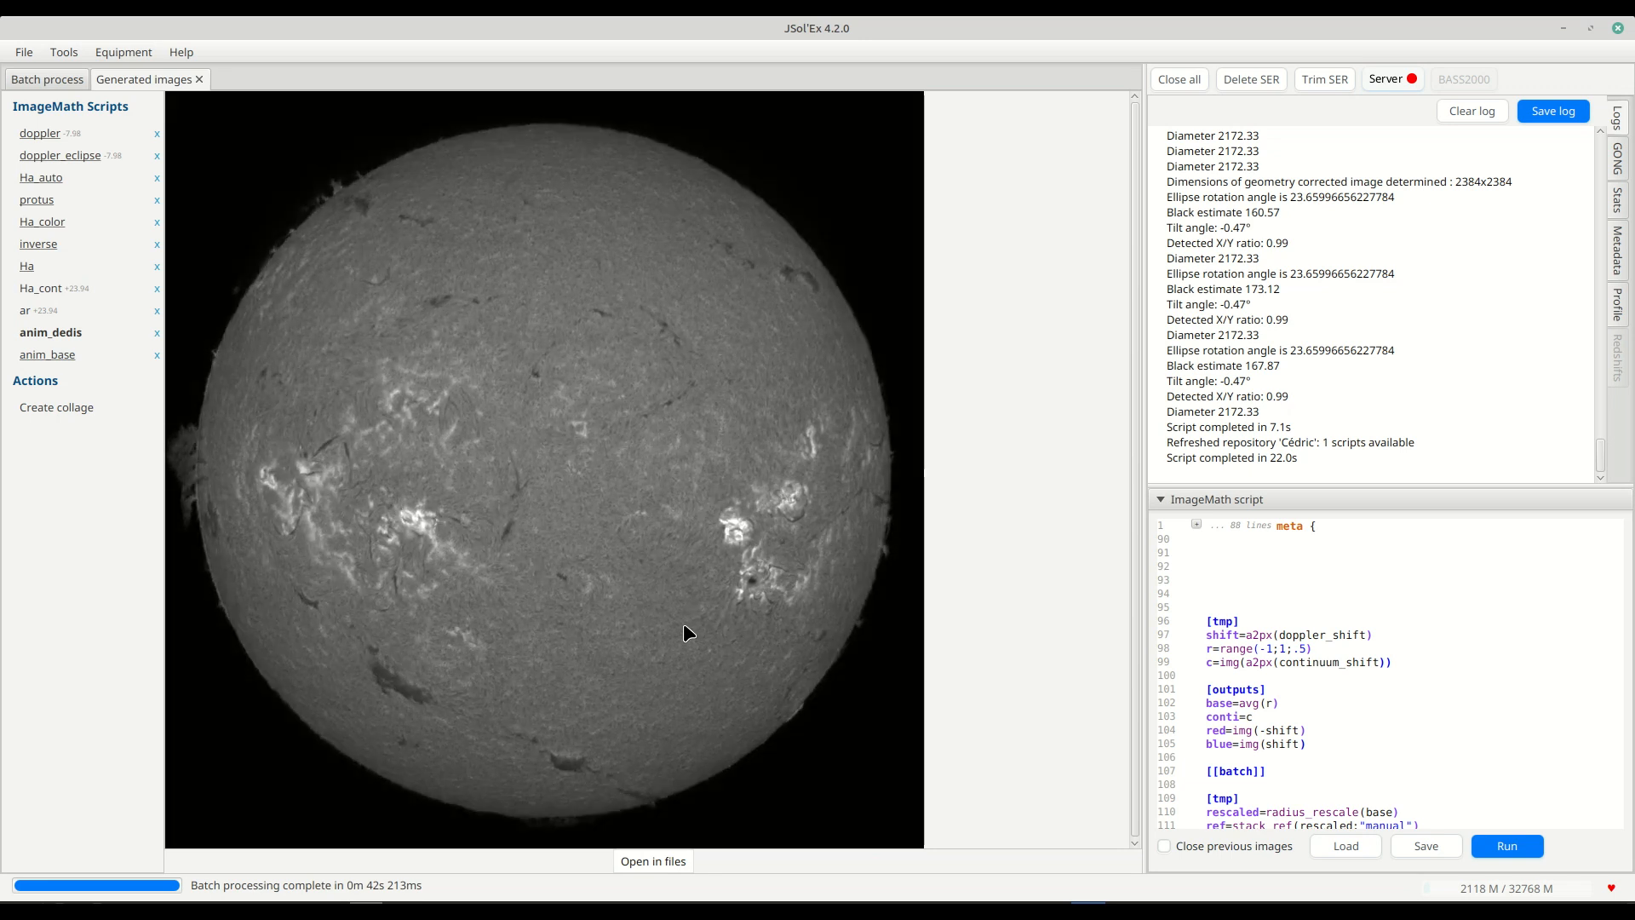
Open the recent file 1153_18.ser, review the repository script's parameters among the process parameters, and close the dialog without processing.
click(21, 57)
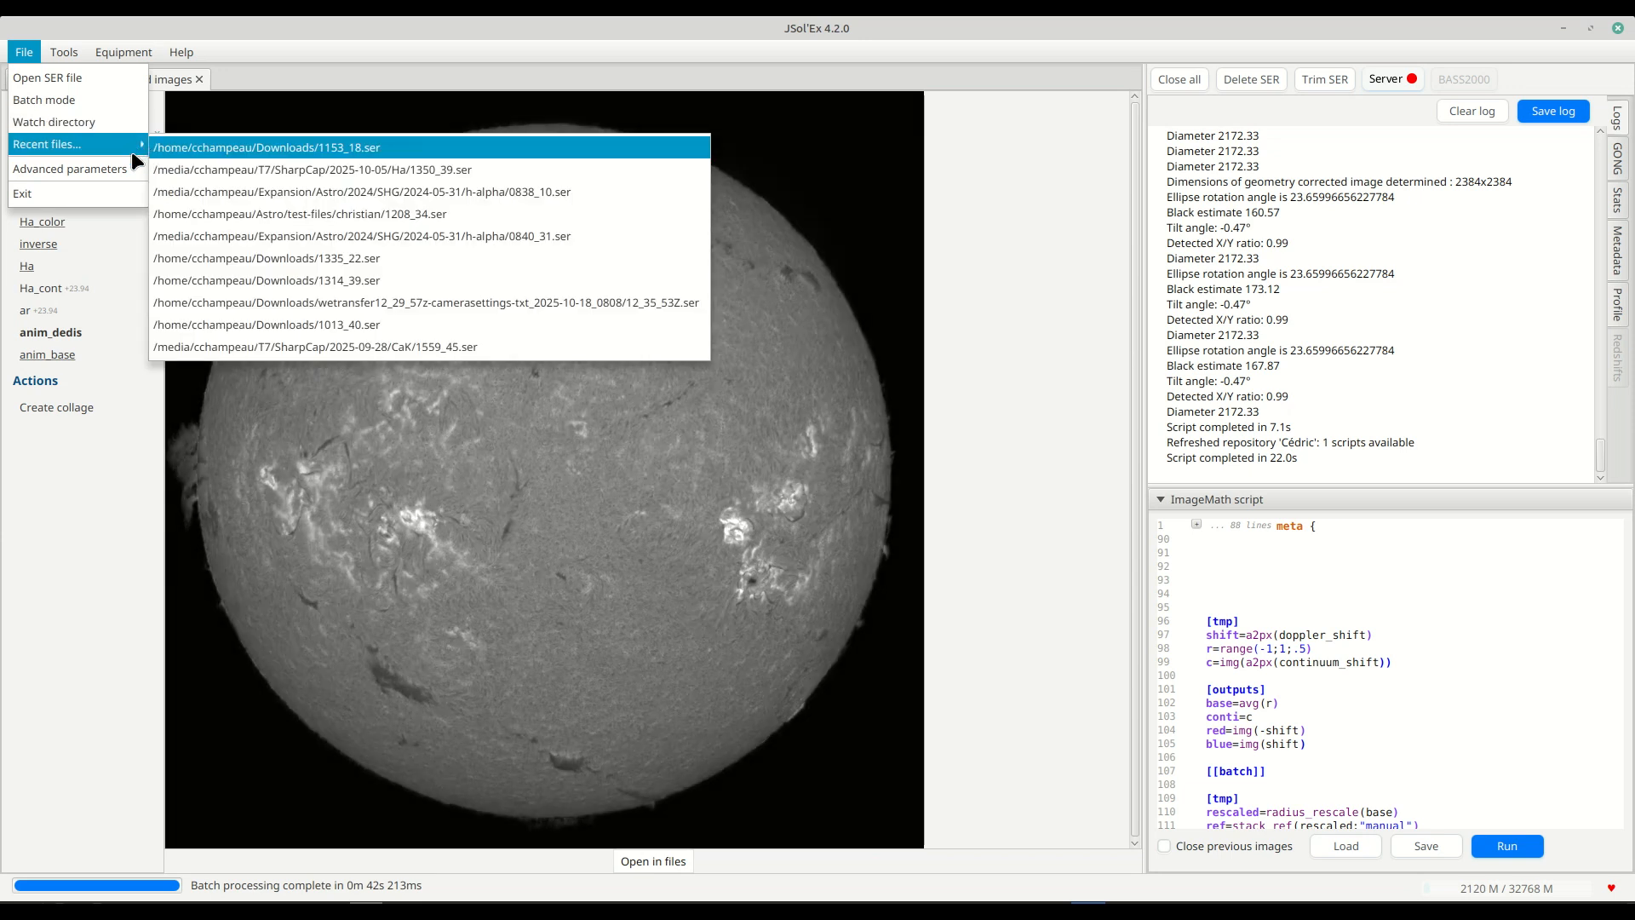
click(170, 142)
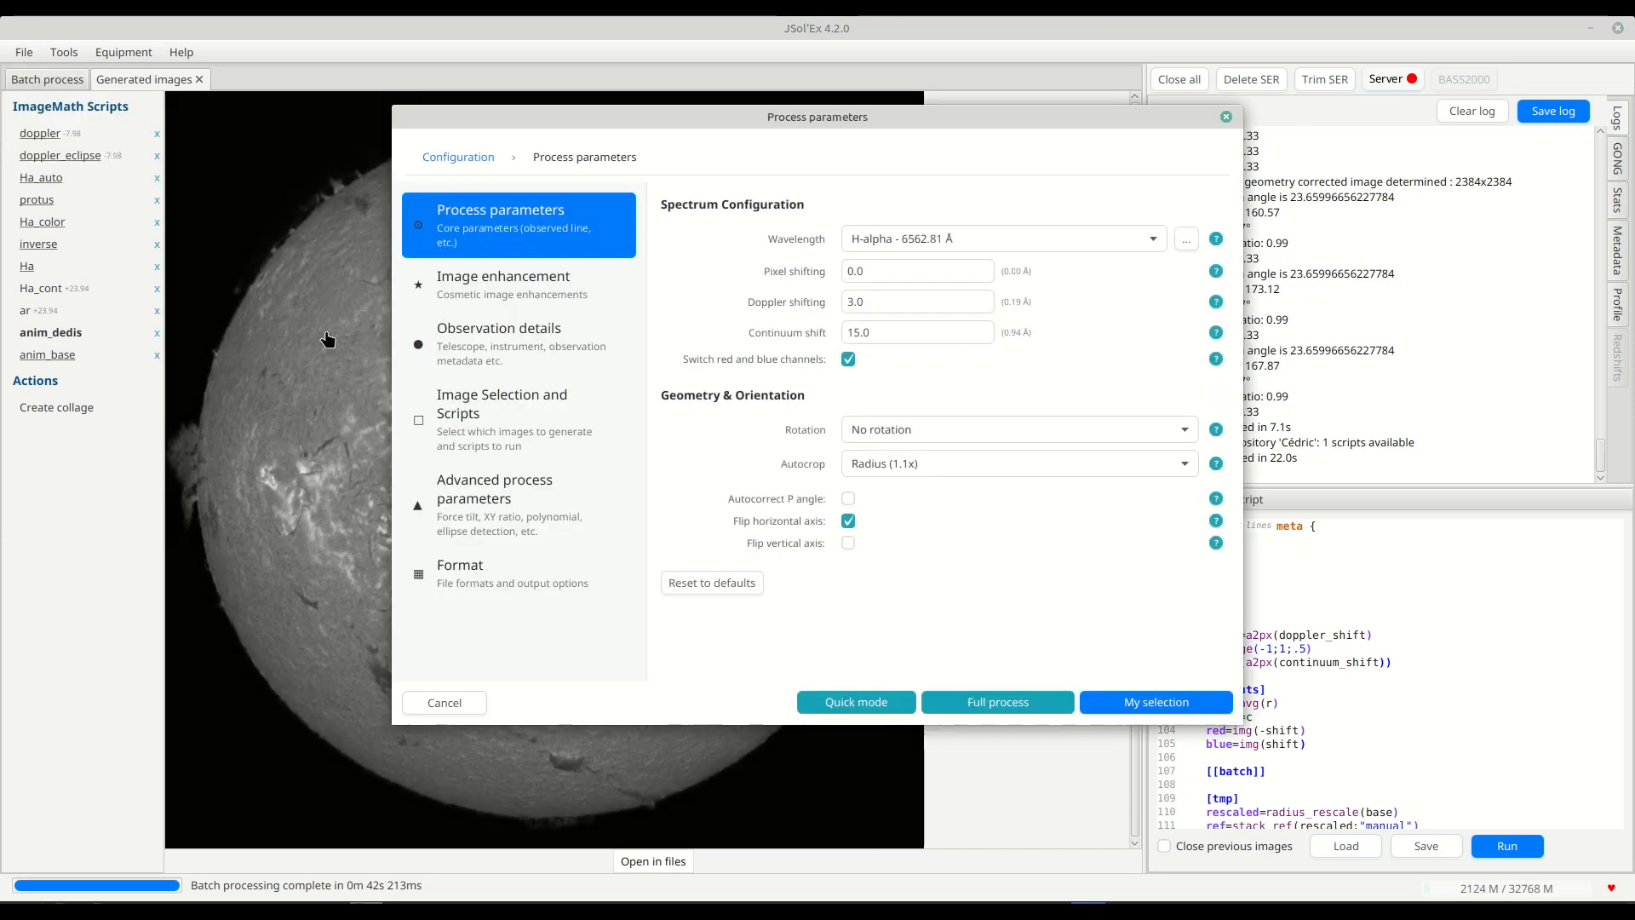
click(493, 423)
scroll(811, 544, down, 5)
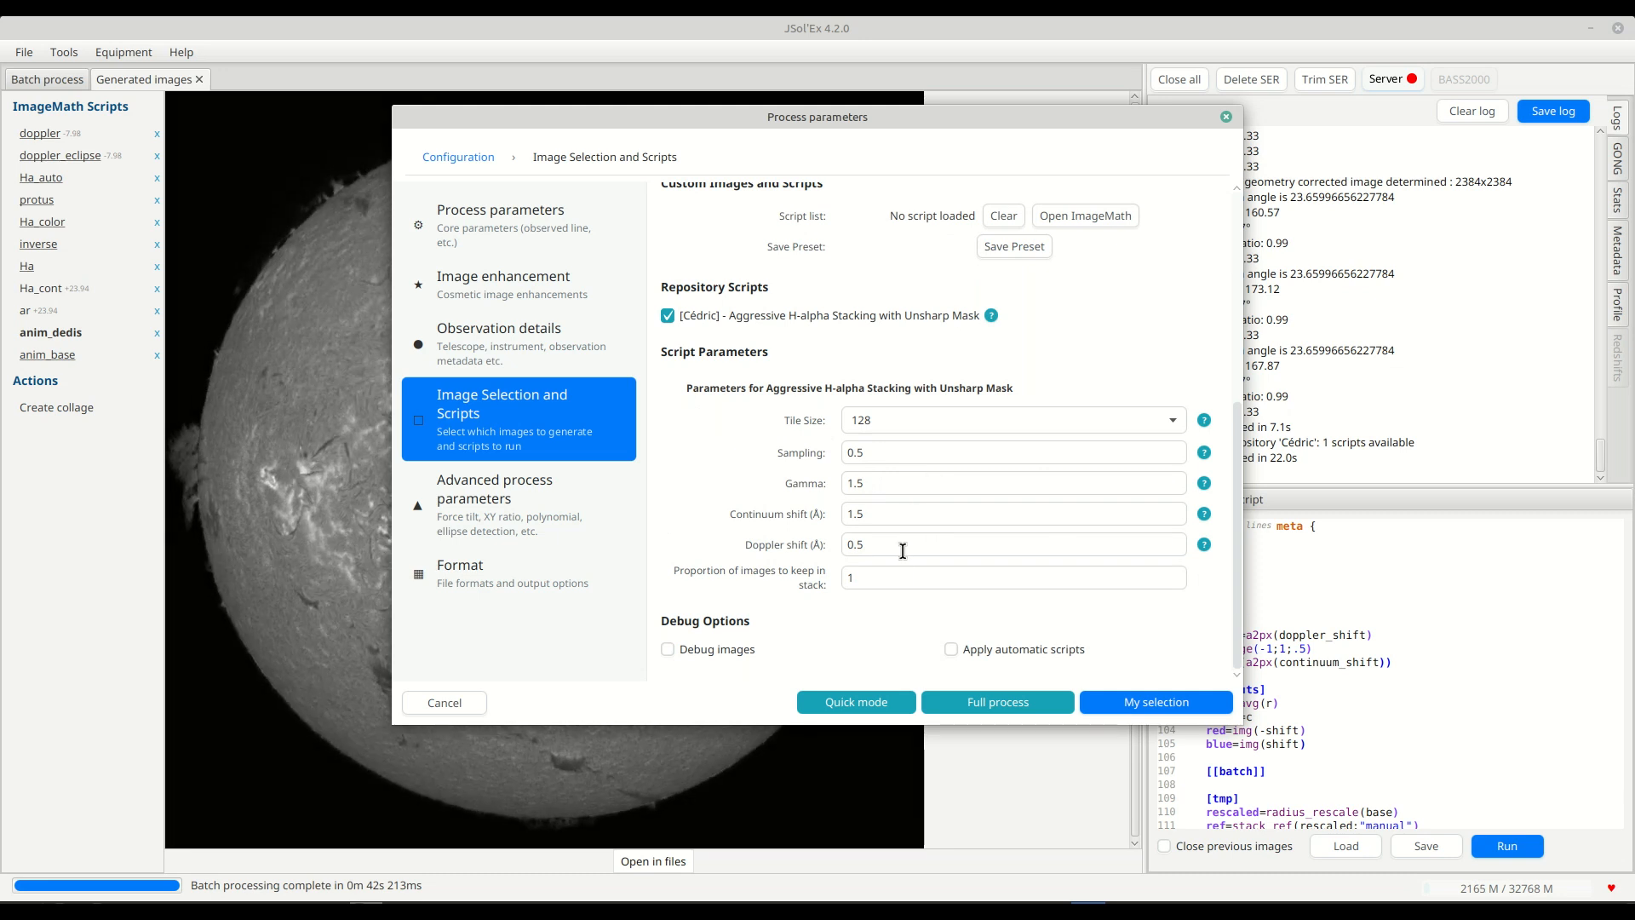
click(1227, 116)
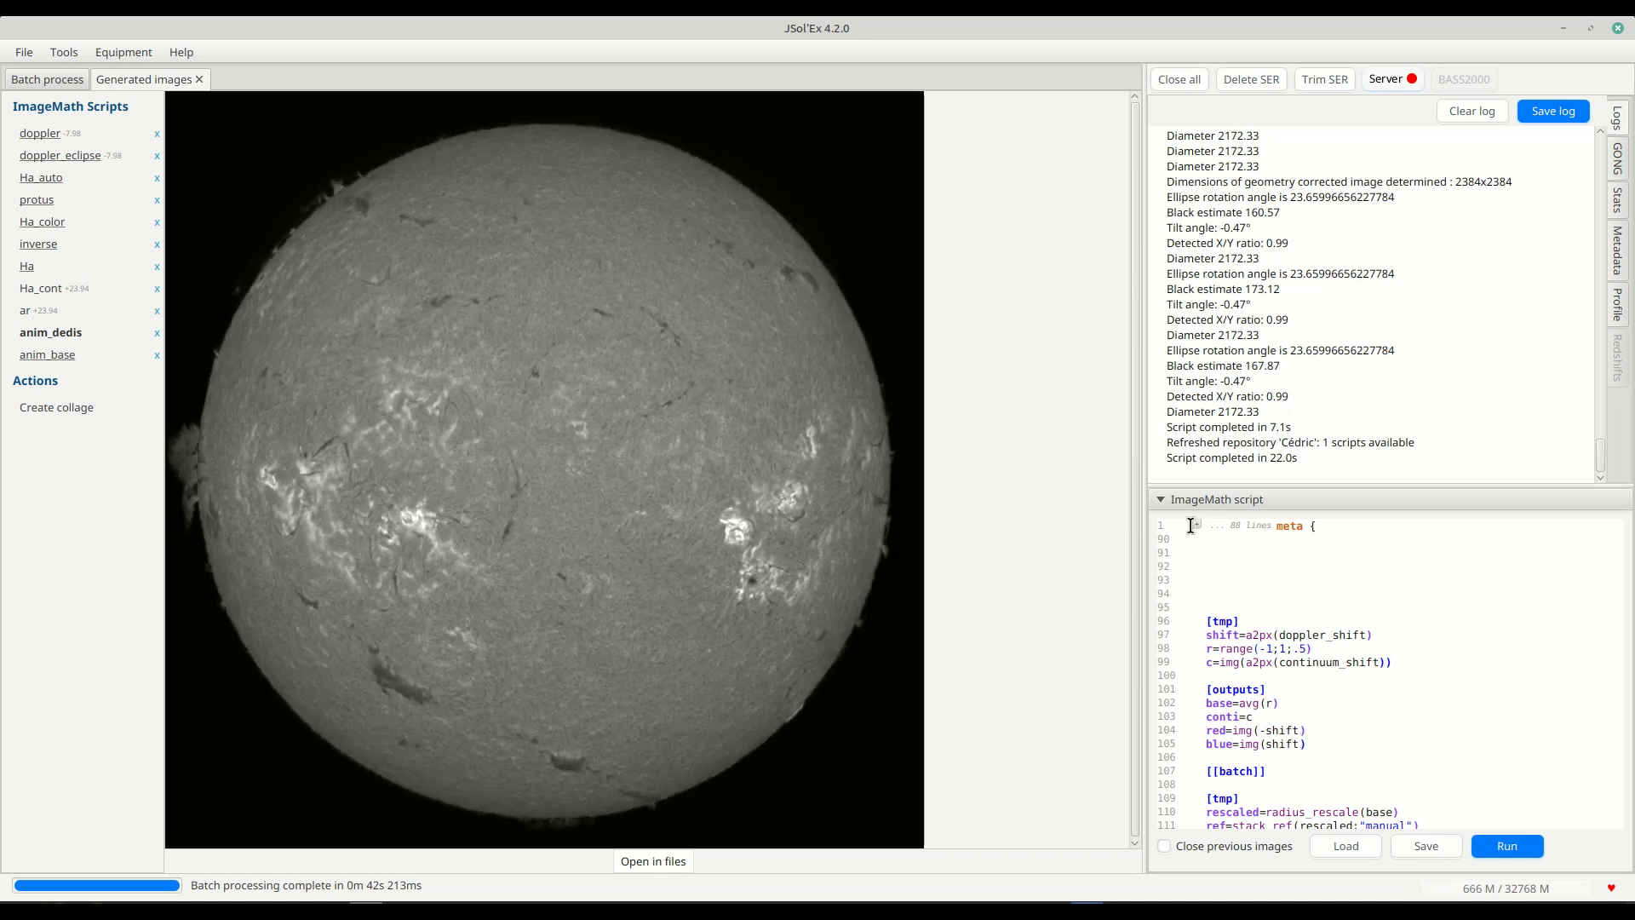
Expand the folded meta block in the ImageMath script and review its title, description, version and parameter definitions.
click(1195, 526)
scroll(1267, 640, down, 8)
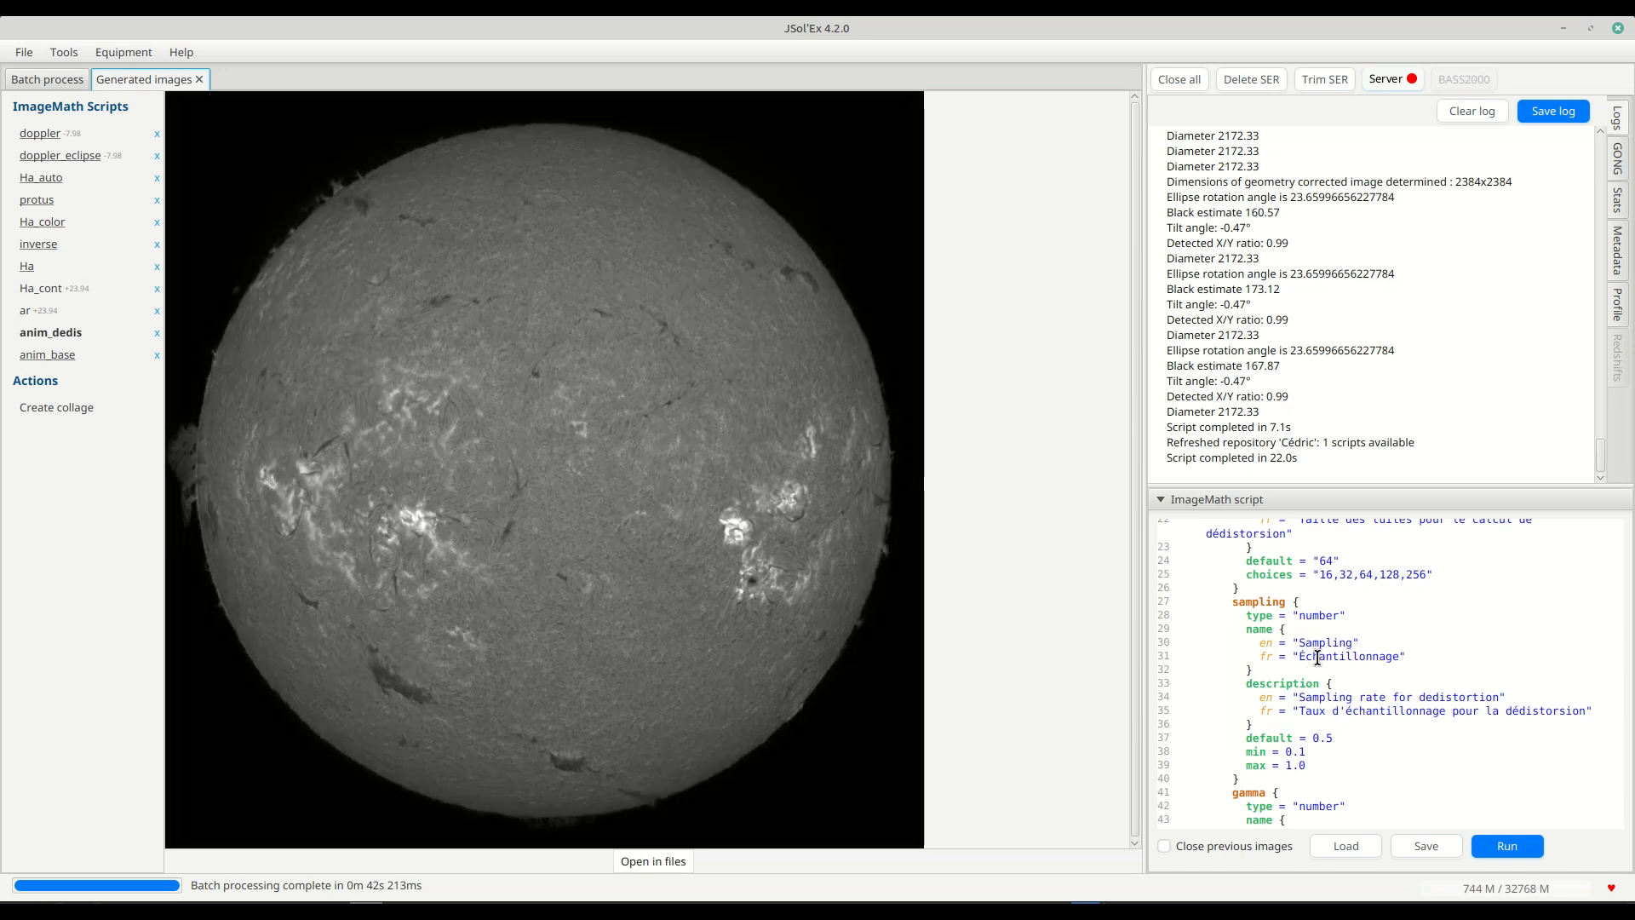
scroll(1321, 652, up, 3)
scroll(1321, 651, up, 2)
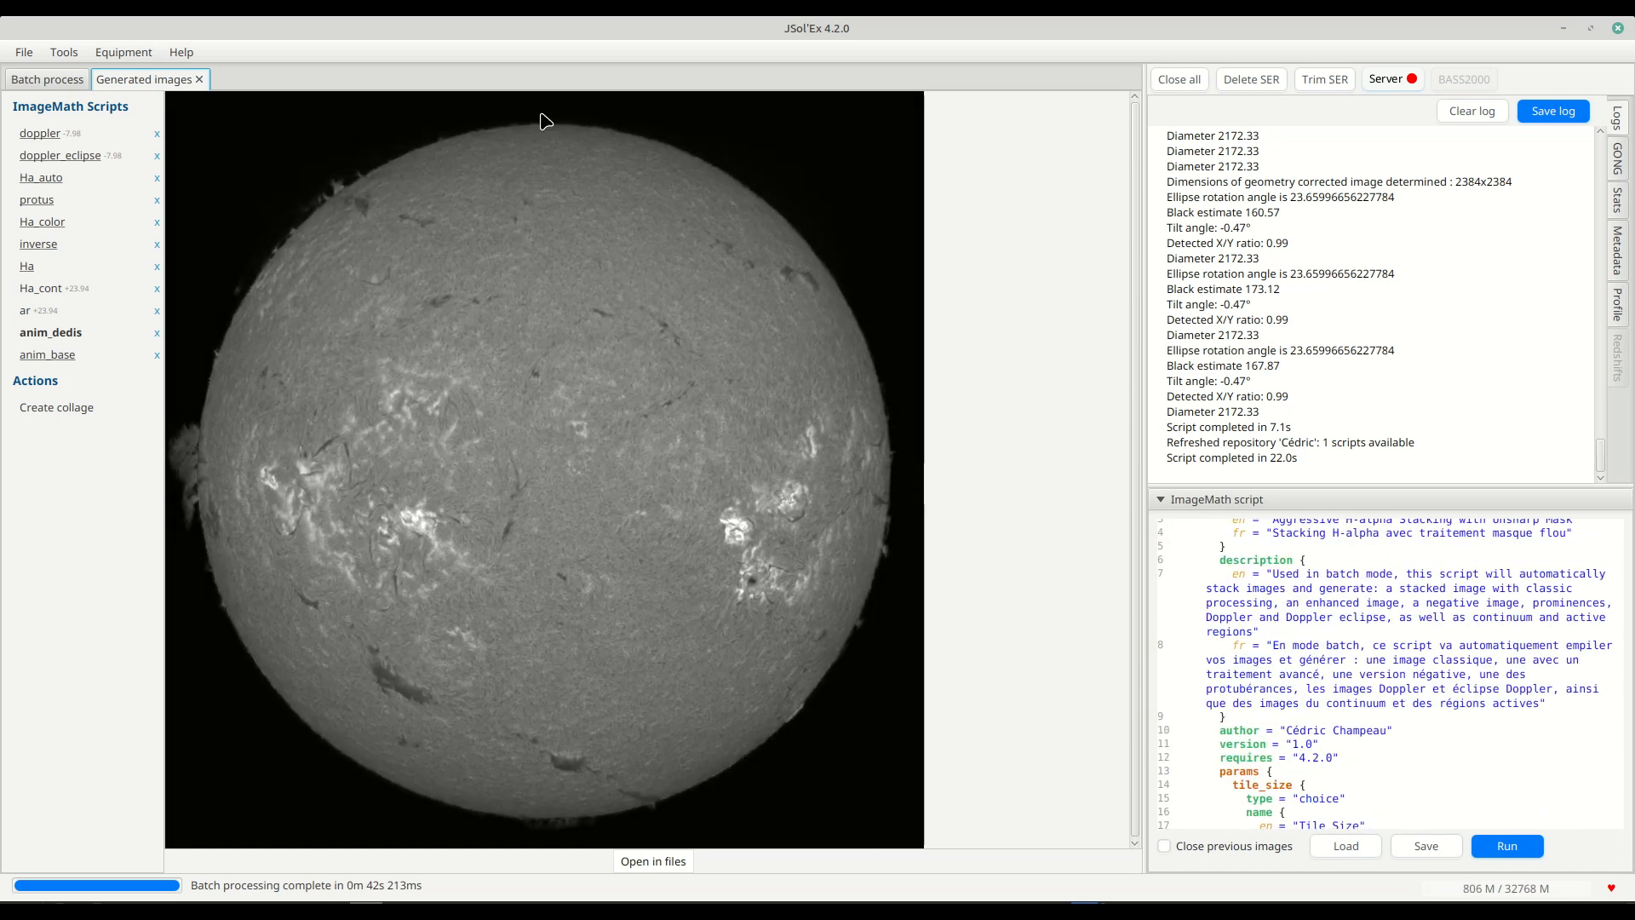
scroll(1277, 690, down, 3)
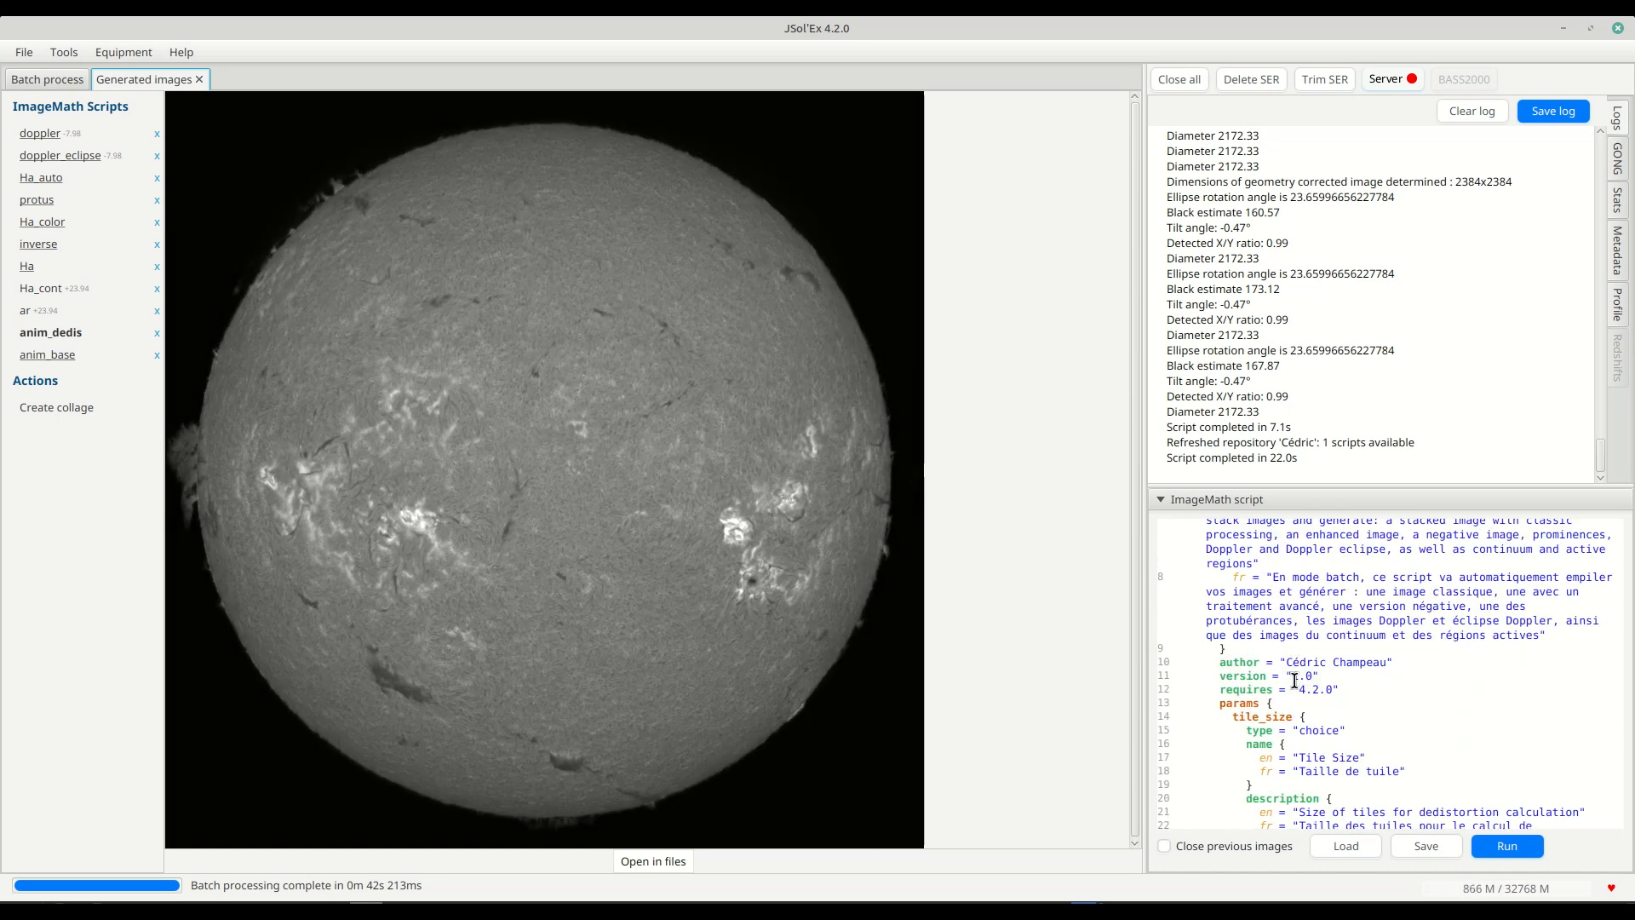
scroll(1294, 681, down, 8)
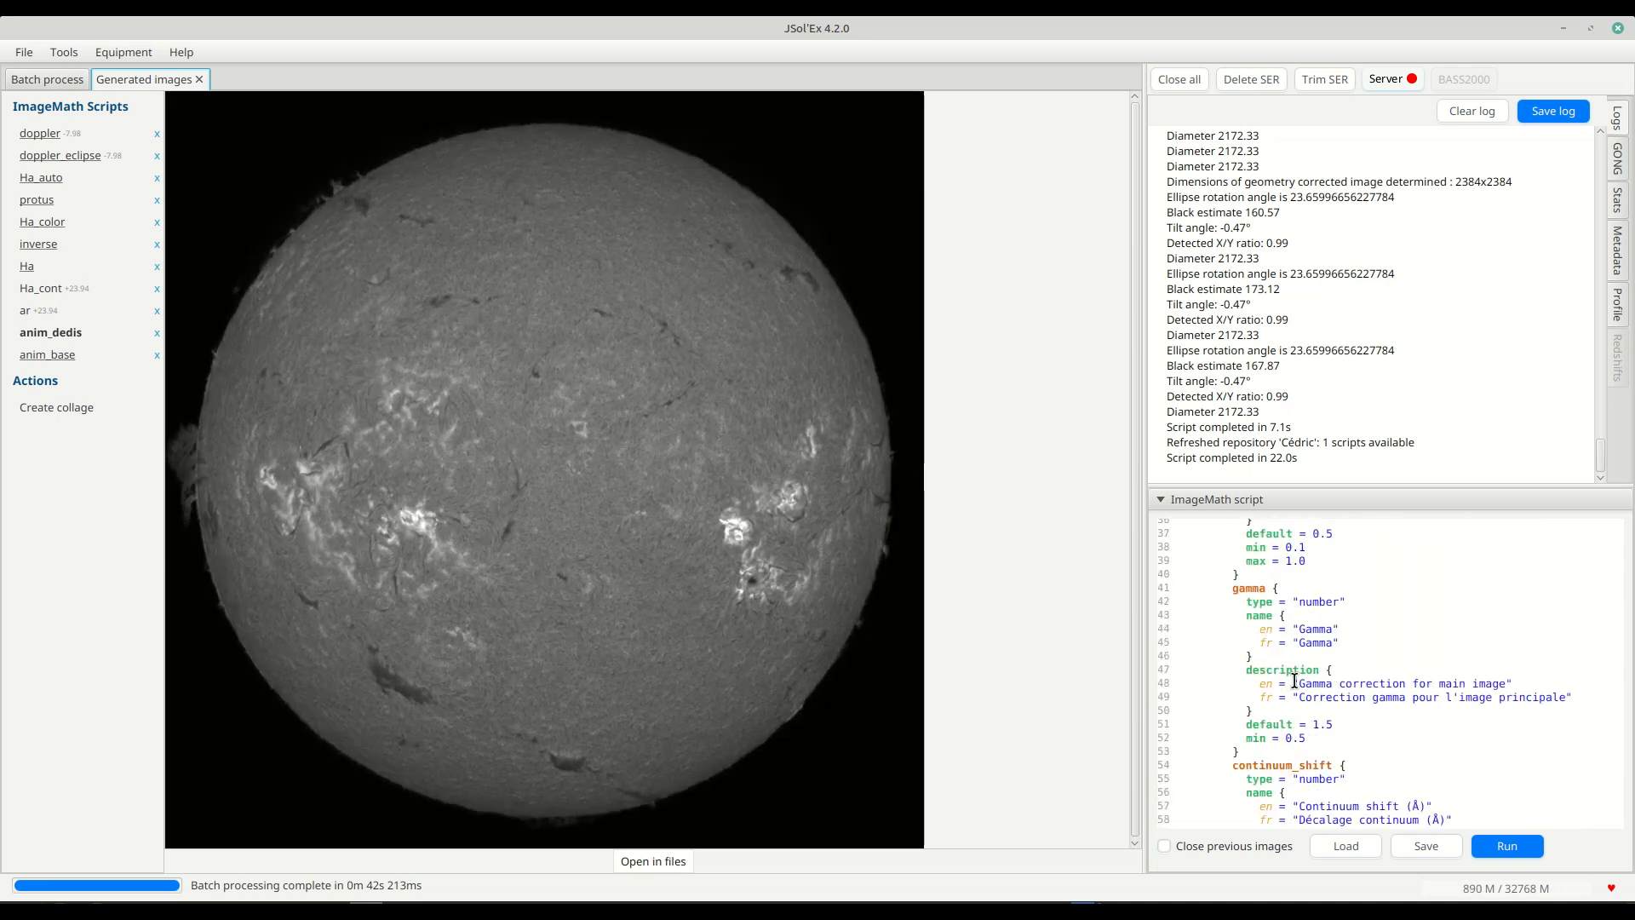
scroll(1294, 681, up, 12)
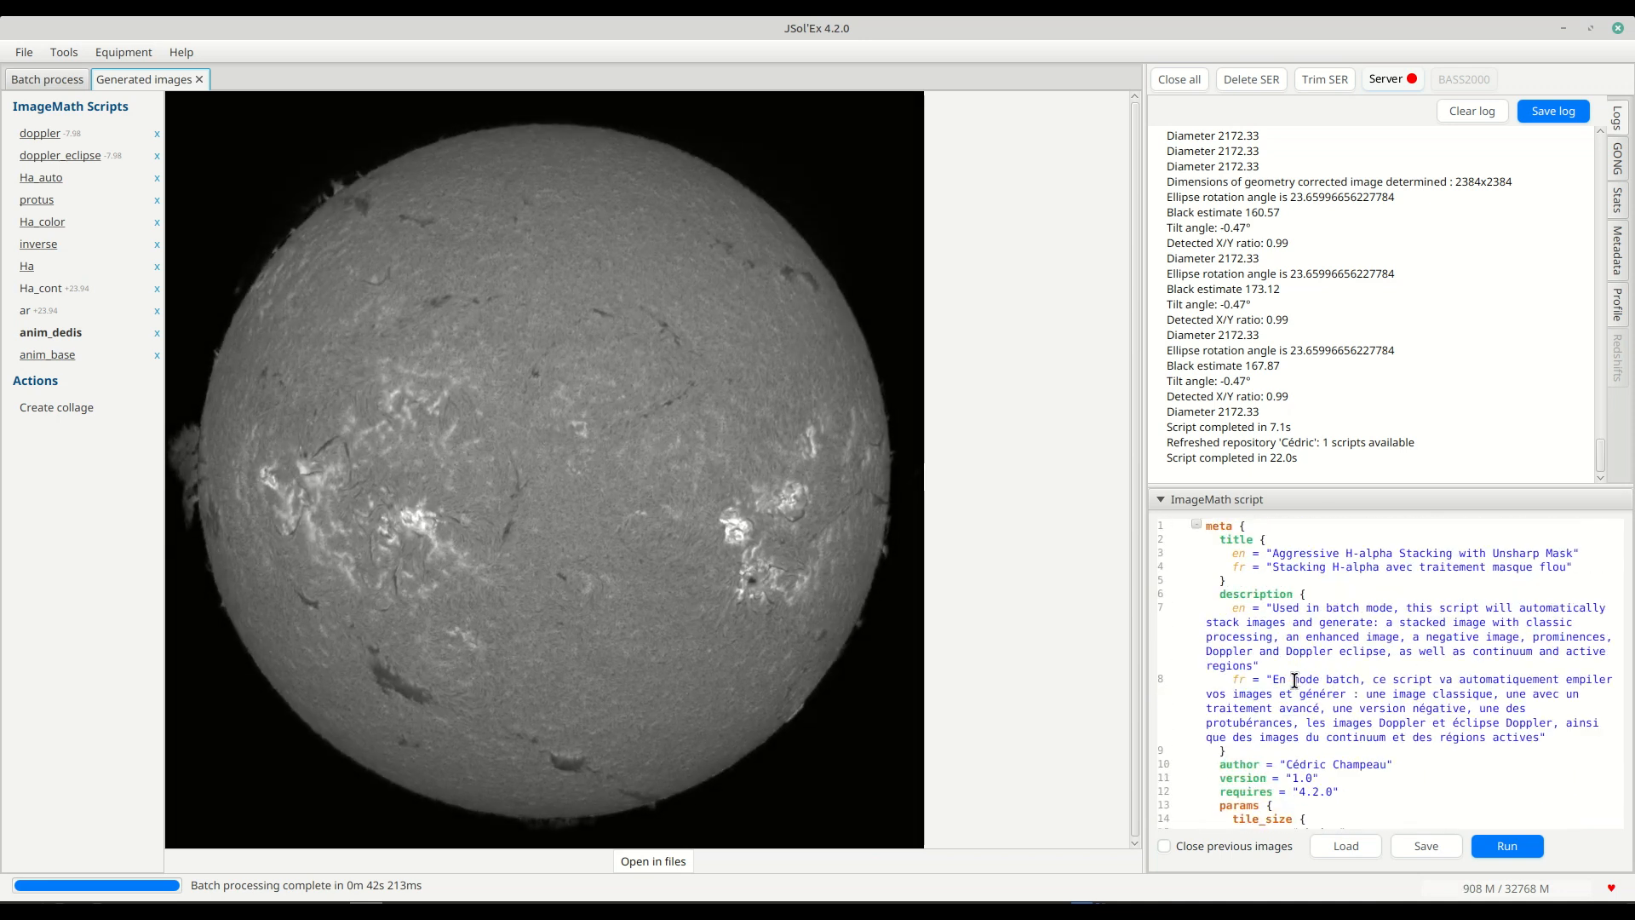
Open the metadata editor for the ImageMath script and inspect the author field.
right_click(1294, 679)
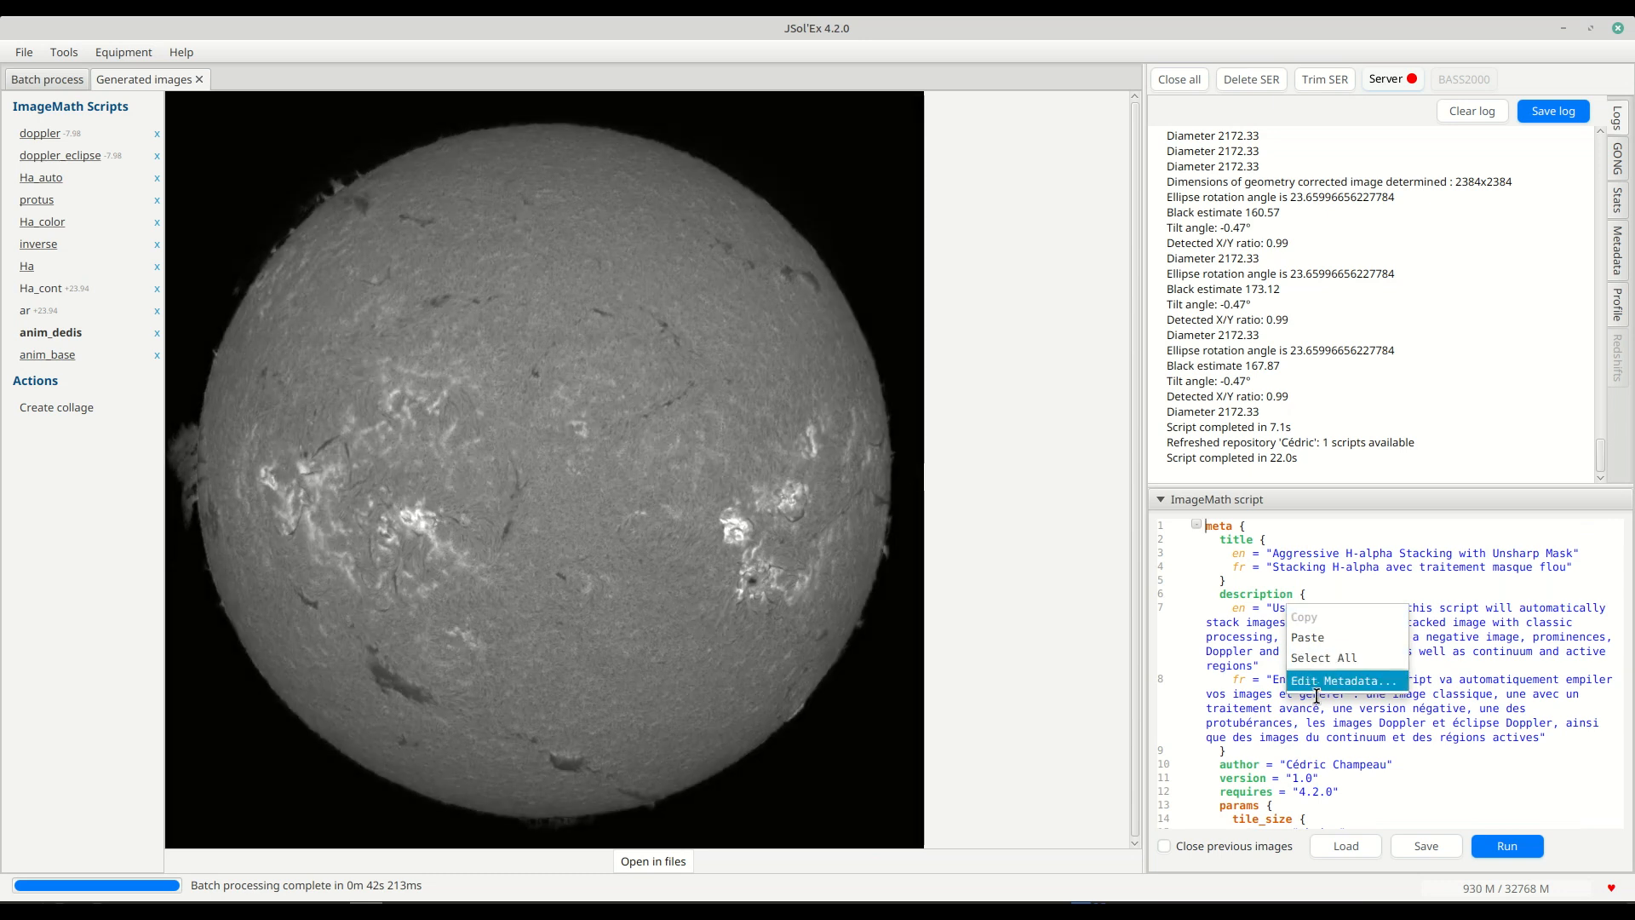
click(1320, 681)
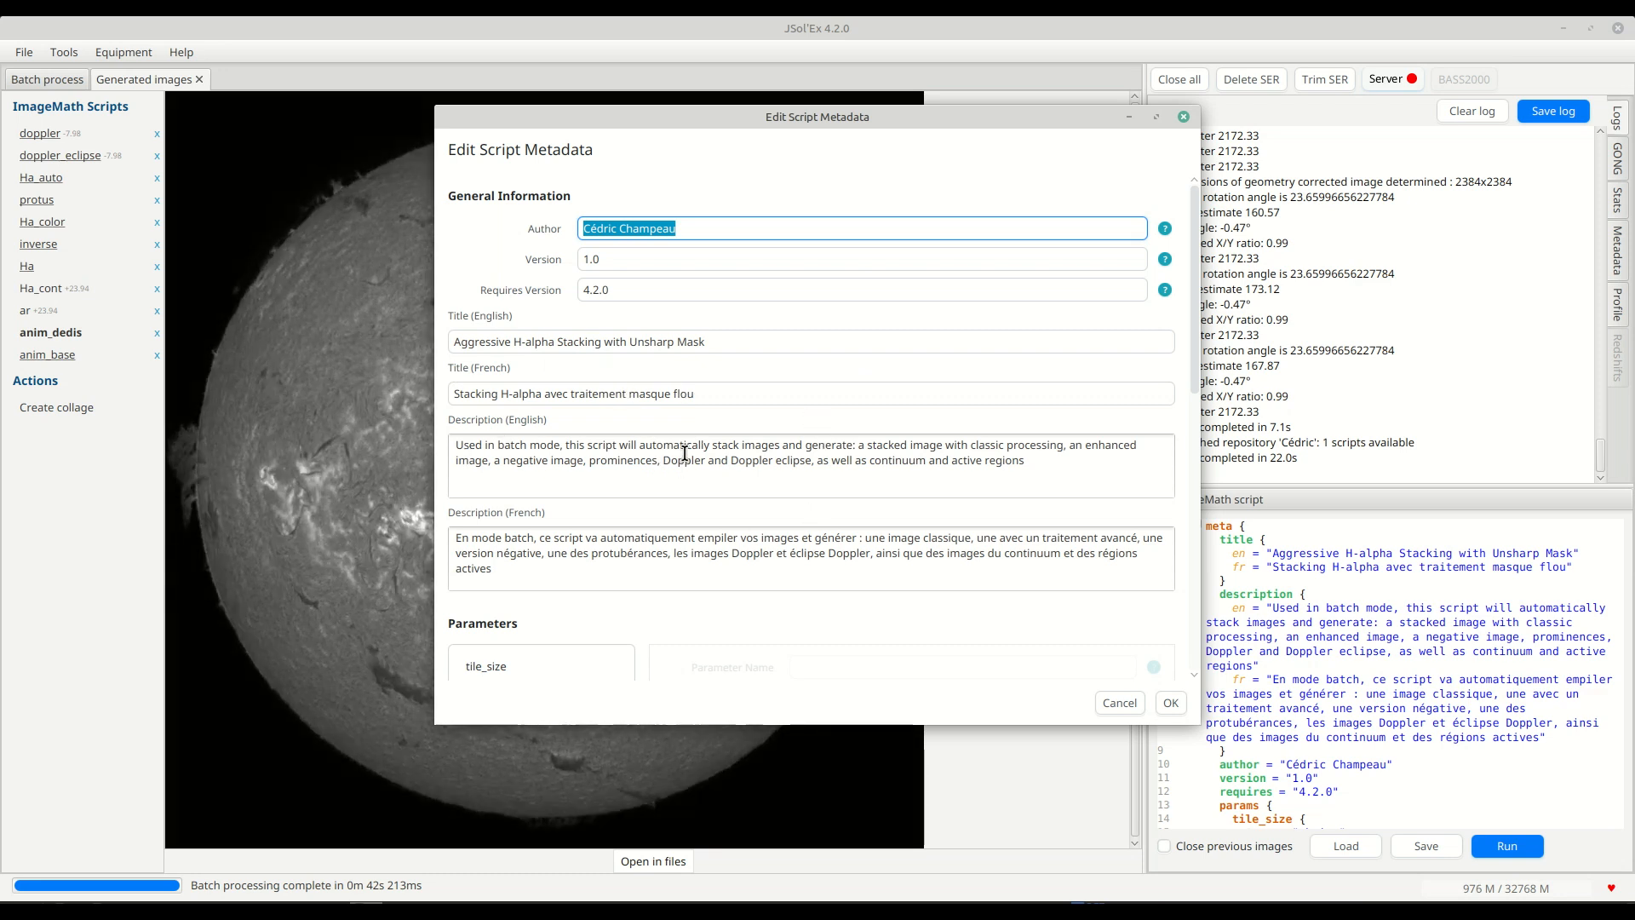
click(690, 226)
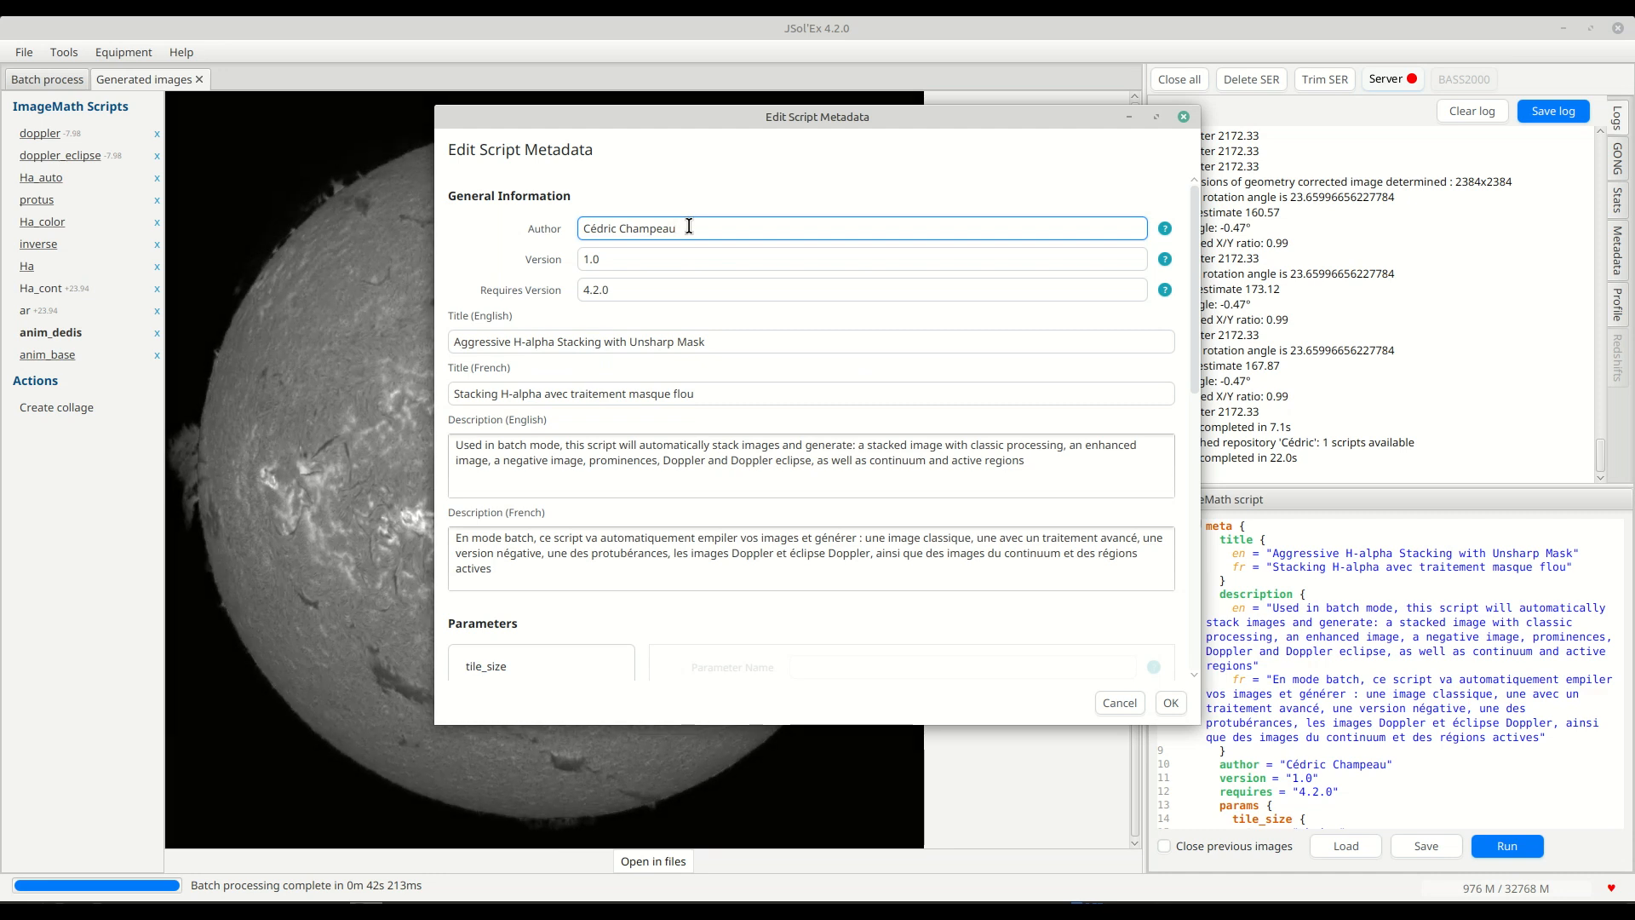
triple_click(689, 227)
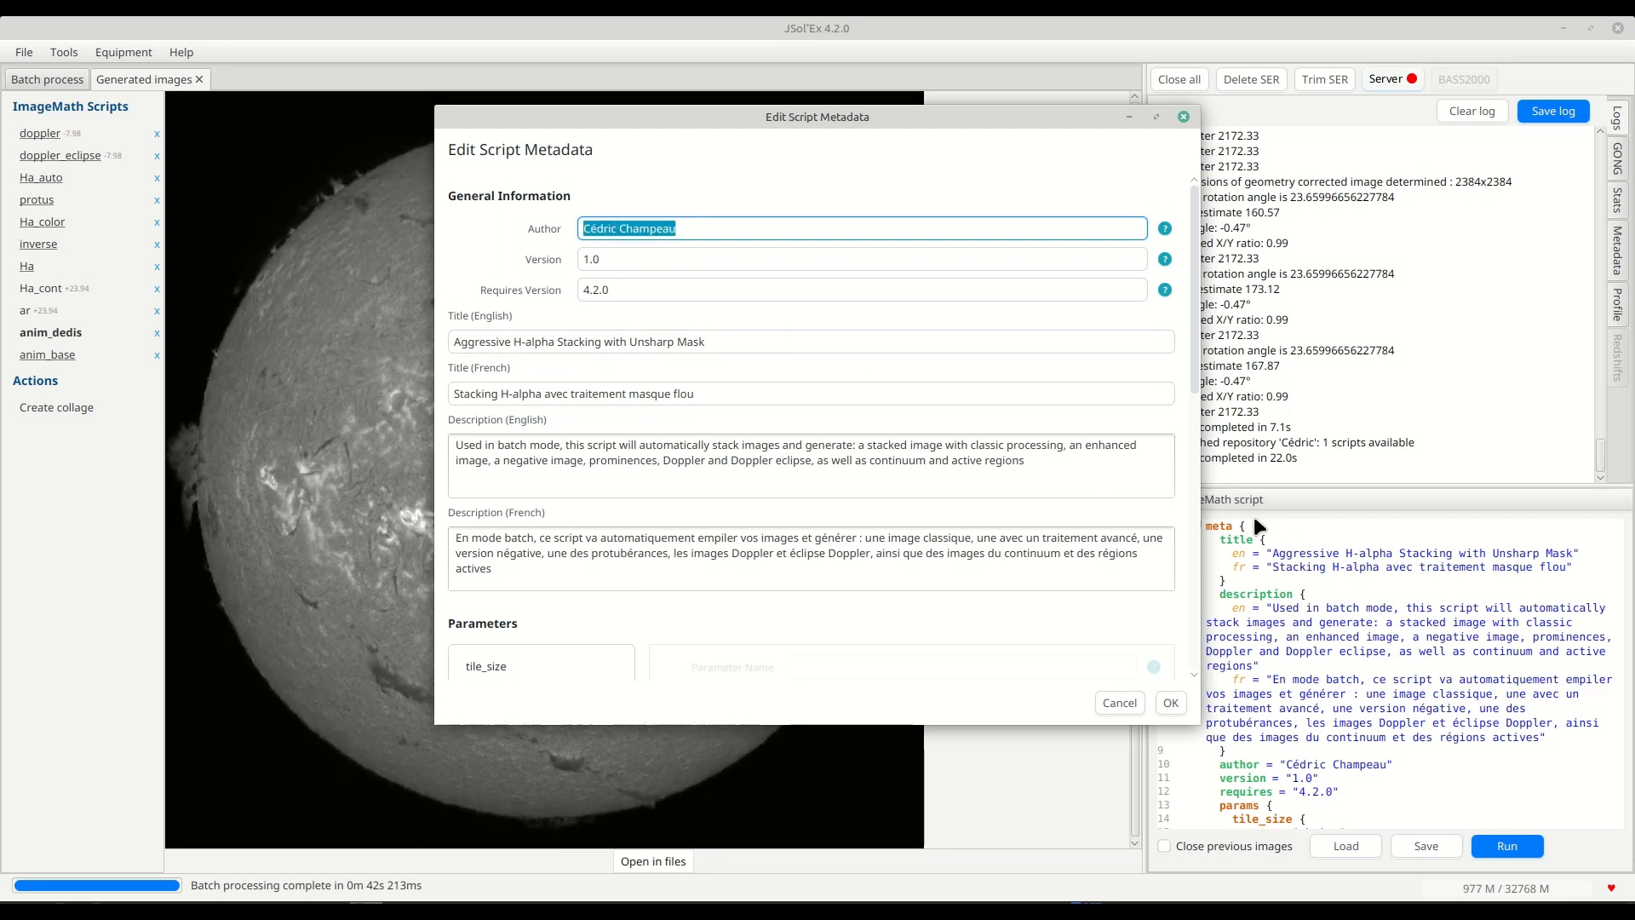
double_click(695, 227)
click(695, 226)
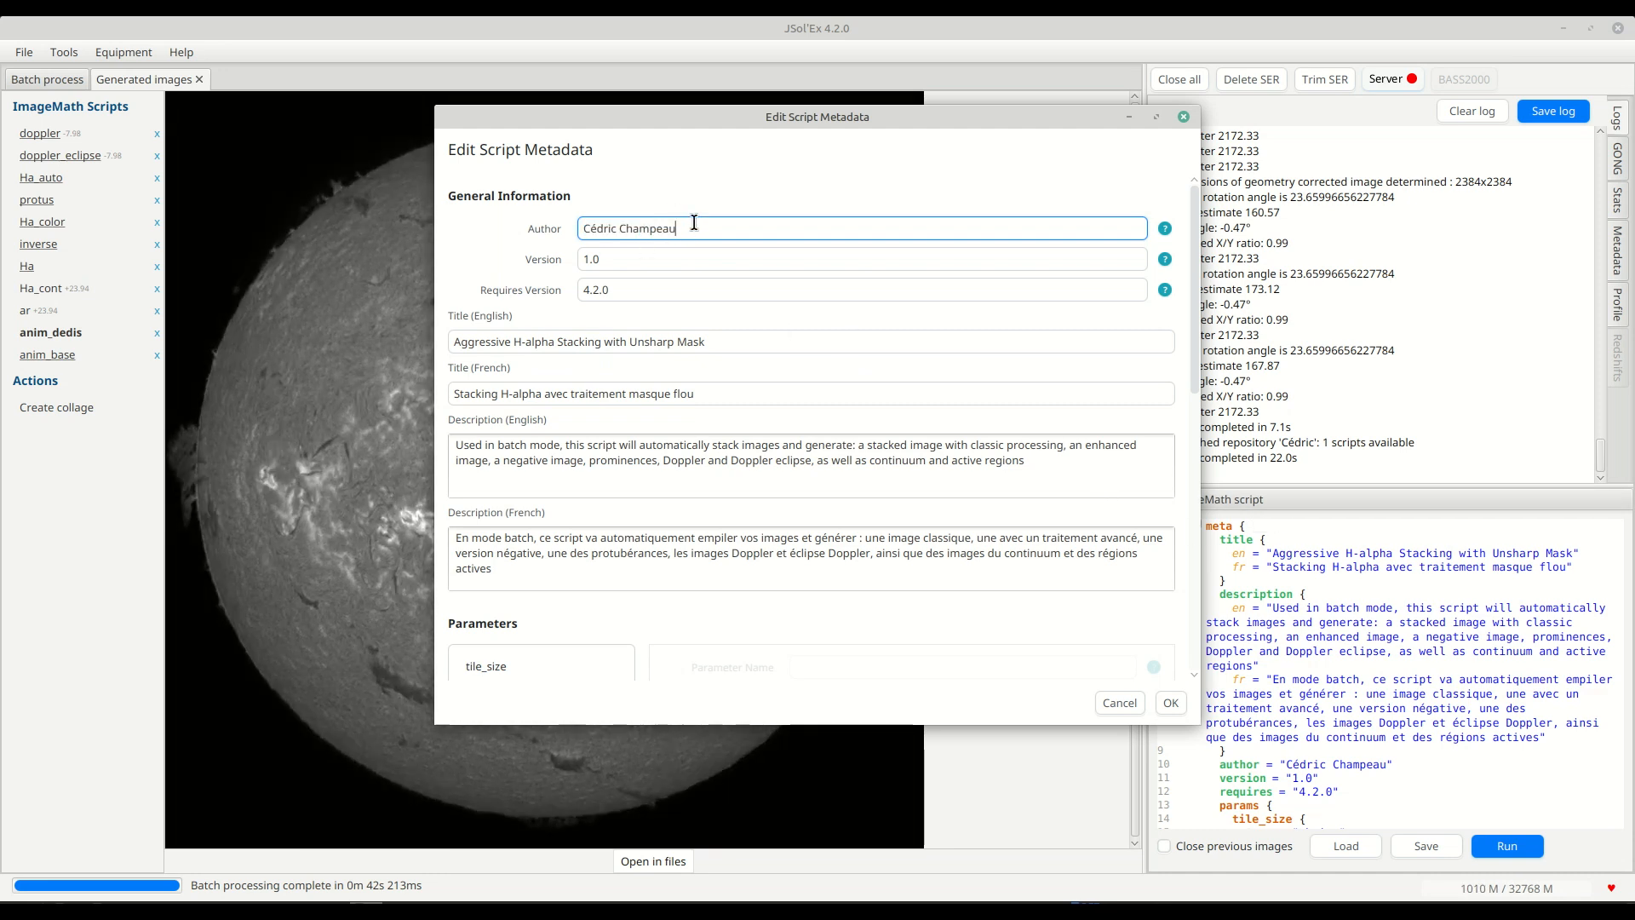
double_click(695, 228)
Try version 1.1 in the script metadata and restore it to 1.0.
click(659, 261)
double_click(659, 262)
click(659, 262)
key(BackSpace)
text(1)
key(BackSpace)
text(0)
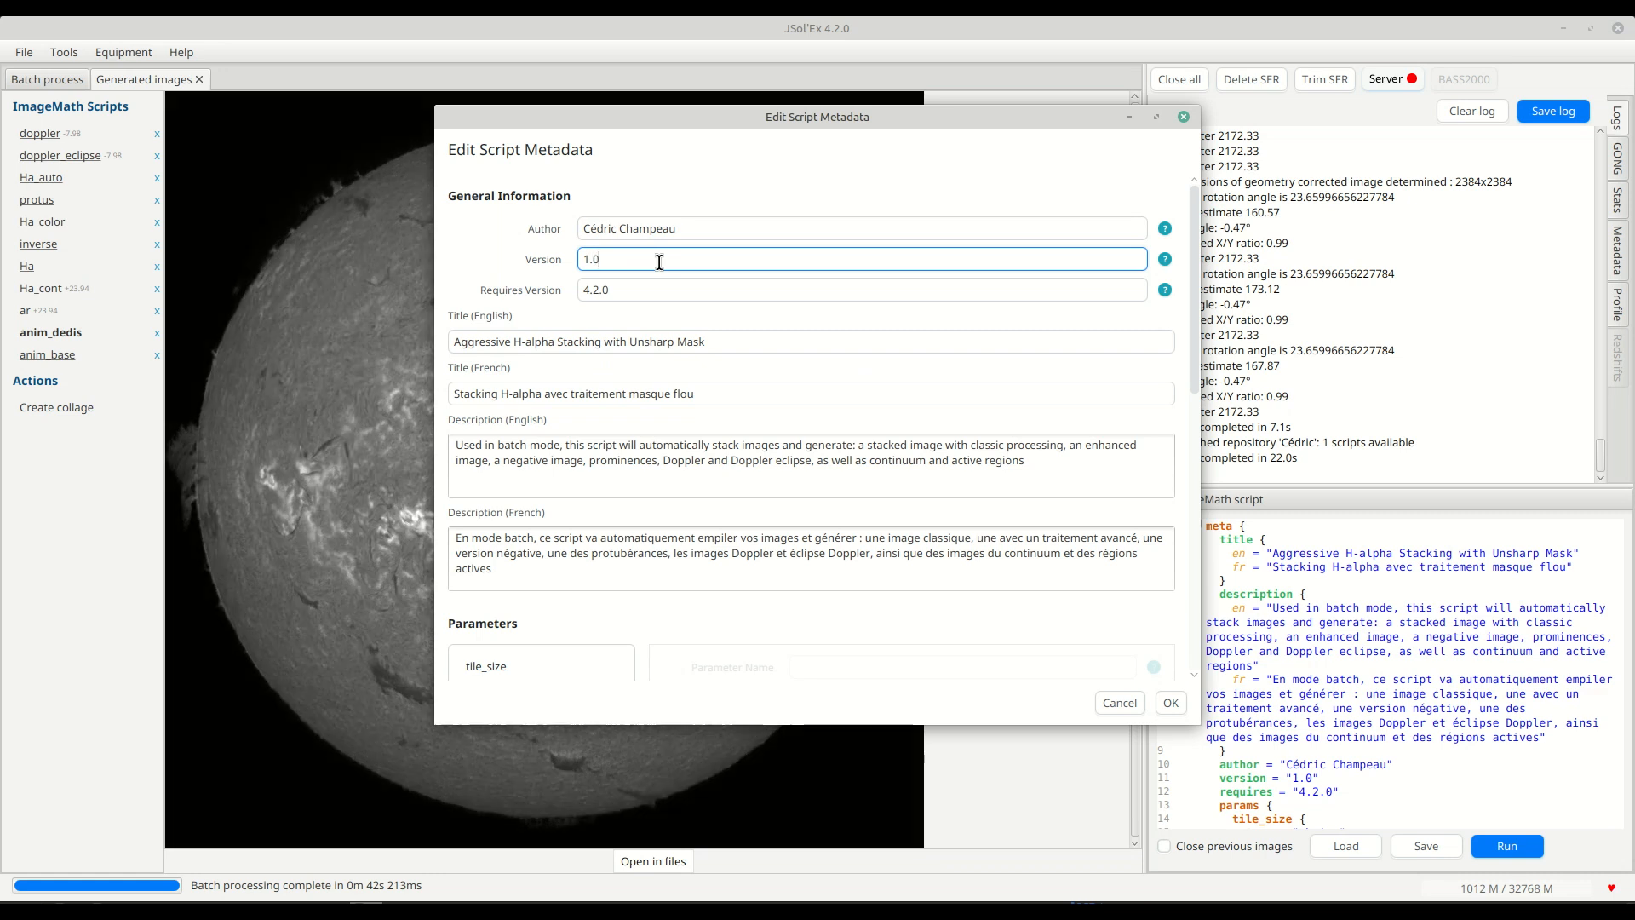
Check the required version field and look over the parameters section of the script metadata.
click(627, 294)
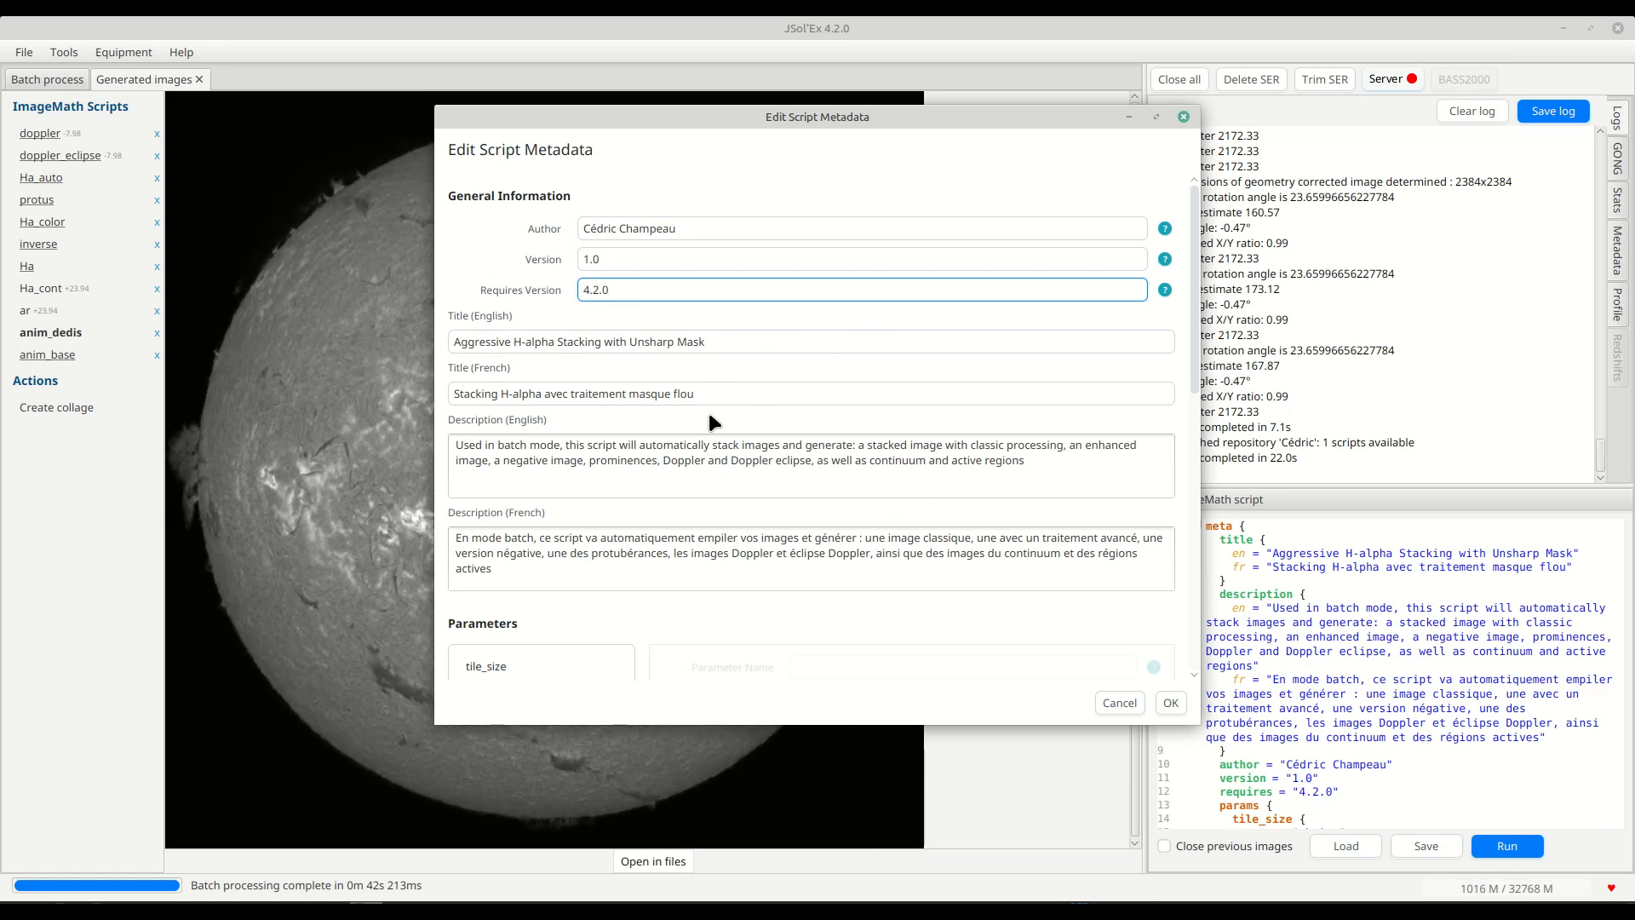
scroll(716, 407, down, 2)
scroll(716, 407, down, 2)
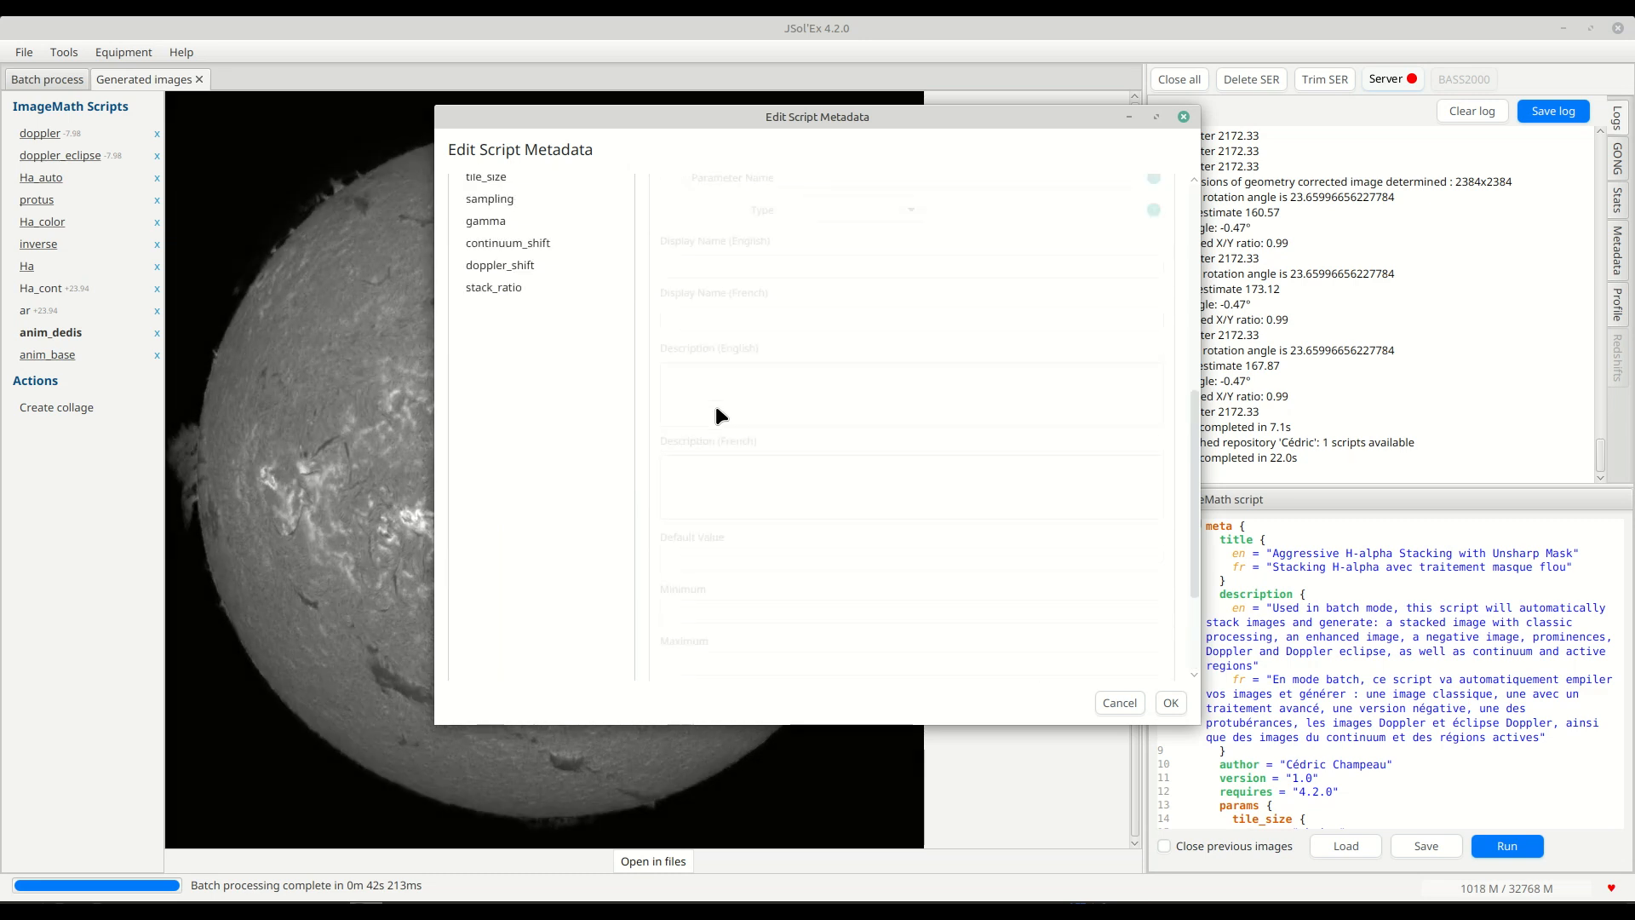
scroll(717, 404, up, 4)
Examine the English and French titles and descriptions in the script metadata, down to the parameter list.
triple_click(730, 329)
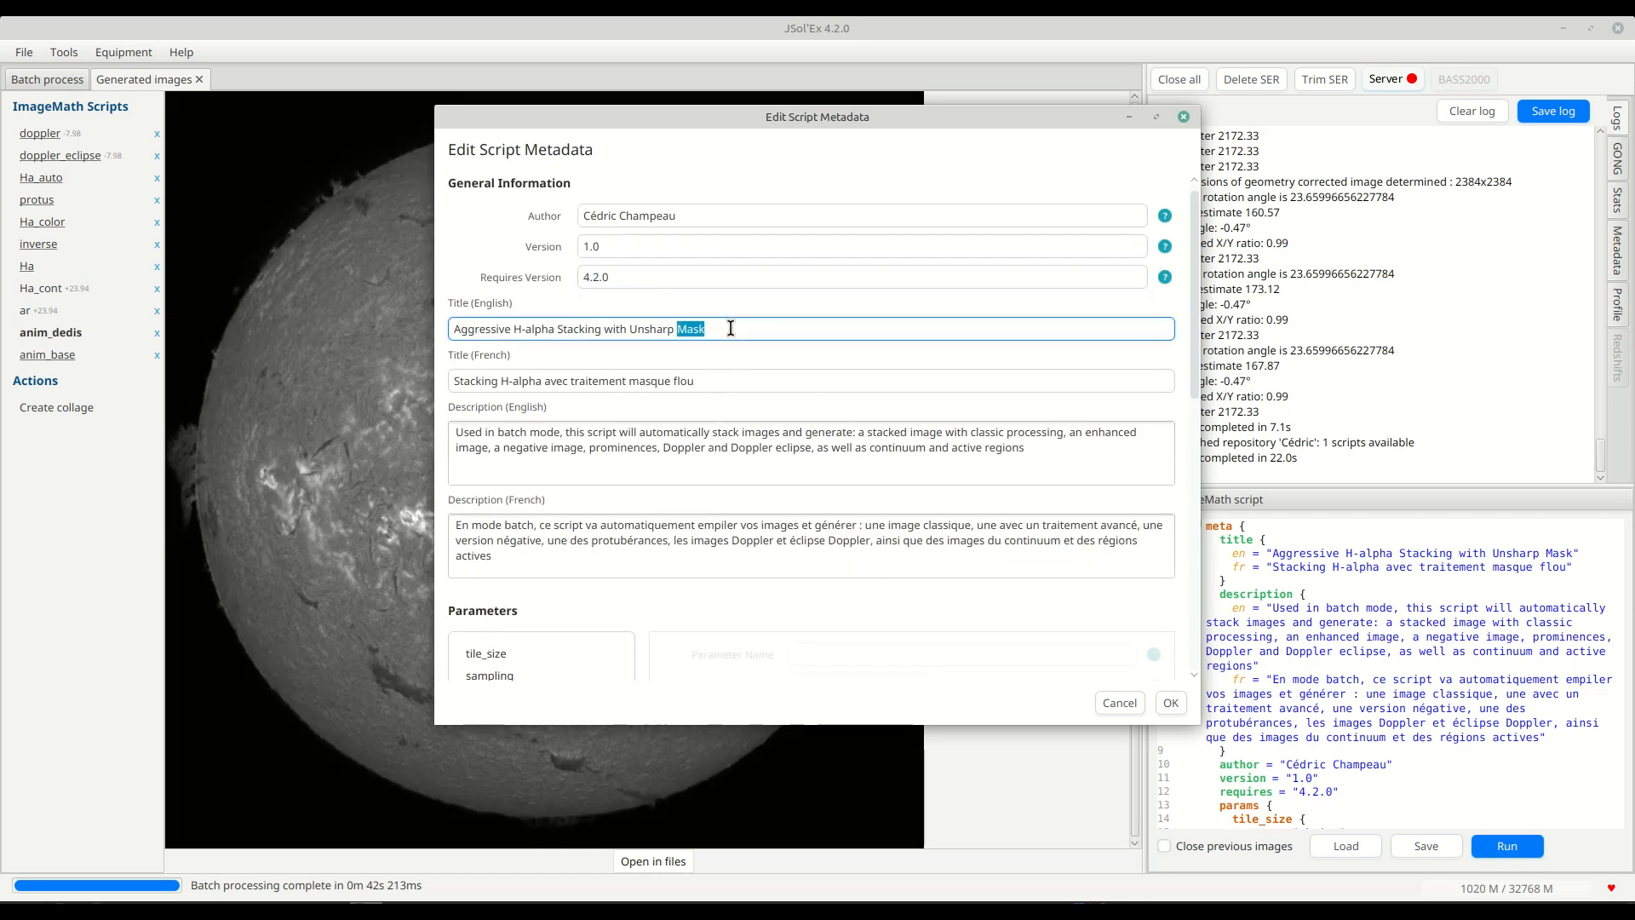
triple_click(729, 329)
triple_click(731, 380)
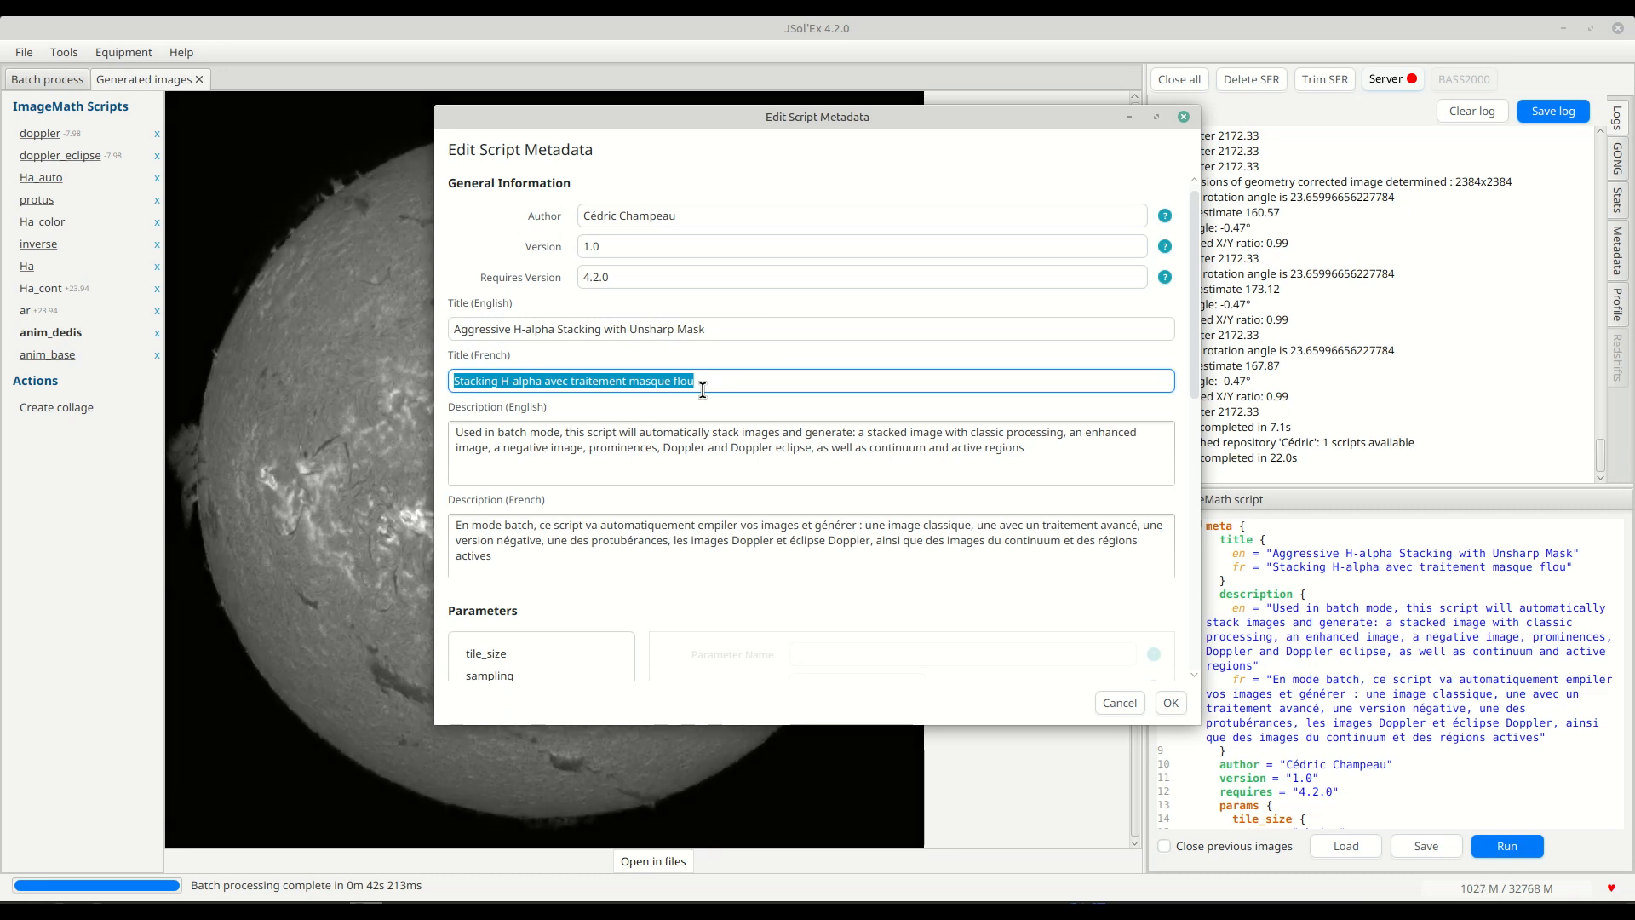
double_click(706, 382)
triple_click(705, 381)
double_click(577, 457)
click(581, 451)
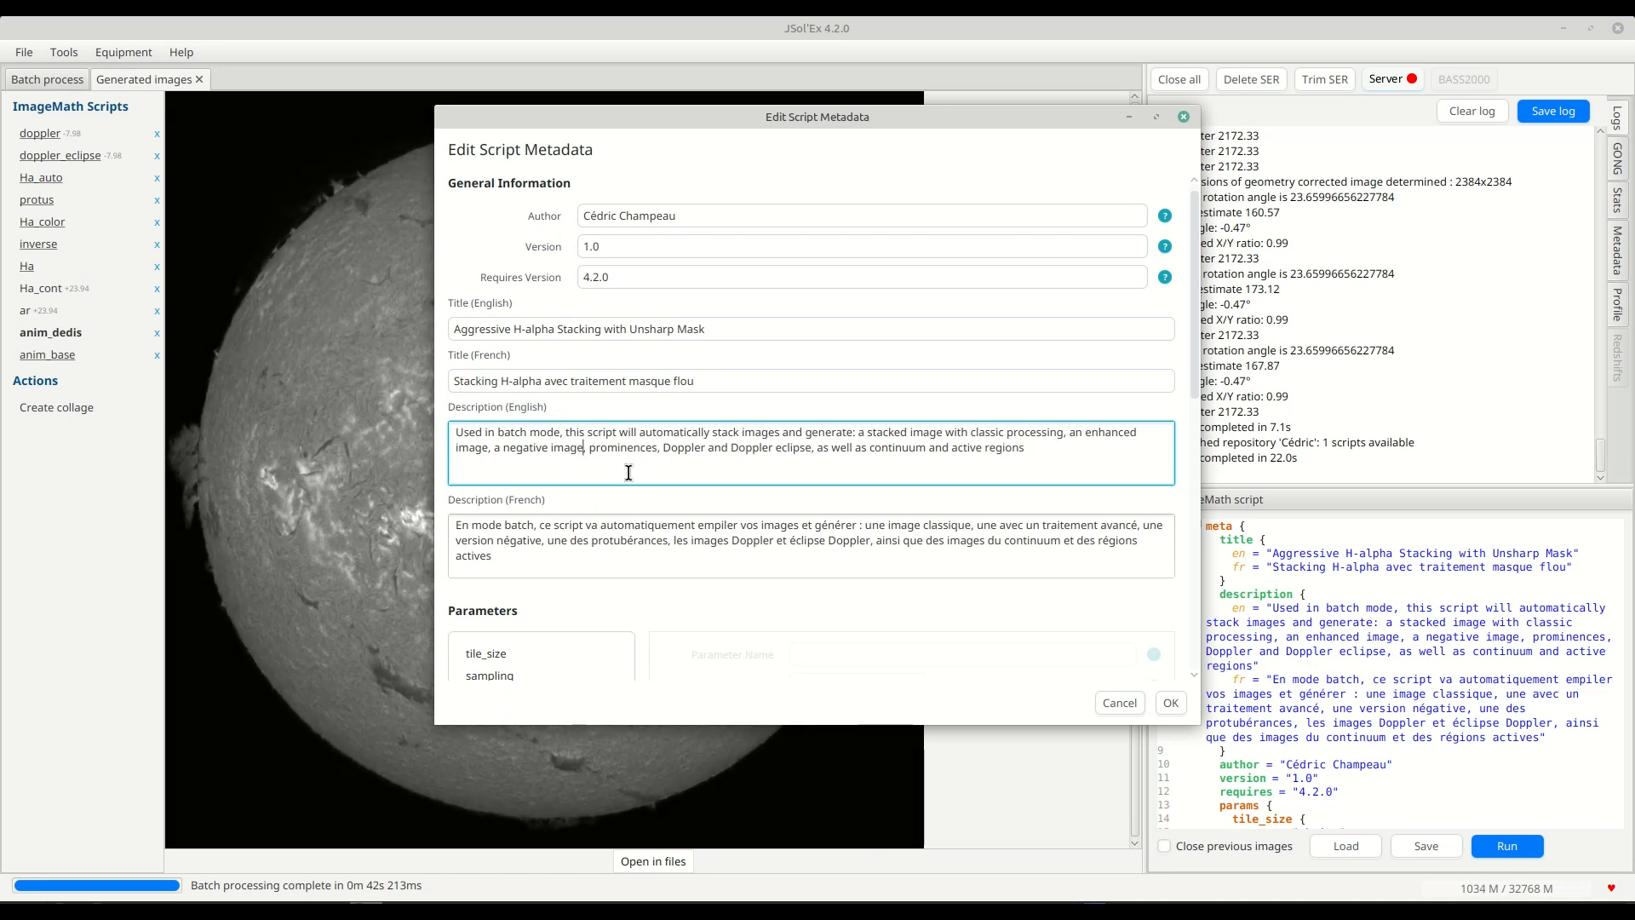
scroll(625, 468, down, 5)
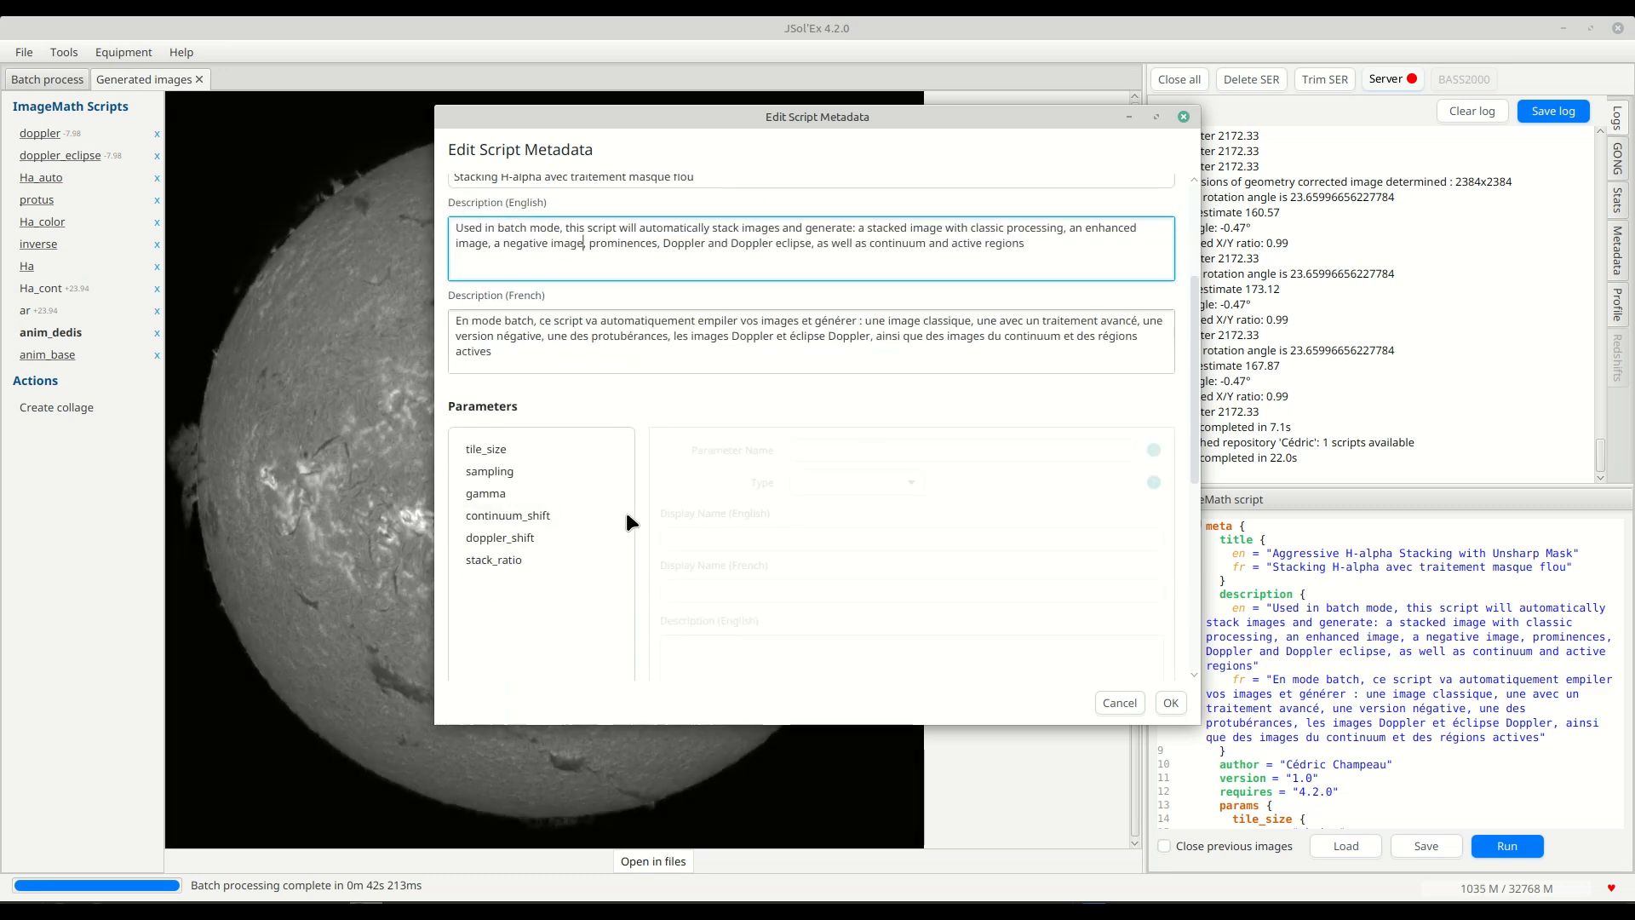
Look through the definitions of the tile_size, sampling and stack_ratio parameters in the script metadata.
scroll(626, 512, down, 2)
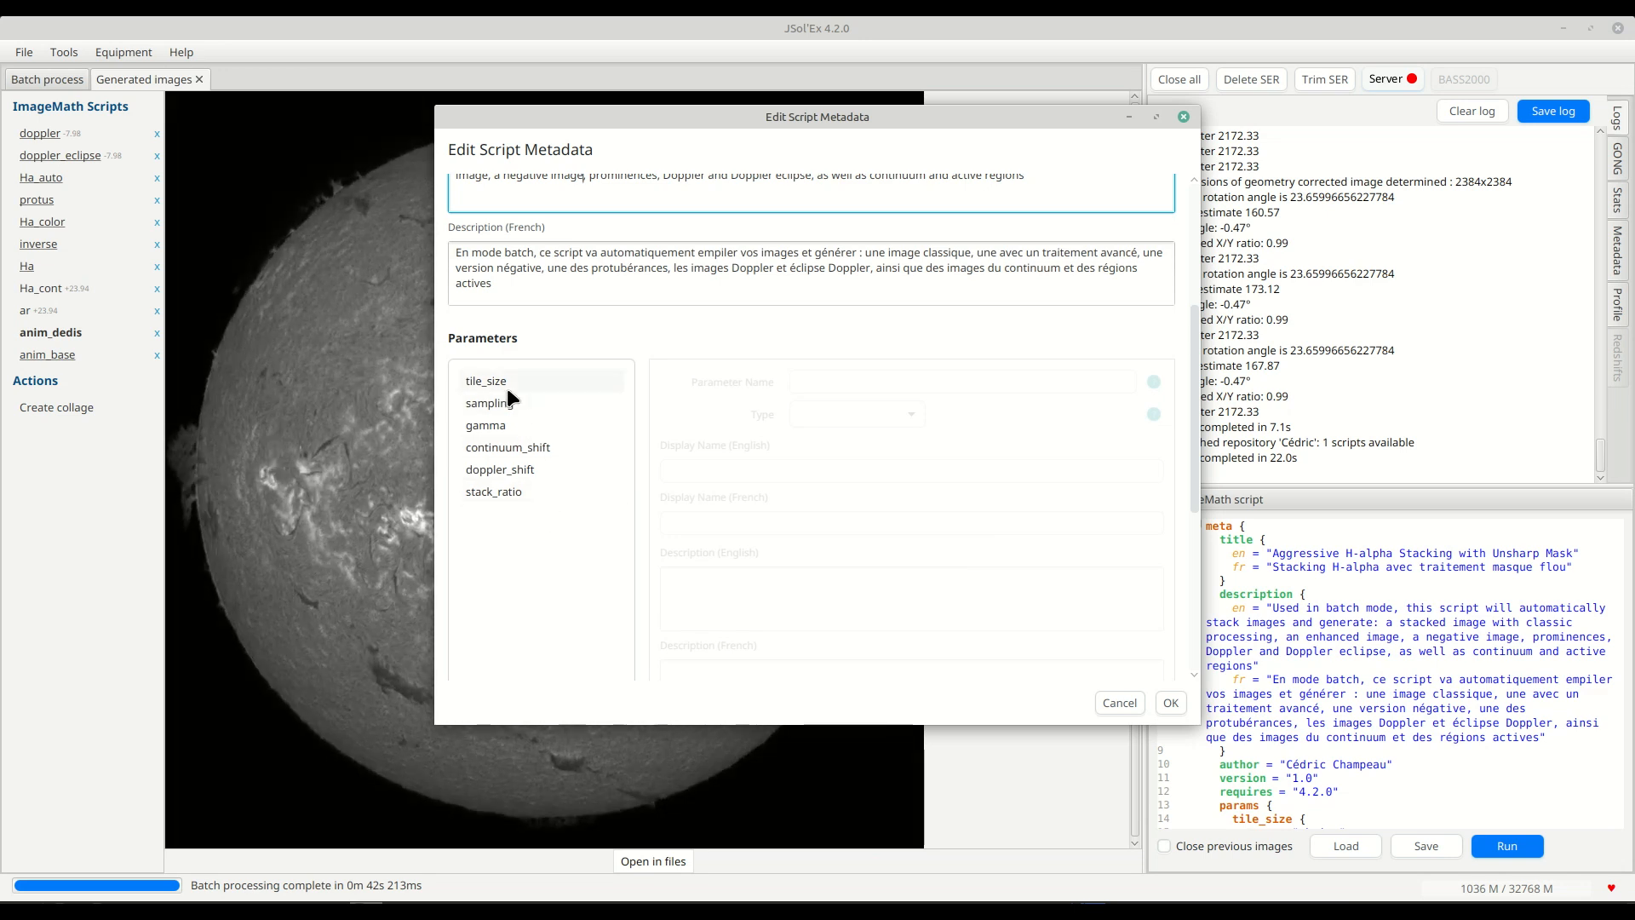
click(505, 384)
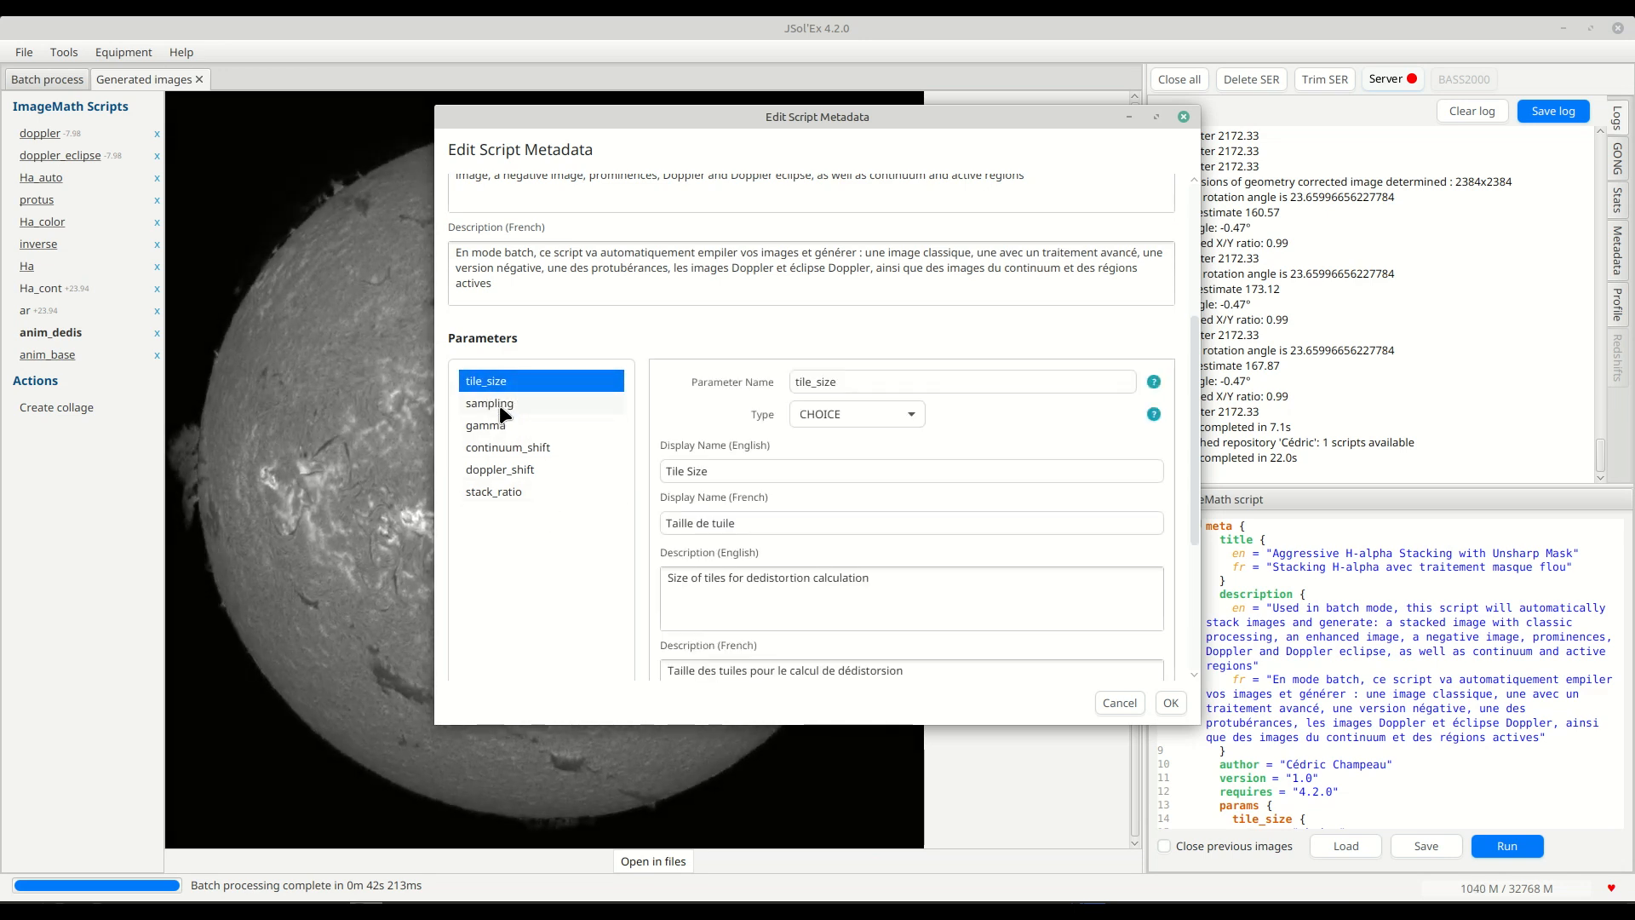
click(499, 405)
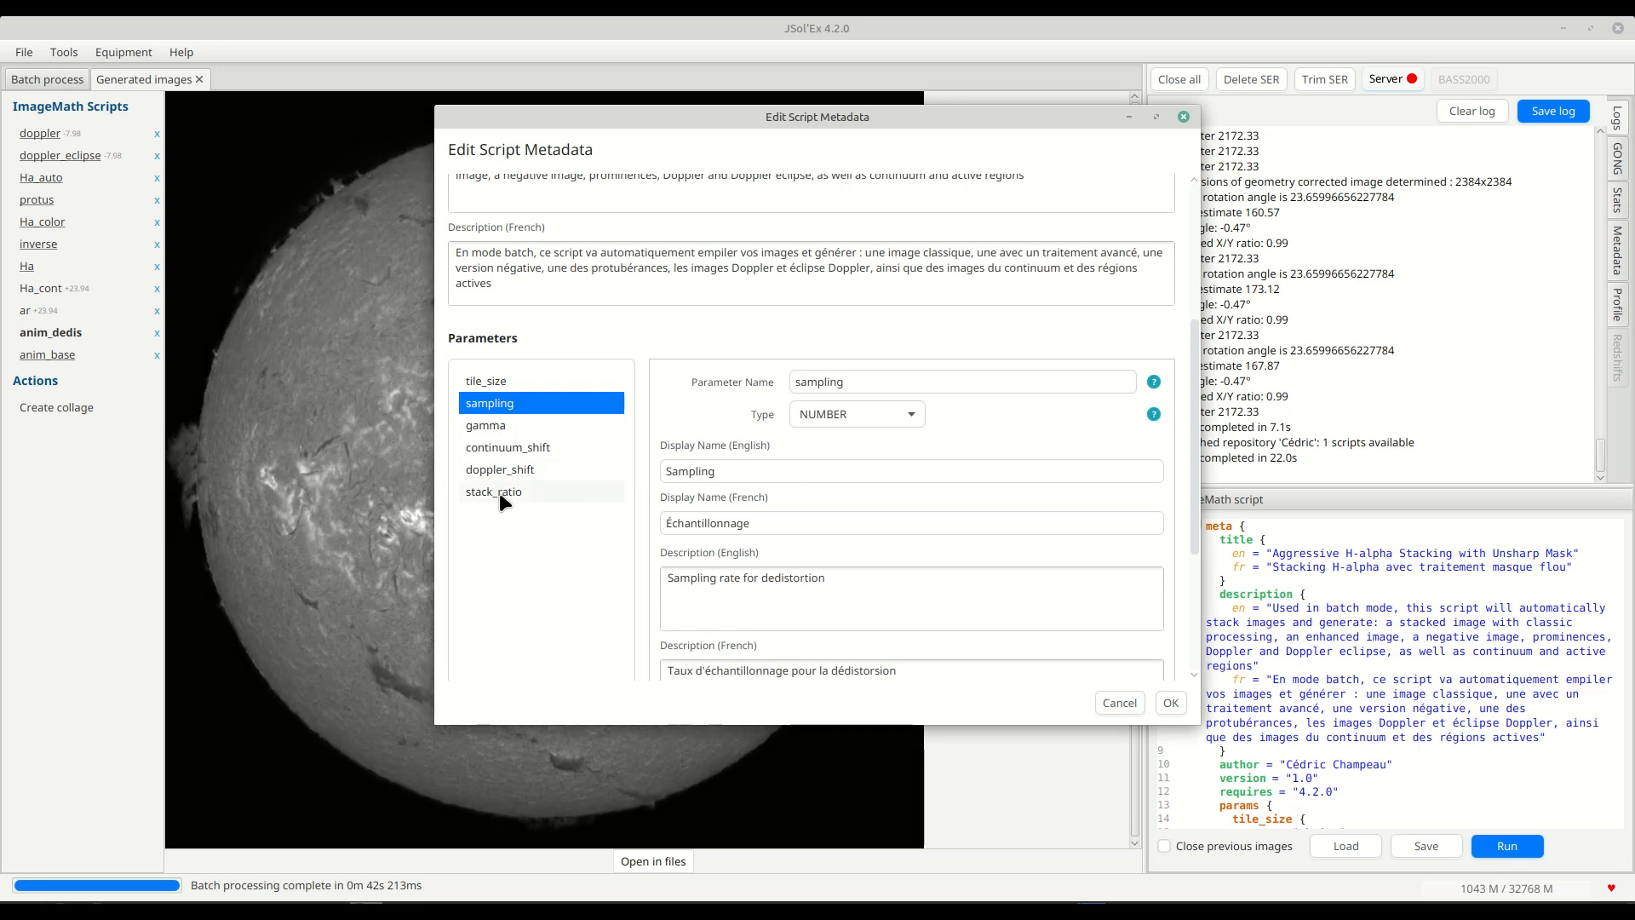
click(499, 493)
scroll(528, 482, up, 2)
scroll(528, 482, up, 1)
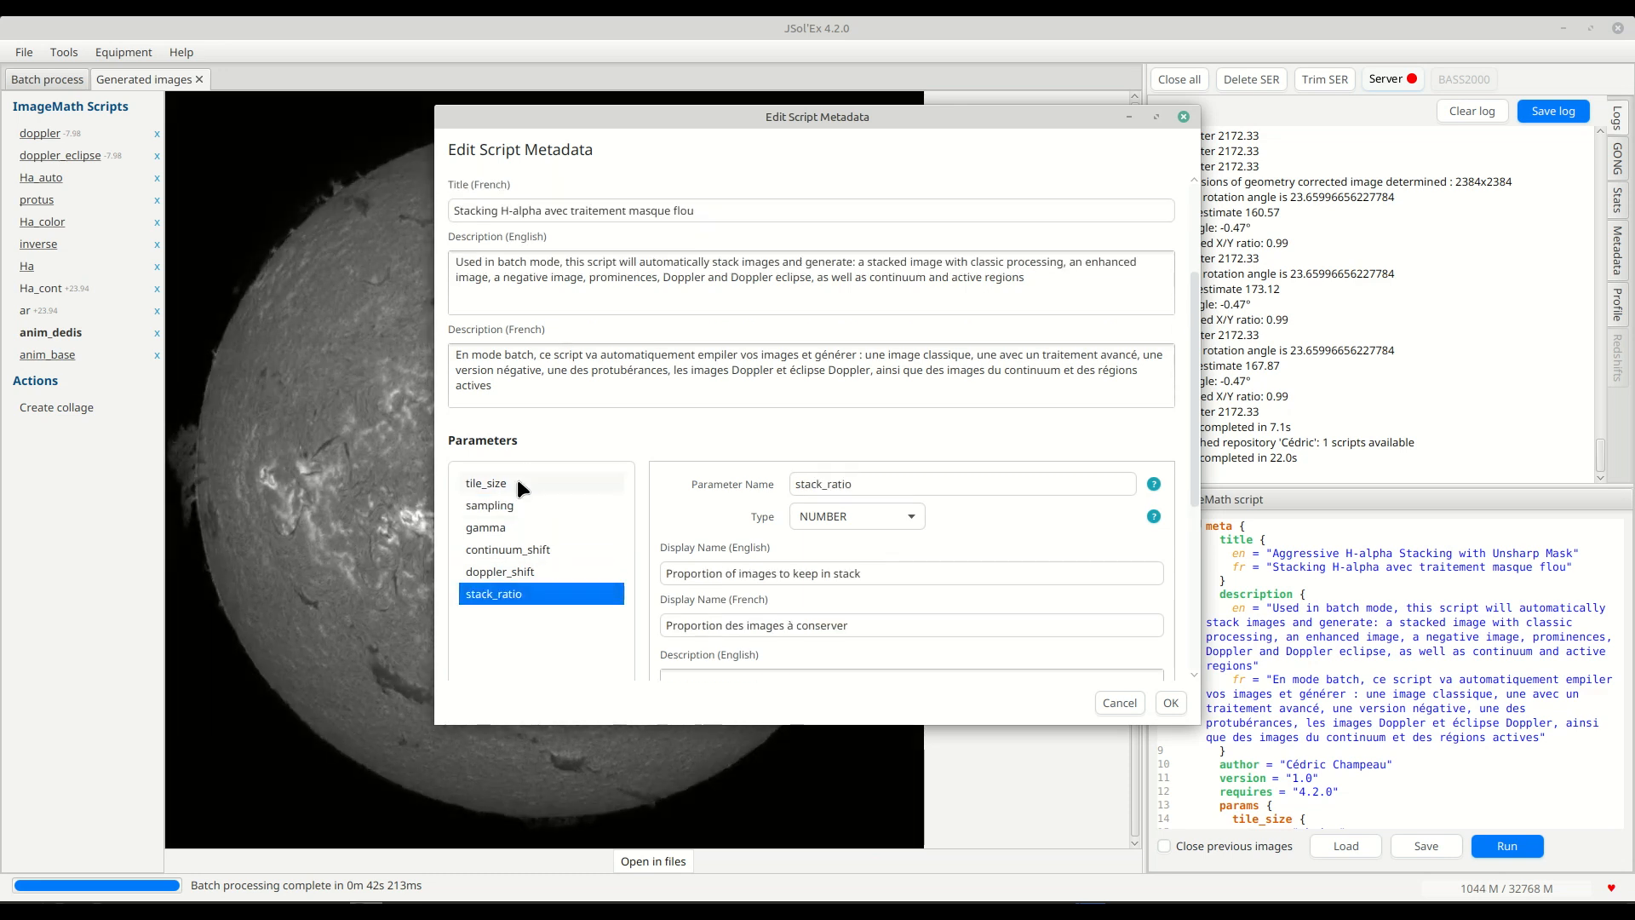
Examine the tile_size parameter's name, type, display names, descriptions and default value.
click(513, 482)
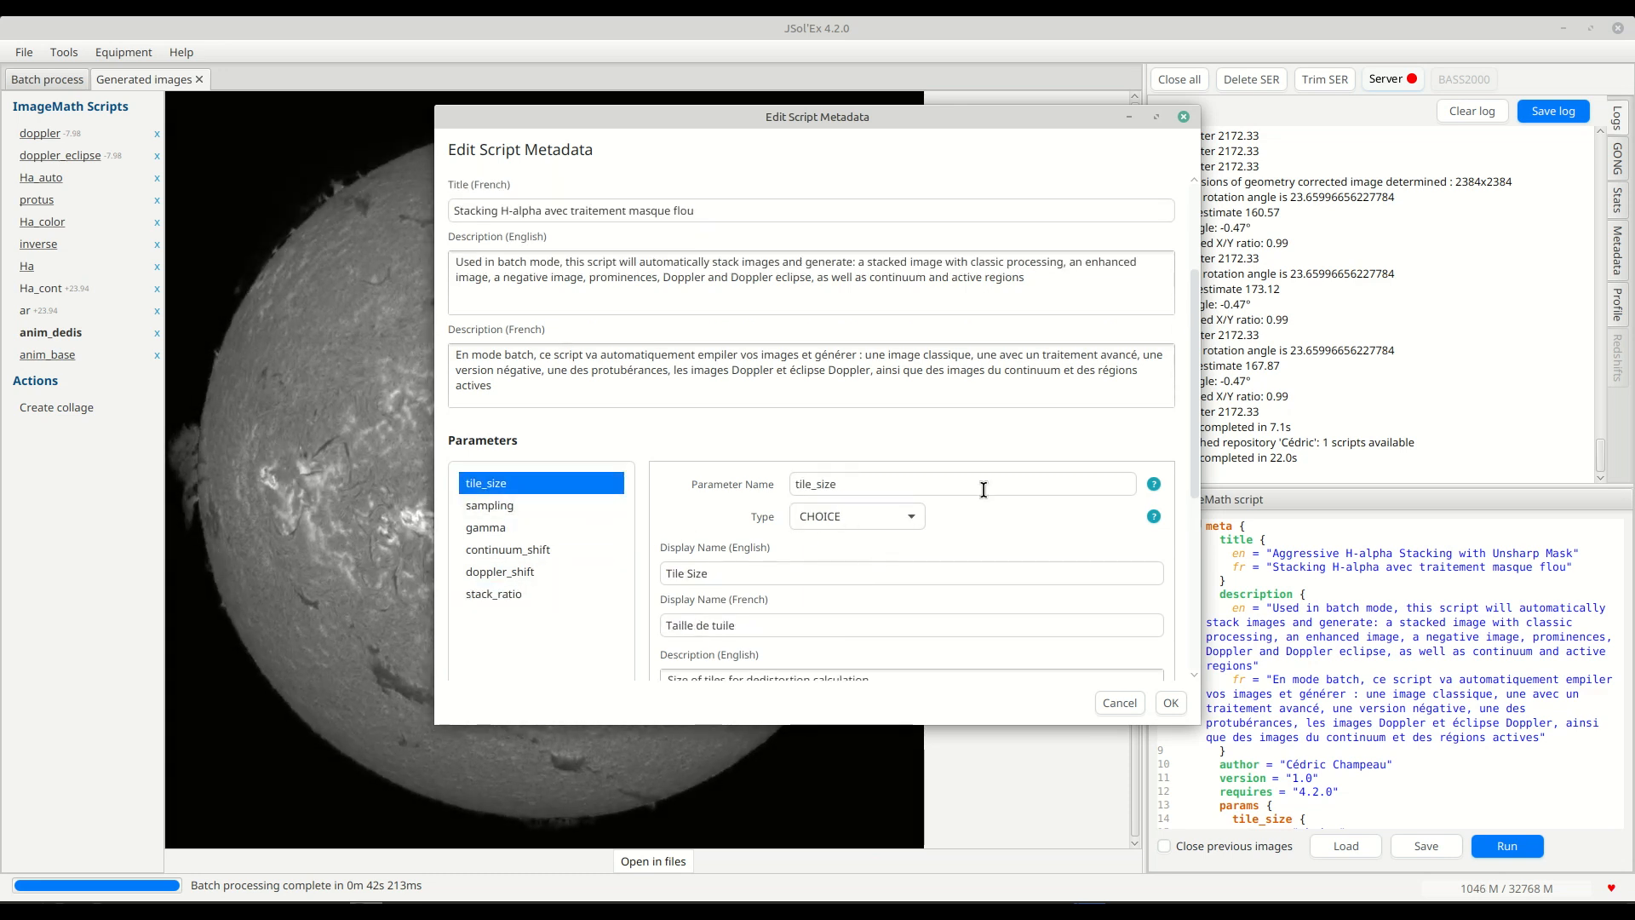
scroll(979, 485, down, 3)
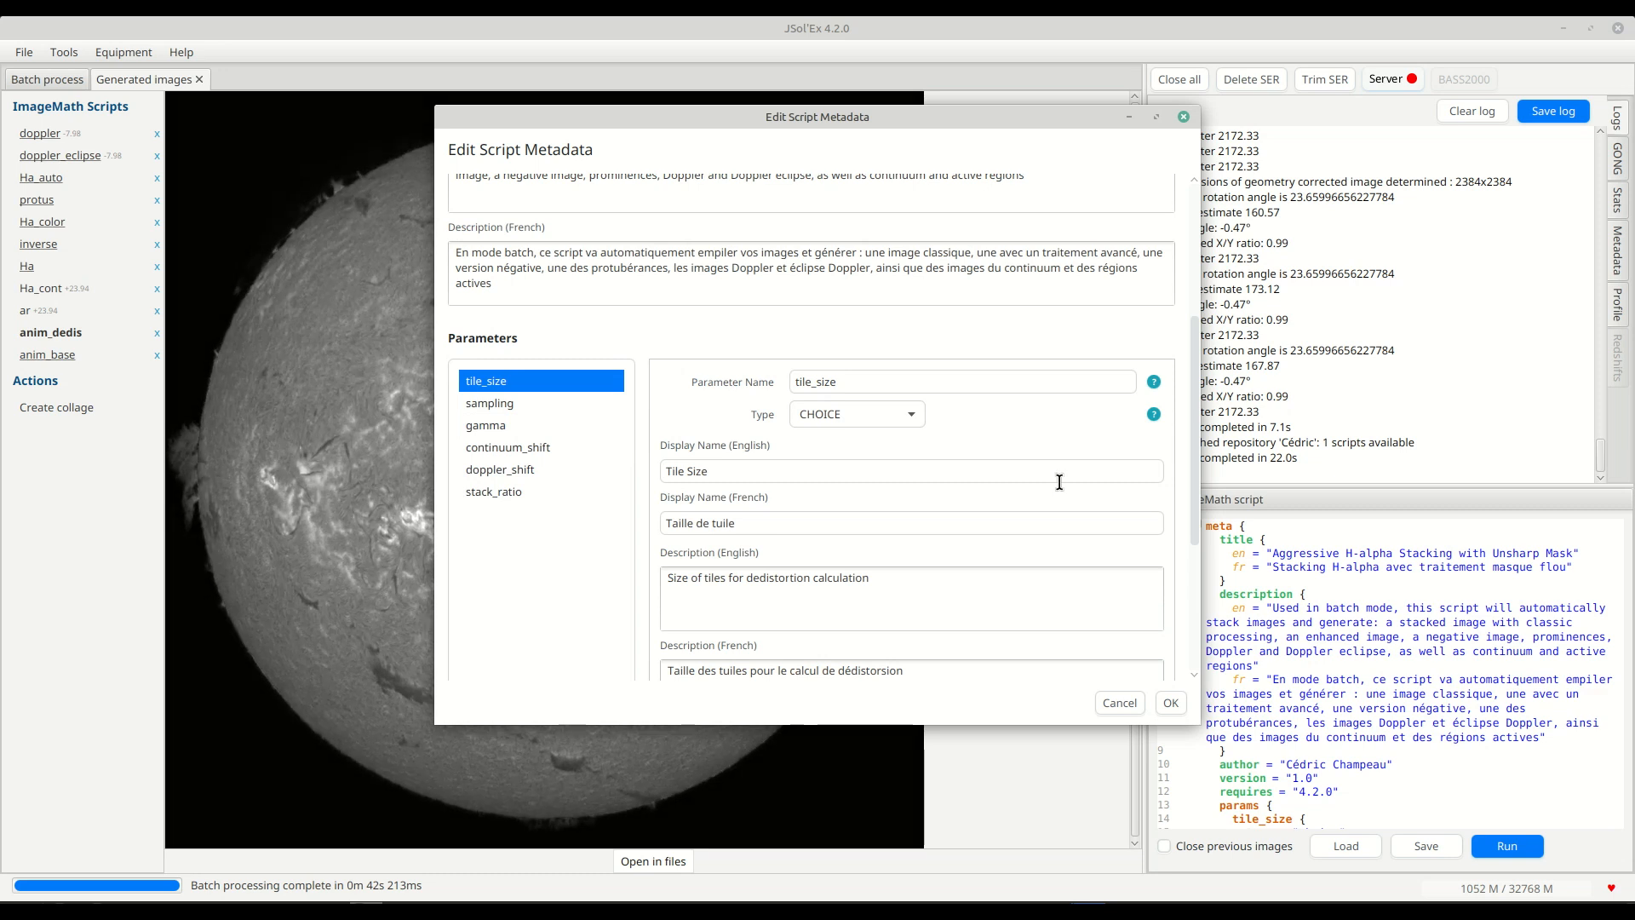
scroll(1039, 488, down, 7)
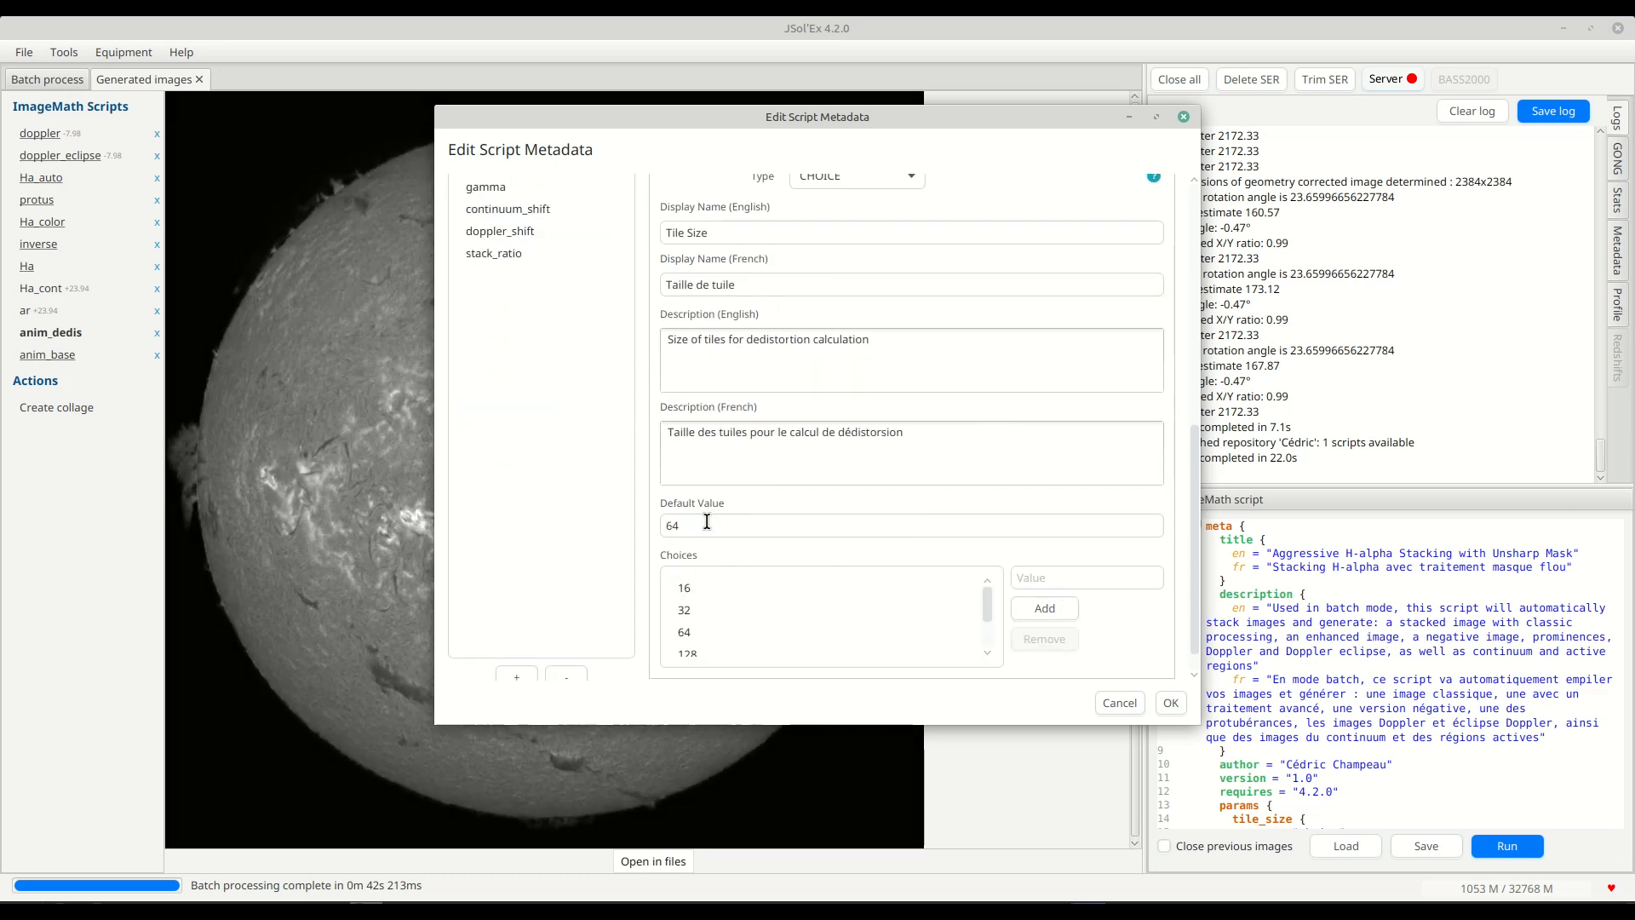
scroll(733, 559, down, 1)
double_click(711, 501)
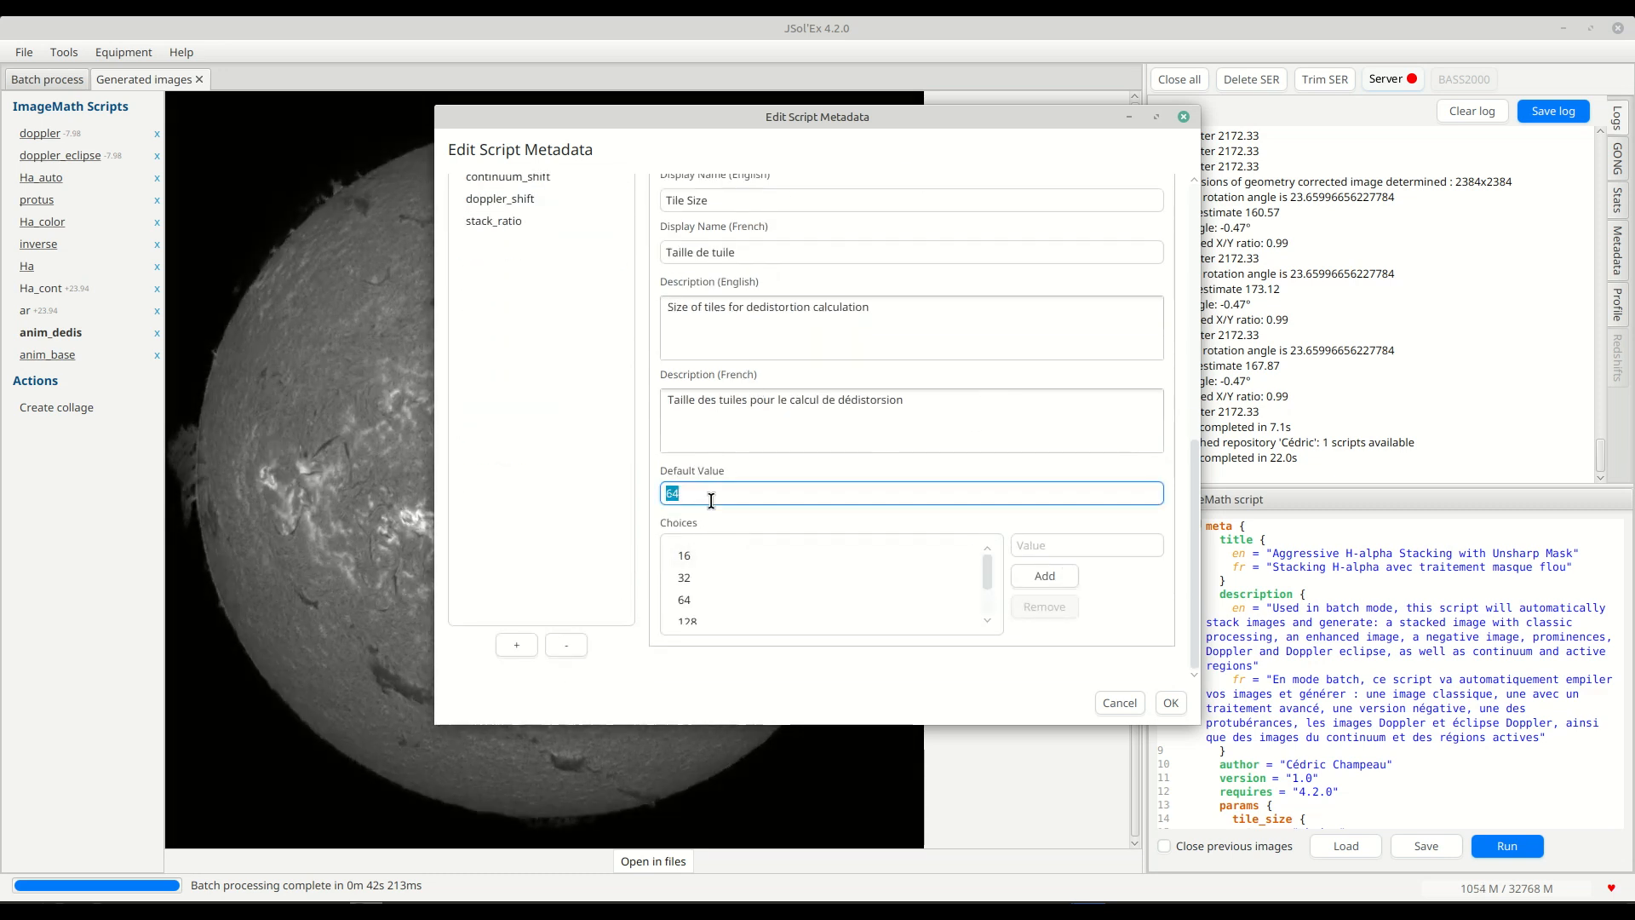
Inspect the list of allowed choices for the tile_size parameter, from the first to the last entry.
click(707, 555)
scroll(715, 586, up, 2)
scroll(715, 588, down, 4)
click(701, 615)
click(1039, 608)
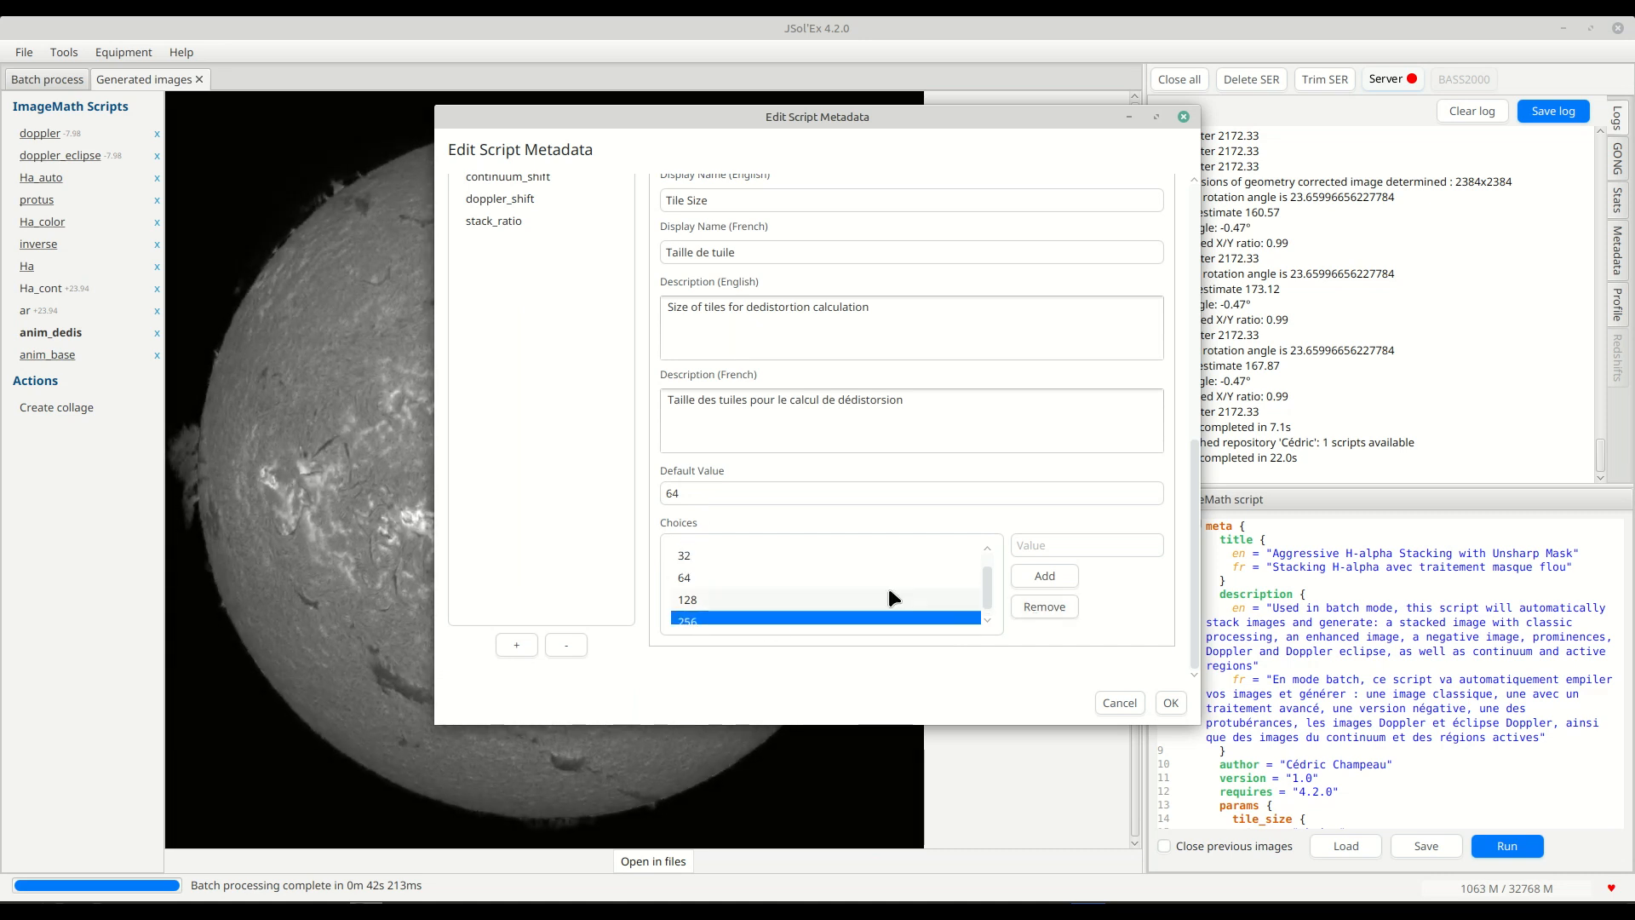
scroll(865, 601, up, 5)
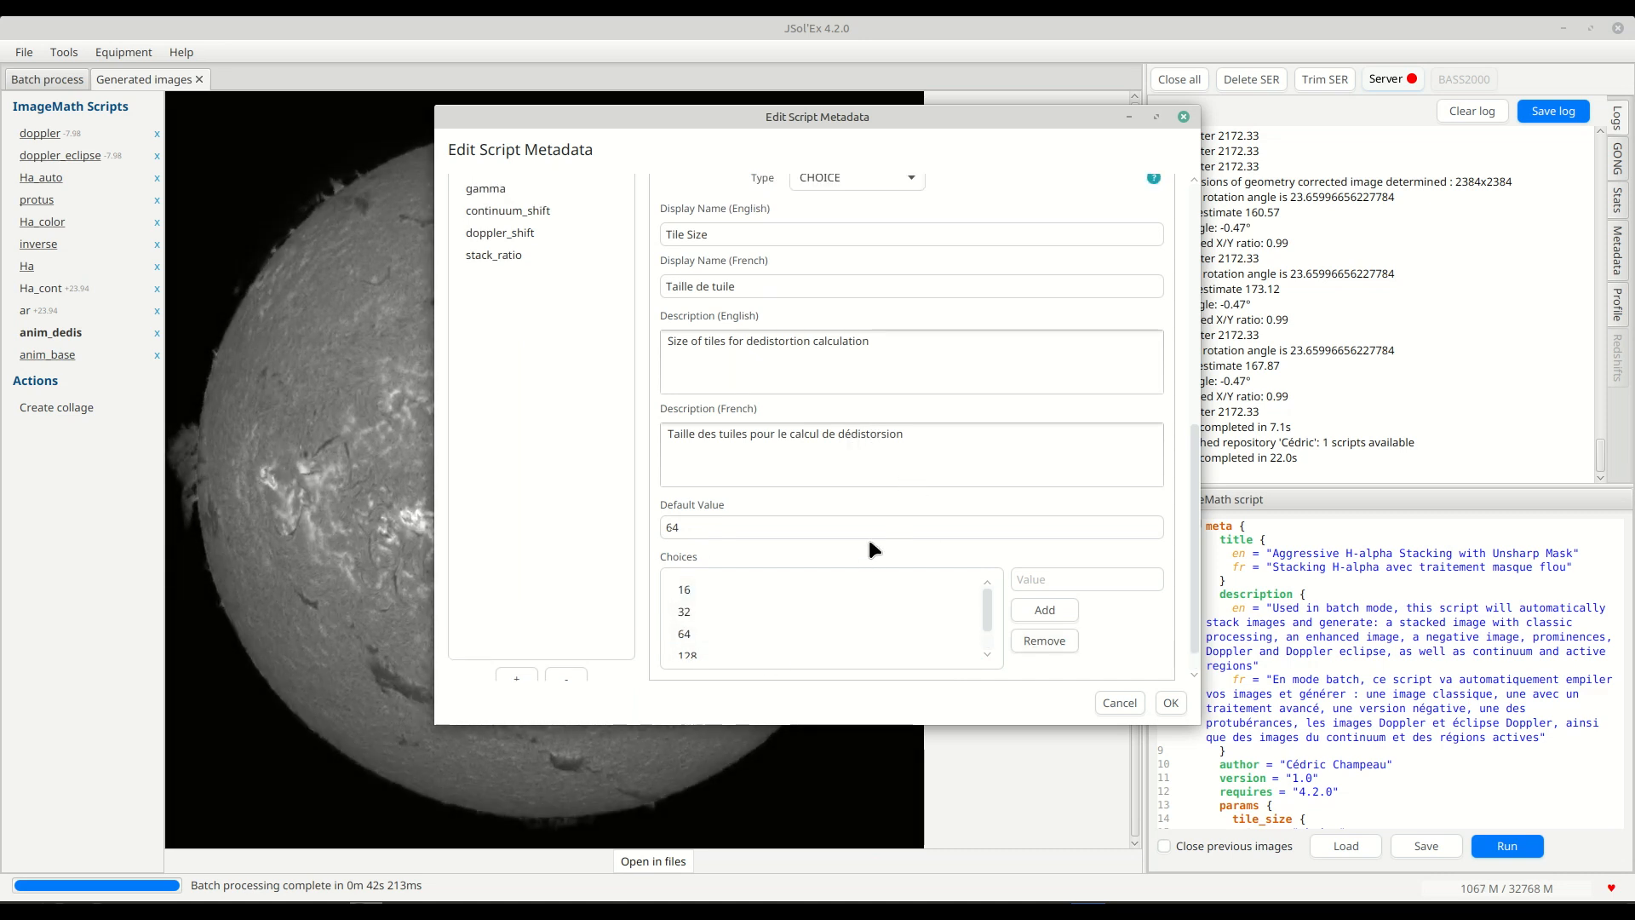
scroll(734, 610, down, 3)
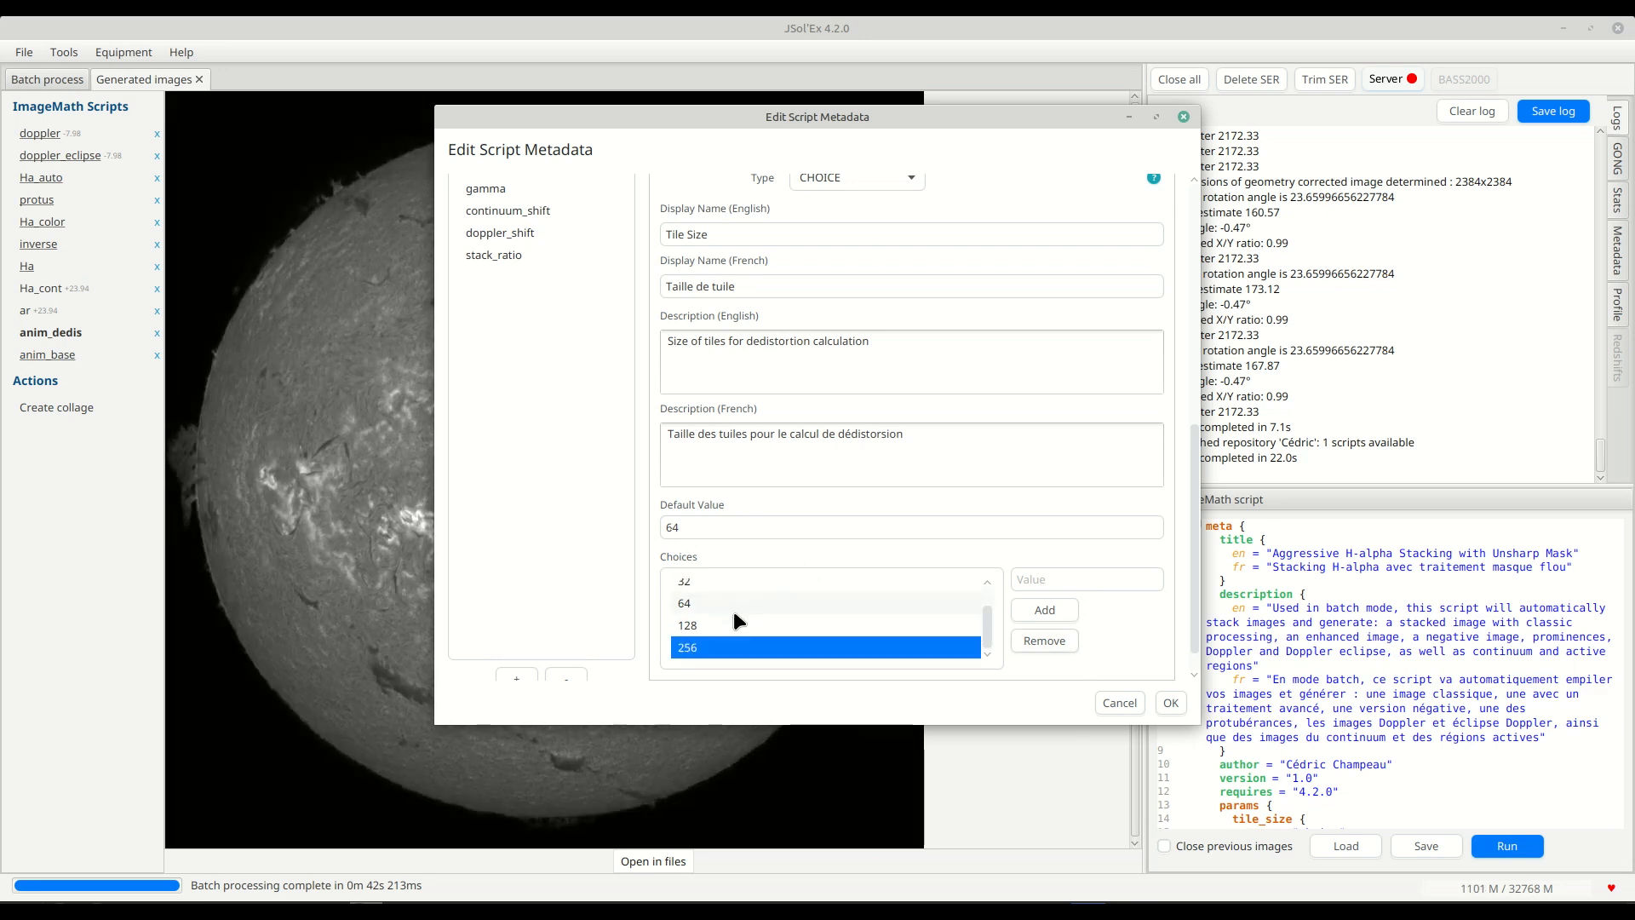
scroll(731, 583, up, 3)
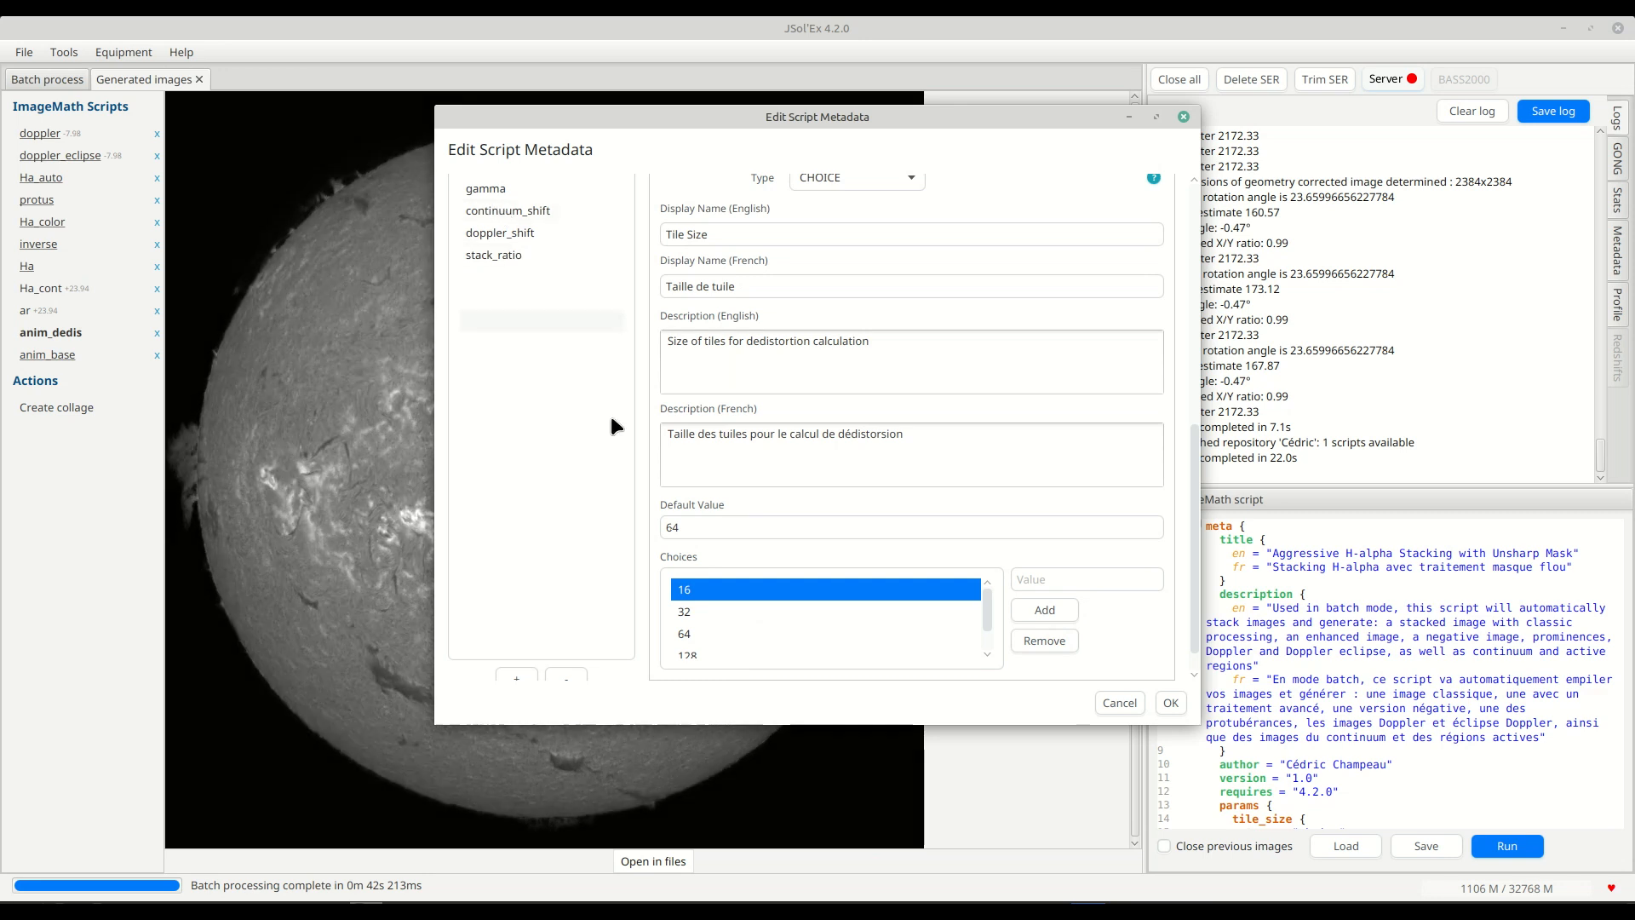
Examine the sampling parameter's number type and its default, minimum and maximum values.
scroll(610, 413, up, 2)
click(539, 234)
scroll(611, 306, up, 2)
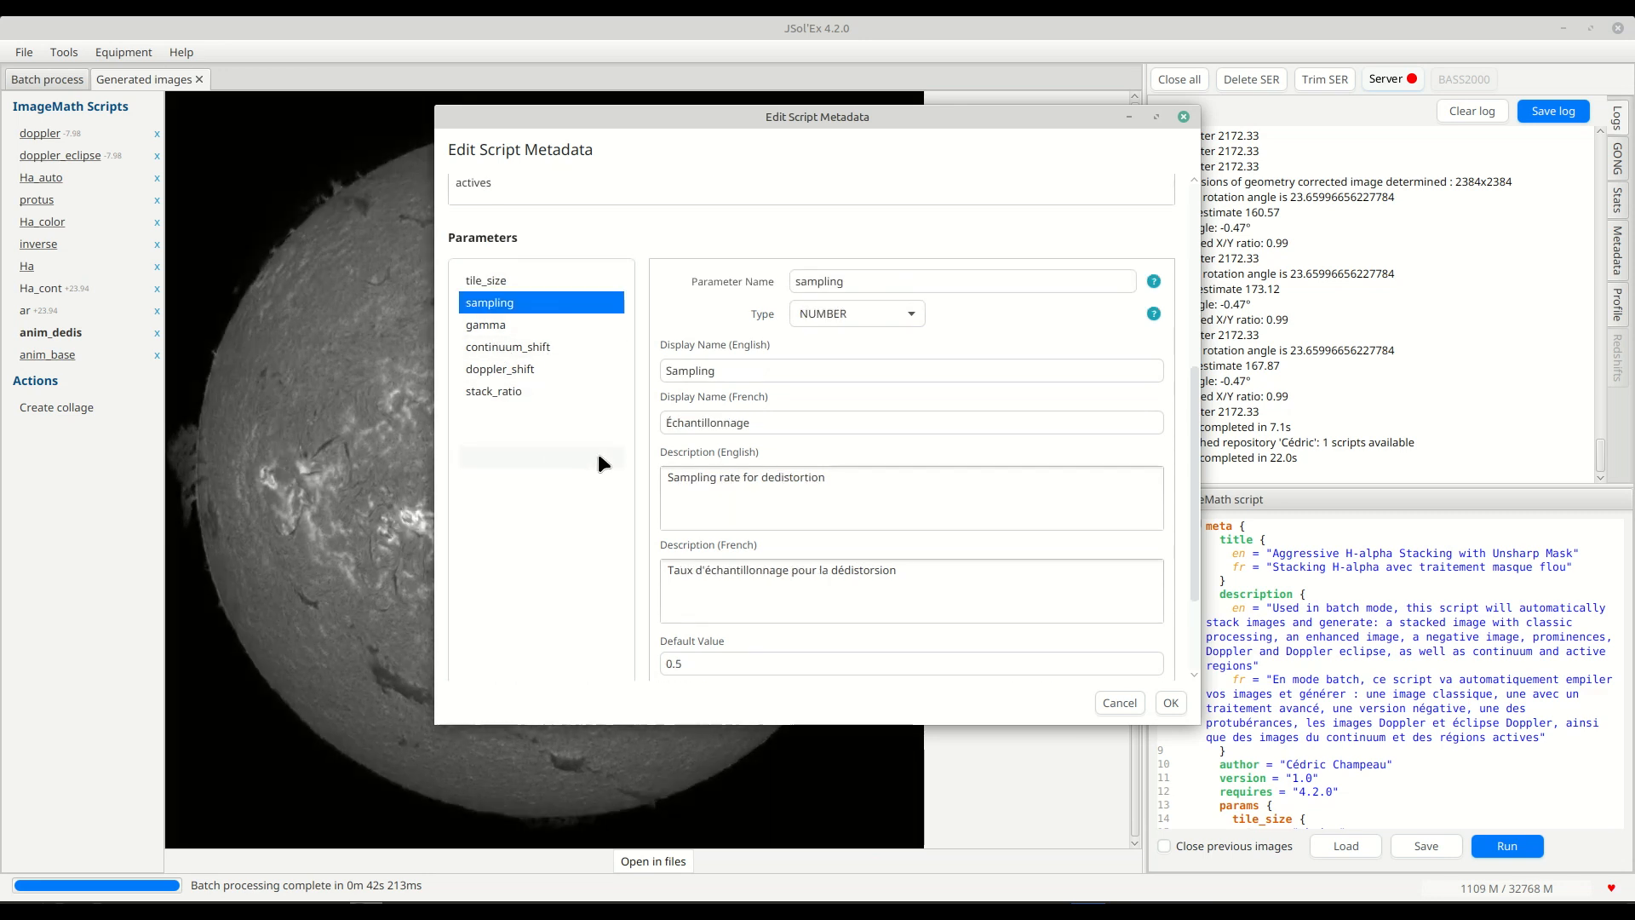
scroll(789, 520, down, 4)
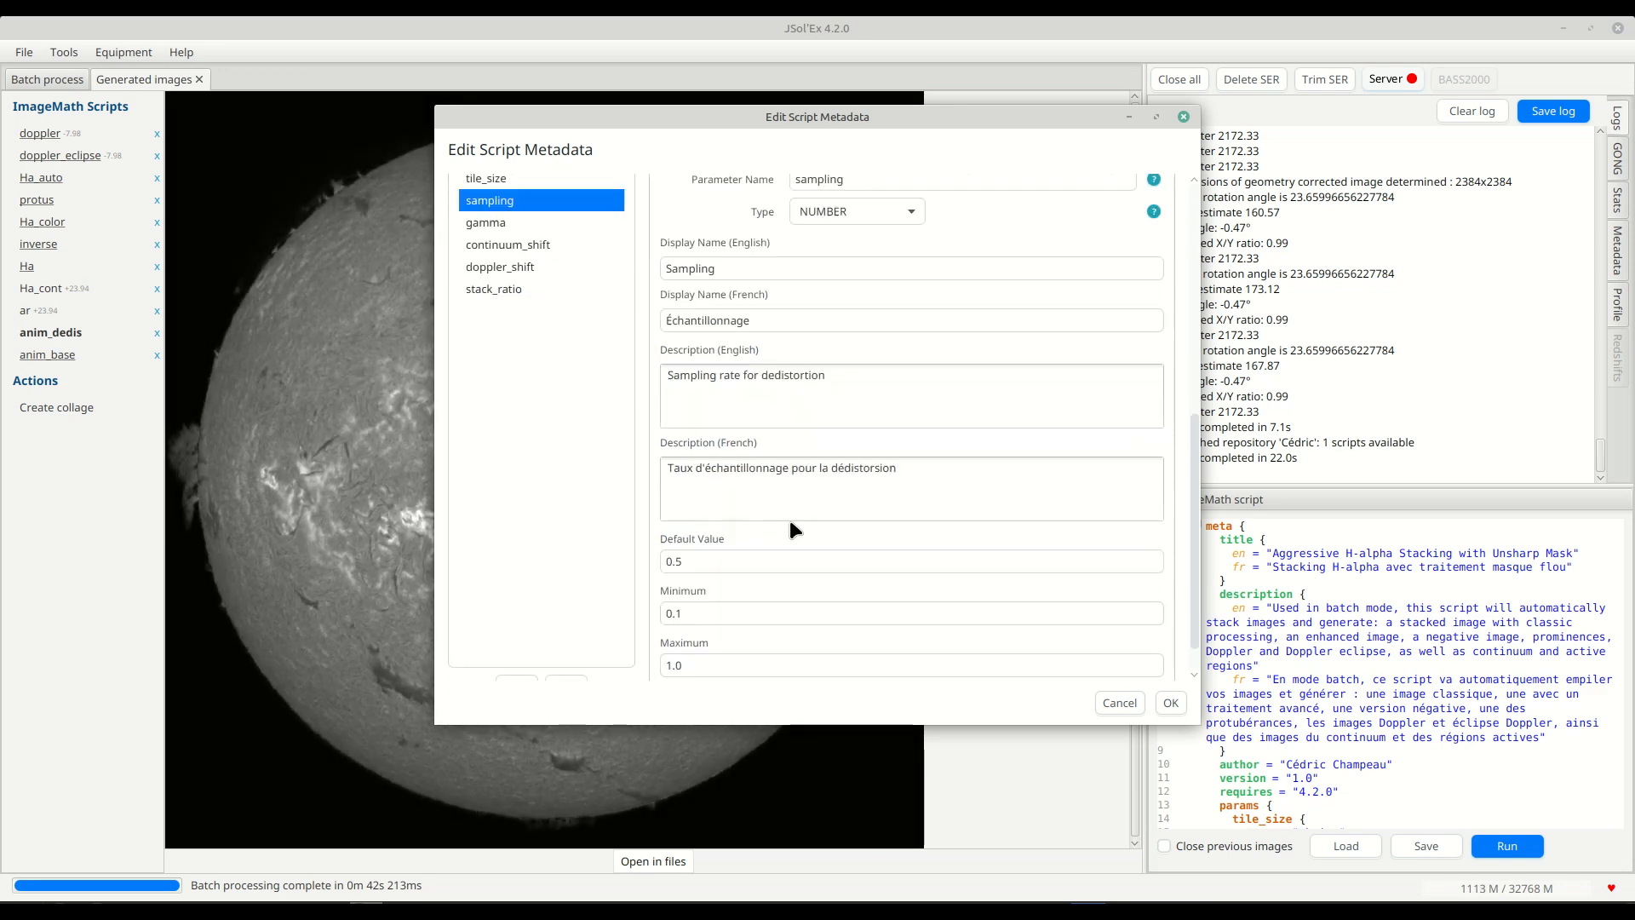
click(703, 519)
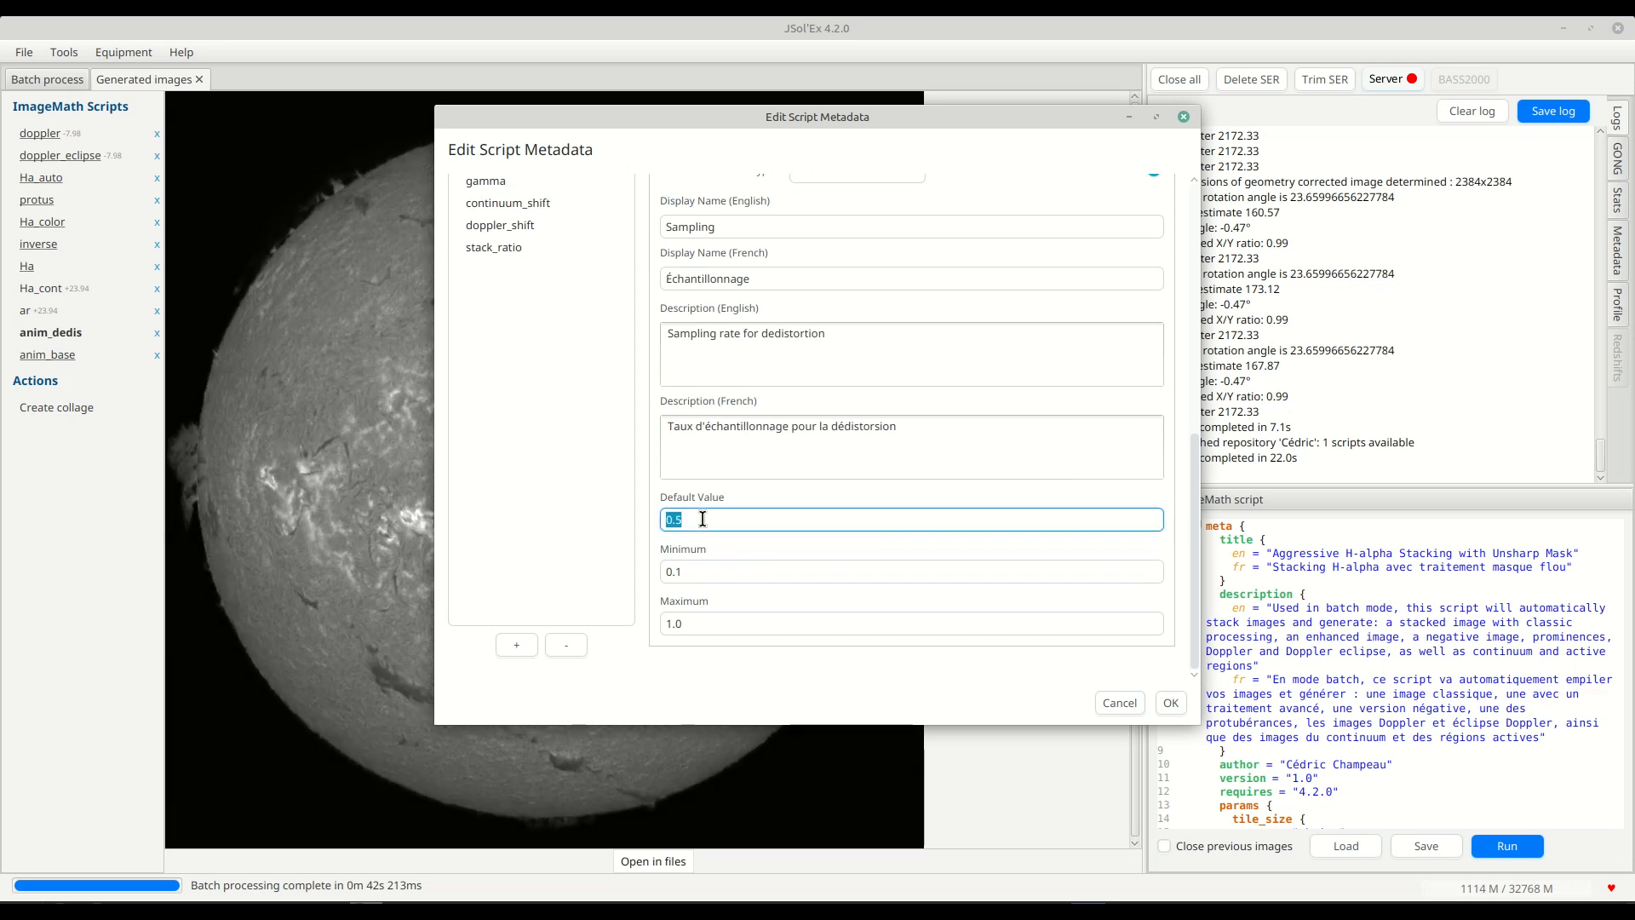
click(716, 572)
click(727, 630)
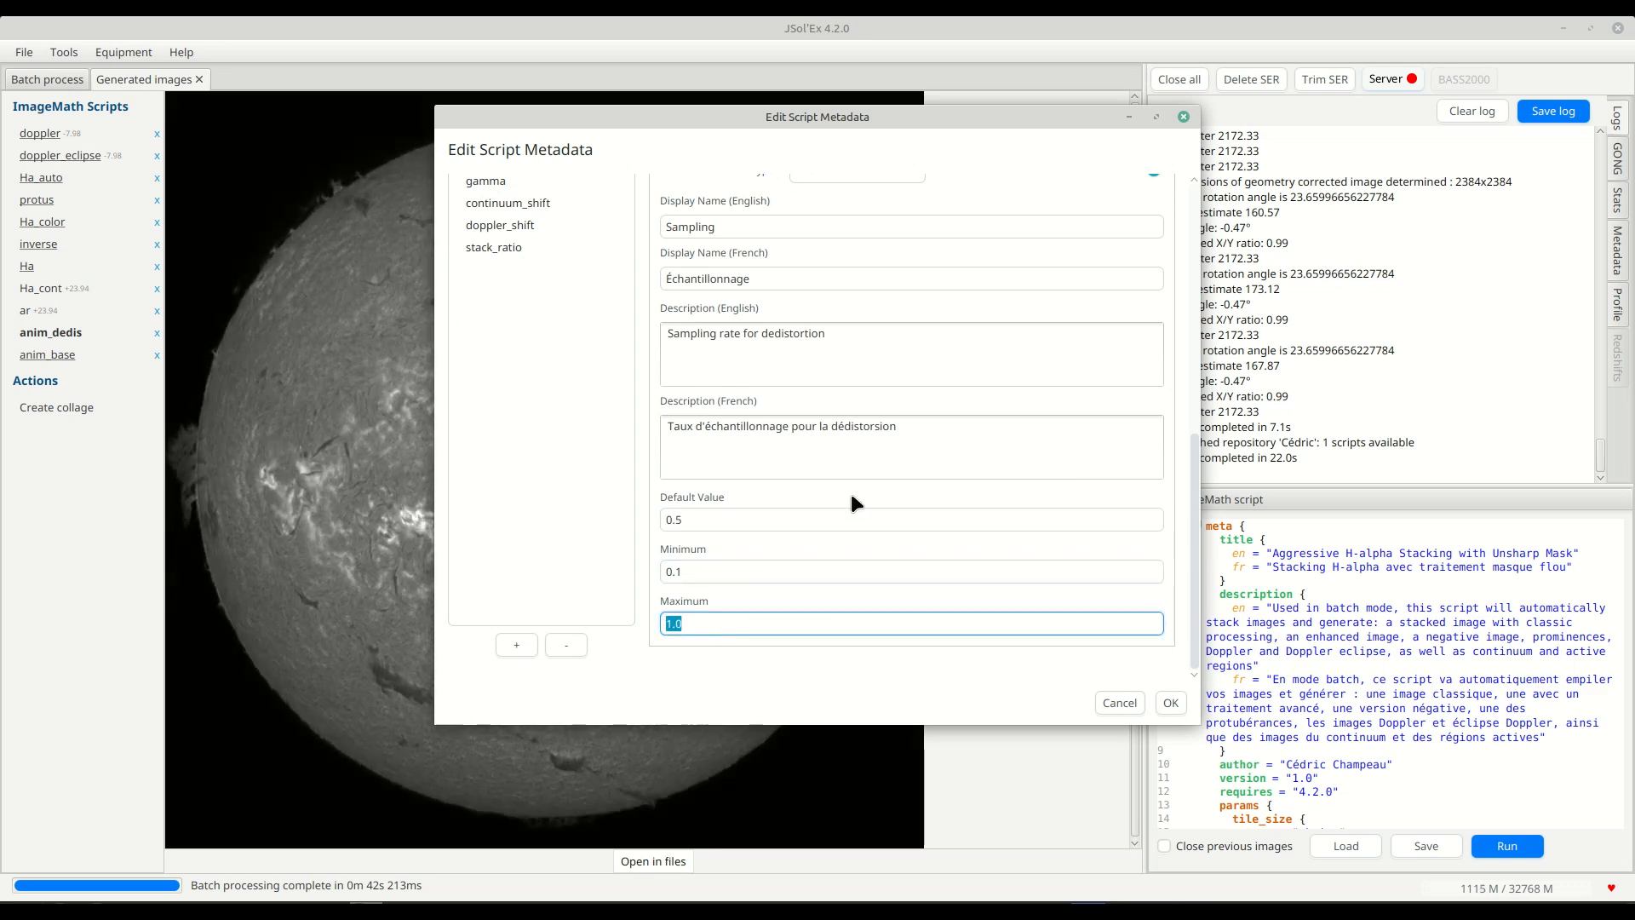
Examine the continuum_shift parameter's display names, descriptions, default value and minimum and maximum fields.
scroll(843, 485, up, 2)
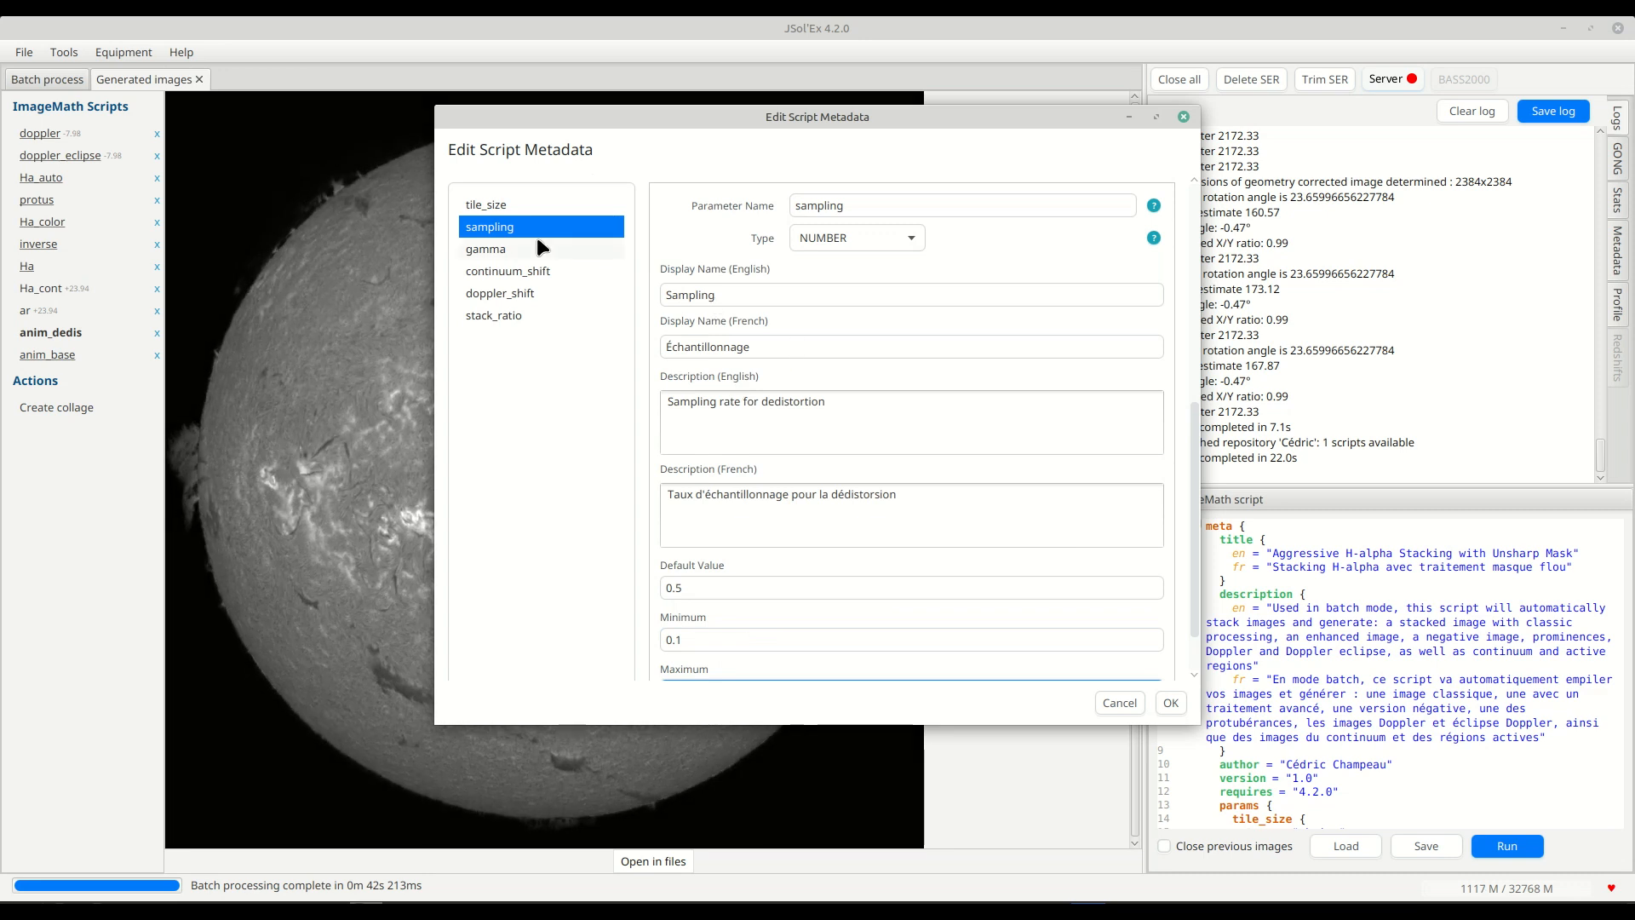
click(505, 272)
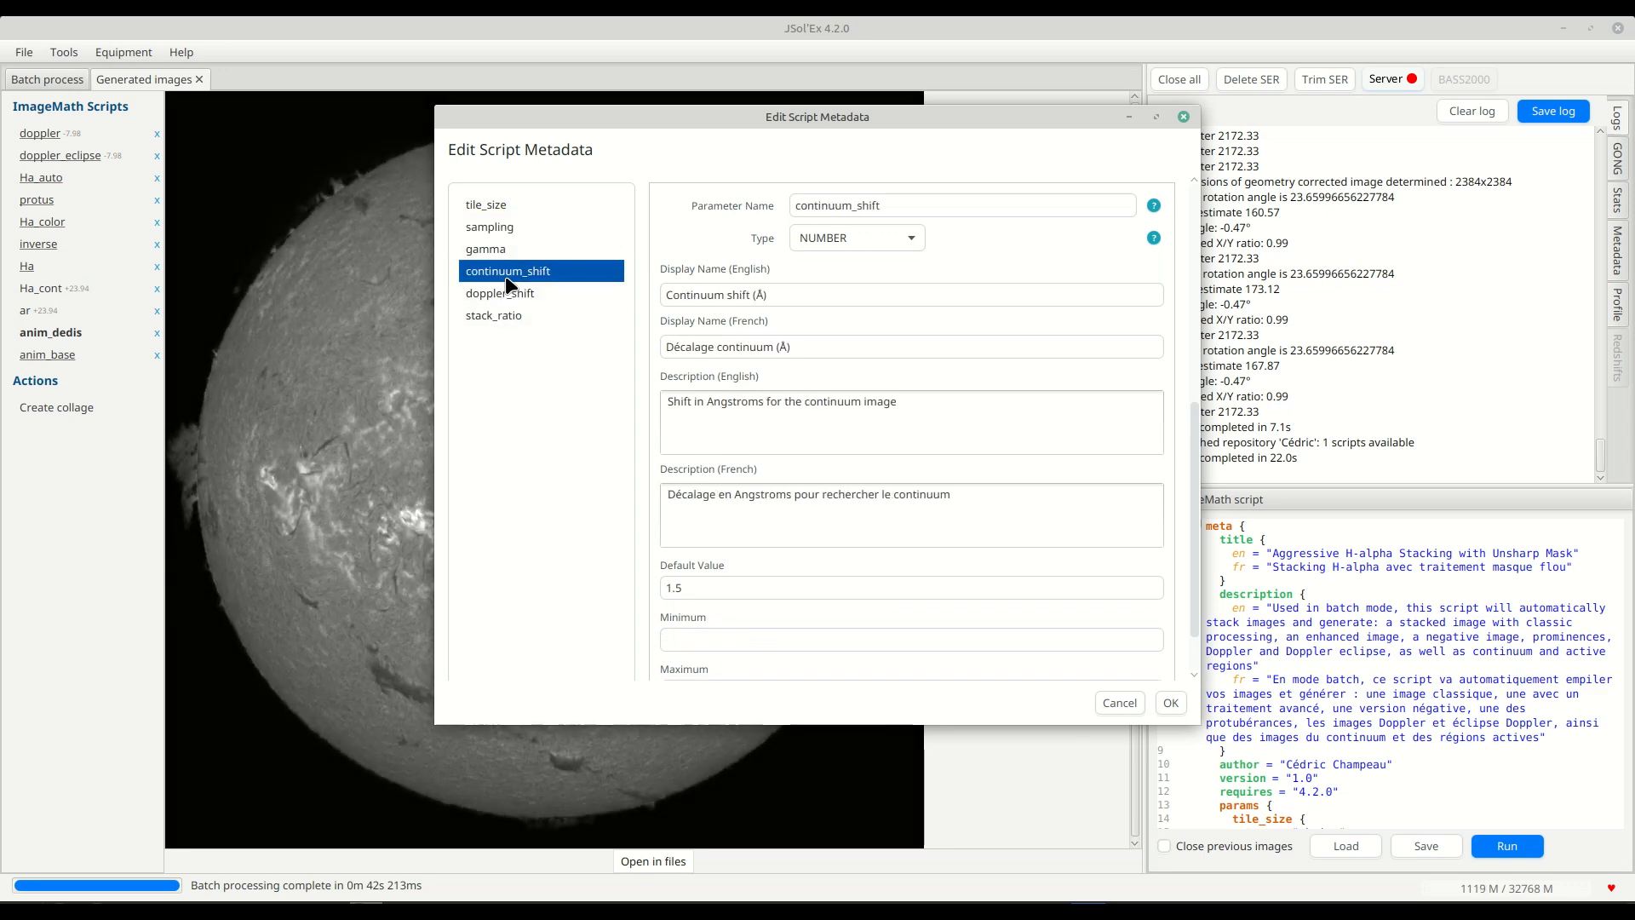
drag(796, 295, 637, 298)
click(815, 296)
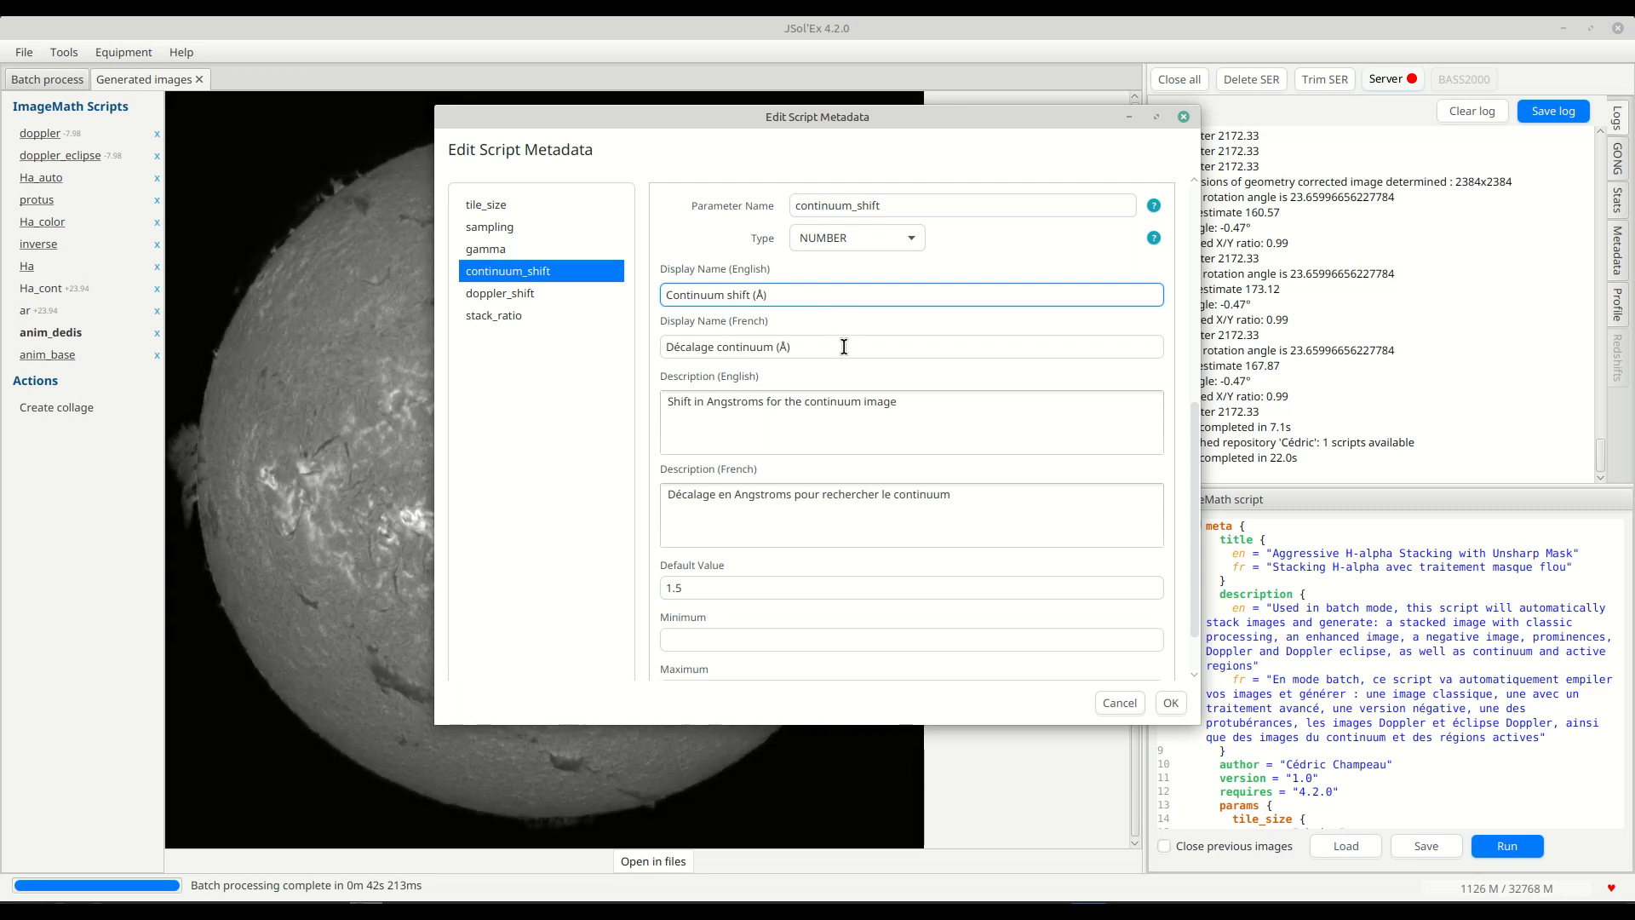
scroll(814, 524, down, 3)
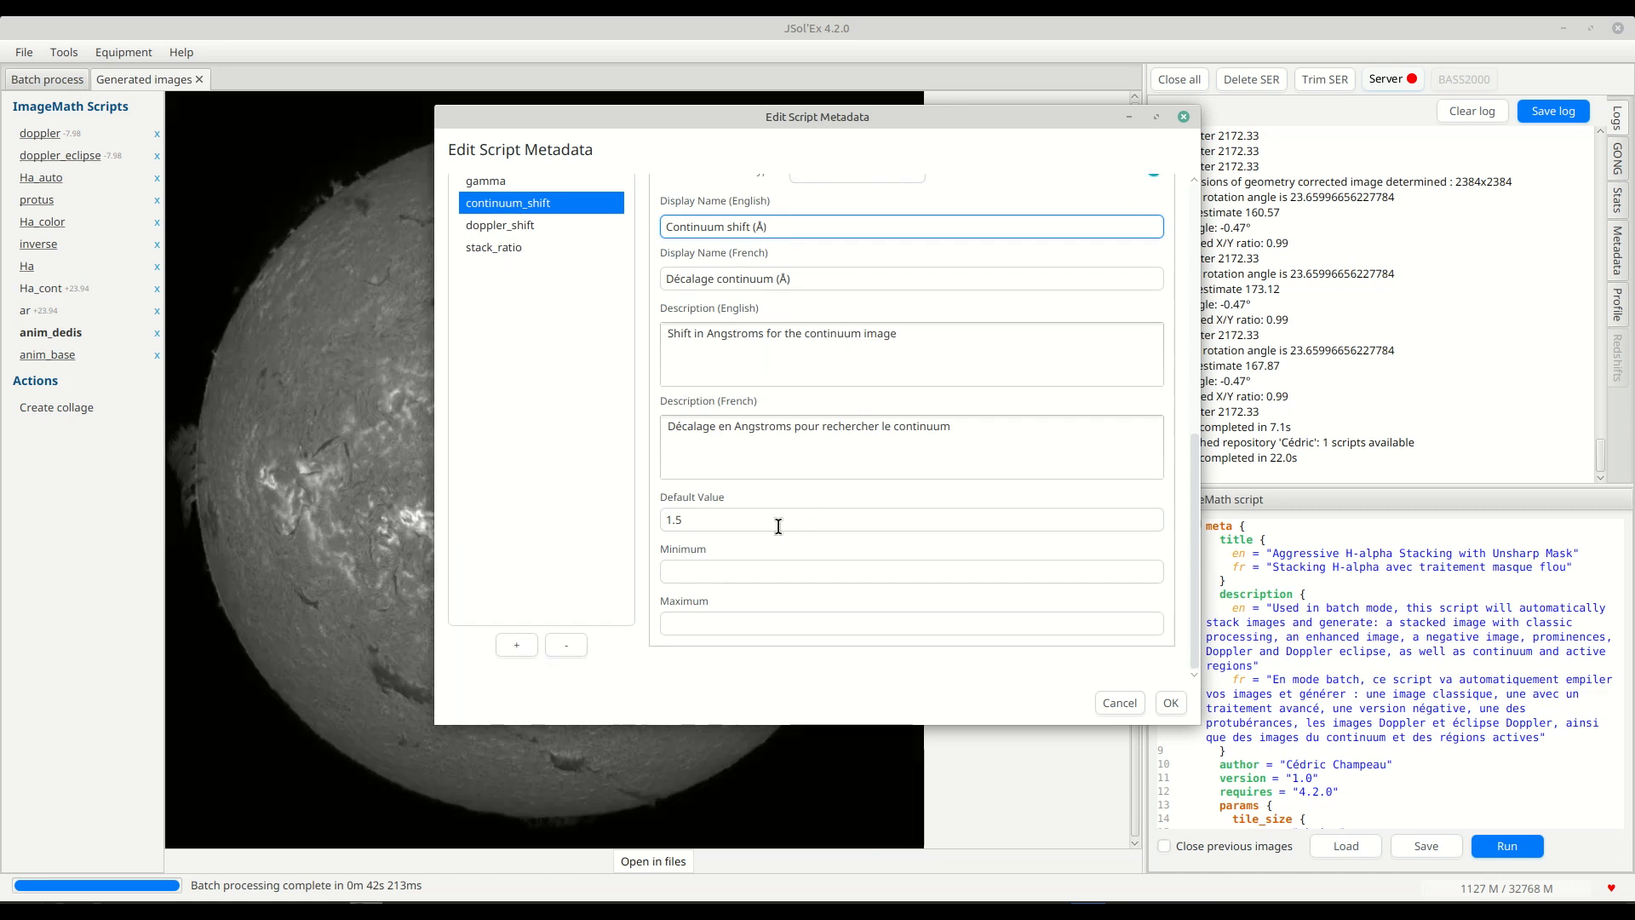
double_click(724, 519)
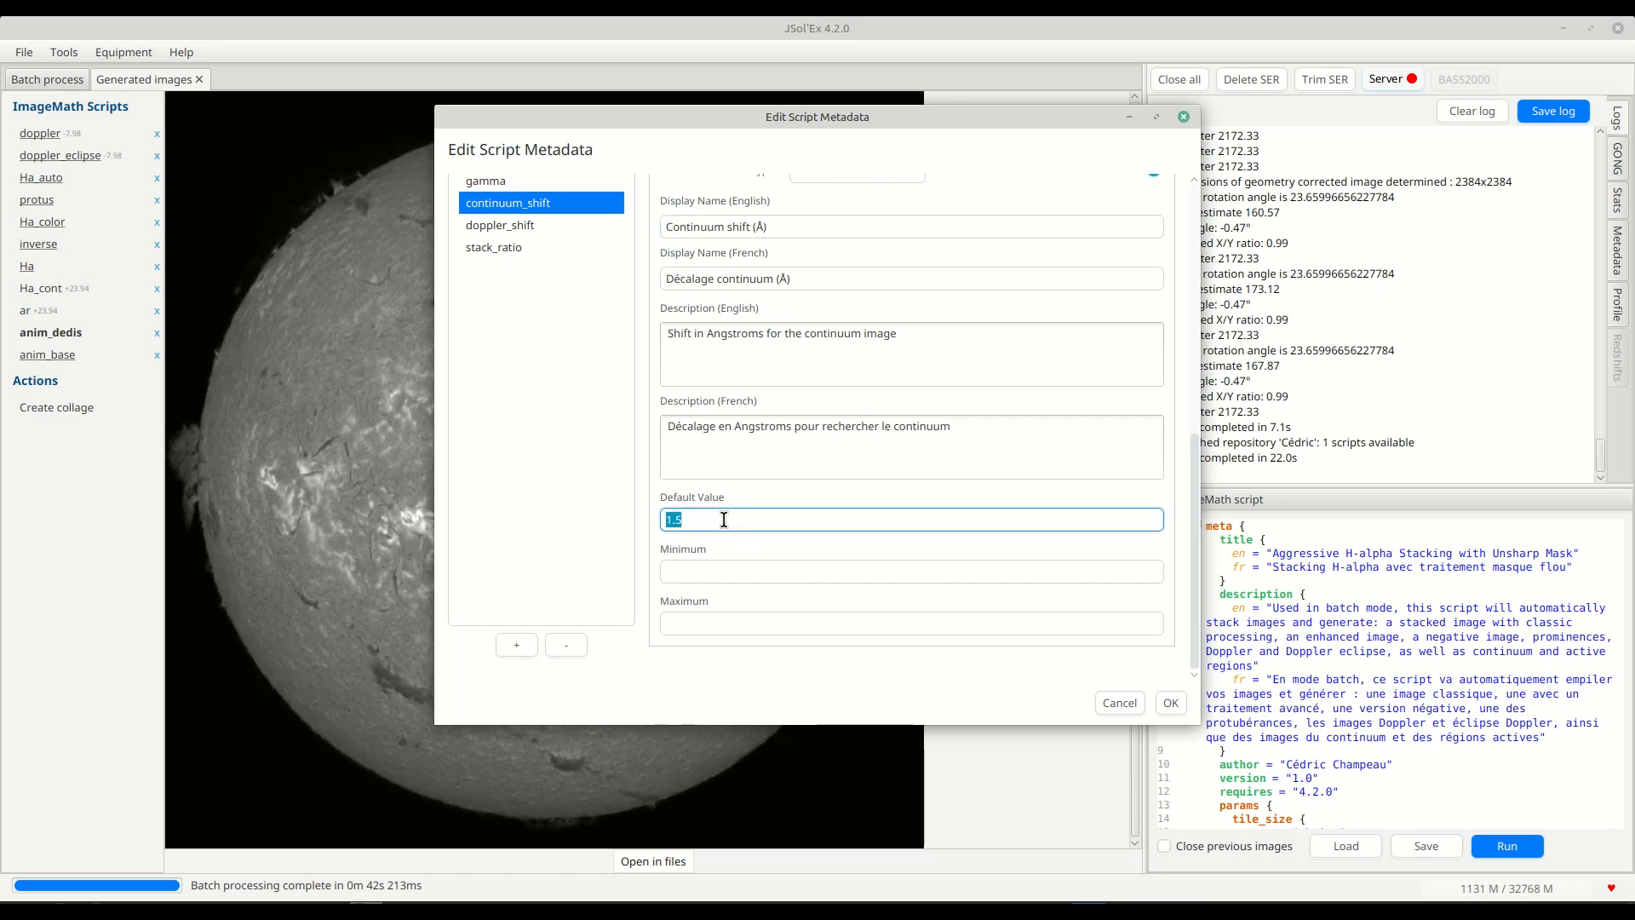
click(724, 519)
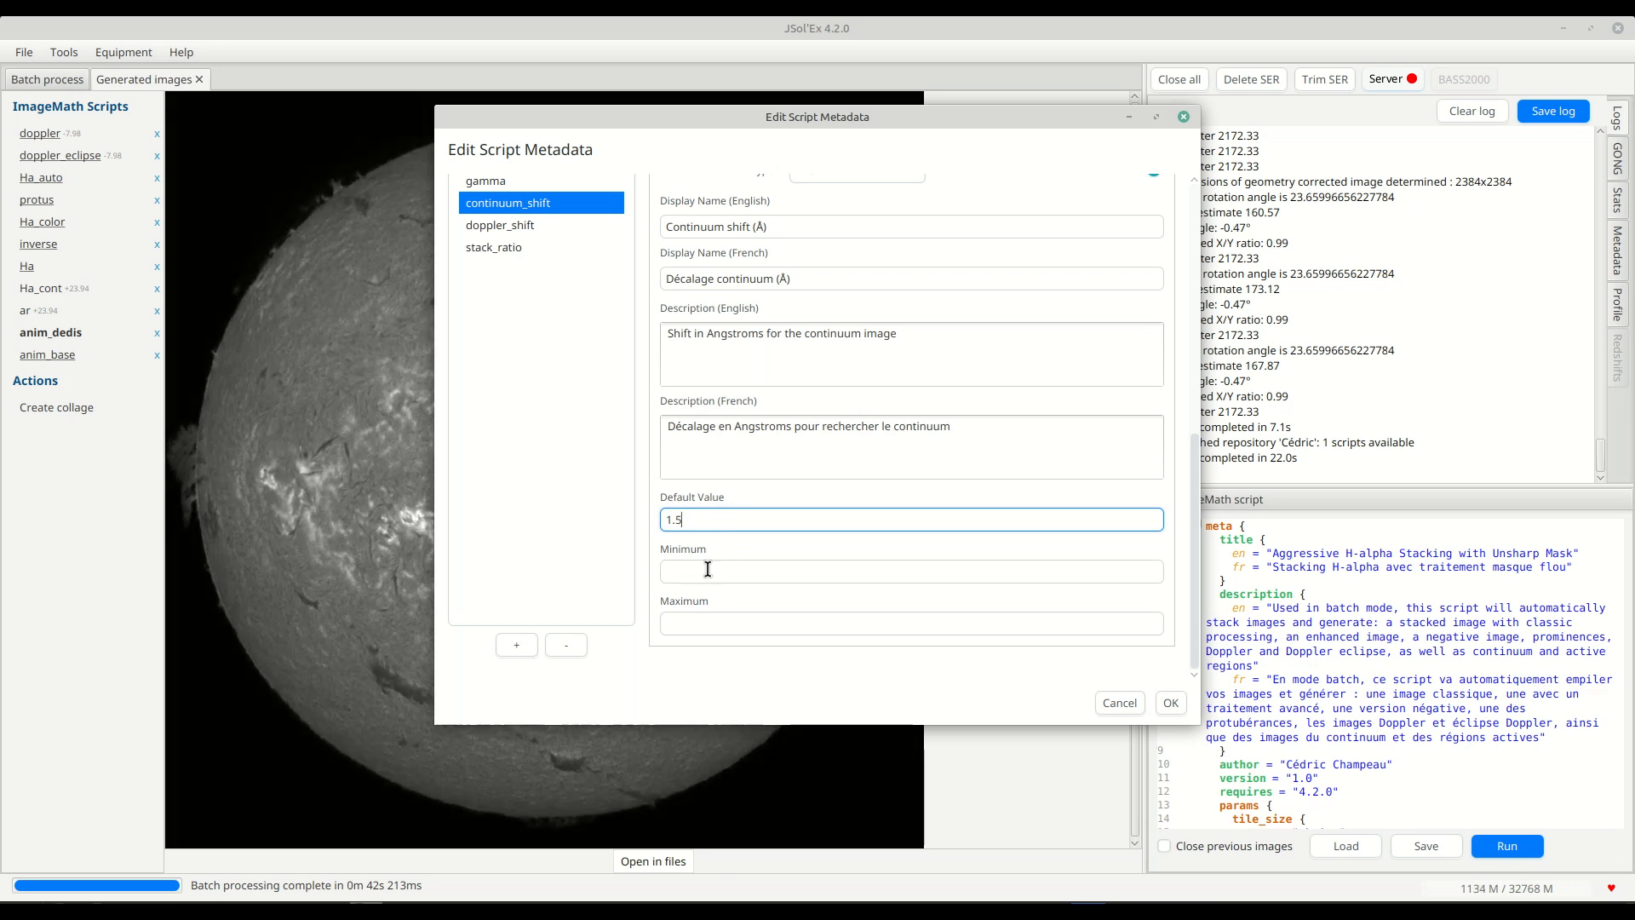
click(702, 571)
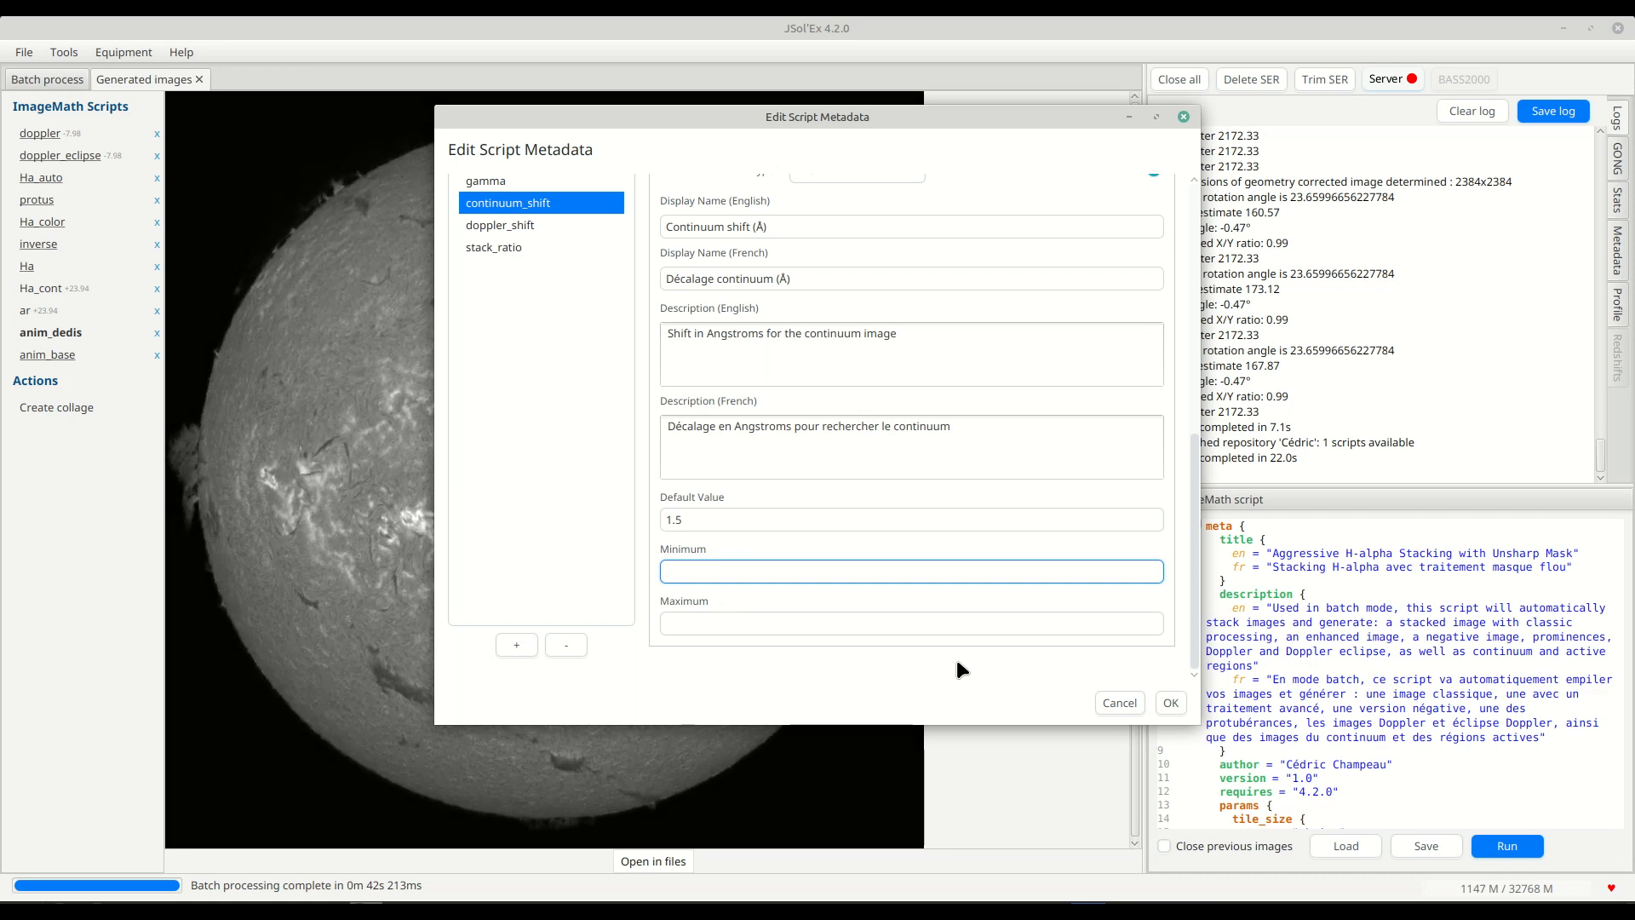
scroll(869, 363, up, 2)
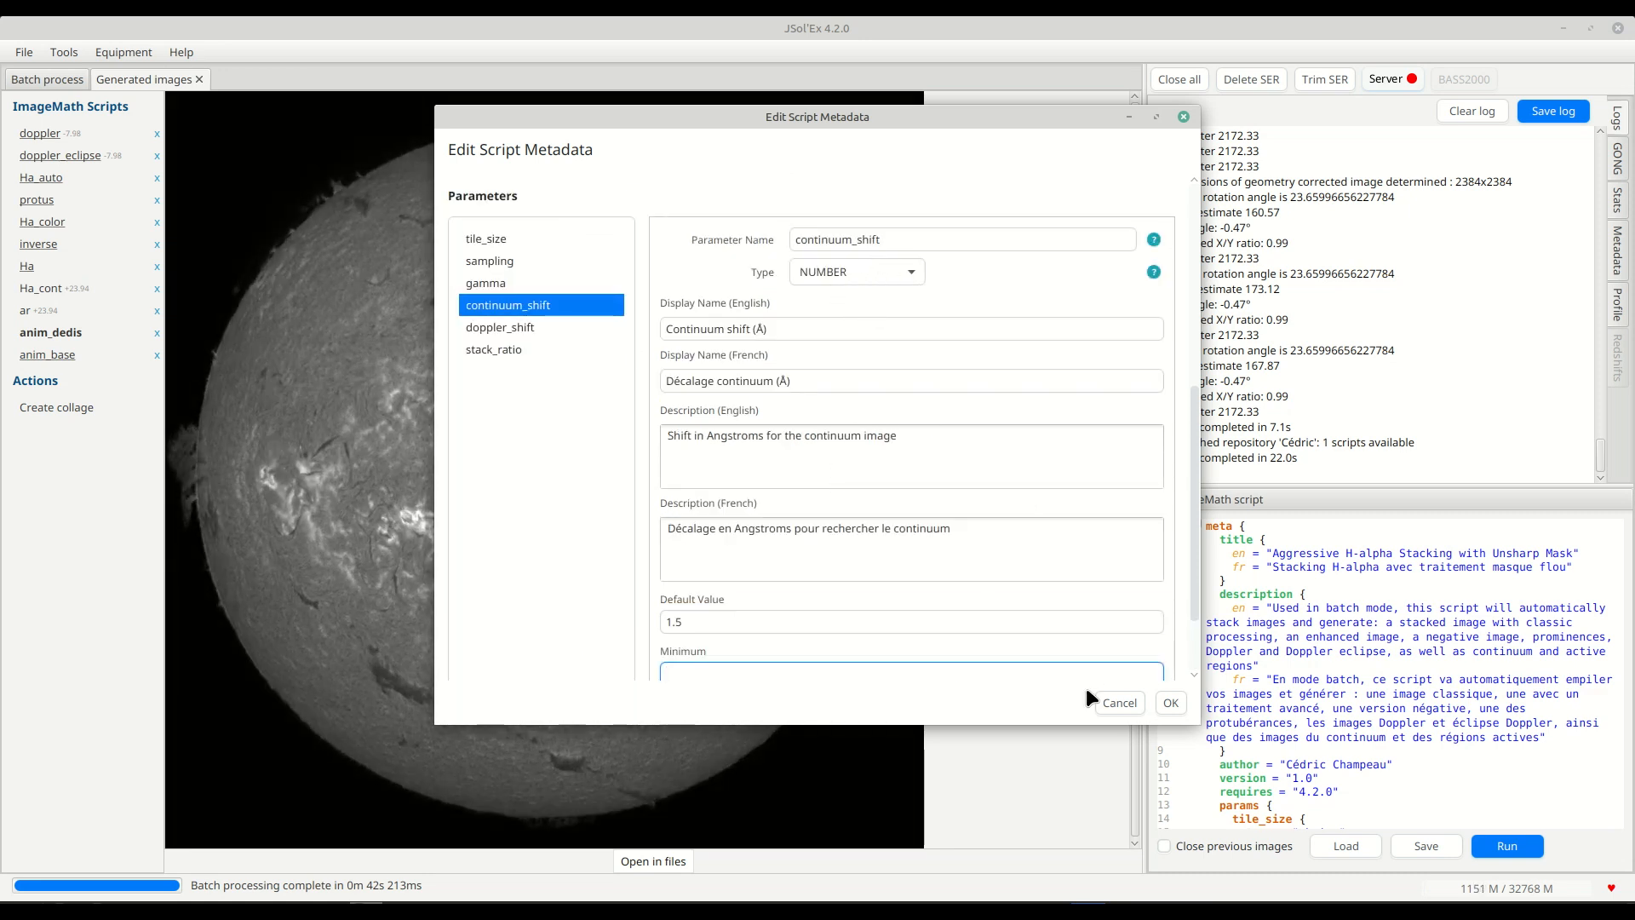
Accept the script metadata and unfold the meta block in the ImageMath script to review its parameter definitions.
click(1169, 703)
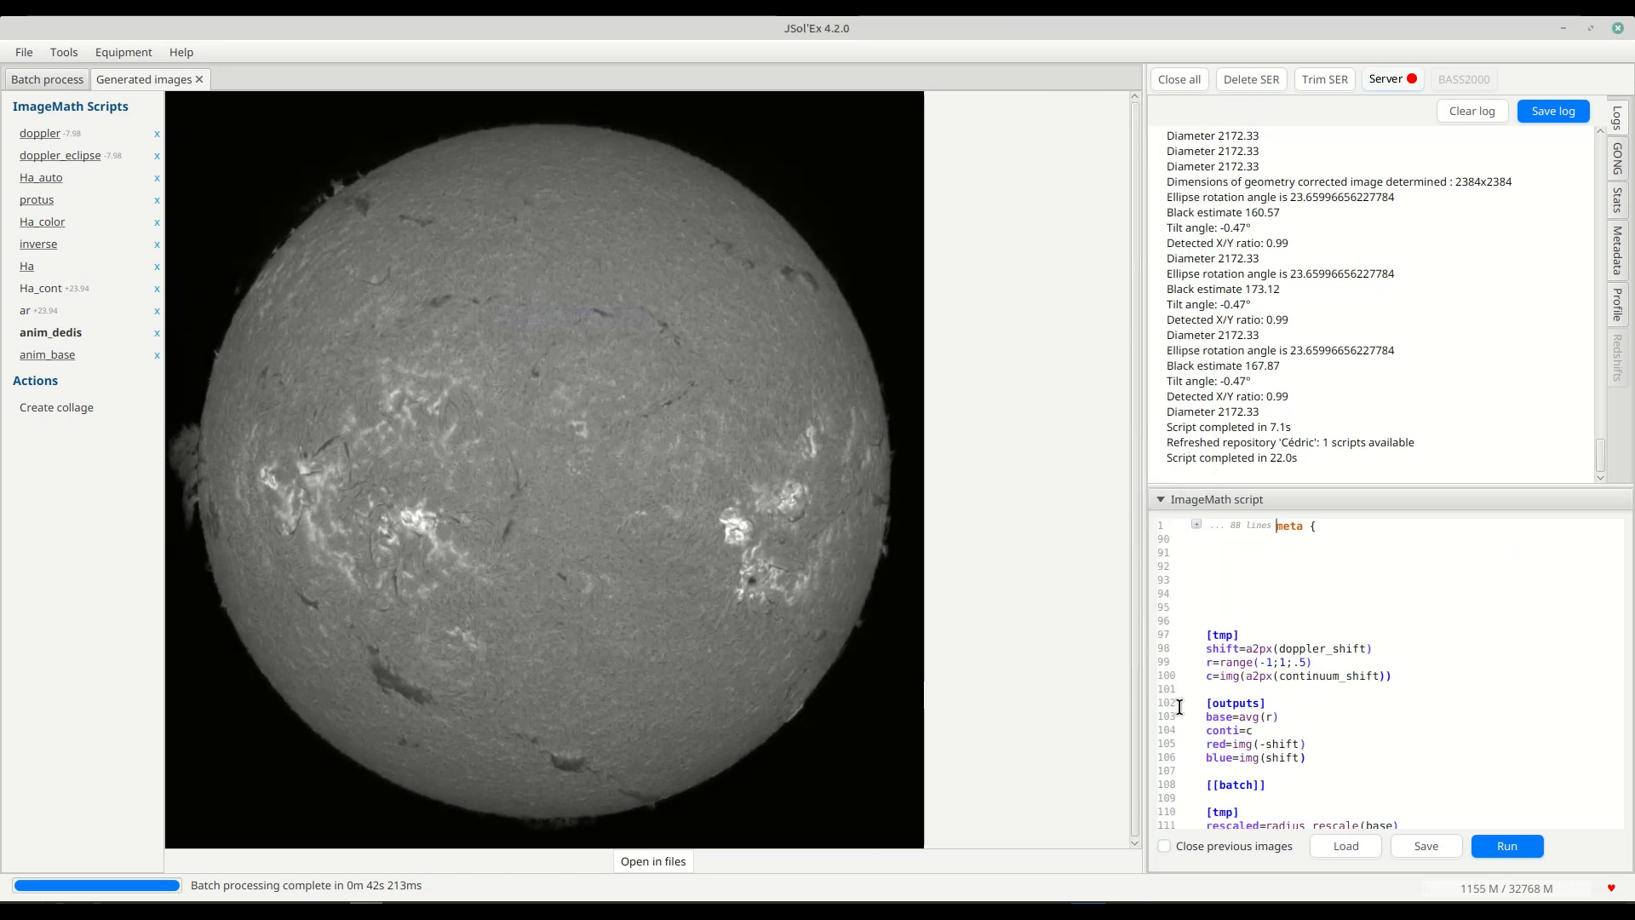
click(1195, 524)
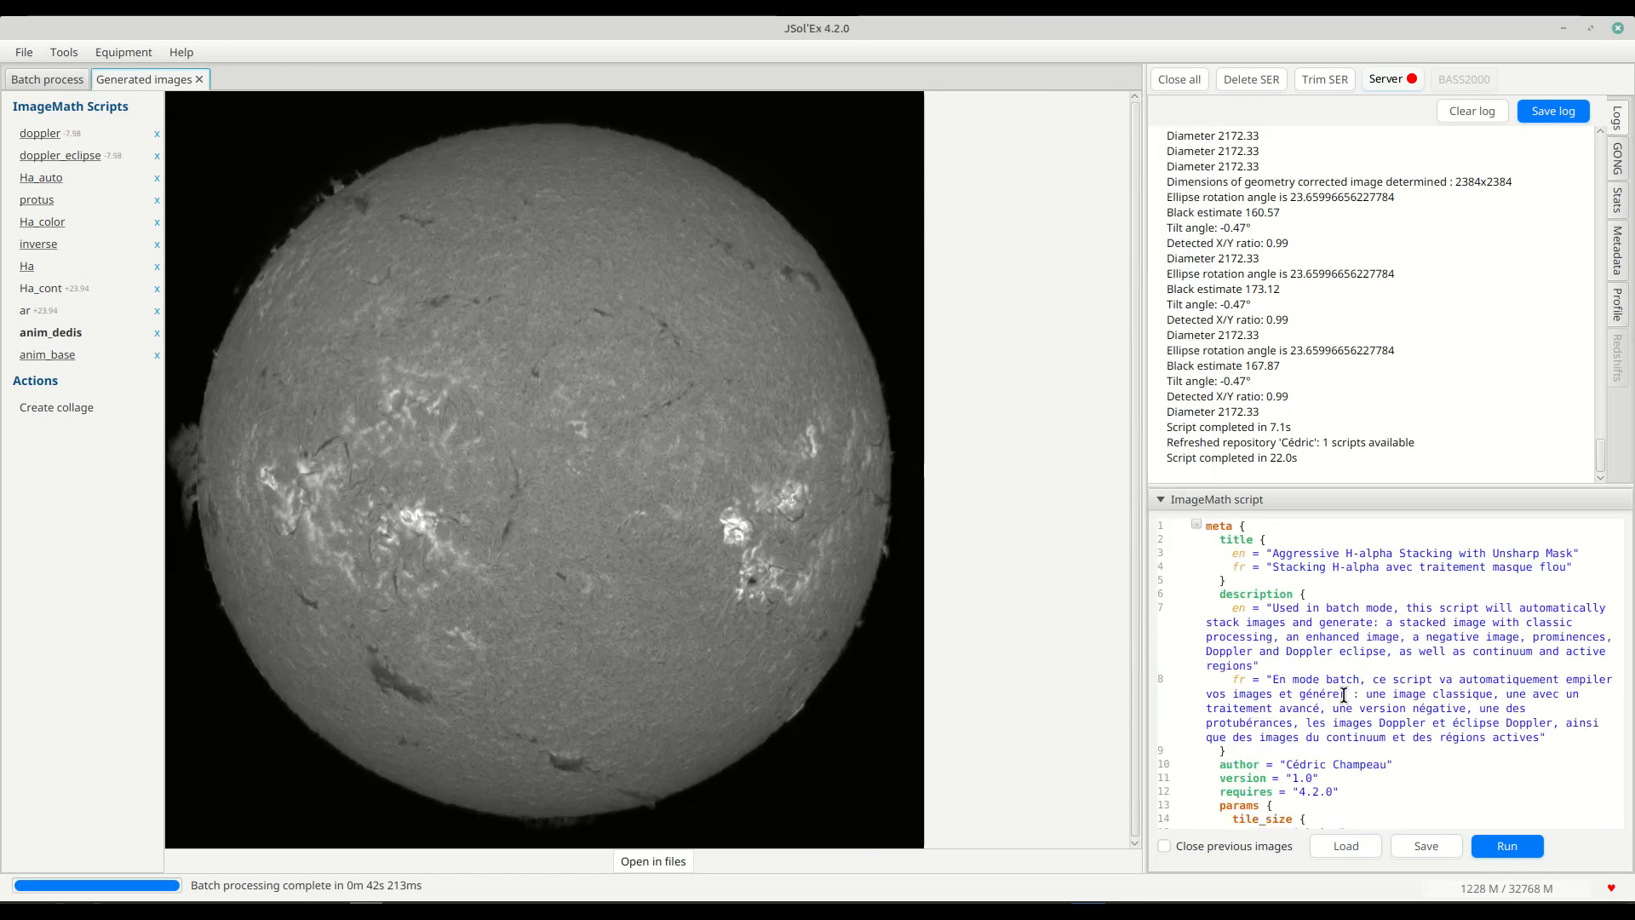
scroll(1329, 694, down, 8)
scroll(1320, 705, down, 2)
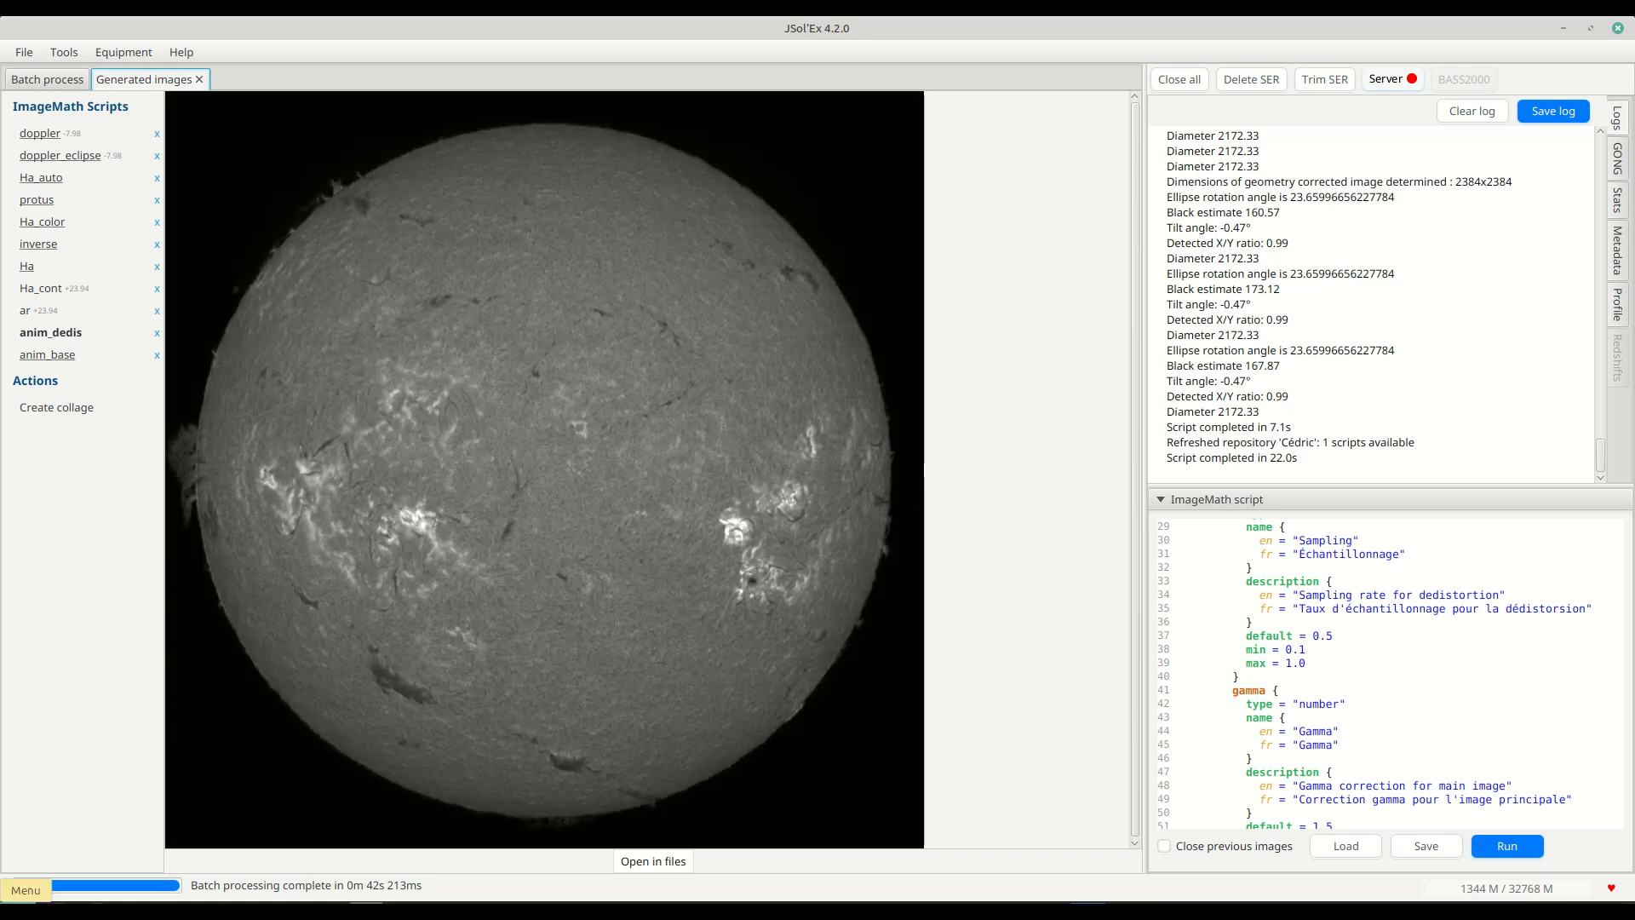
Launch FileZilla and connect to the saved site Perso.
click(26, 889)
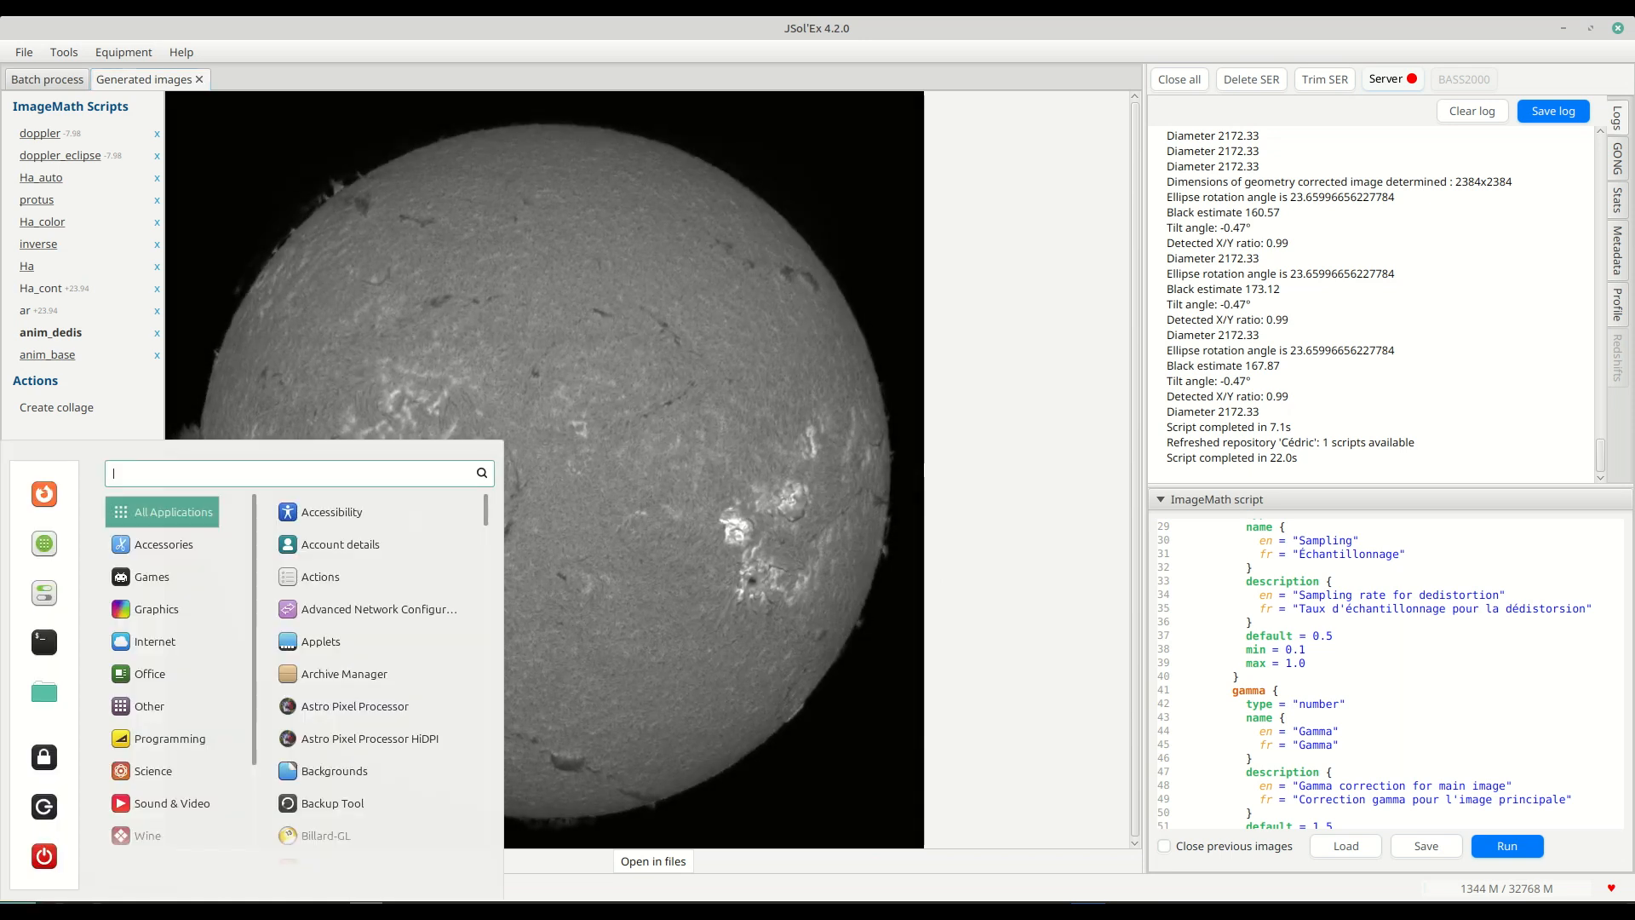
text(file)
click(381, 579)
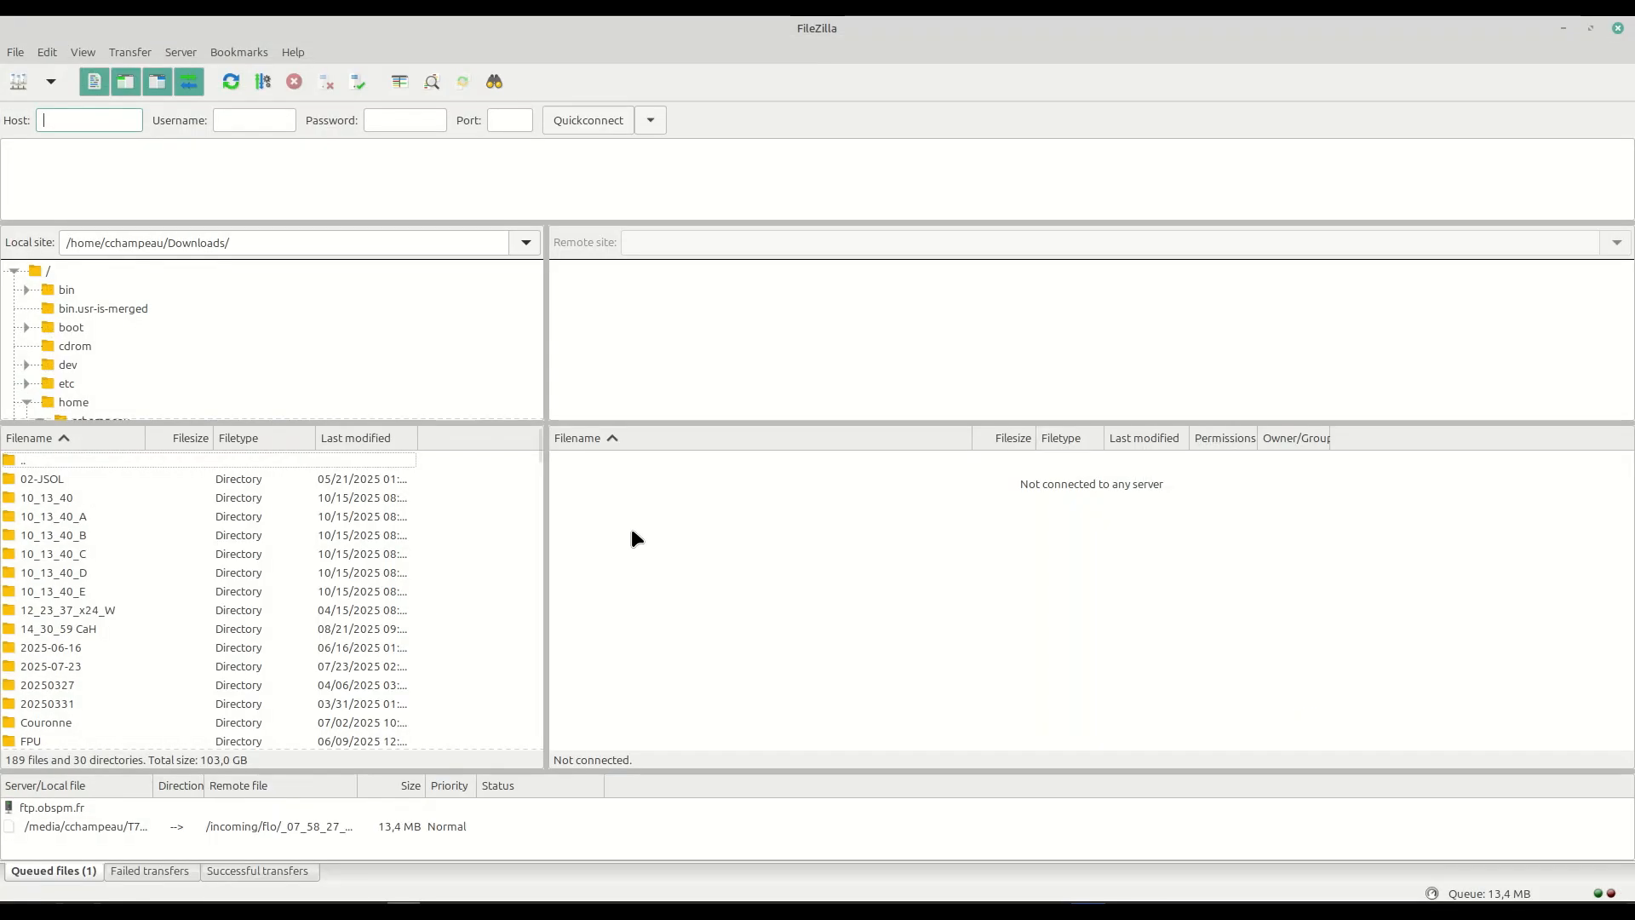
click(50, 83)
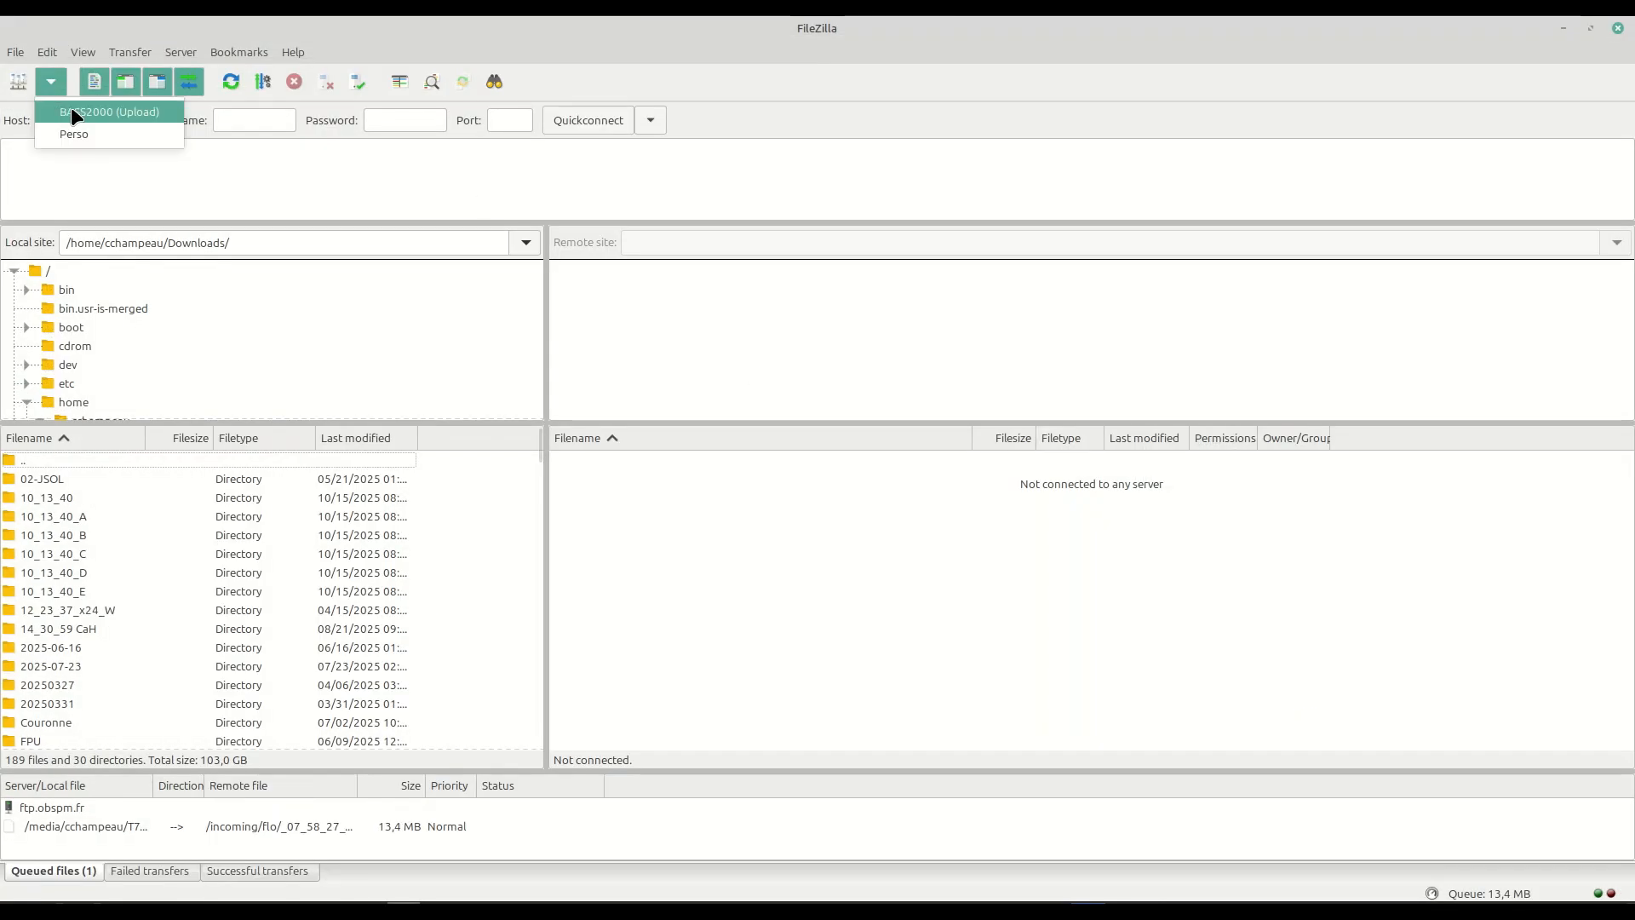
click(88, 133)
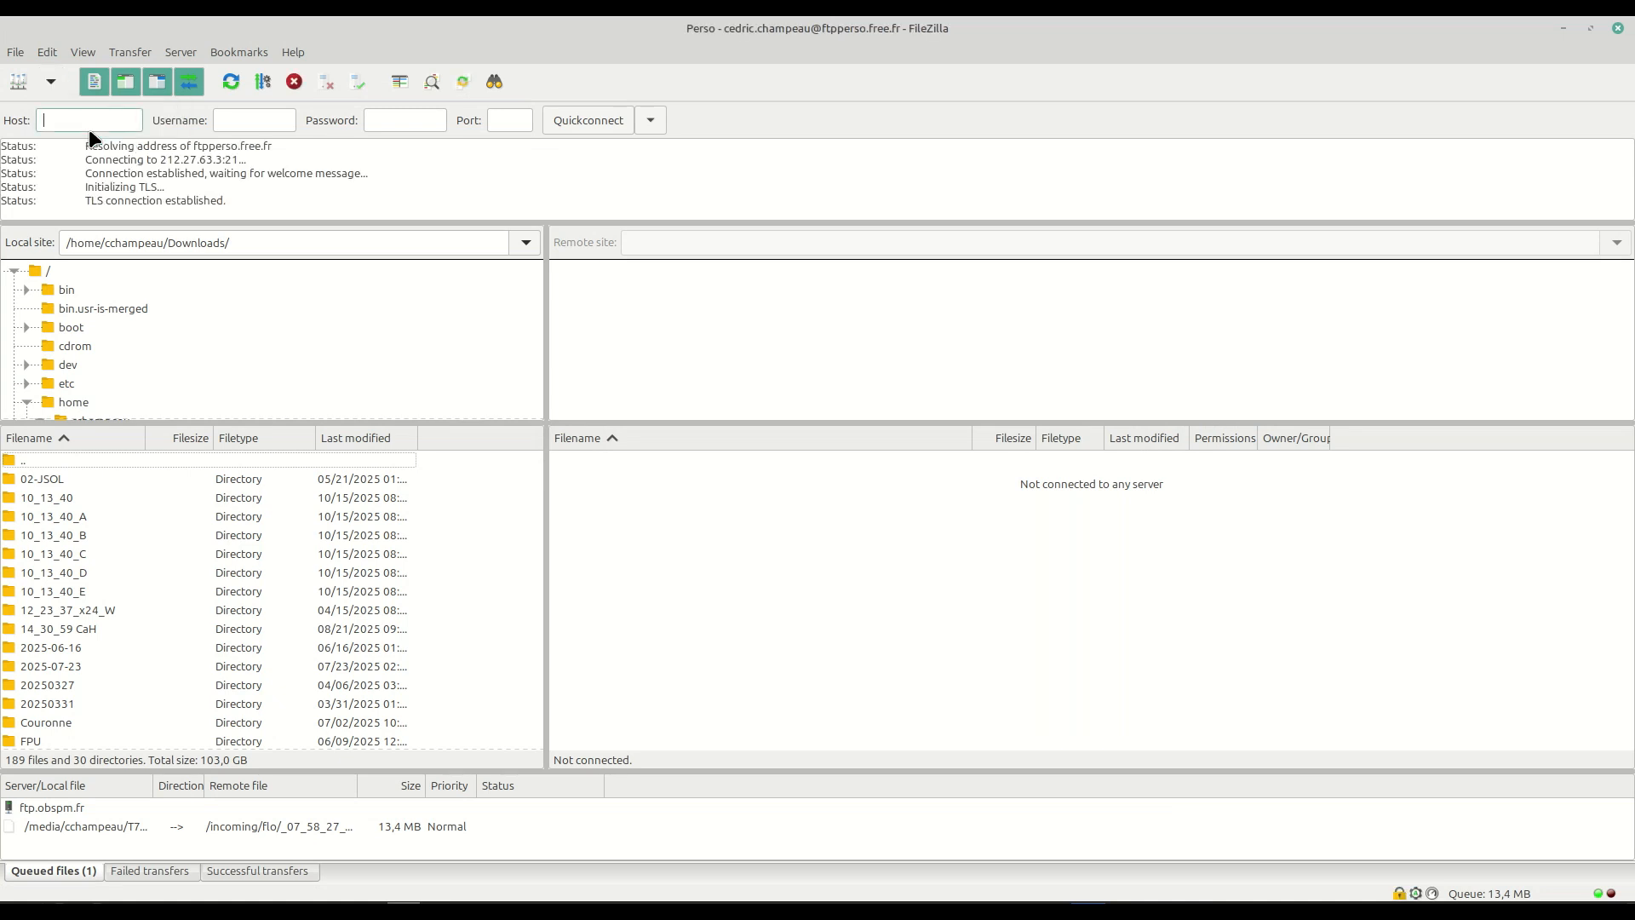
Open the scripts folder inside jsolex on the remote site.
scroll(673, 324, down, 3)
scroll(652, 366, down, 3)
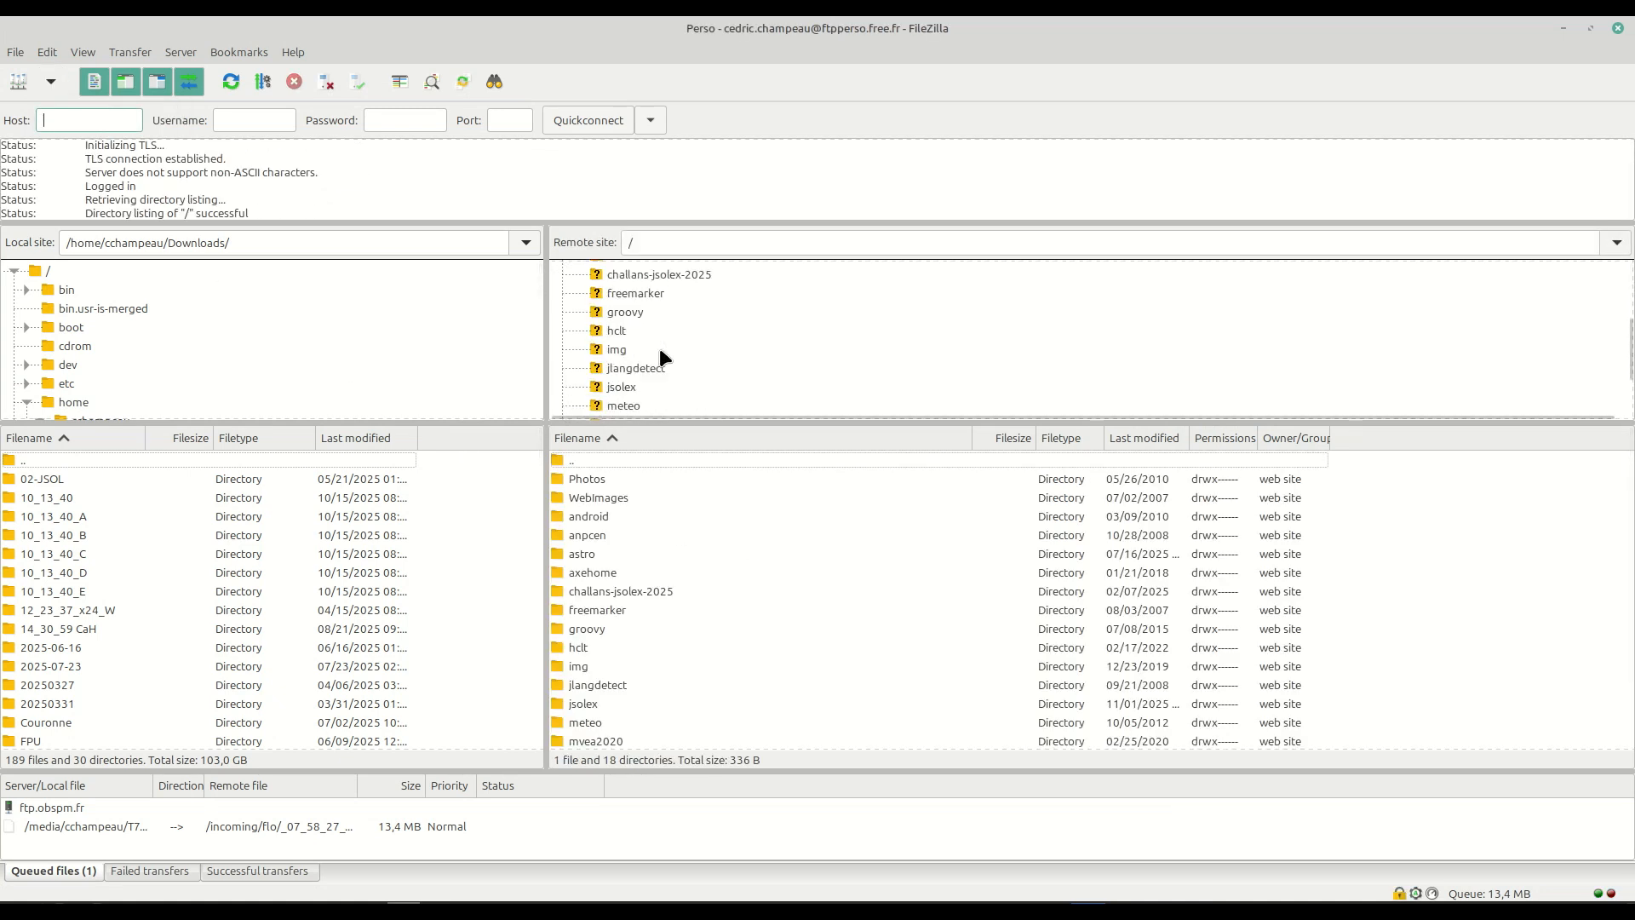
click(622, 387)
click(627, 405)
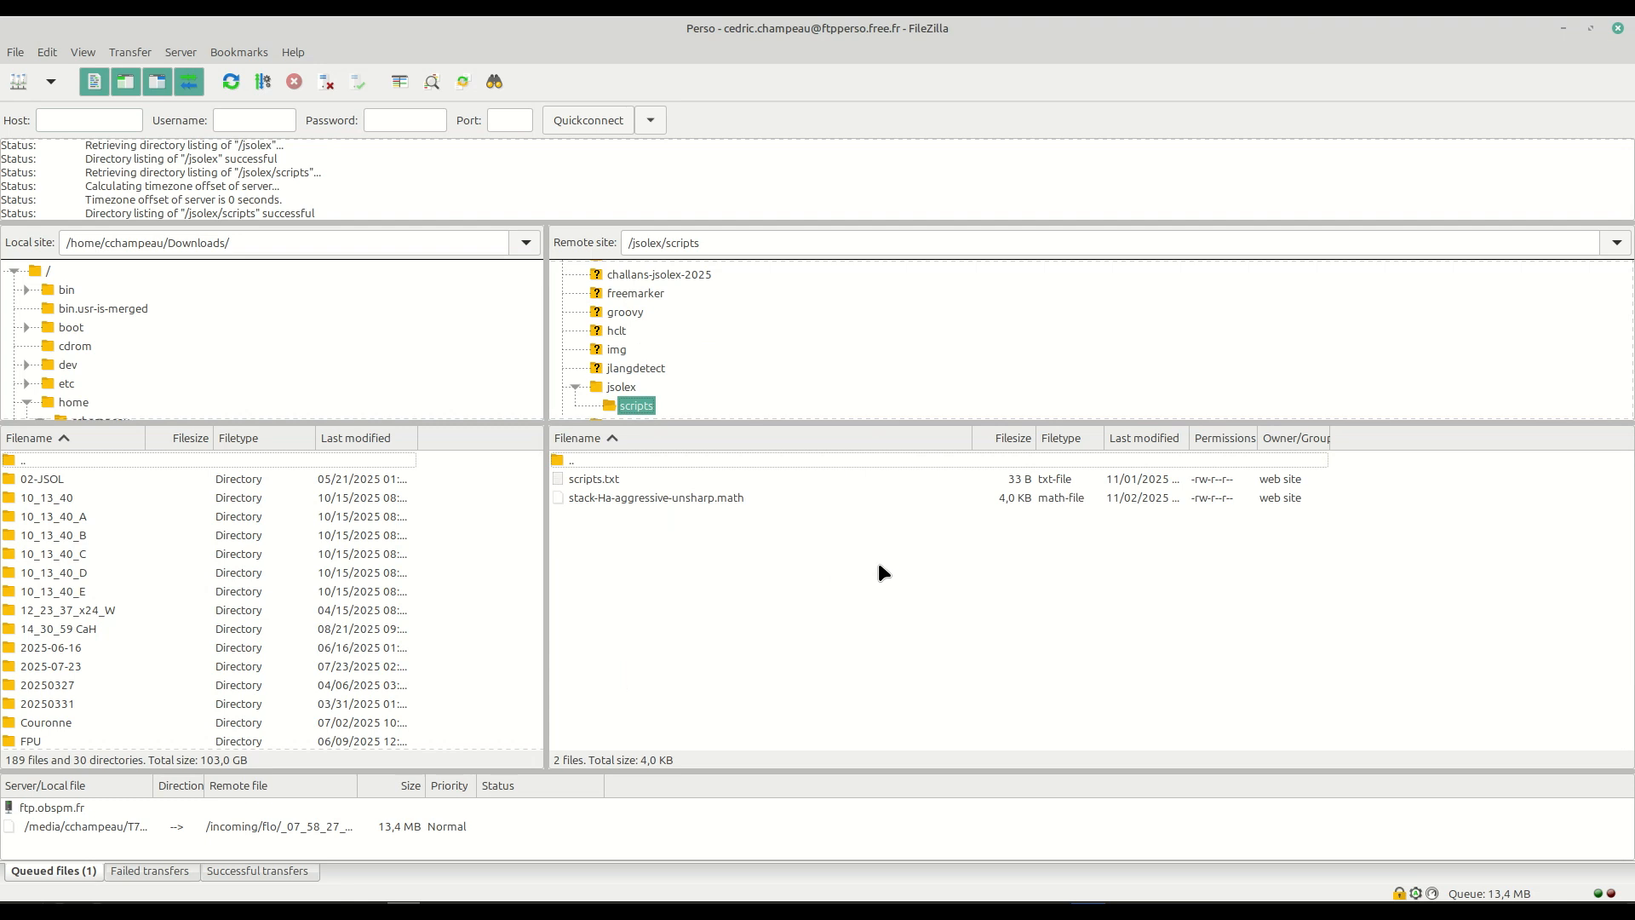
Open the remote scripts.txt in the text editor, reload it from disk and examine its listed script file name.
click(734, 501)
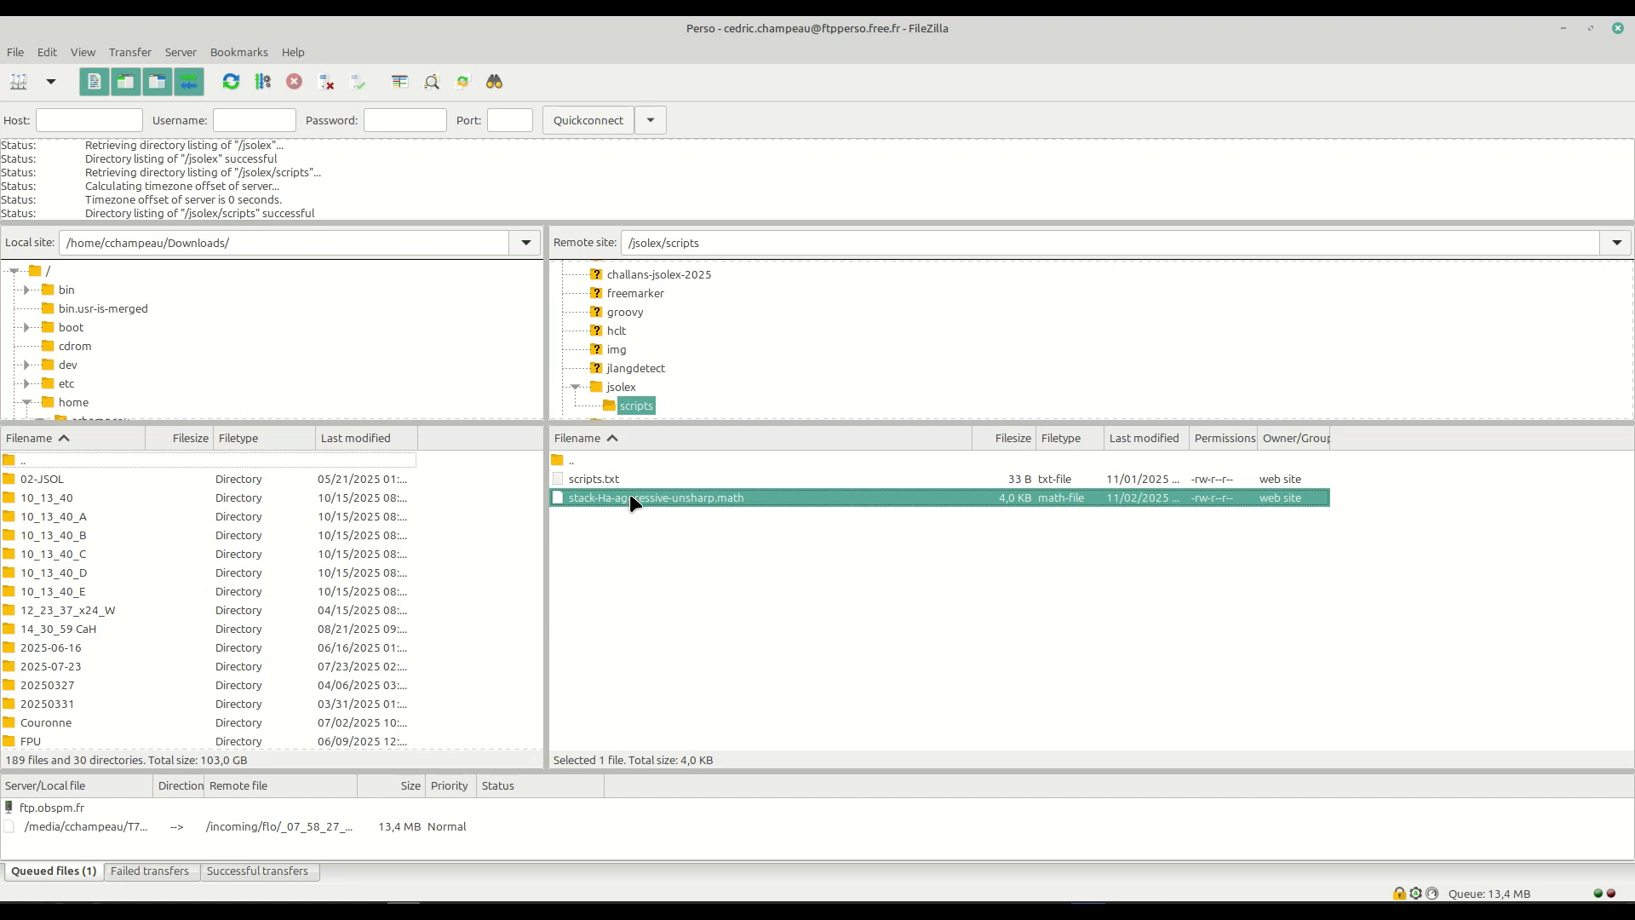
right_click(595, 478)
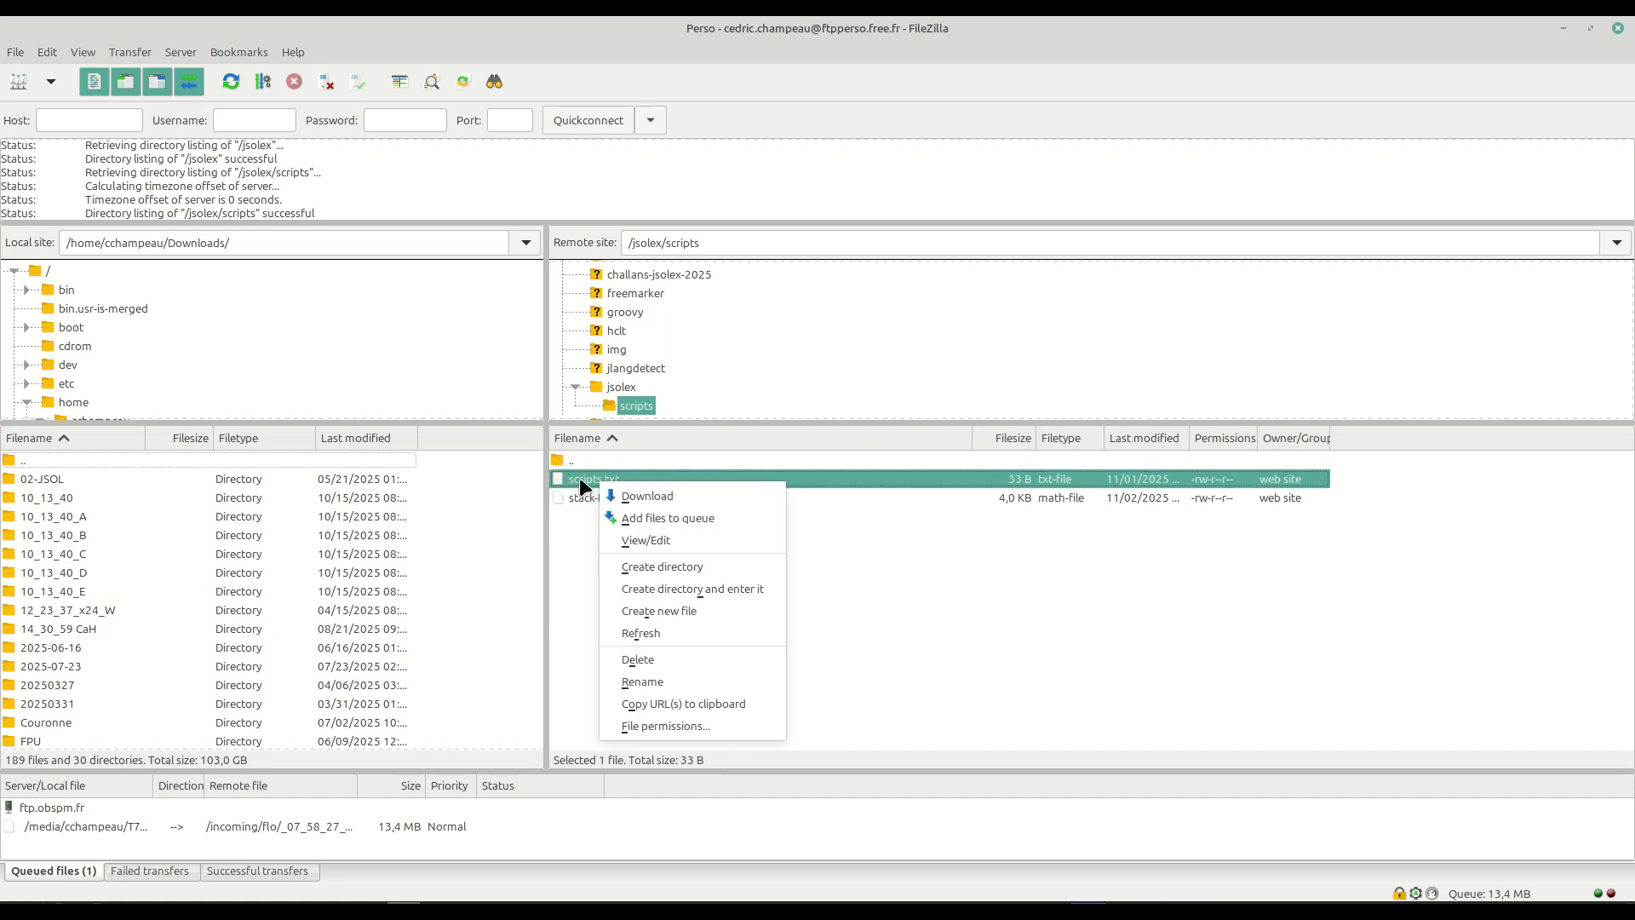
click(591, 489)
right_click(600, 479)
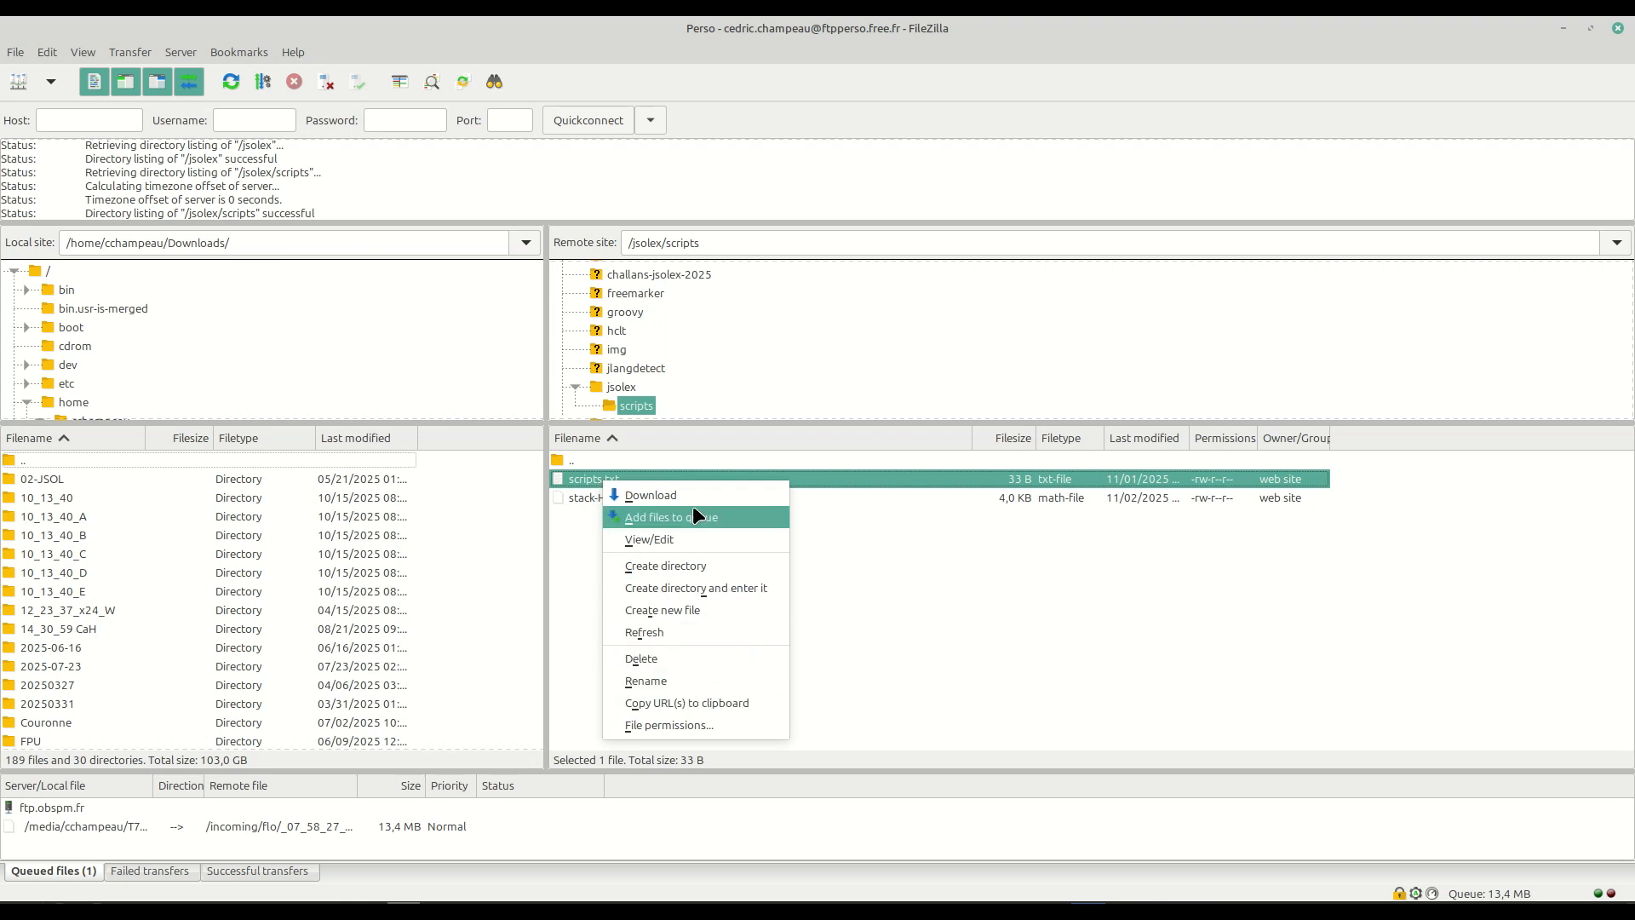
click(701, 539)
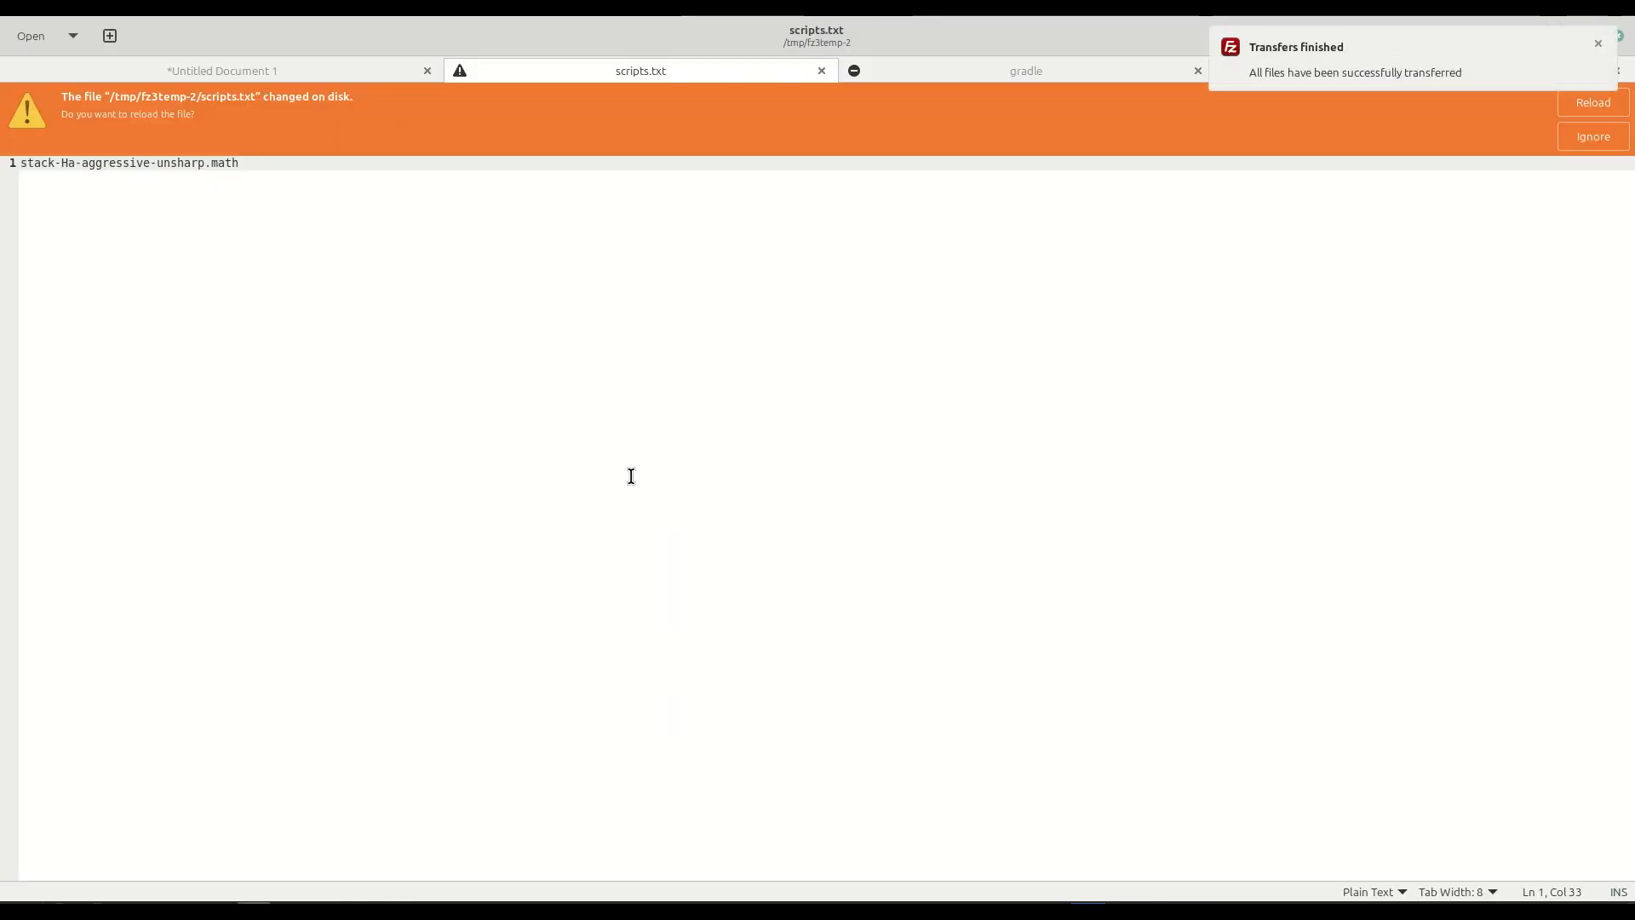
triple_click(273, 162)
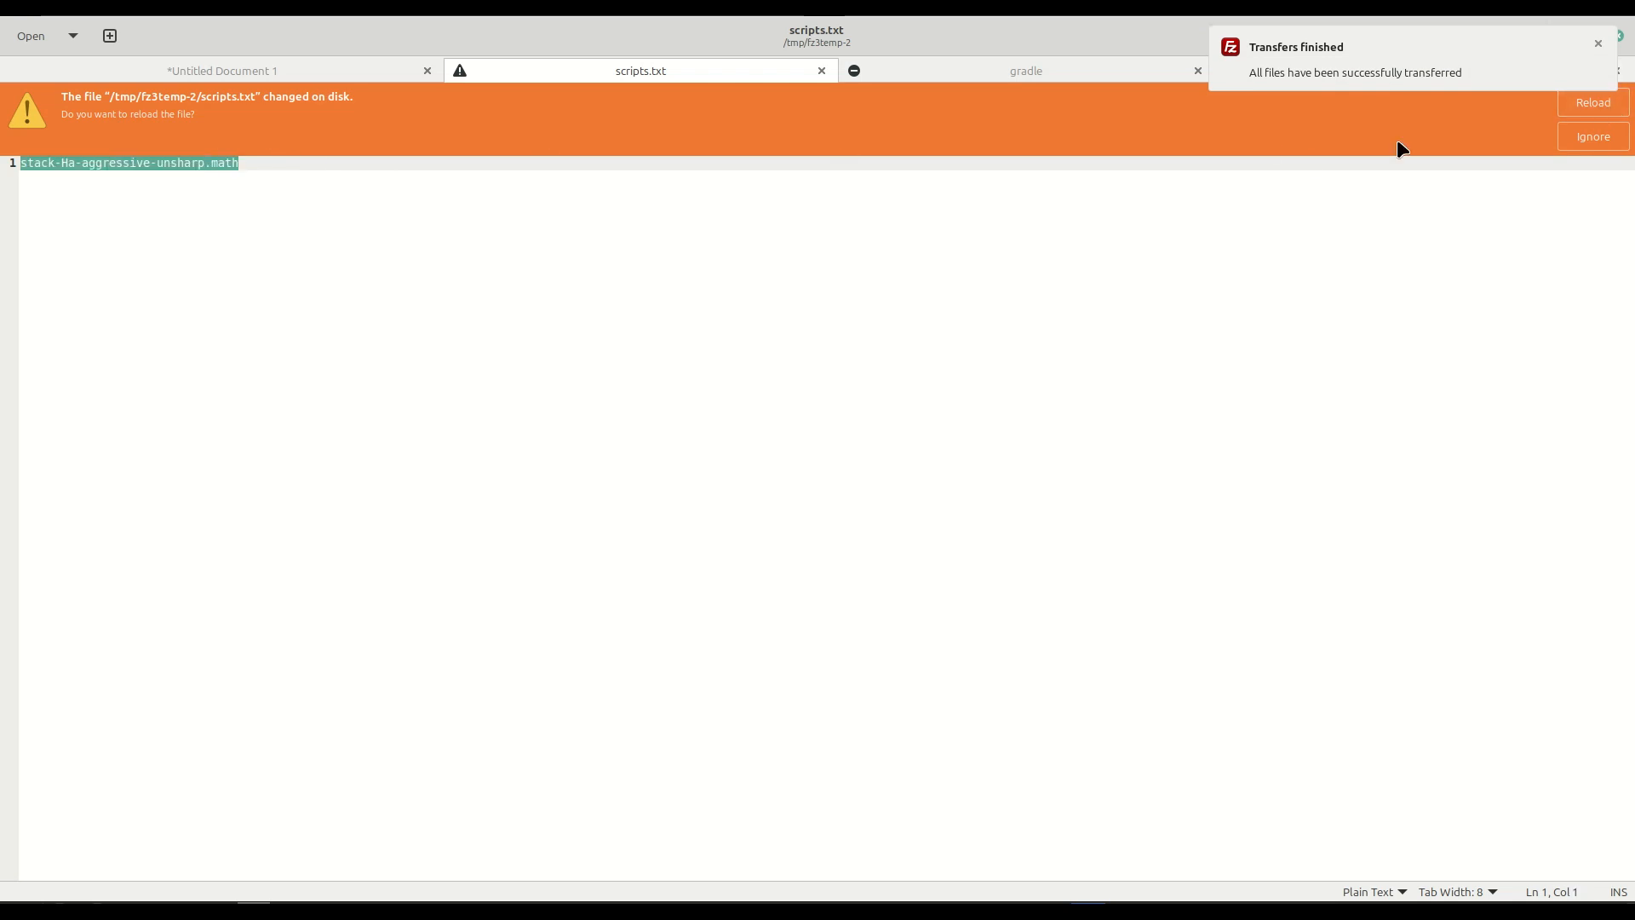
click(1616, 105)
triple_click(264, 168)
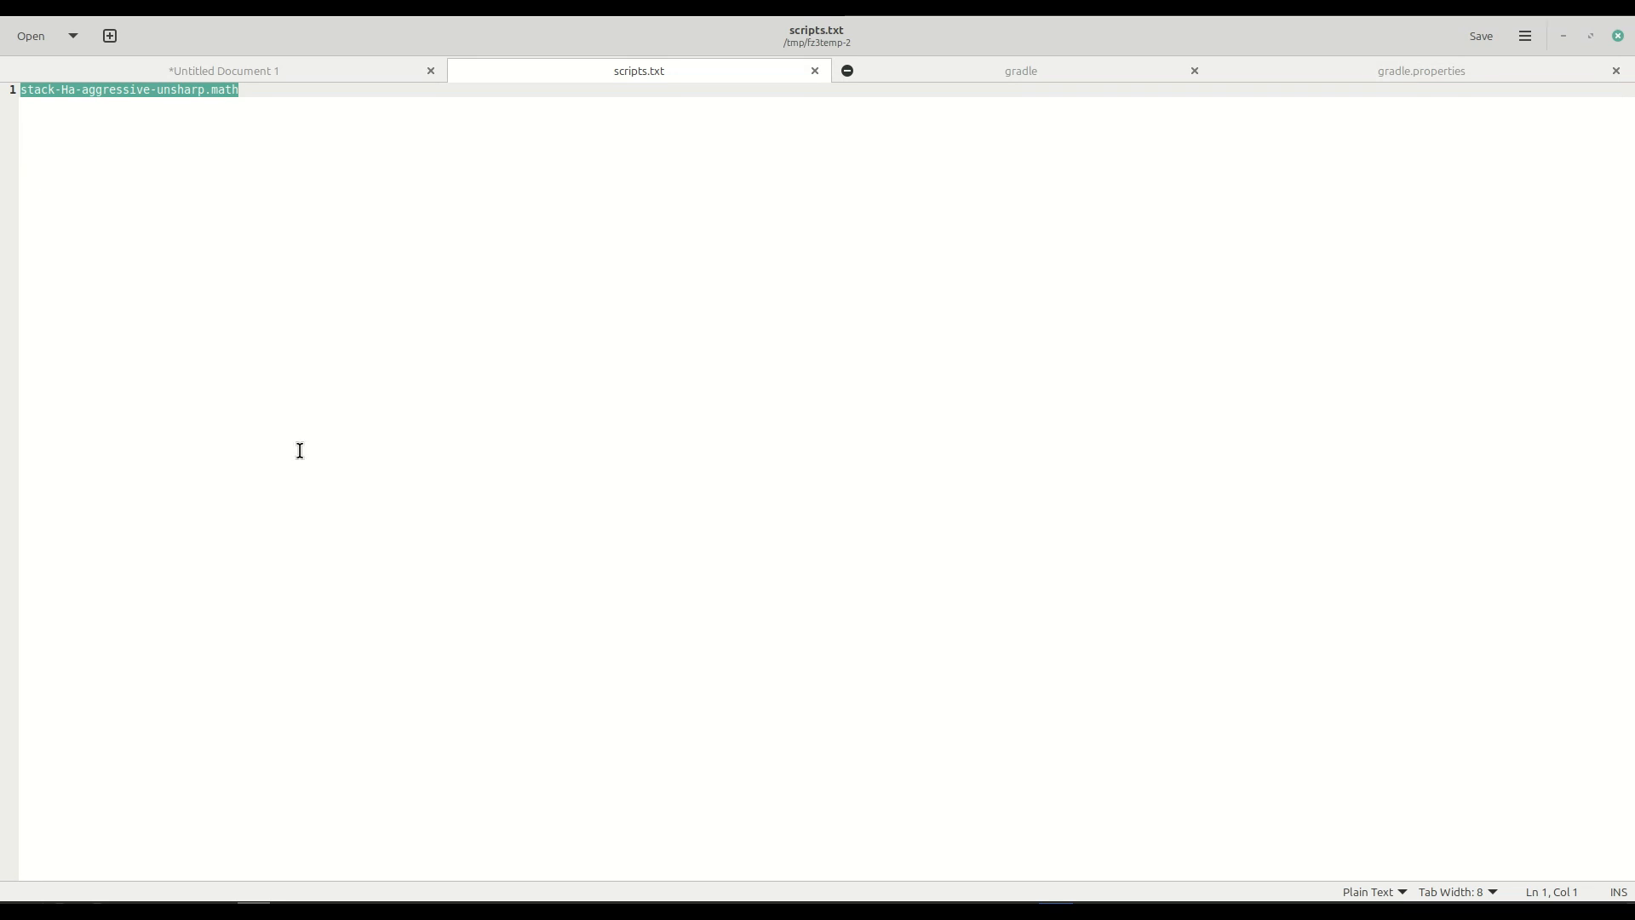
Return to FileZilla and compare the stack-Ha-aggressive-unsharp.math and scripts.txt entries in the remote scripts folder.
mouse_move(404, 904)
click(402, 831)
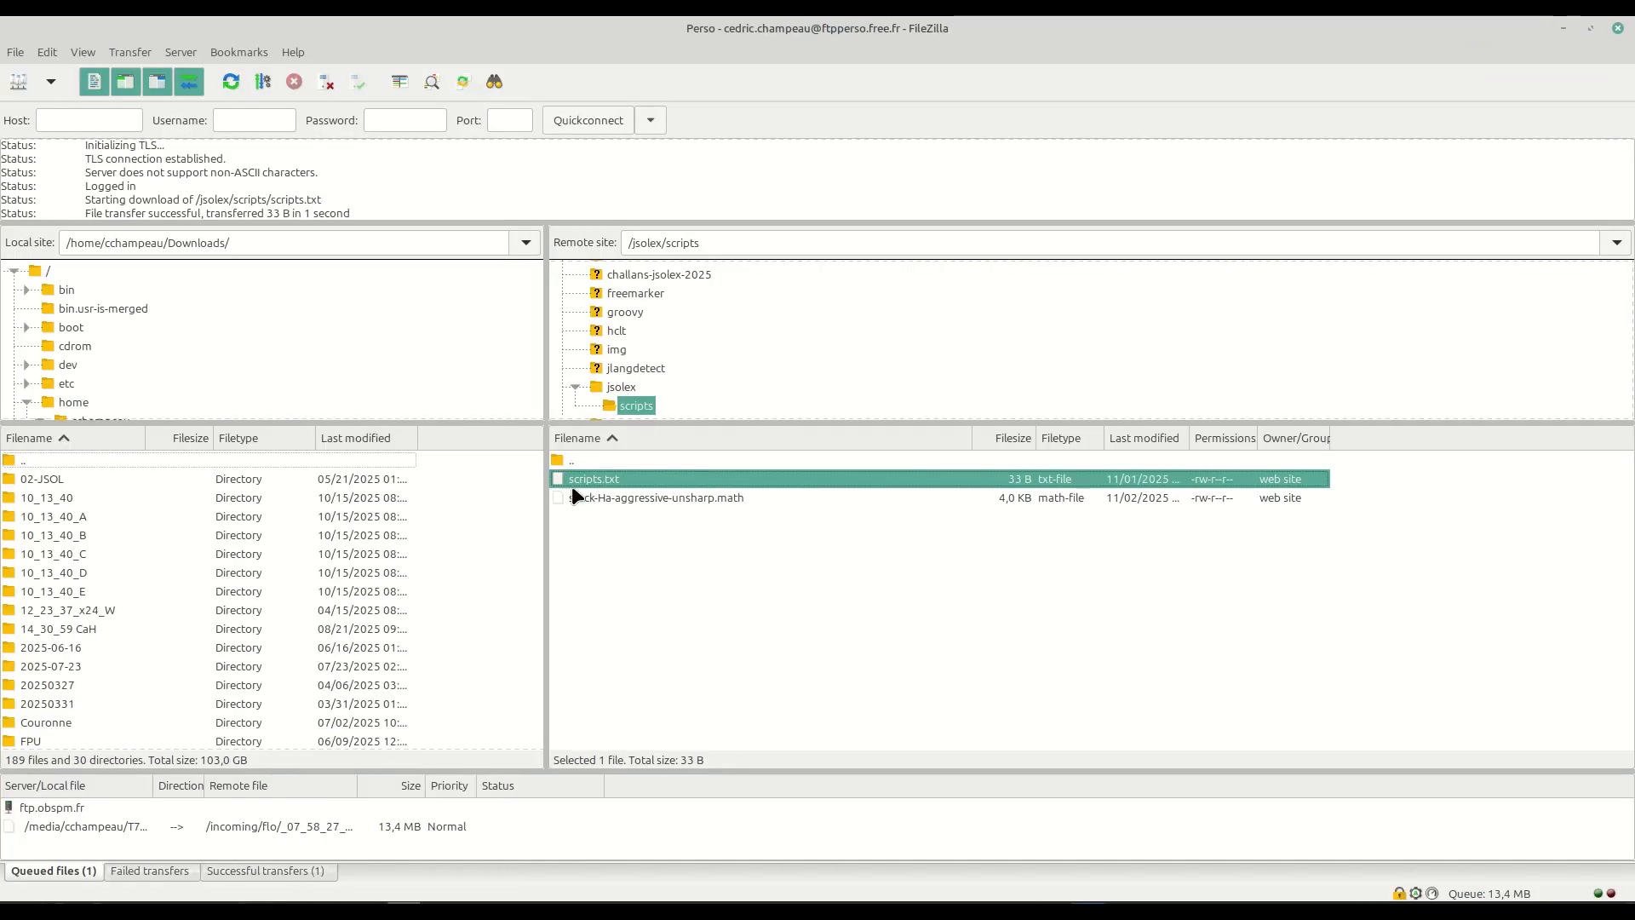
click(610, 499)
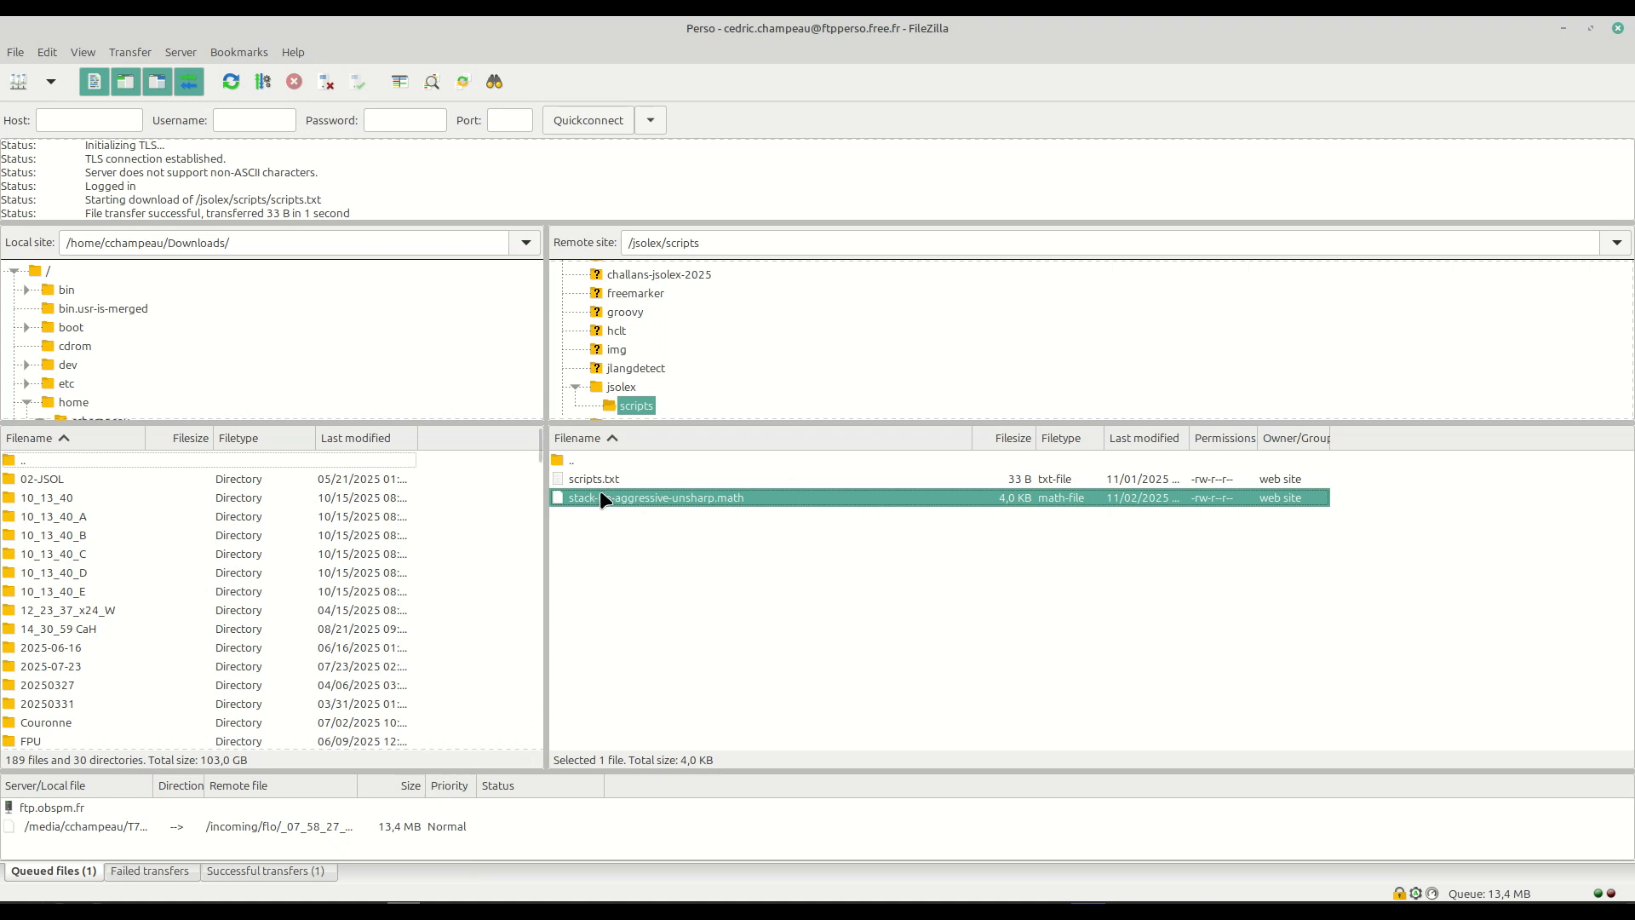
click(675, 593)
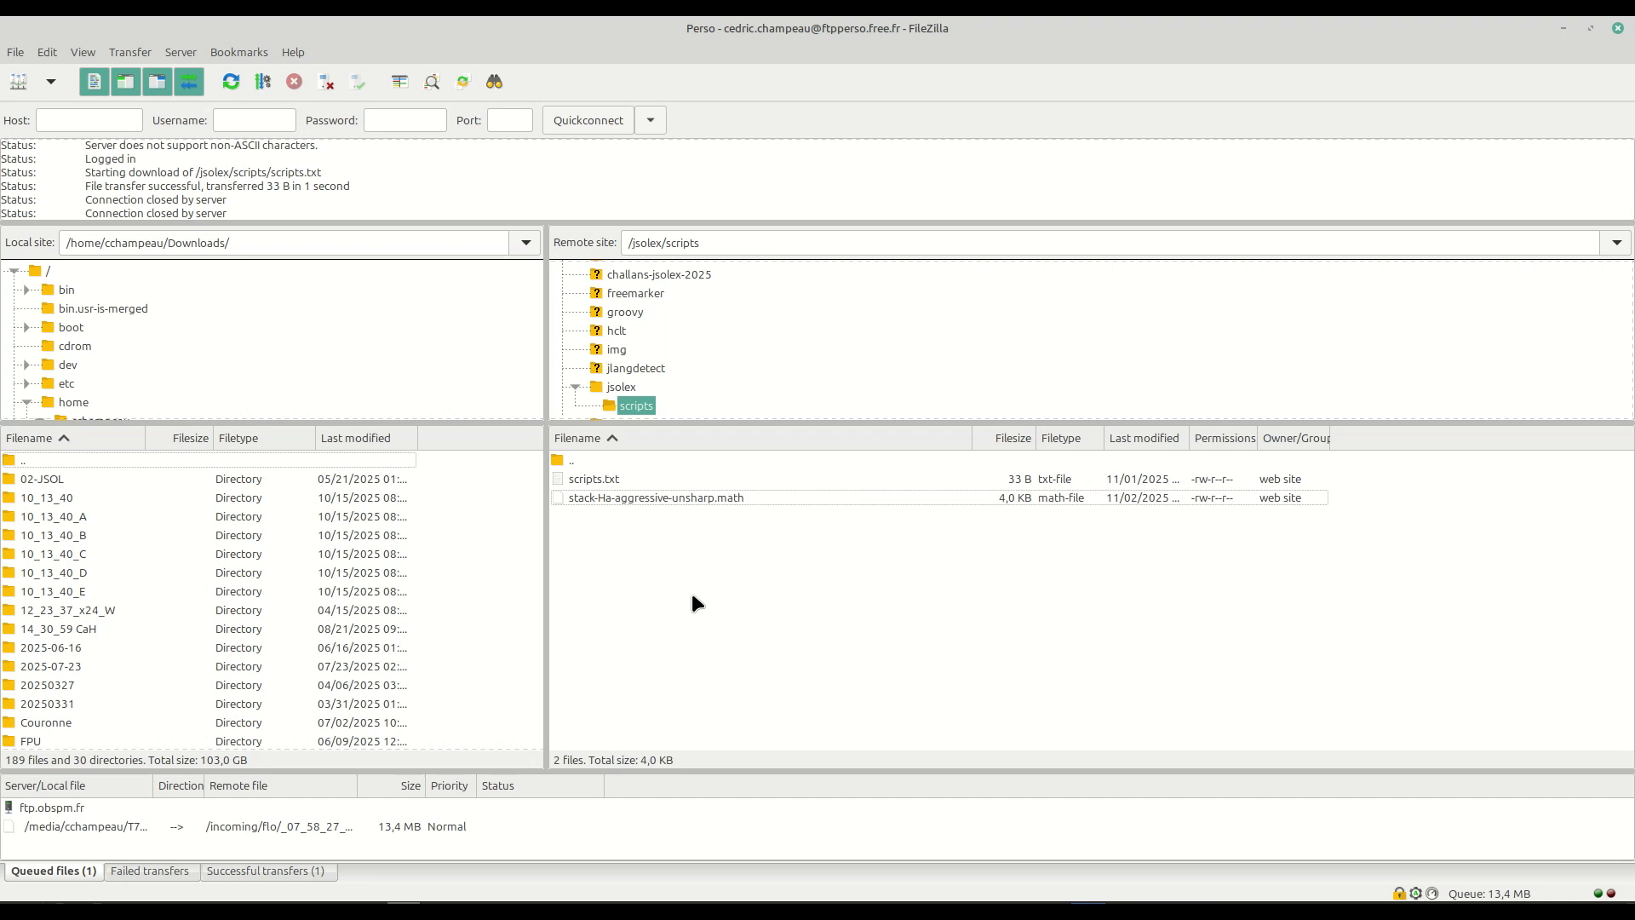
click(590, 482)
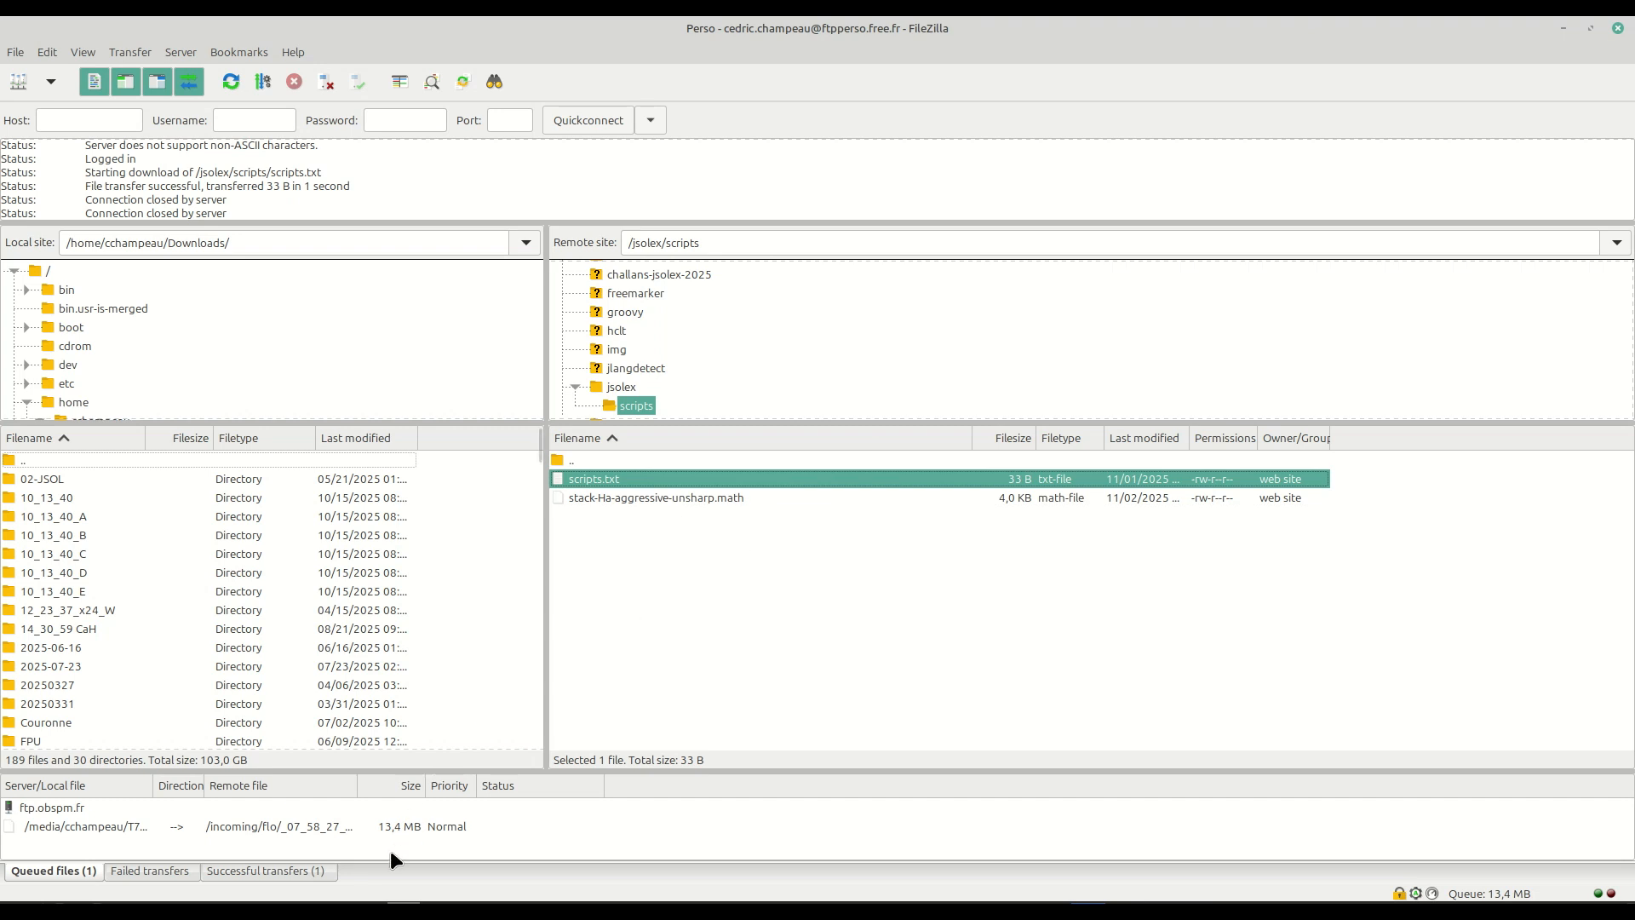
Switch to JSol'Ex, open the Script Repositories manager and refresh the repository.
key(alt+Tab)
click(71, 52)
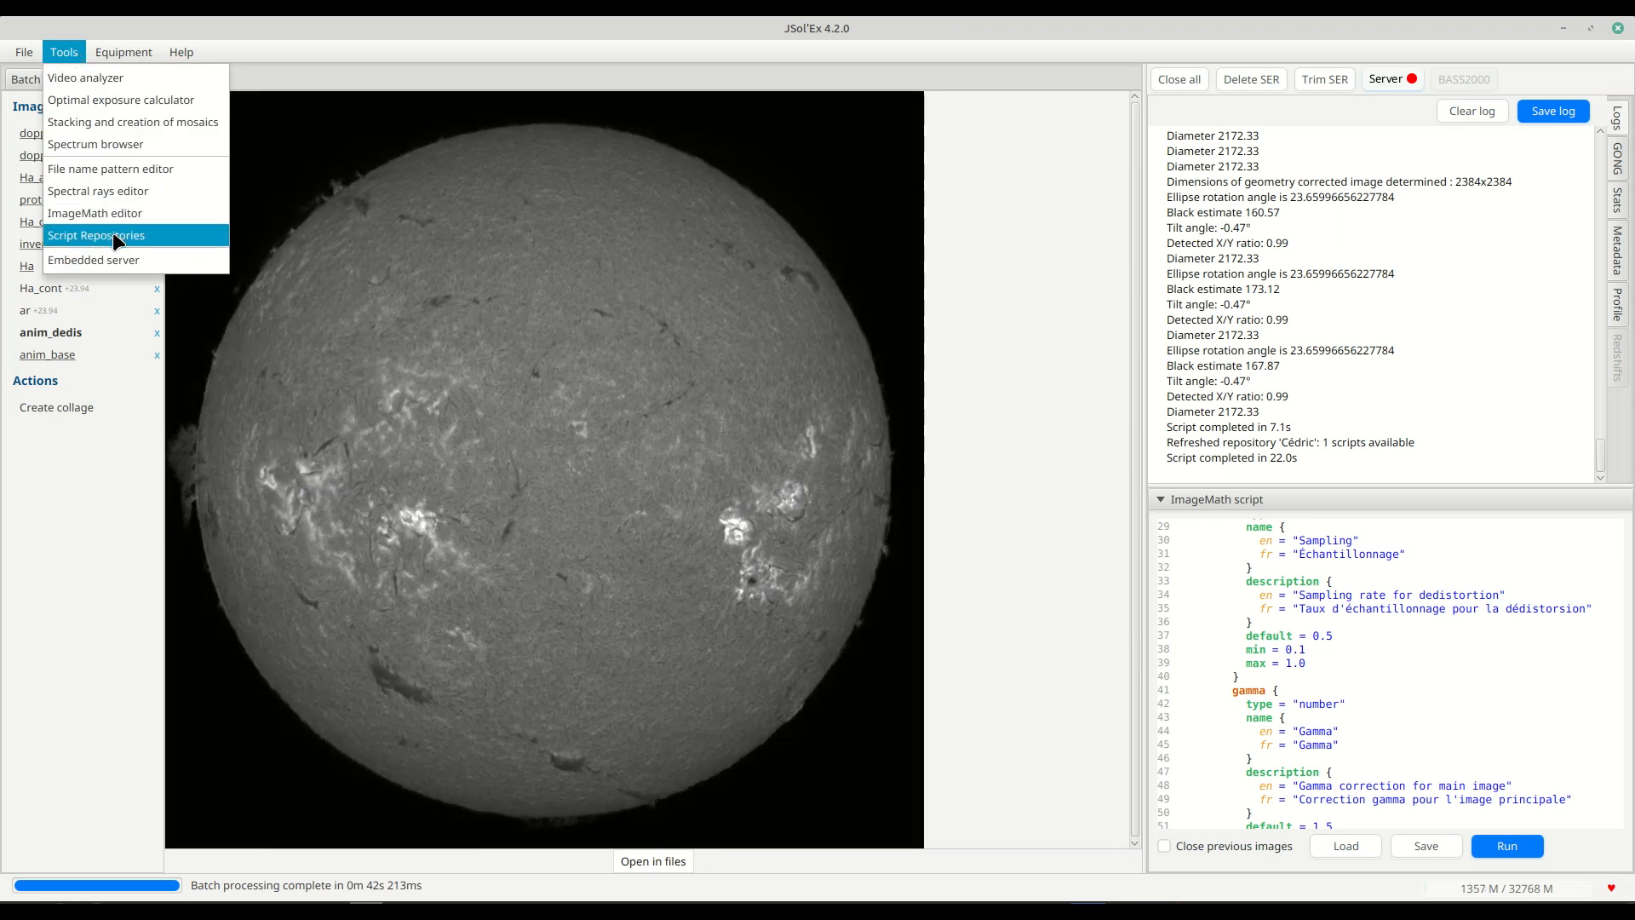
click(115, 236)
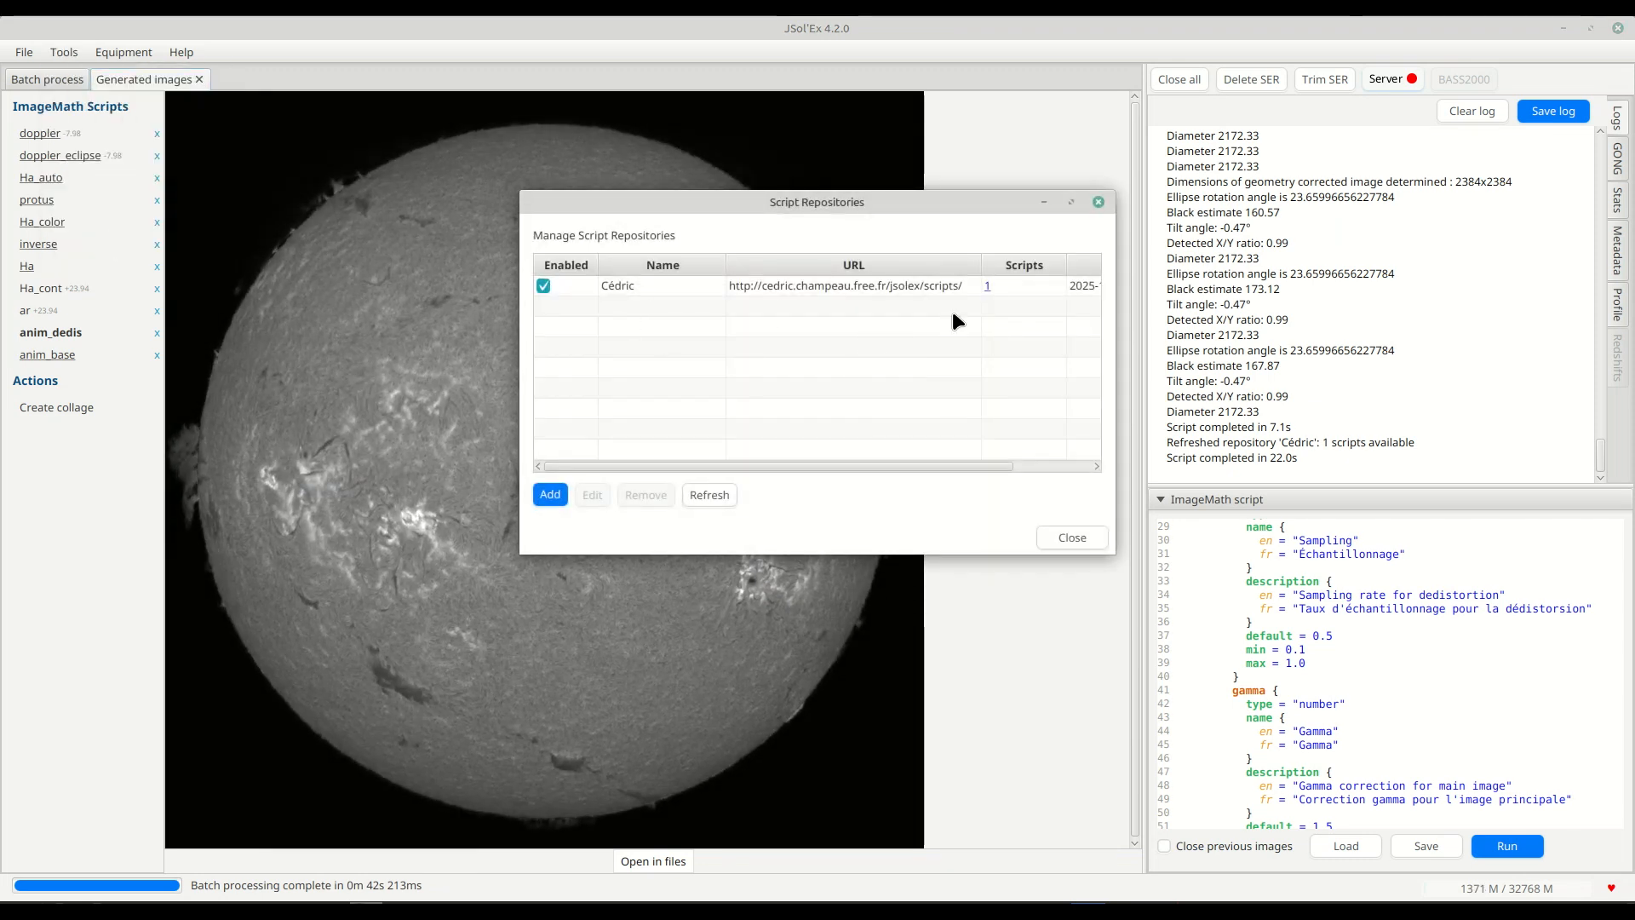
click(718, 502)
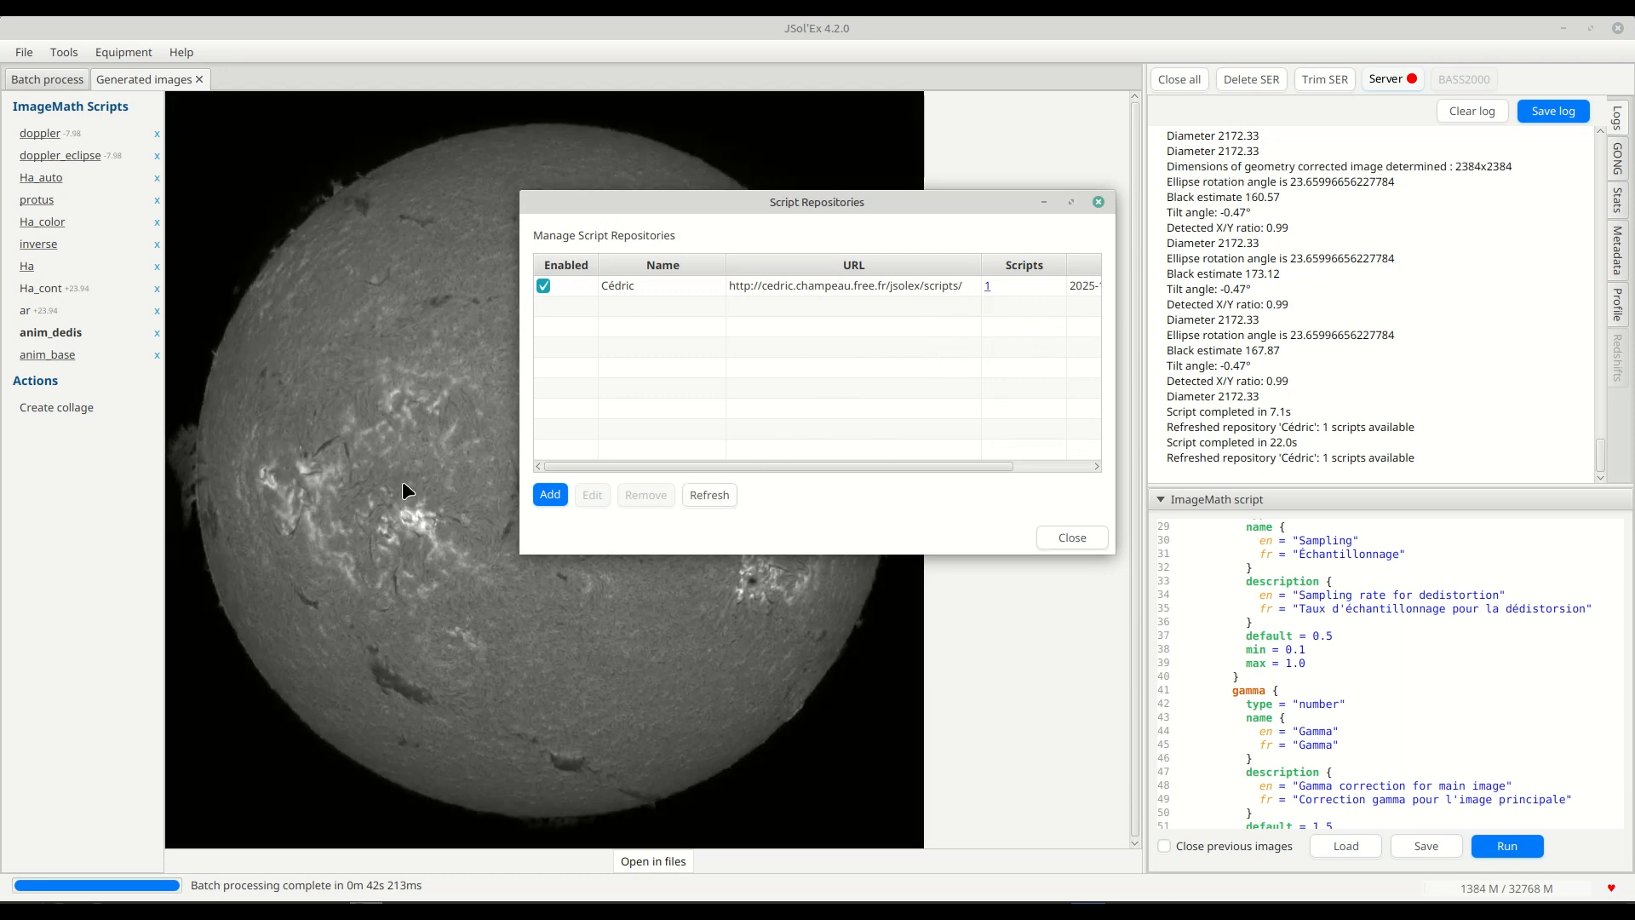
mouse_move(170, 911)
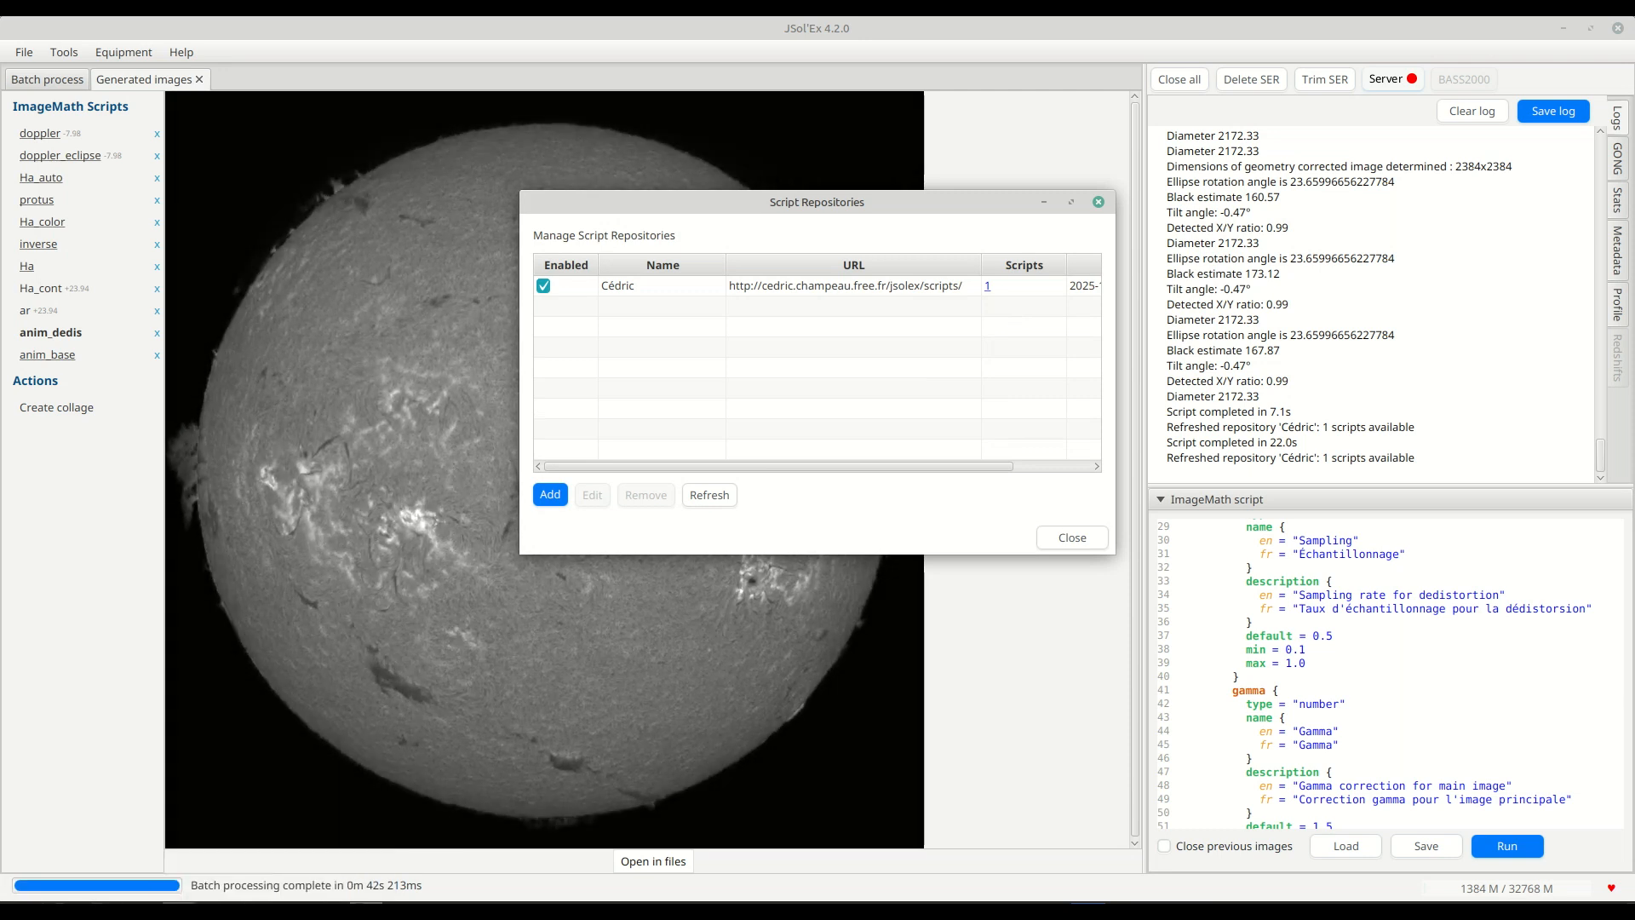
click(254, 911)
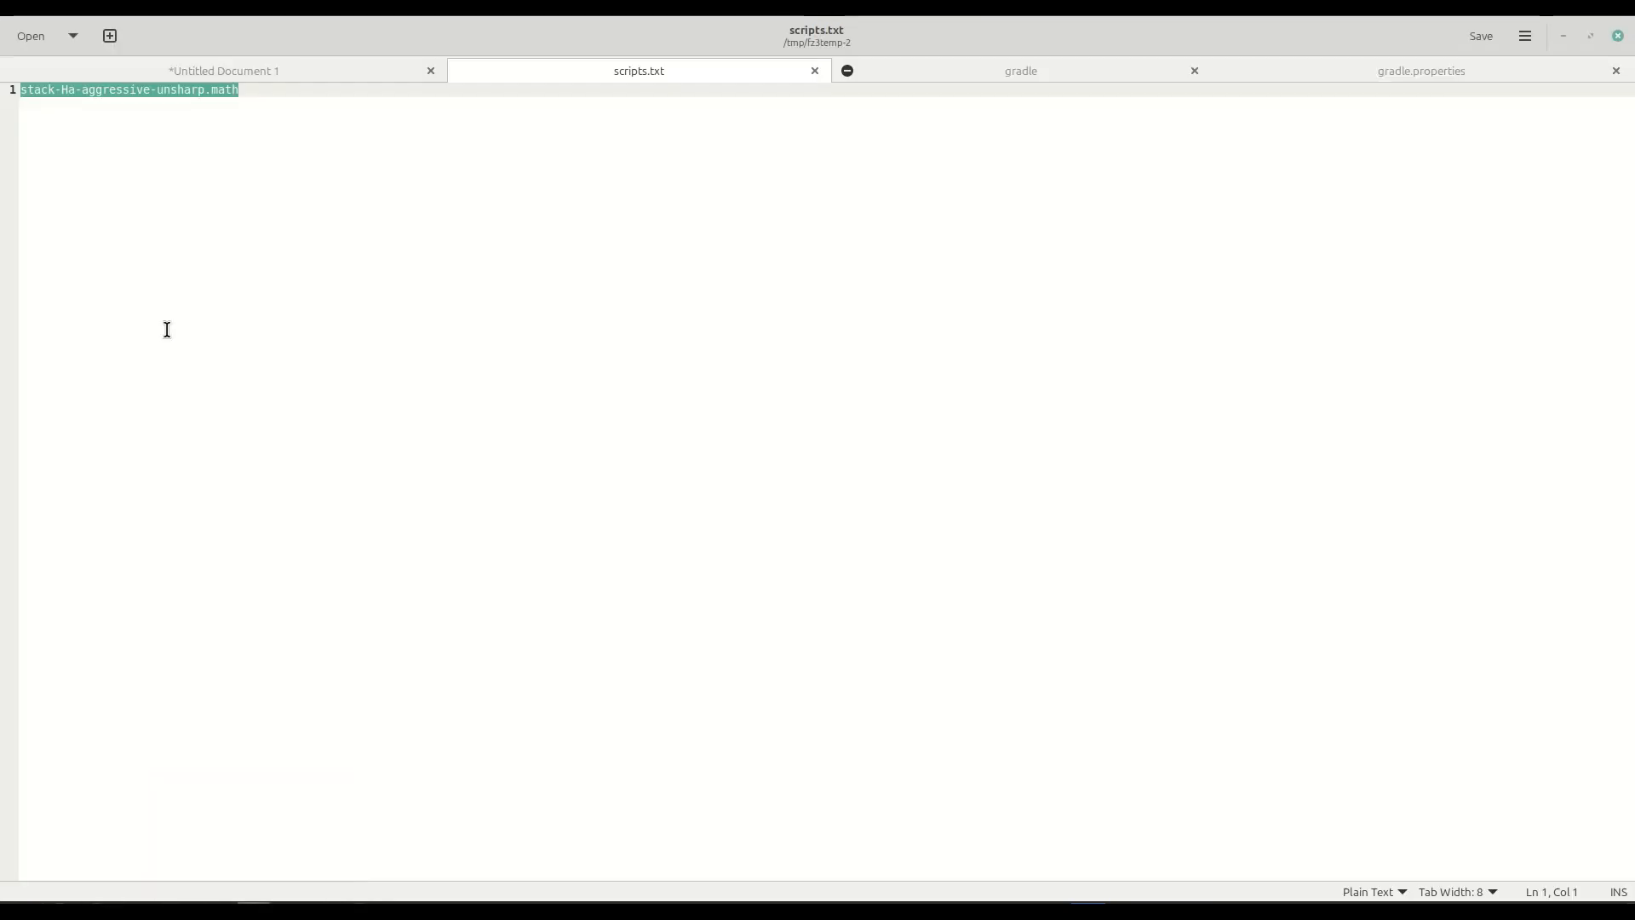
click(111, 37)
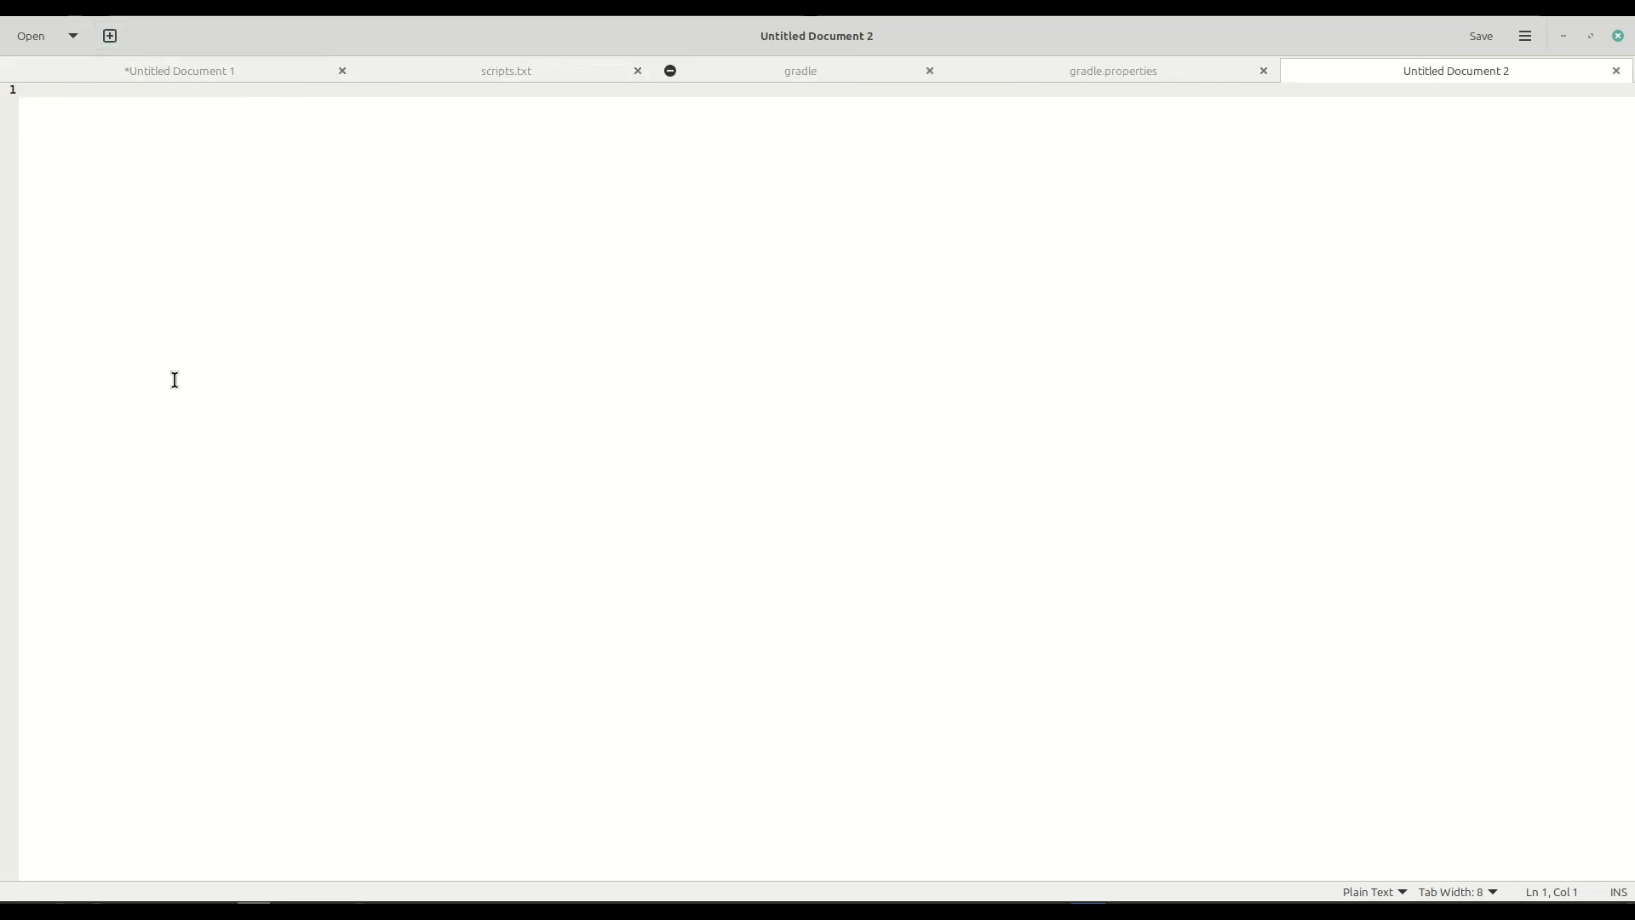
text(me)
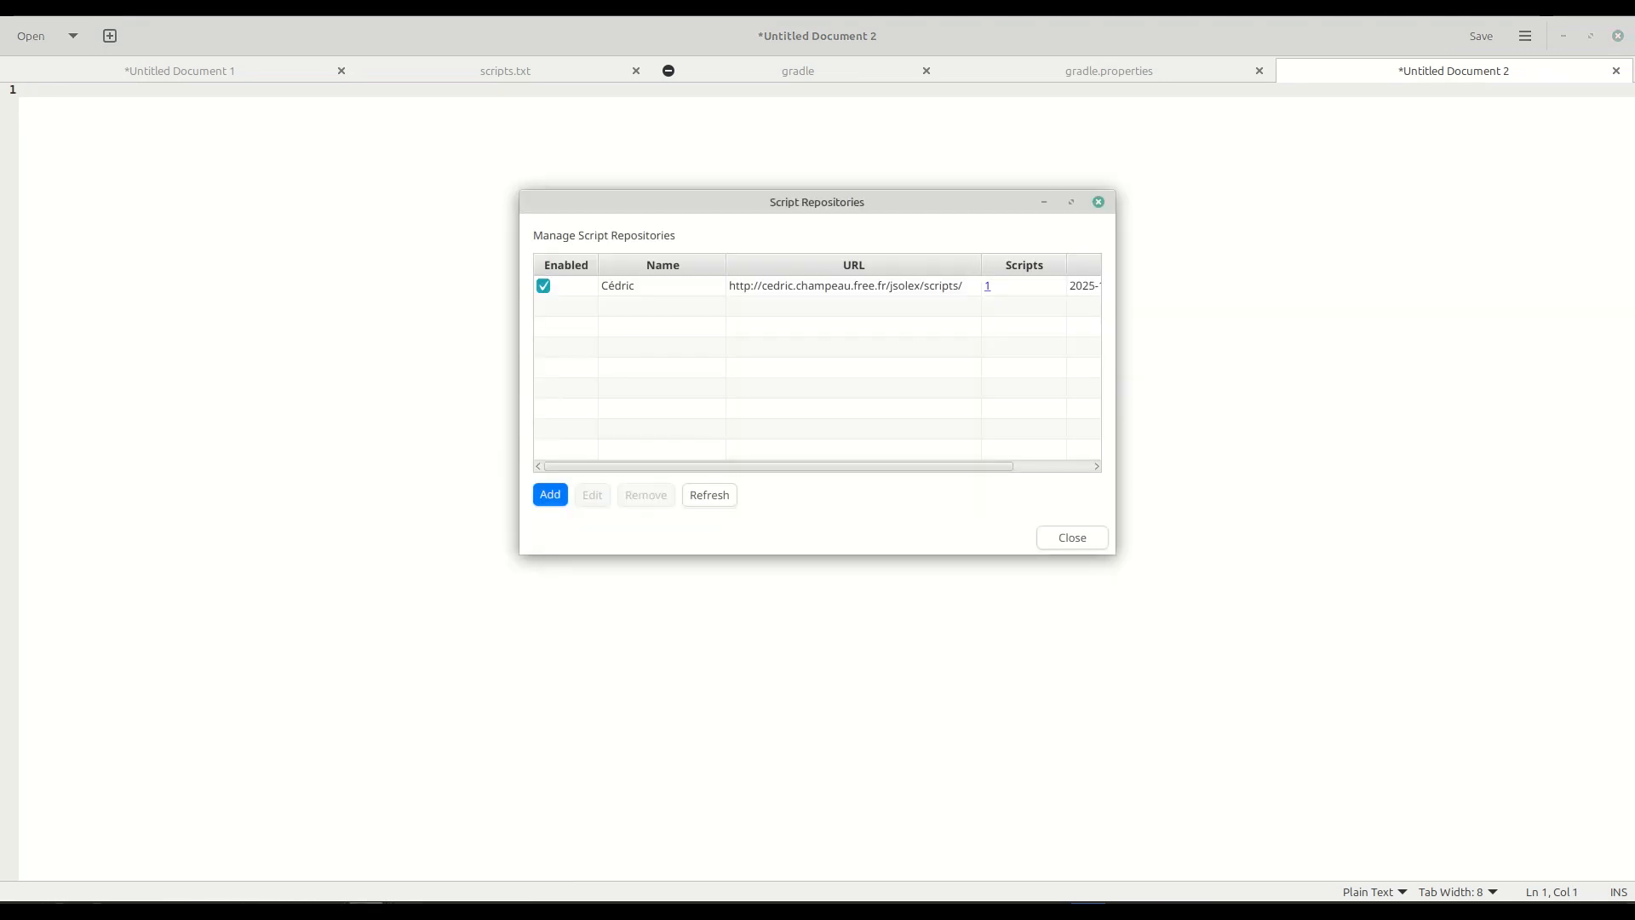
Switch to FileZilla, set the local site to /tmp and download stack-Ha-aggressive-unsharp.math into it.
click(404, 909)
click(668, 496)
right_click(671, 498)
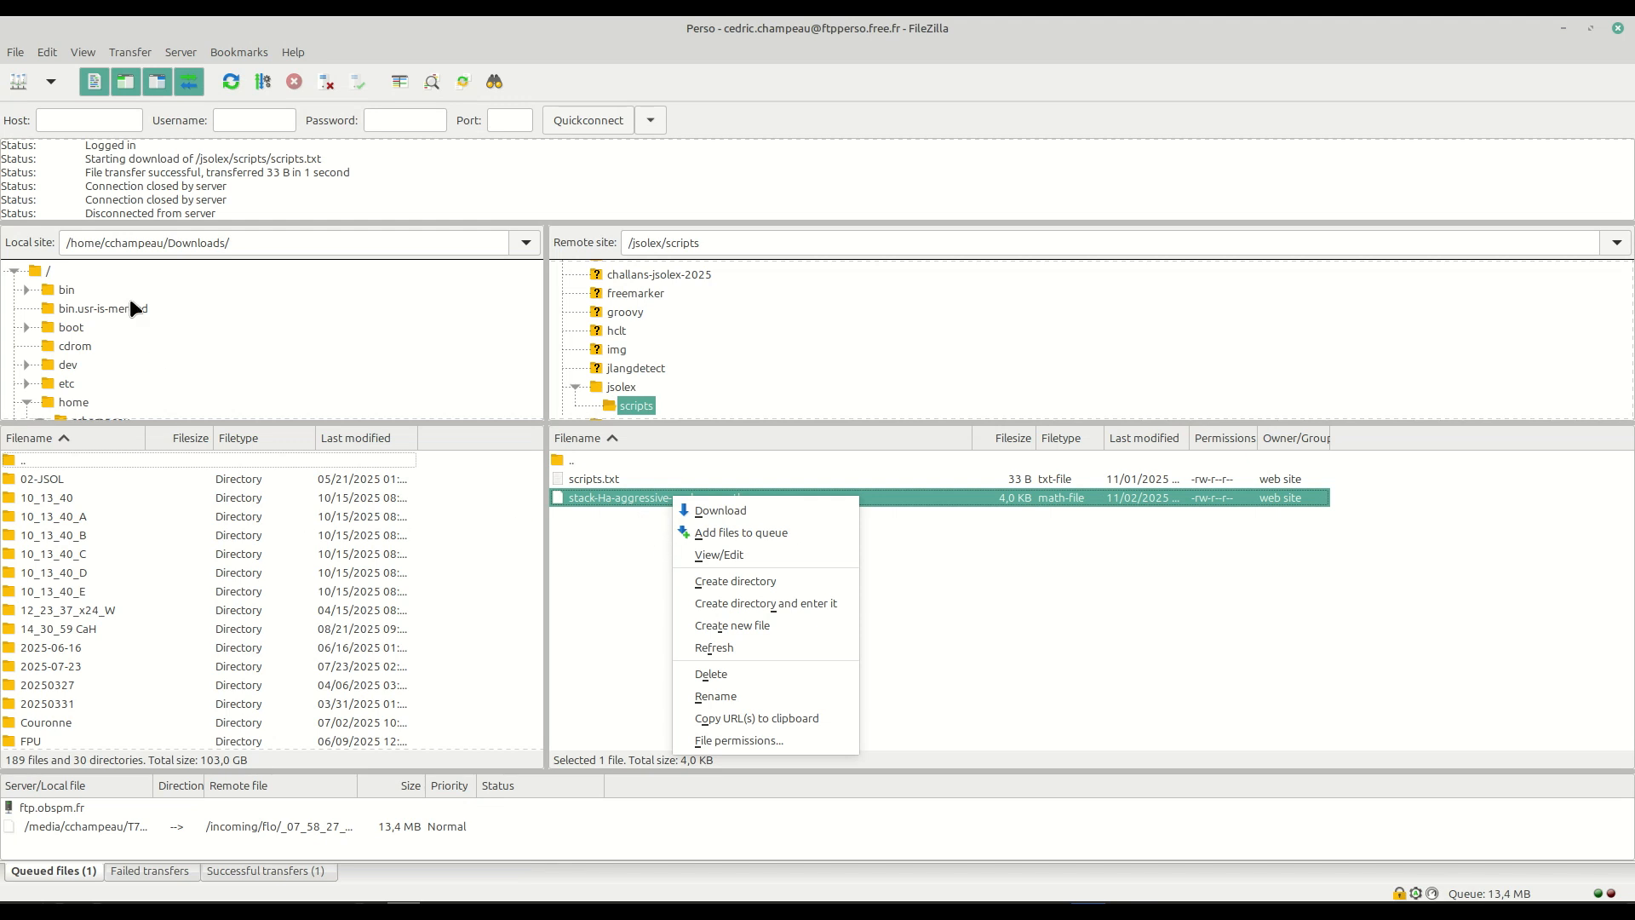
double_click(175, 242)
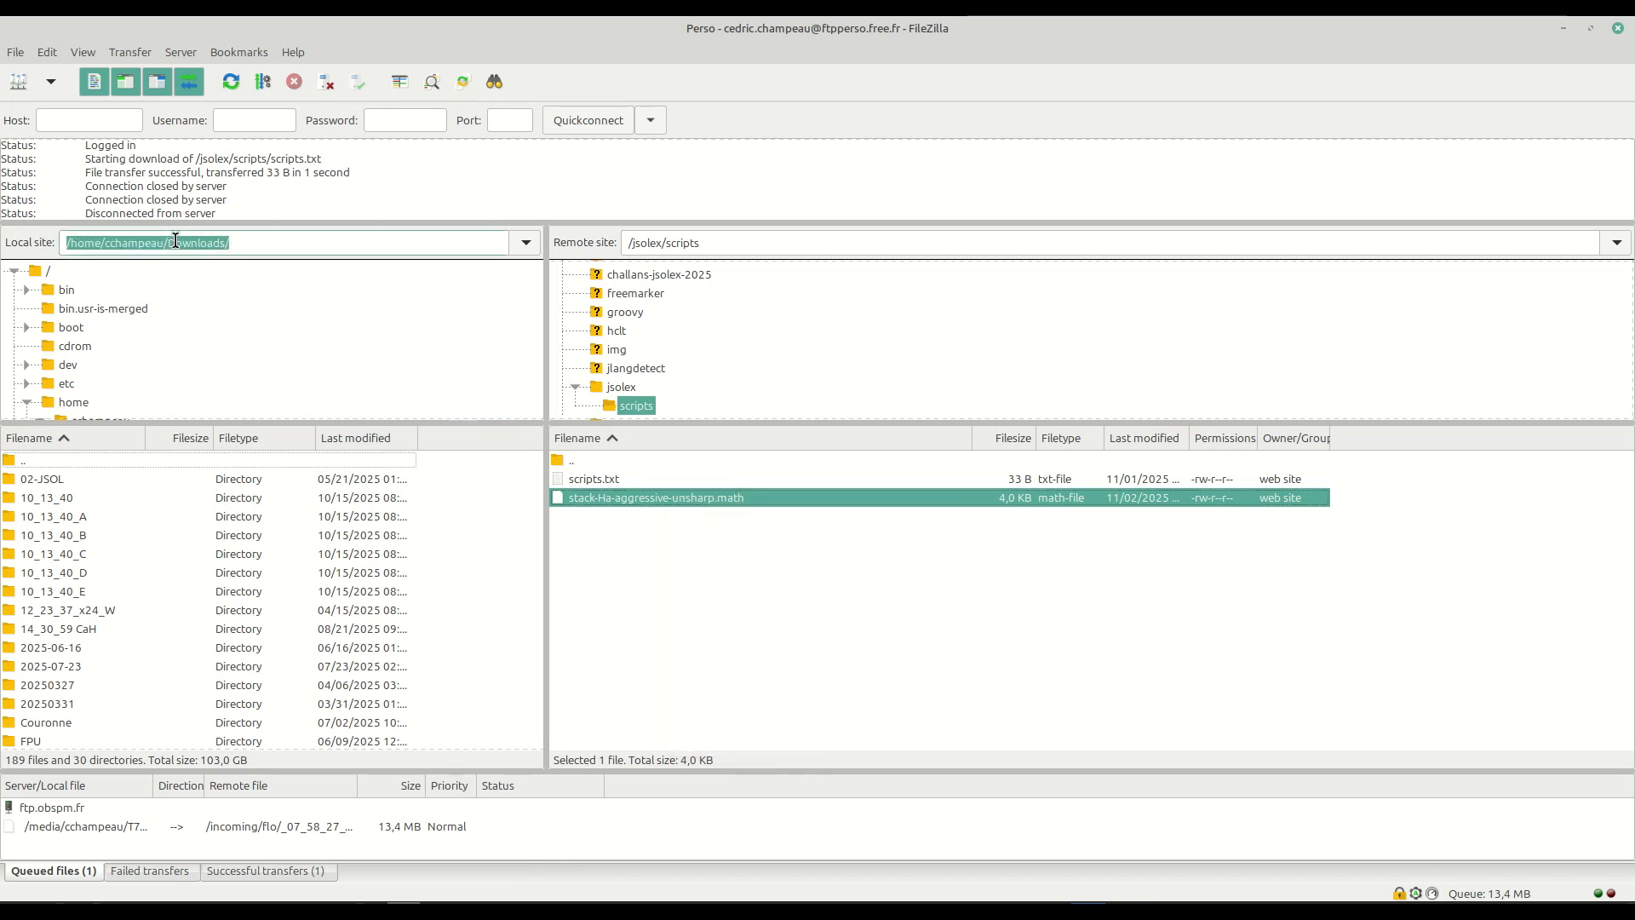
text(/tmp/)
key(Return)
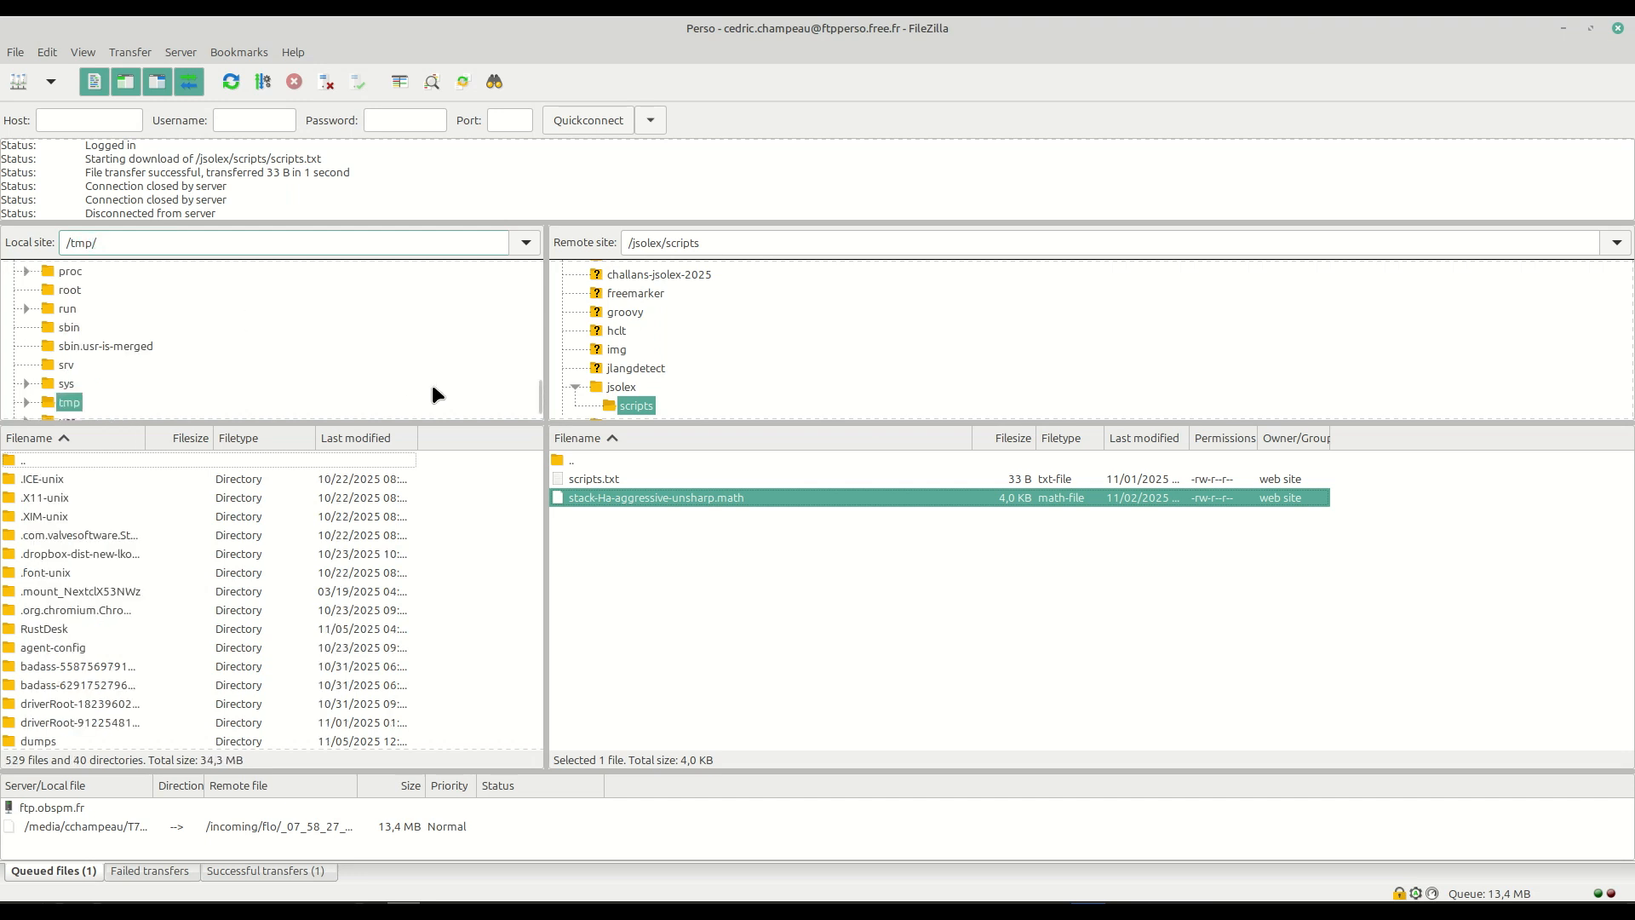
drag(612, 498, 60, 366)
Switch to the file manager and go to the /tmp folder.
mouse_move(141, 910)
click(157, 858)
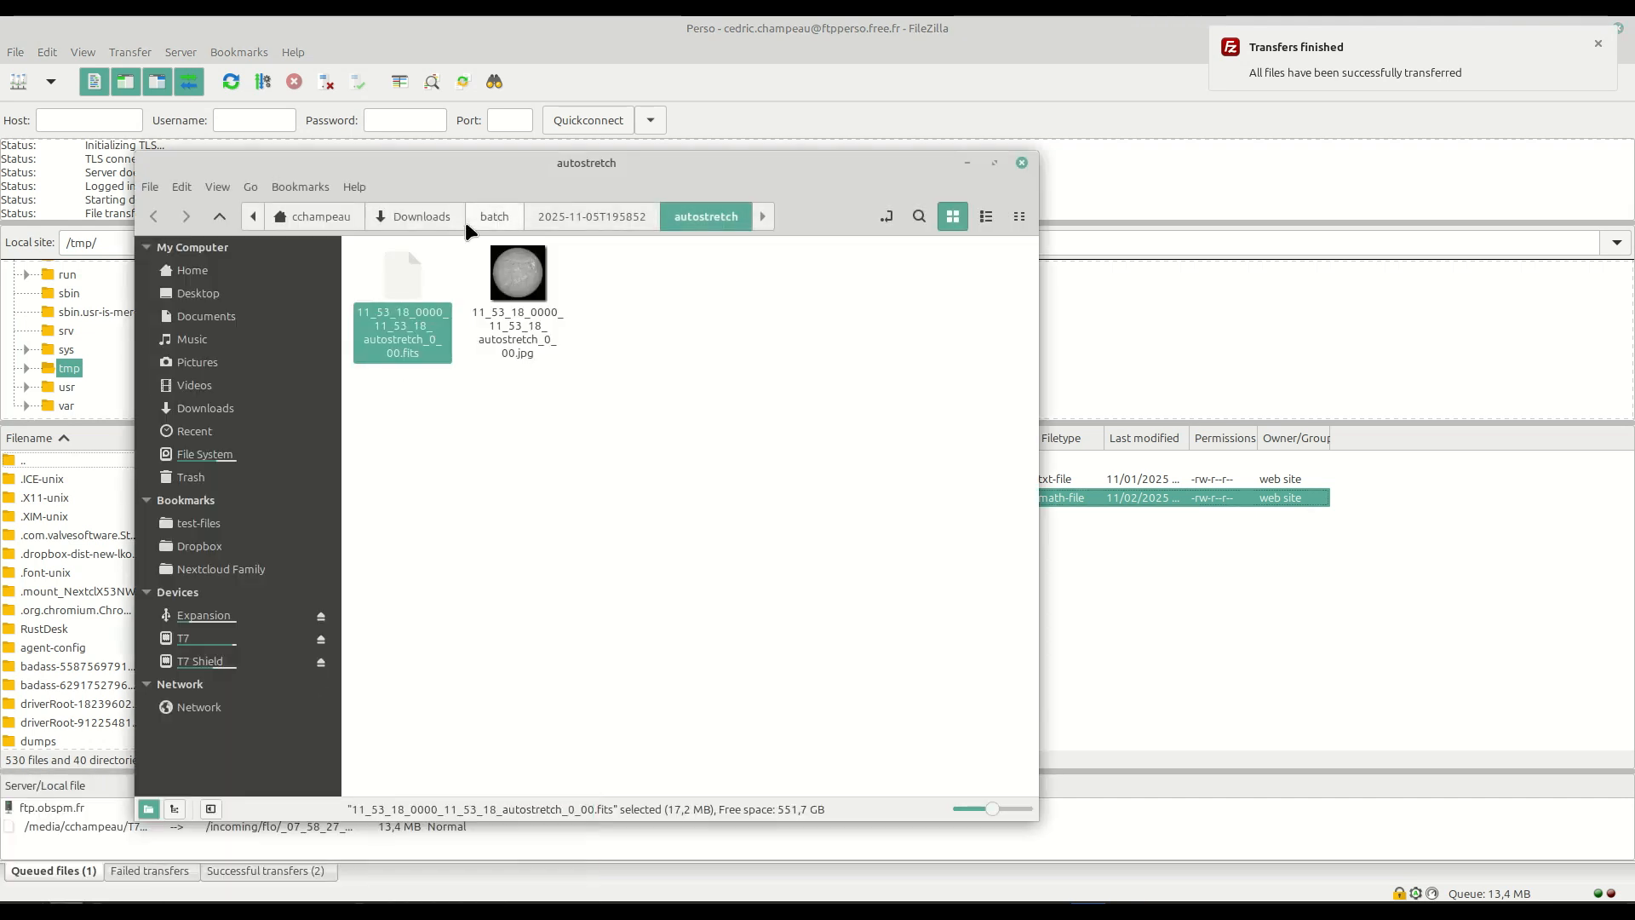
key(ctrl+l)
text(/tmp)
key(Return)
Find stack-Ha-aggressive-unsharp.math in /tmp, rename it new.math and upload it to the remote scripts folder.
scroll(534, 504, down, 15)
scroll(536, 509, down, 3)
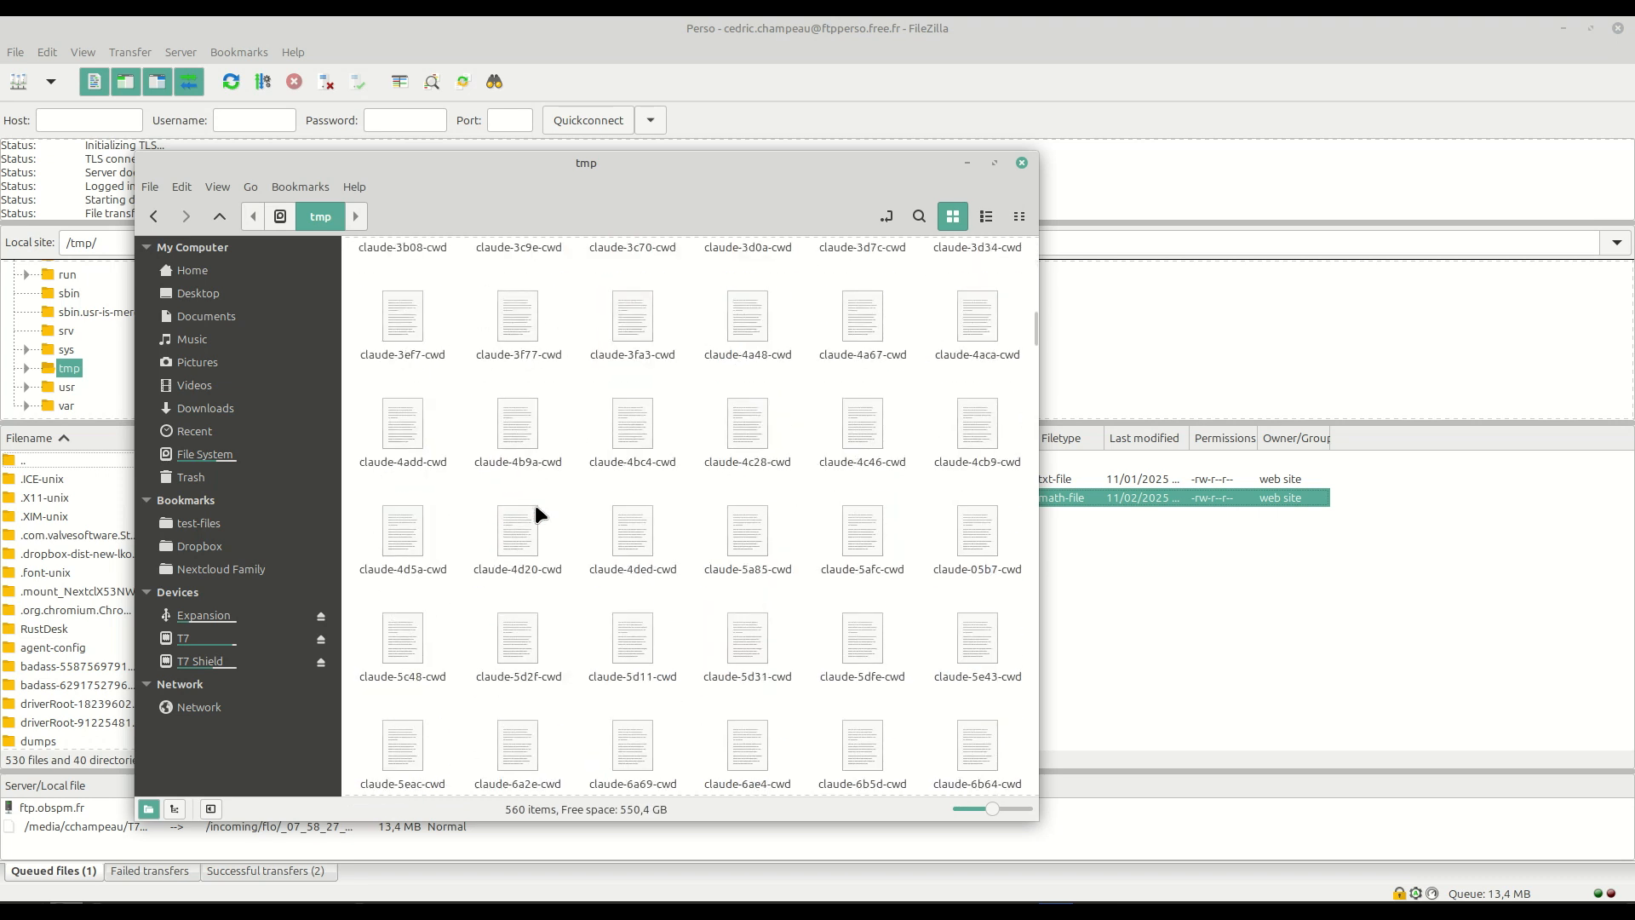
text(Ha)
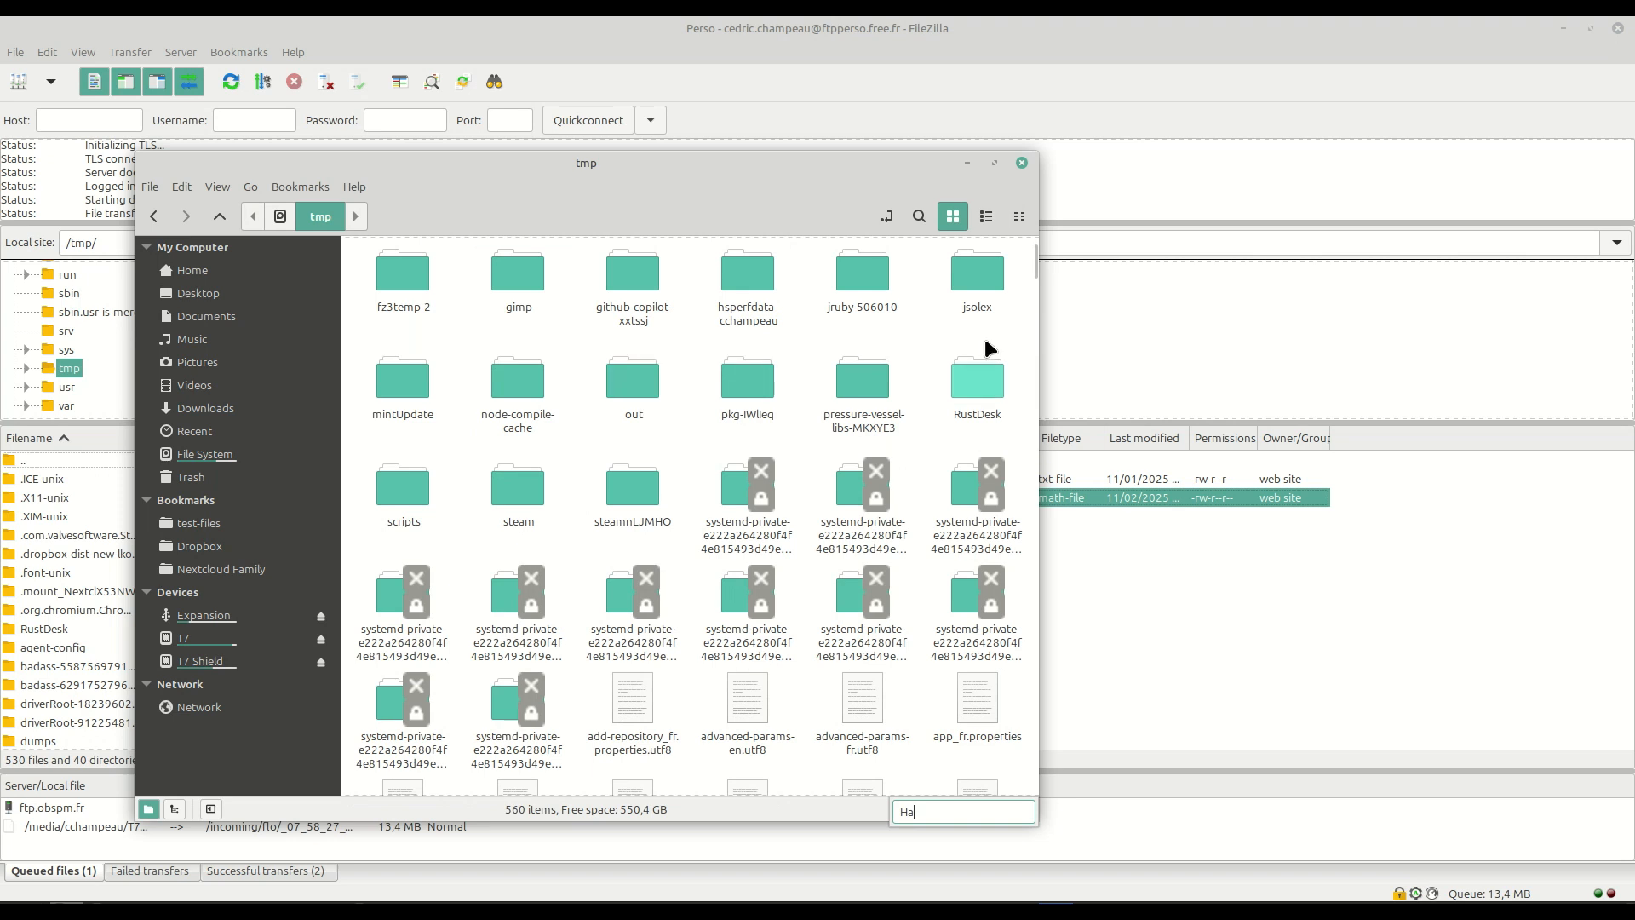
click(1193, 592)
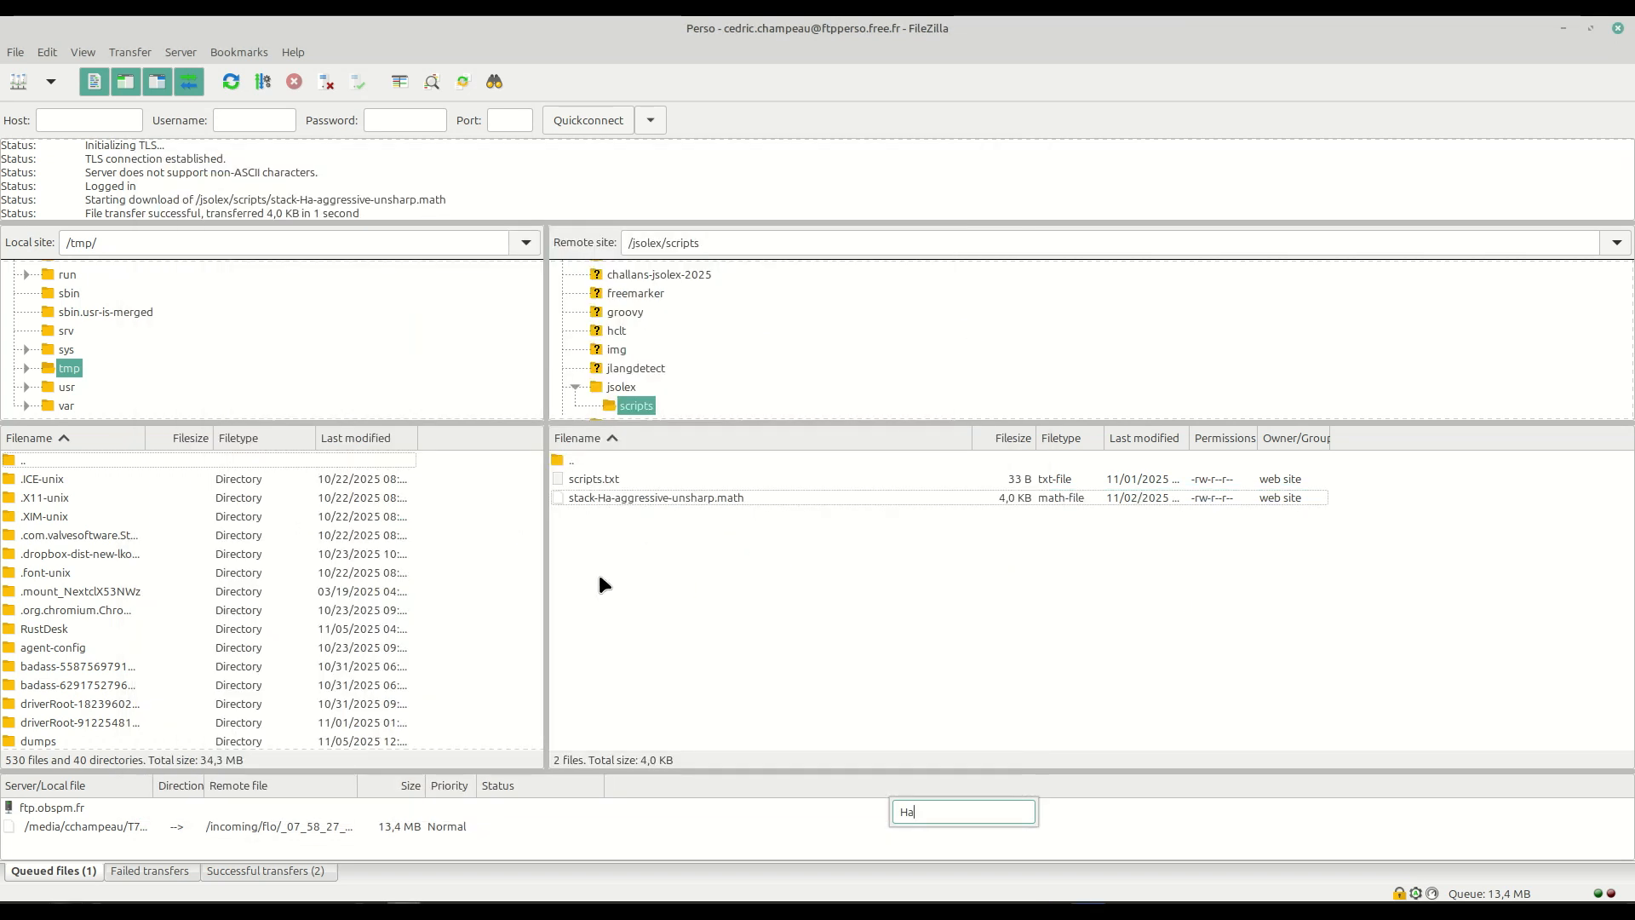
key(alt+Tab)
click(508, 601)
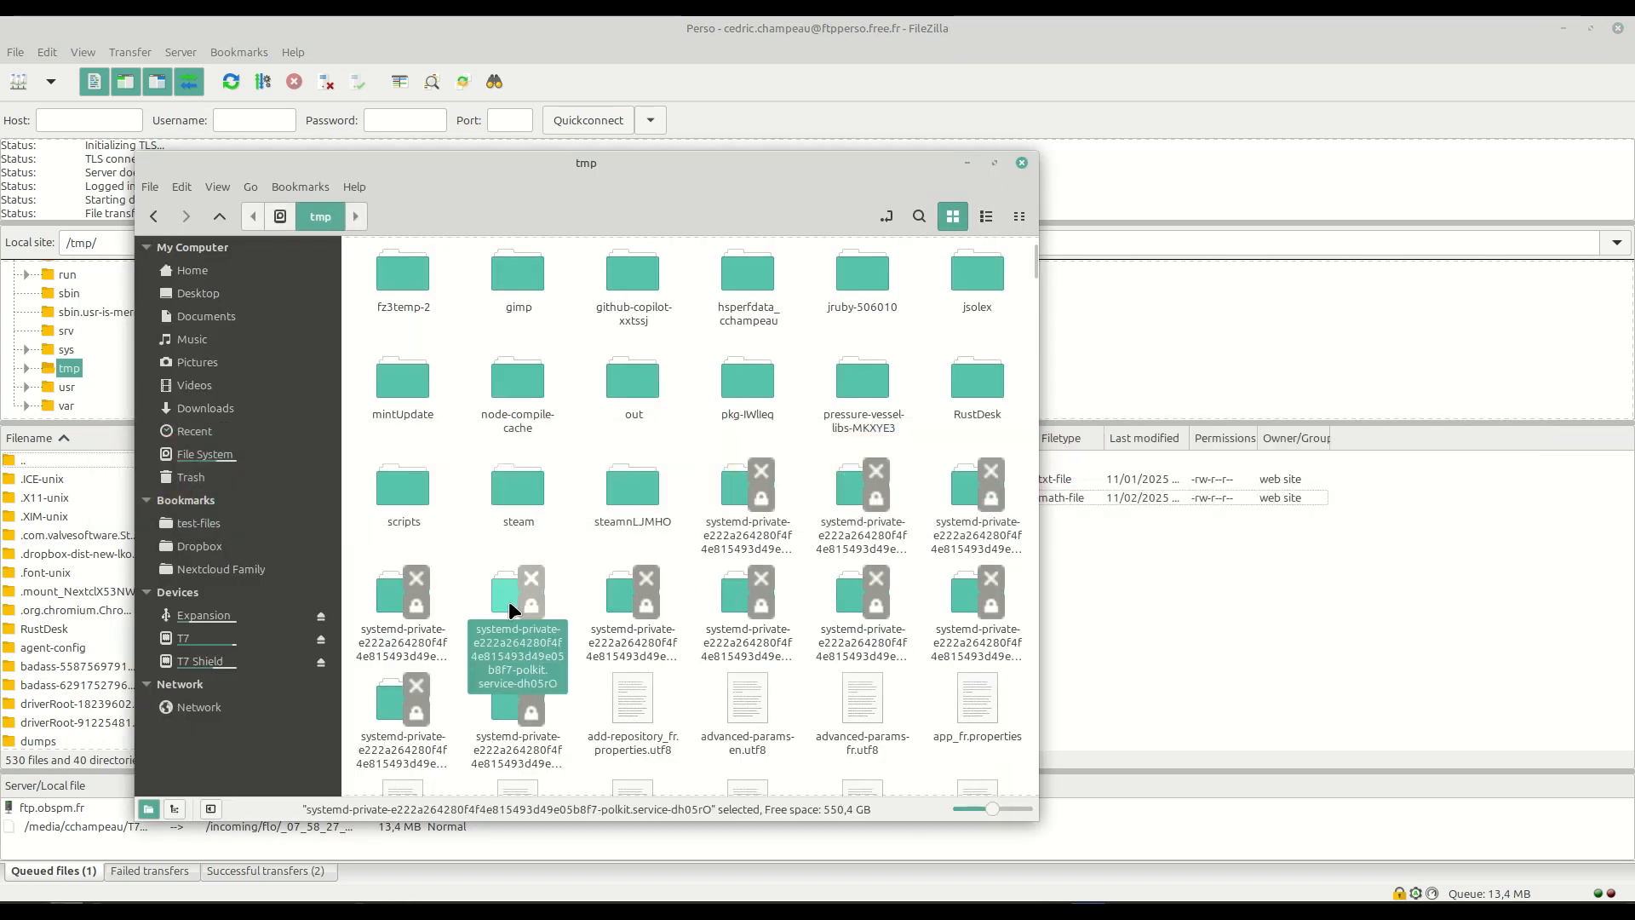
text(stac)
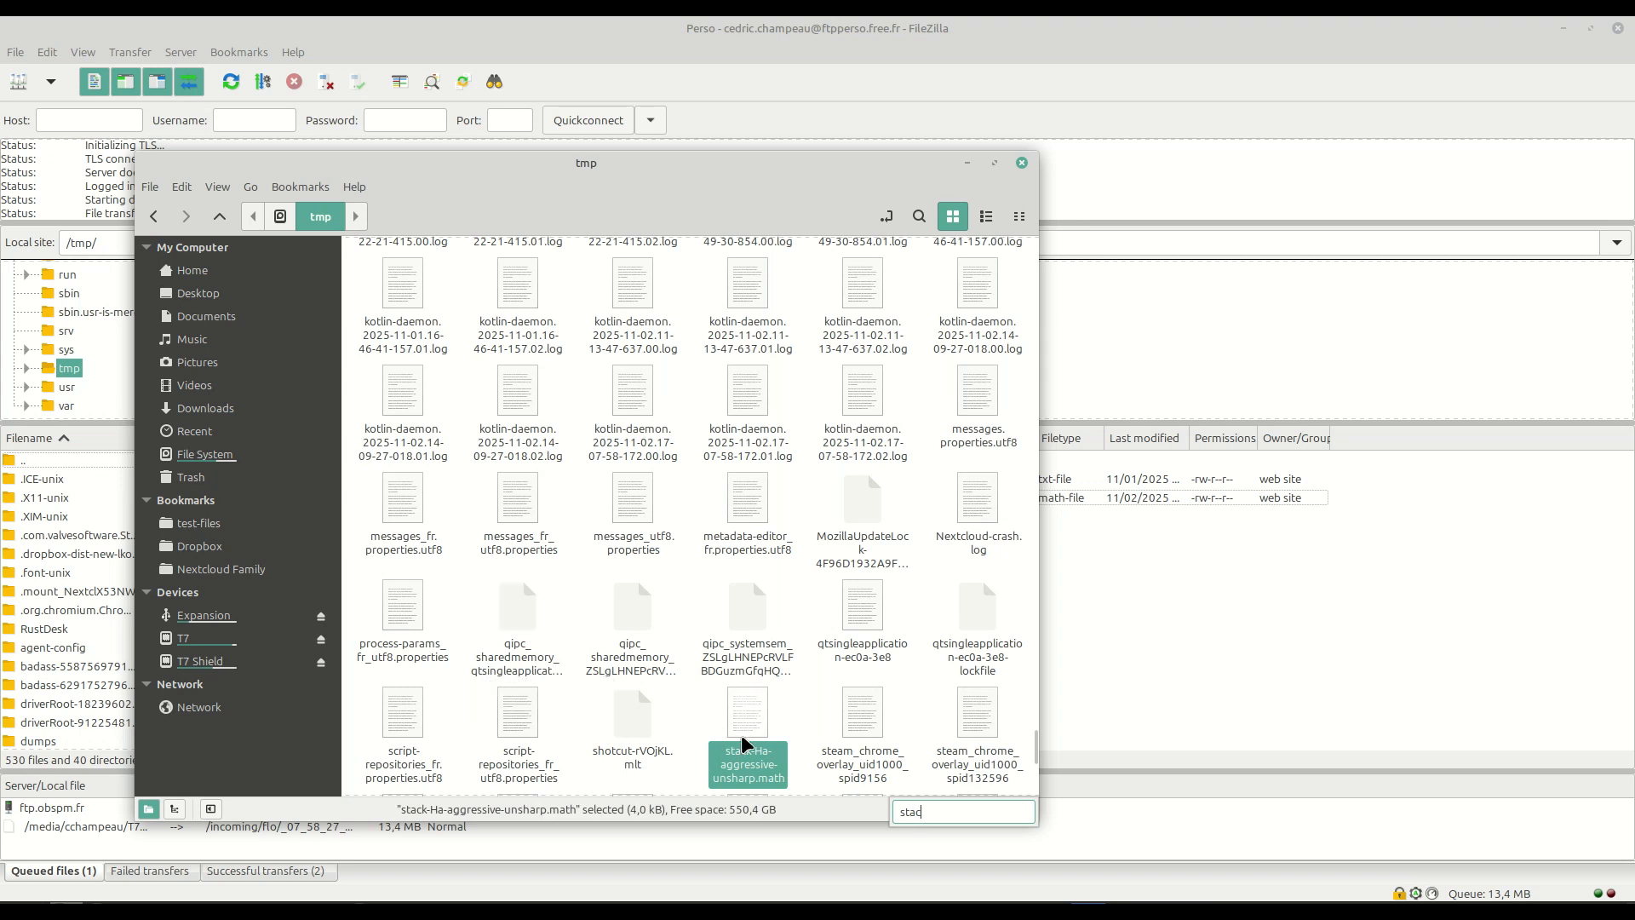
click(746, 773)
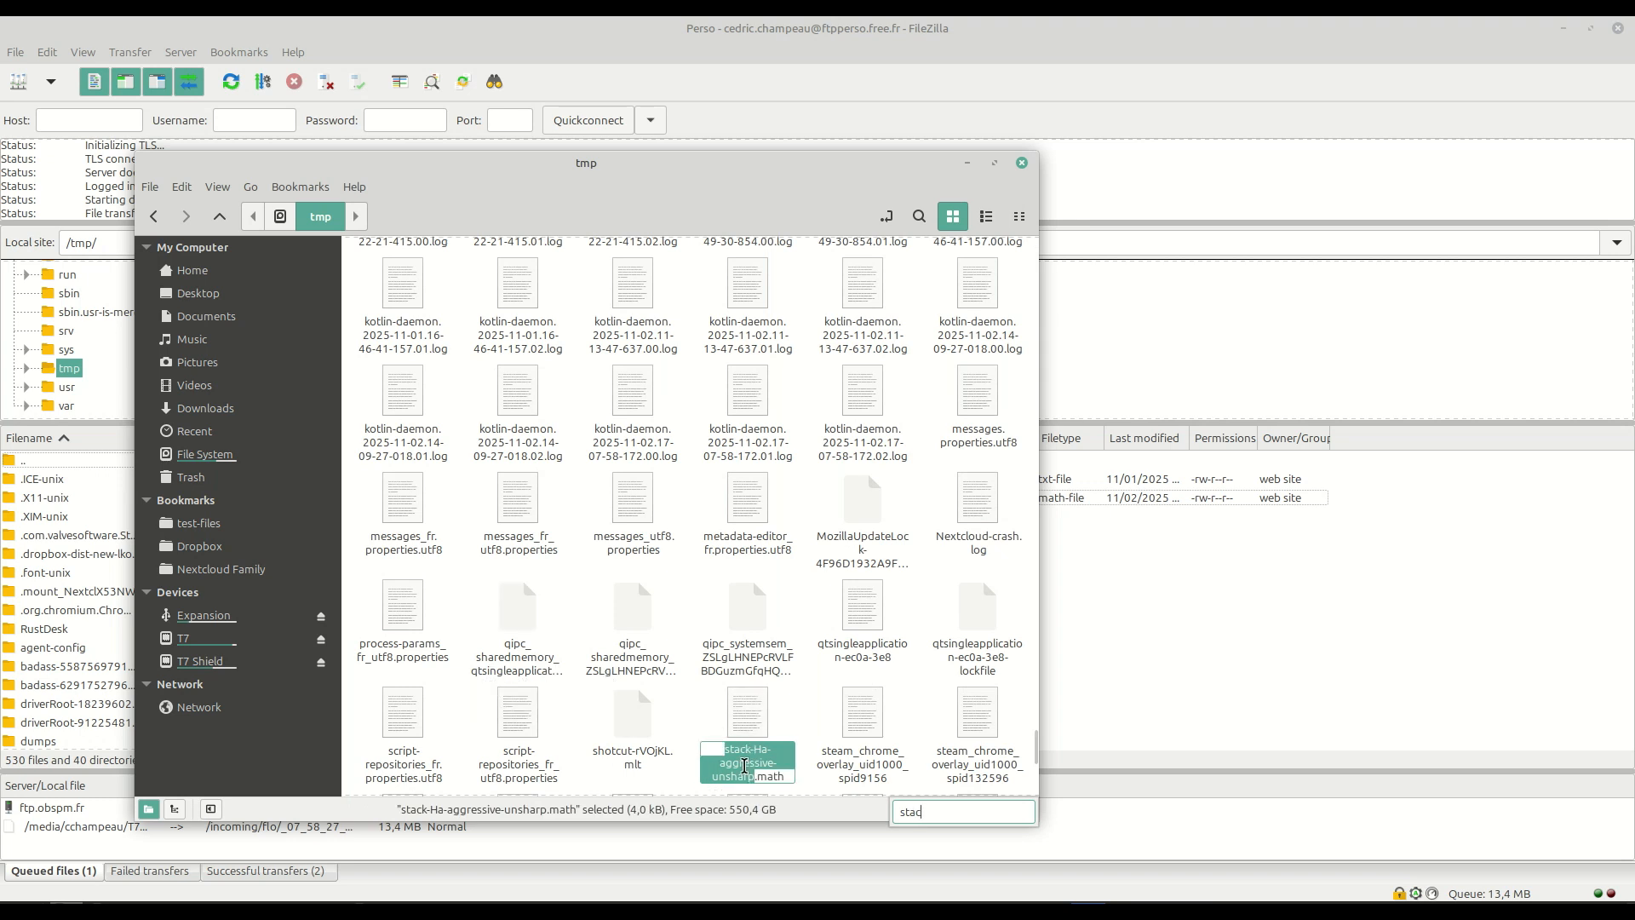
text(new)
key(Return)
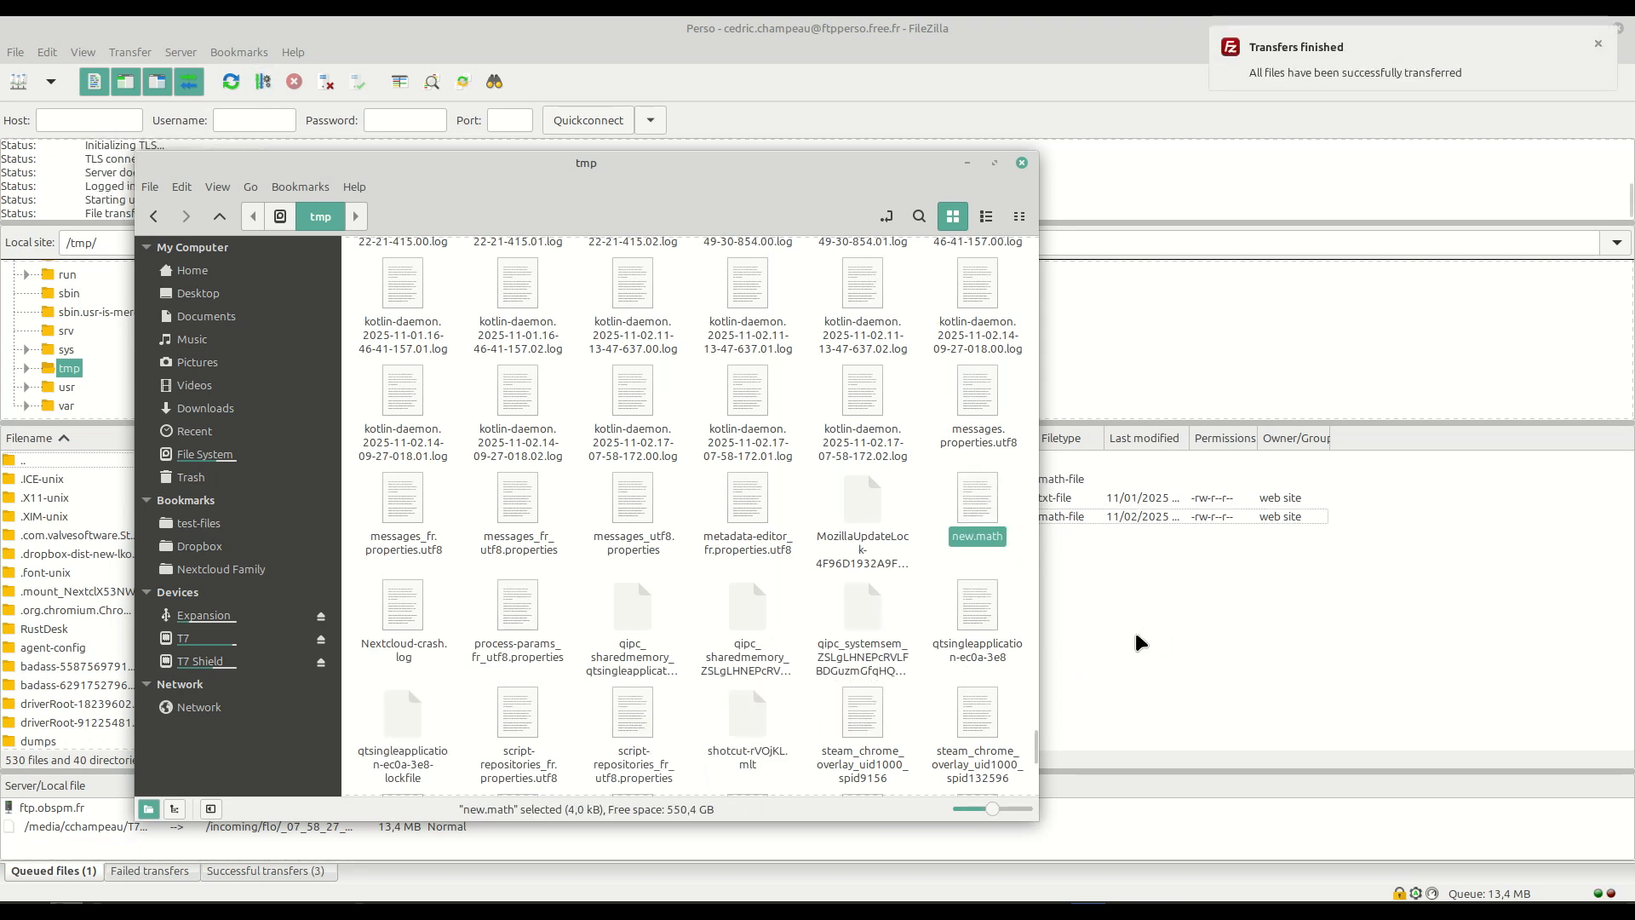
Minimize the file manager and close the Script Repositories window.
click(970, 162)
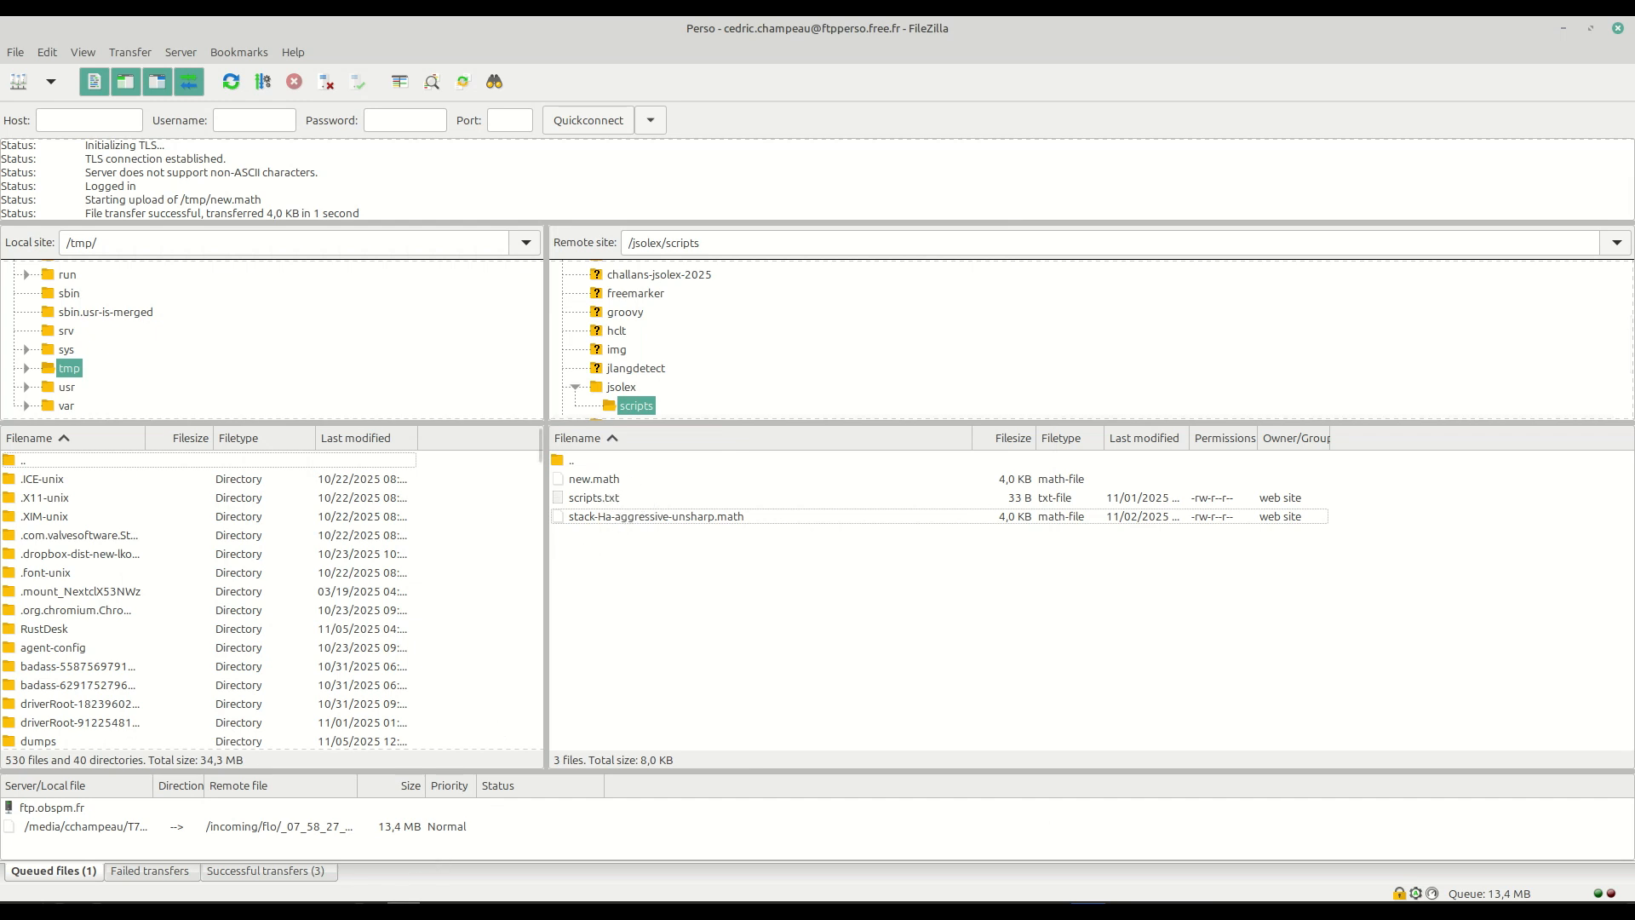
click(464, 843)
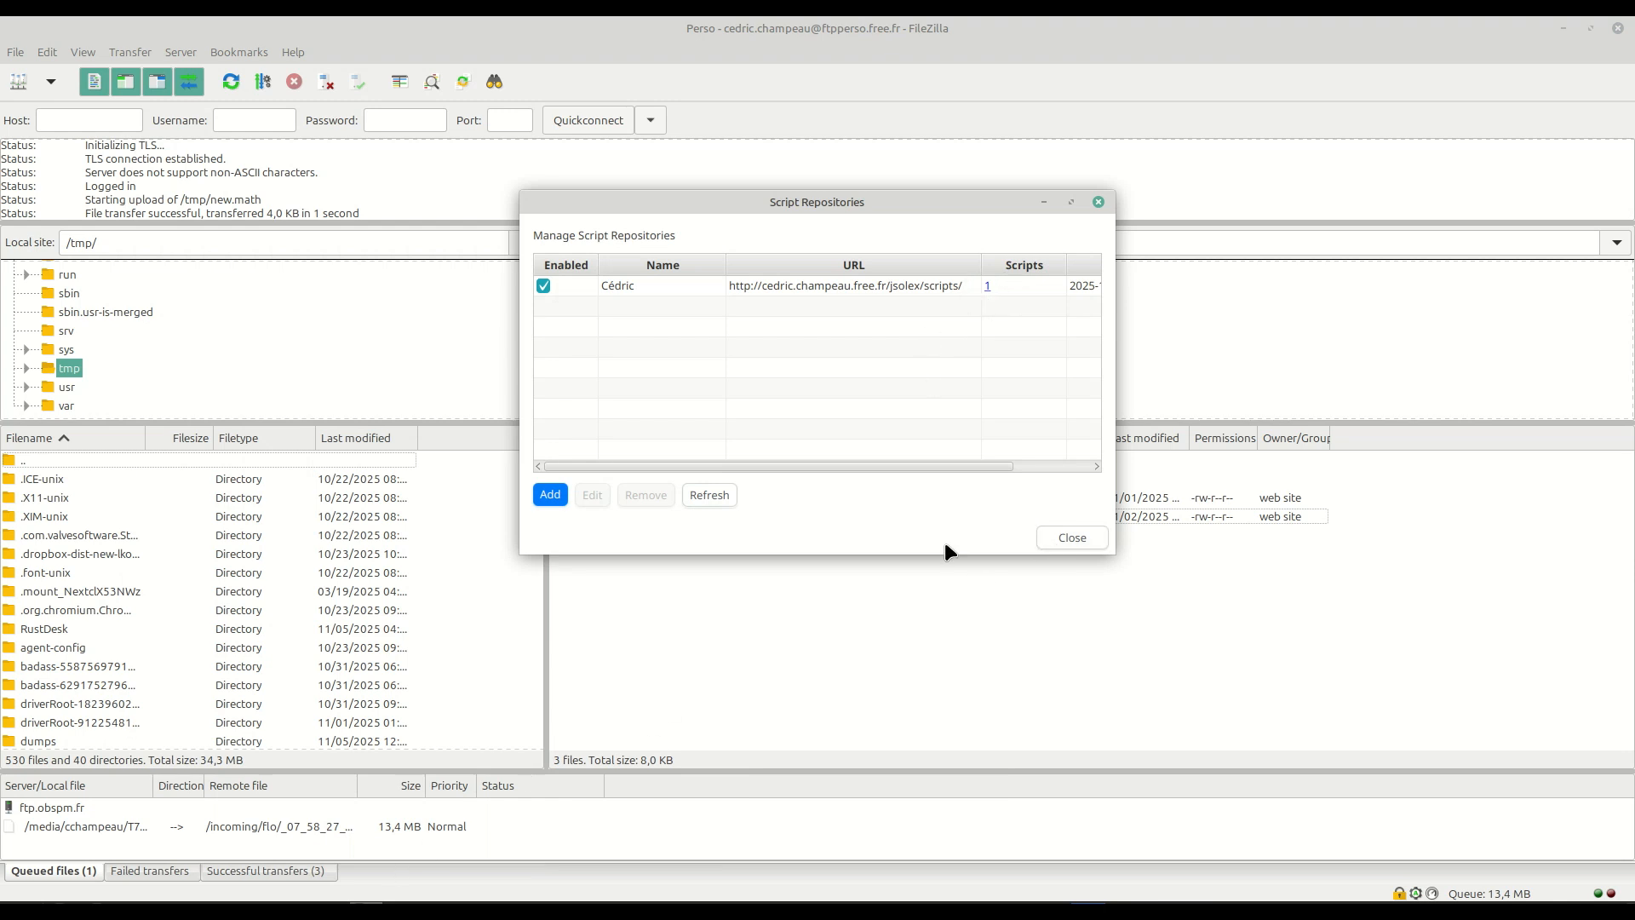
click(1075, 538)
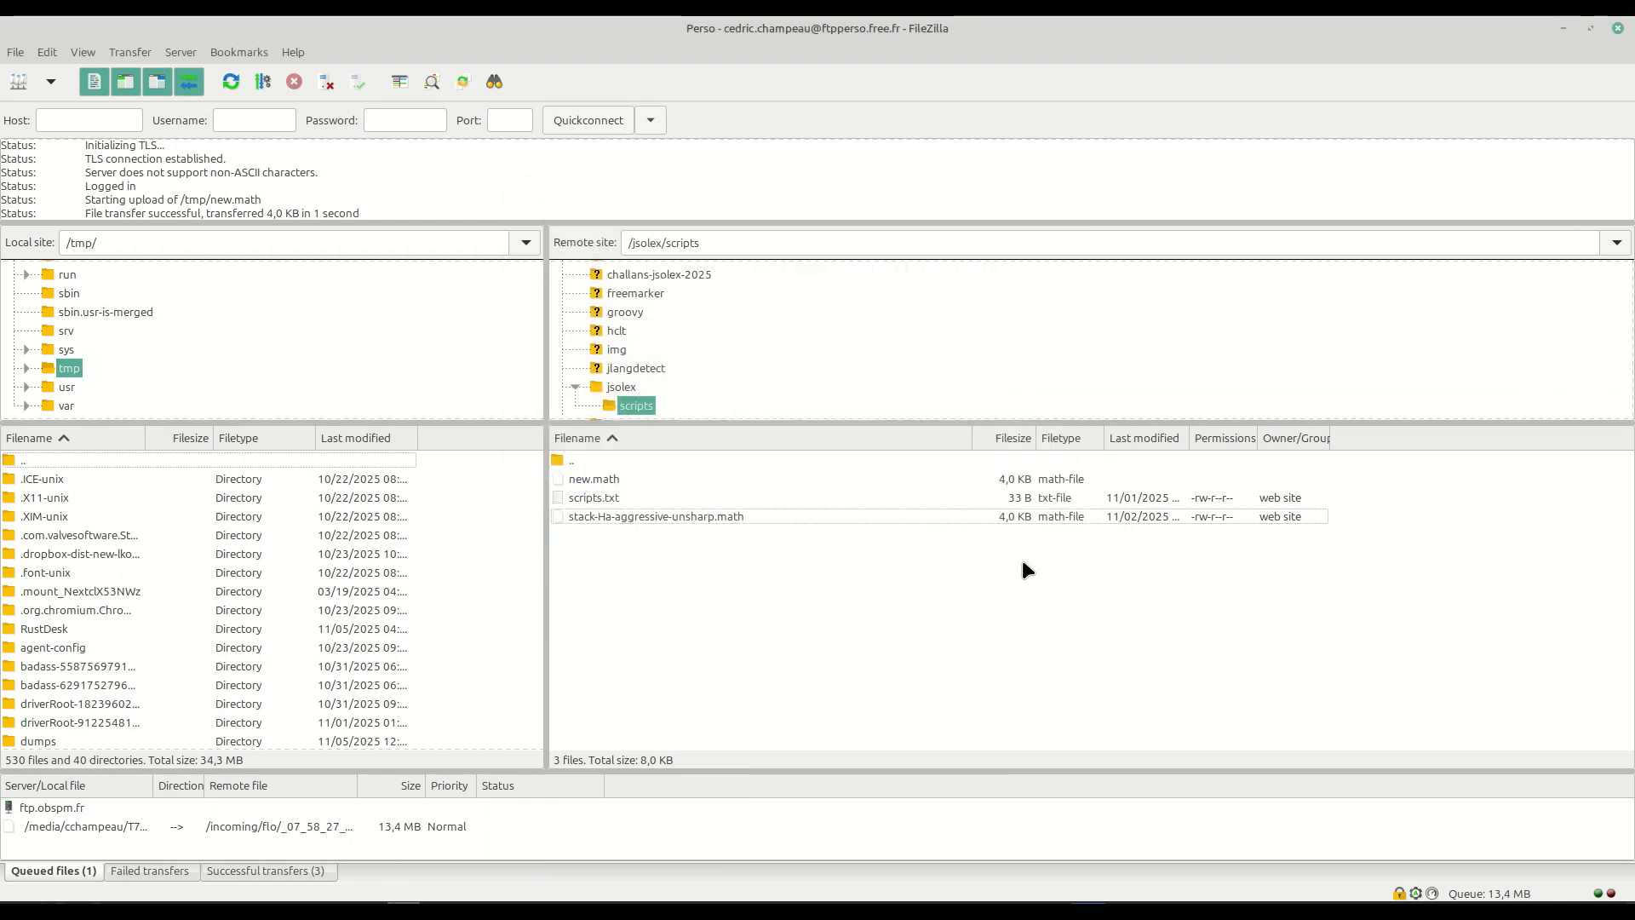
Open the remote scripts.txt for editing, discarding the local copy and downloading the file anew.
right_click(590, 497)
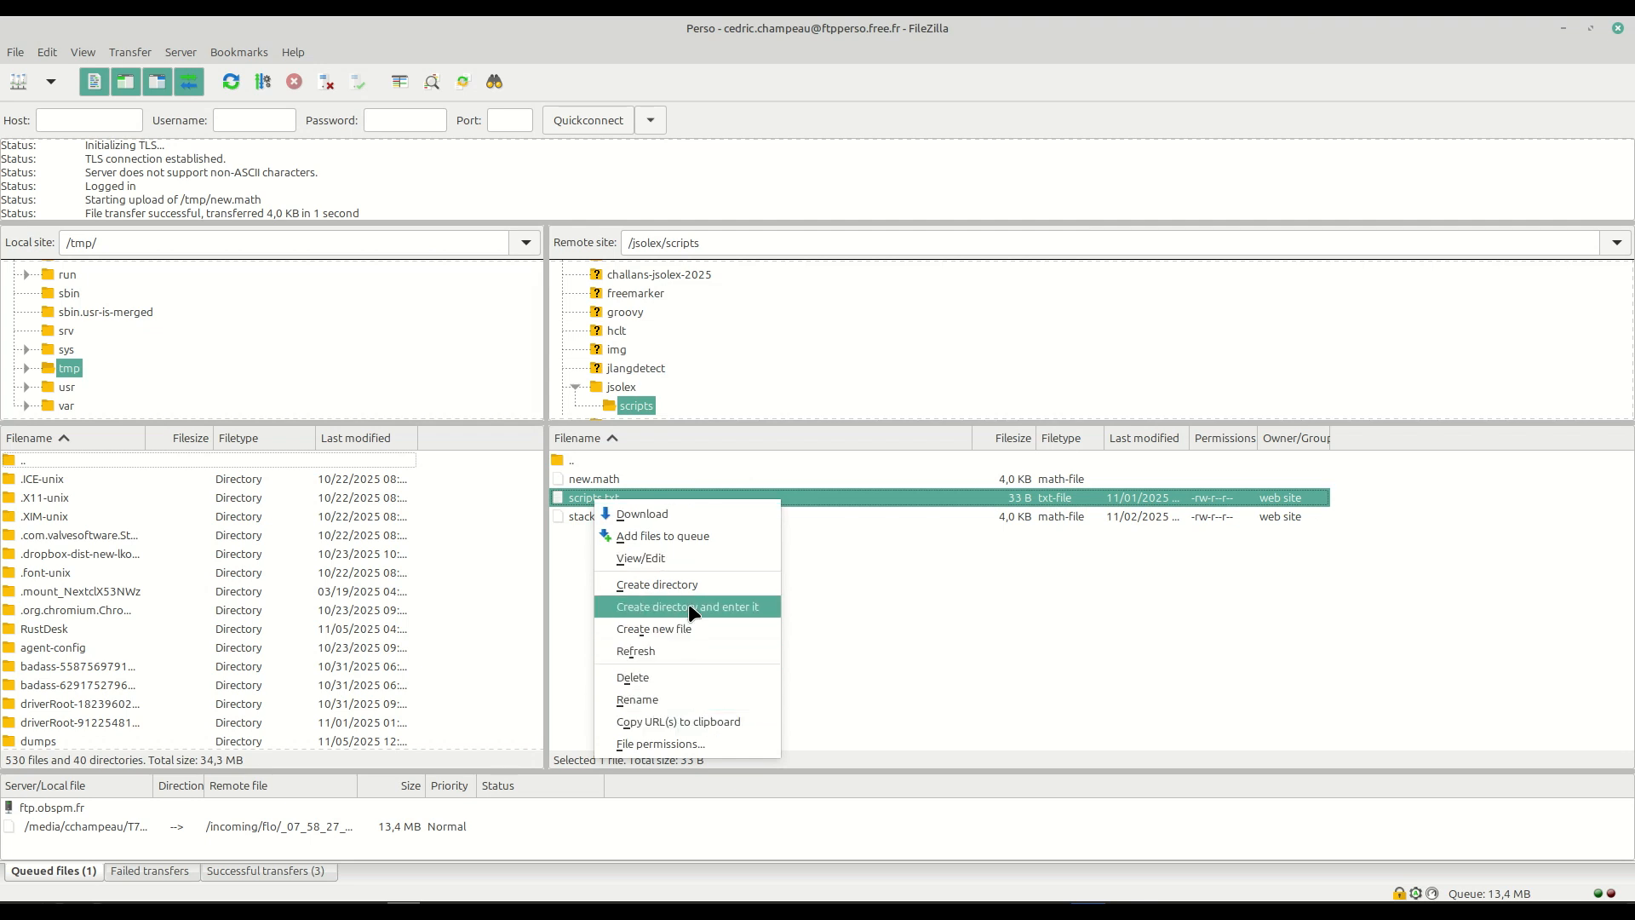
click(690, 558)
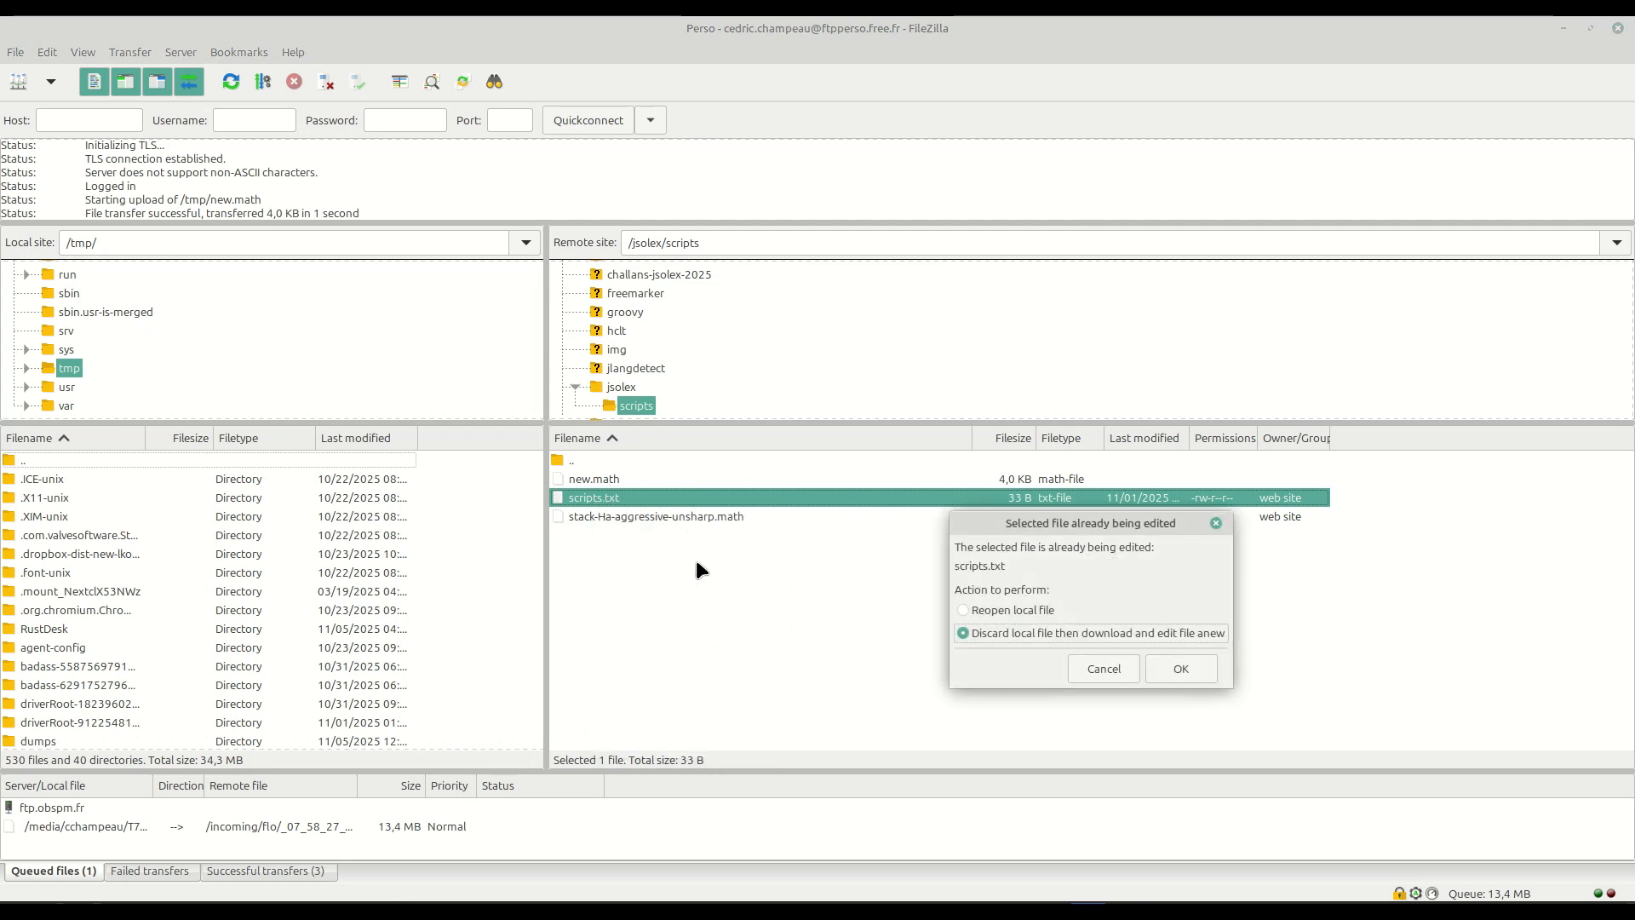
click(1181, 669)
click(1590, 105)
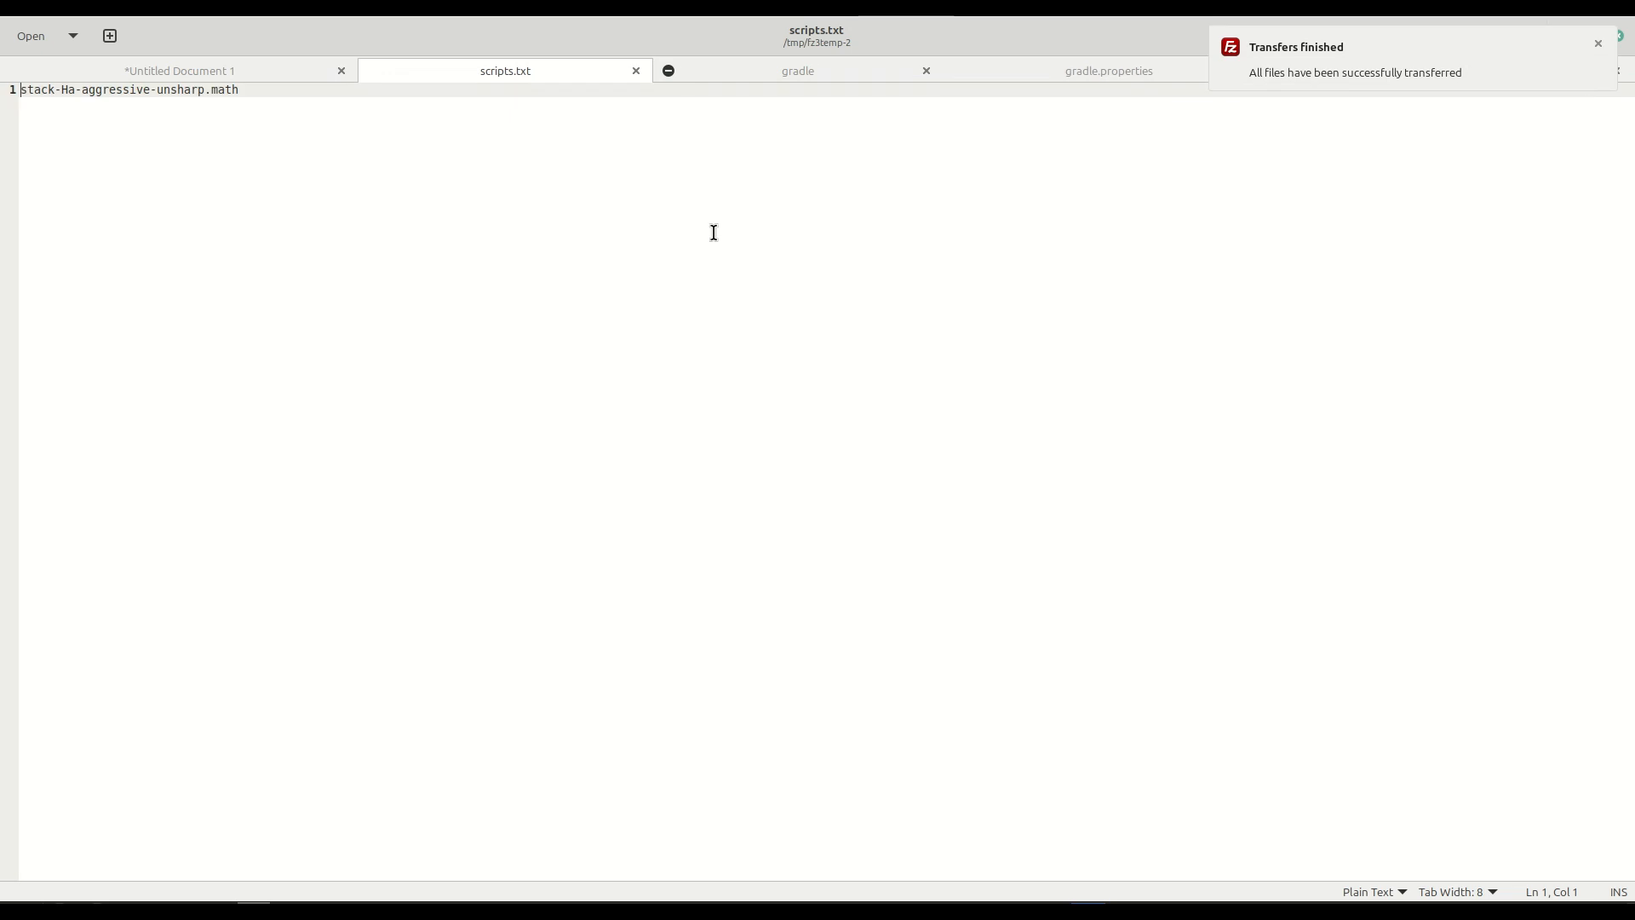
Add new.math on a second line of scripts.txt, save the file and upload it back to the server.
key(Return)
text(new)
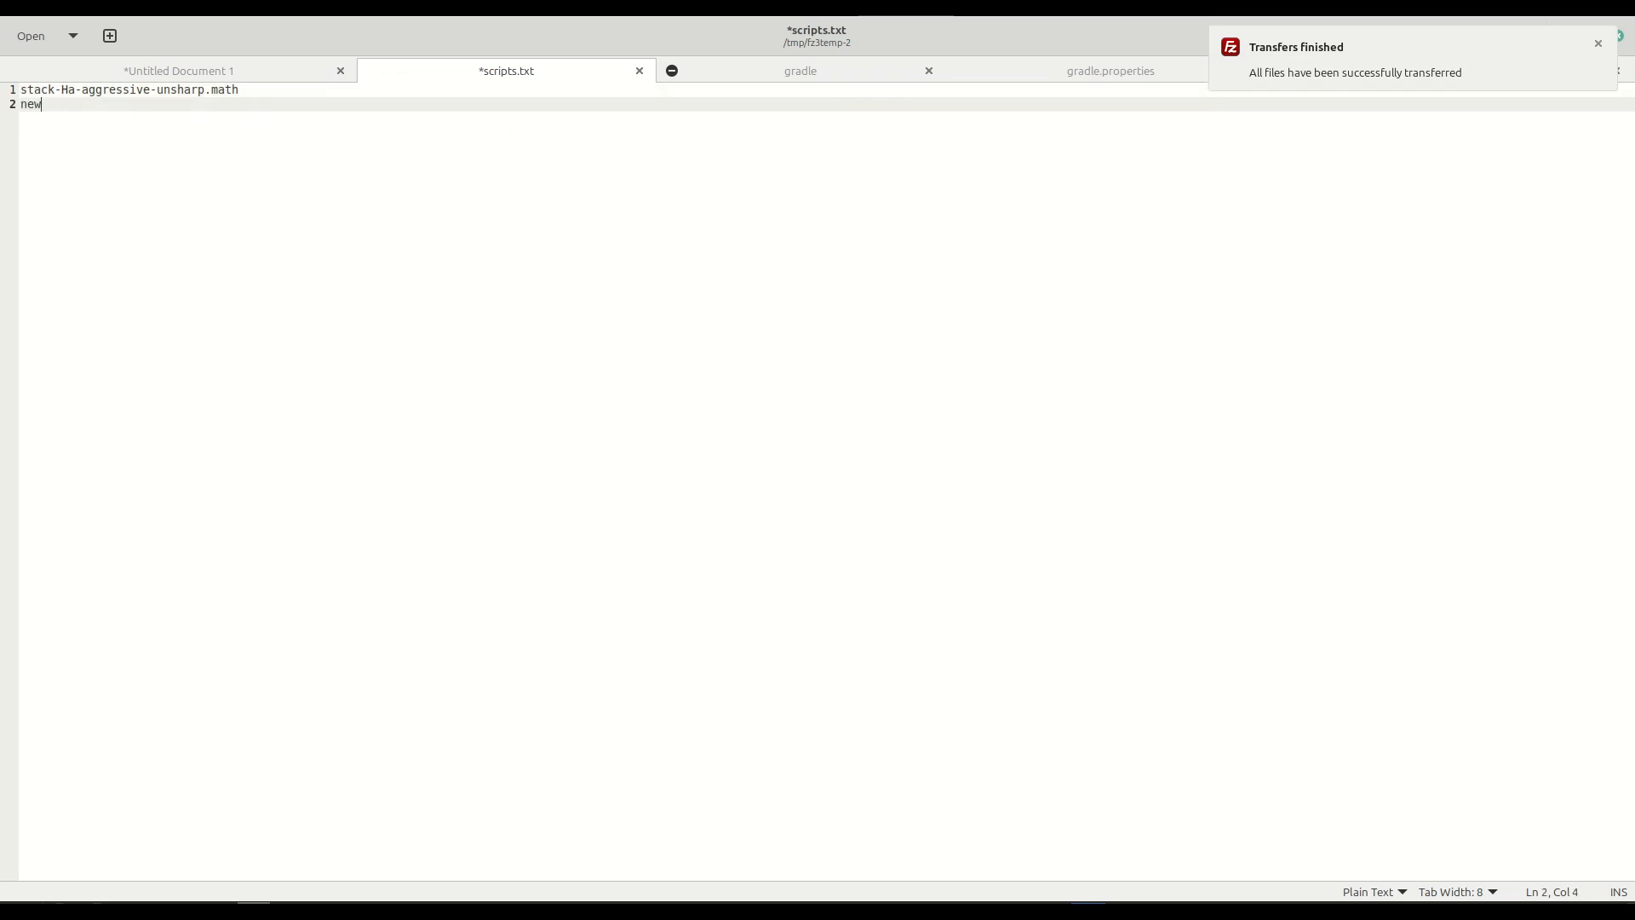
text(.math)
key(Return)
key(ctrl+s)
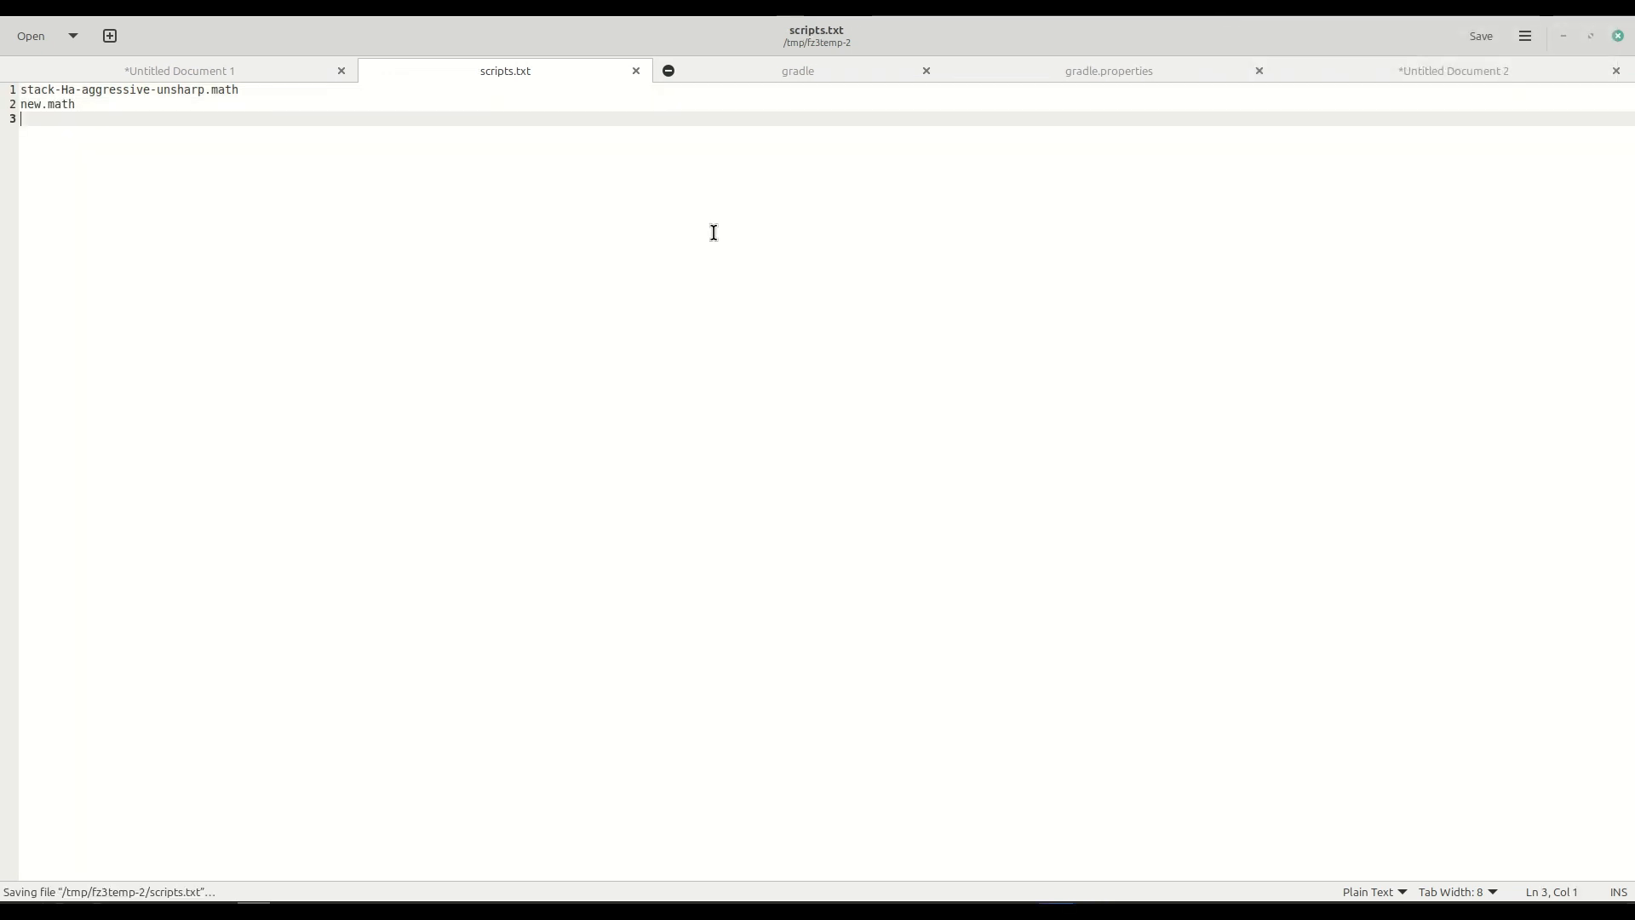
click(877, 564)
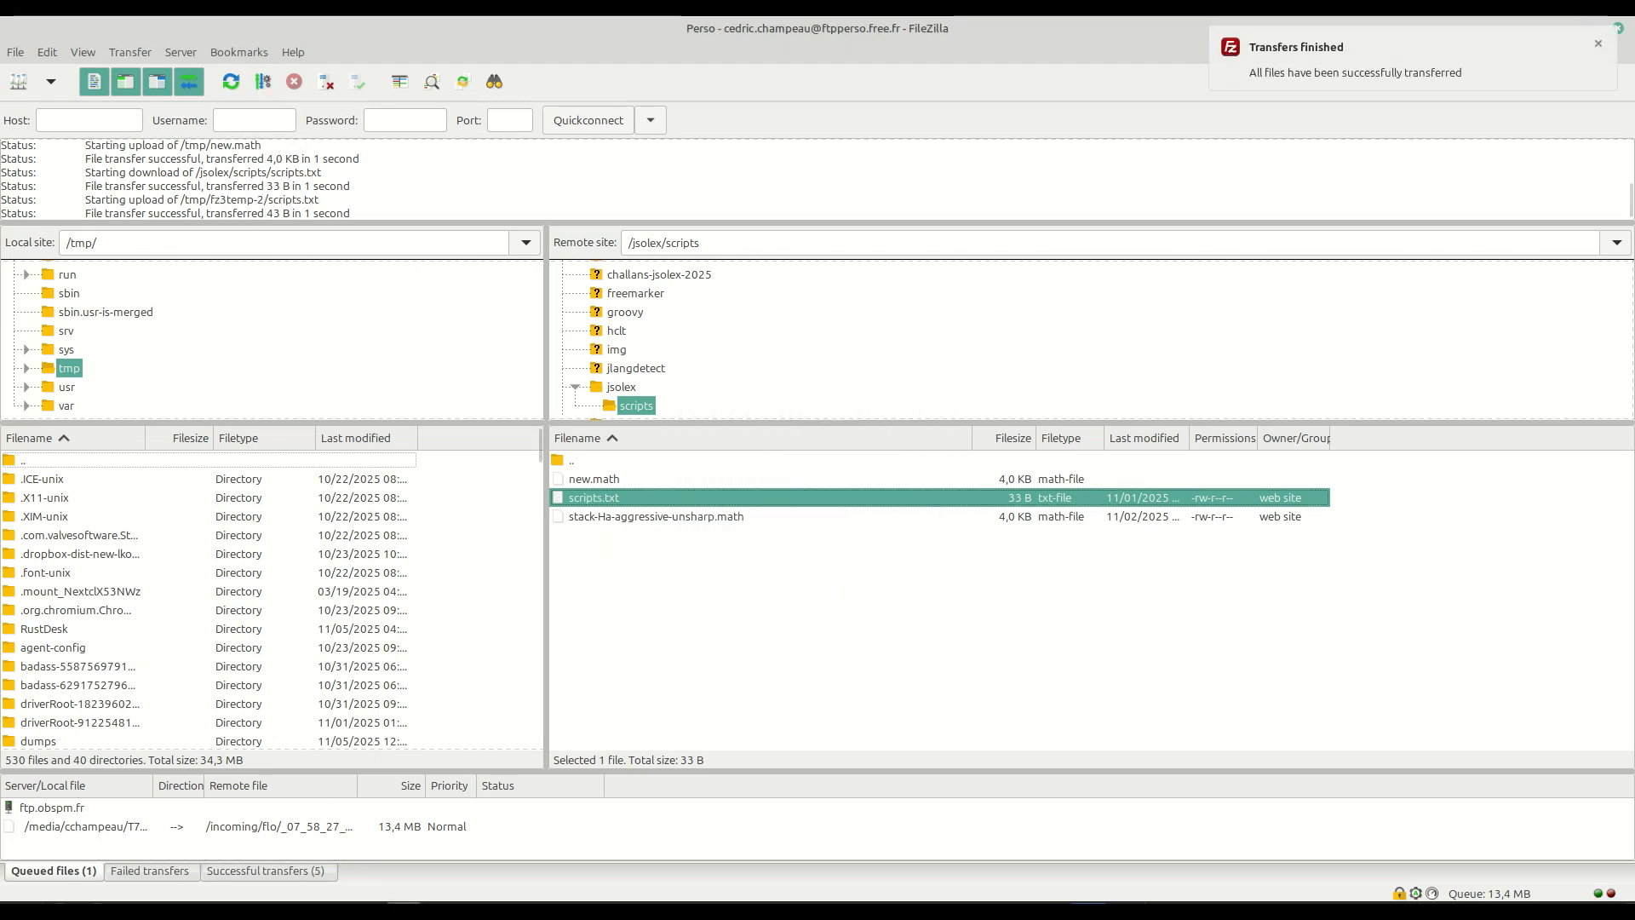
Switch to JSol'Ex, refresh the script repositories and close the Script Repositories window after viewing the Last Check column.
click(375, 843)
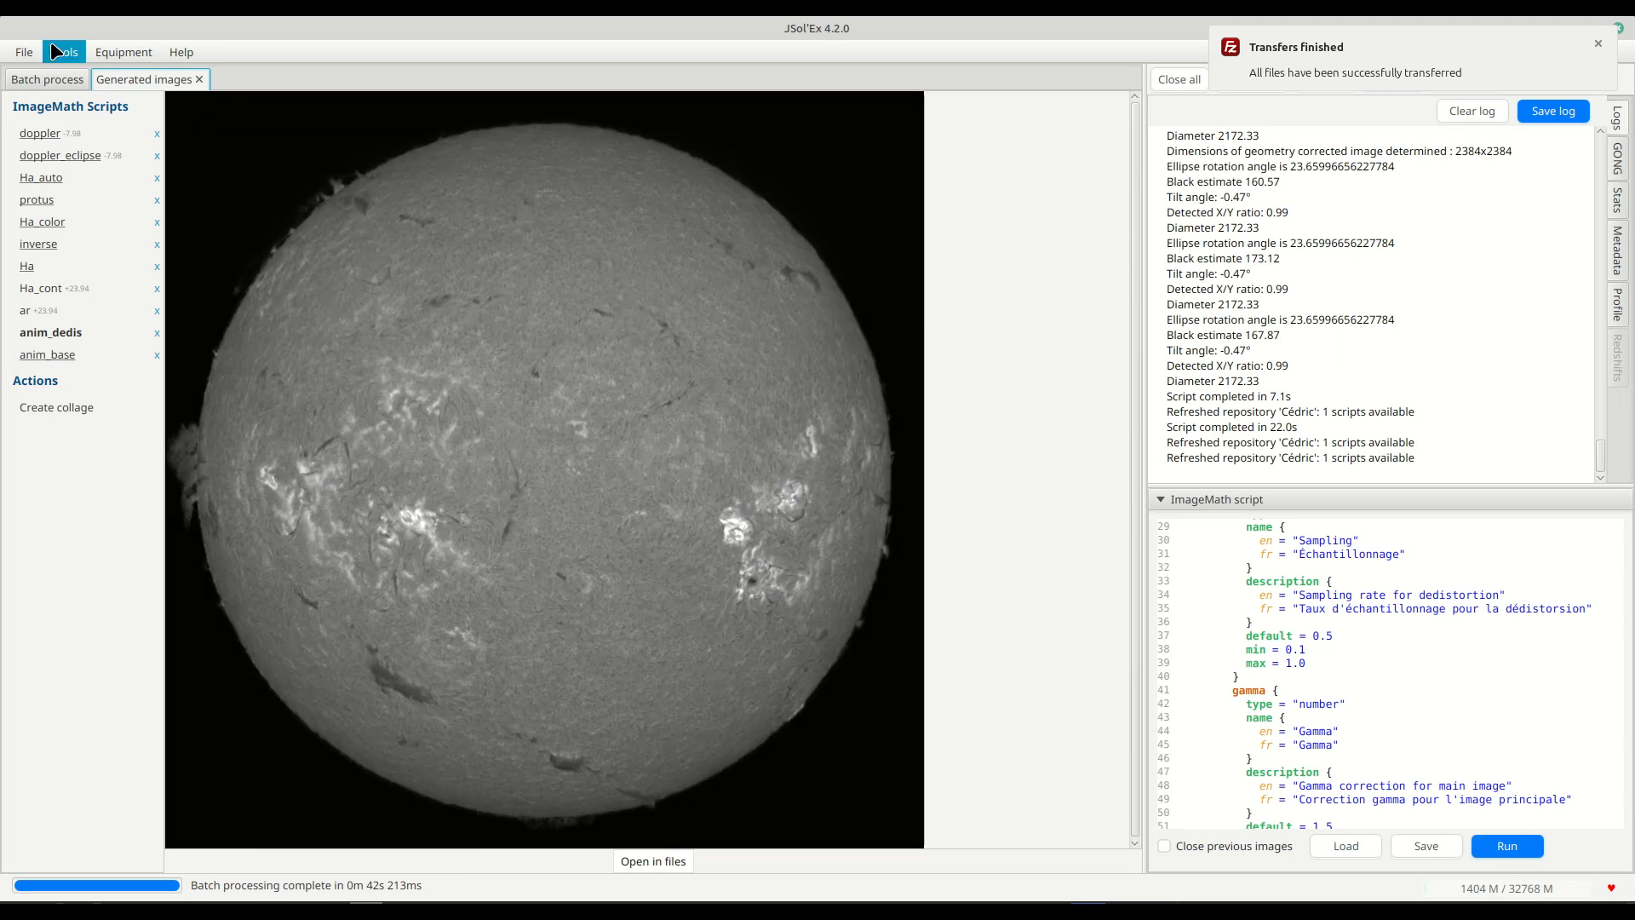
click(53, 47)
click(102, 230)
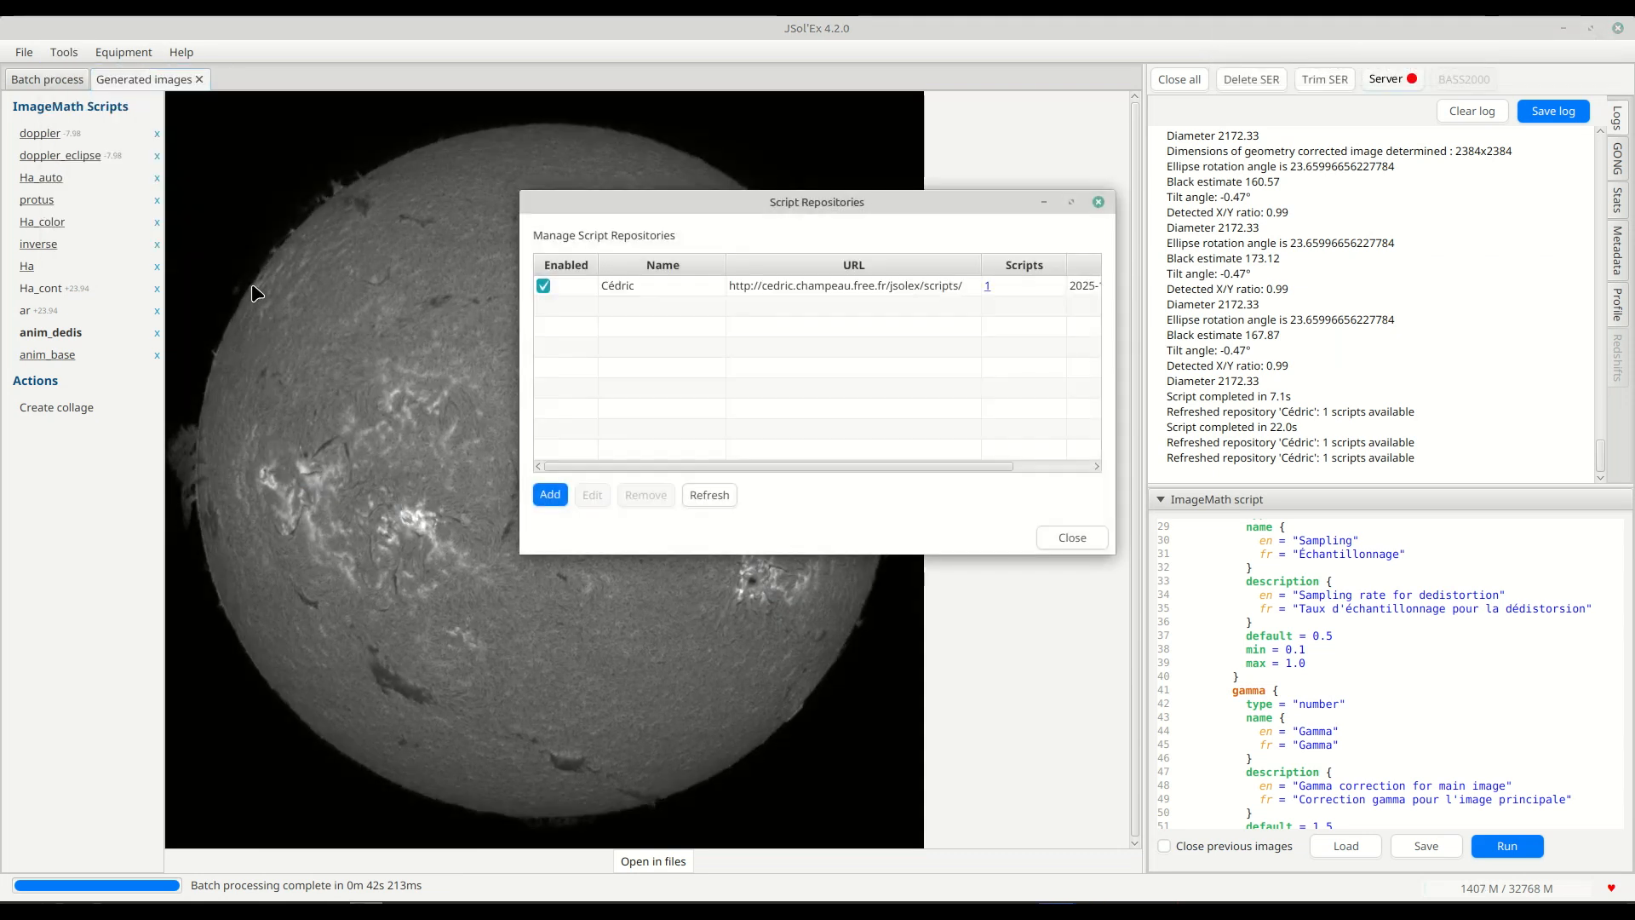
click(711, 496)
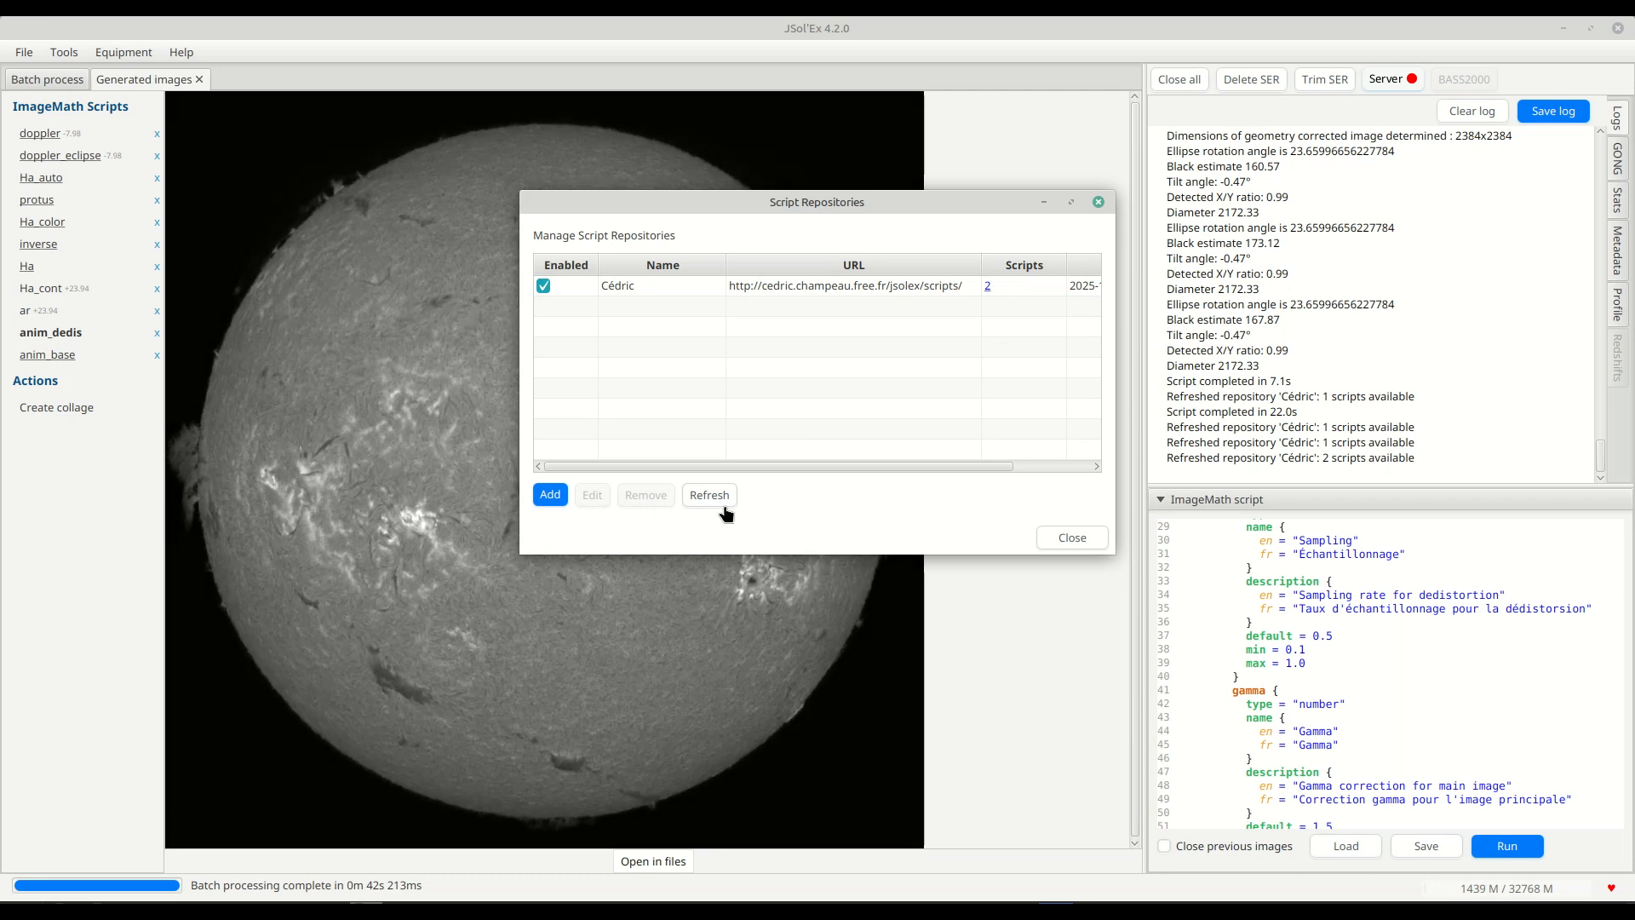
drag(722, 466, 796, 478)
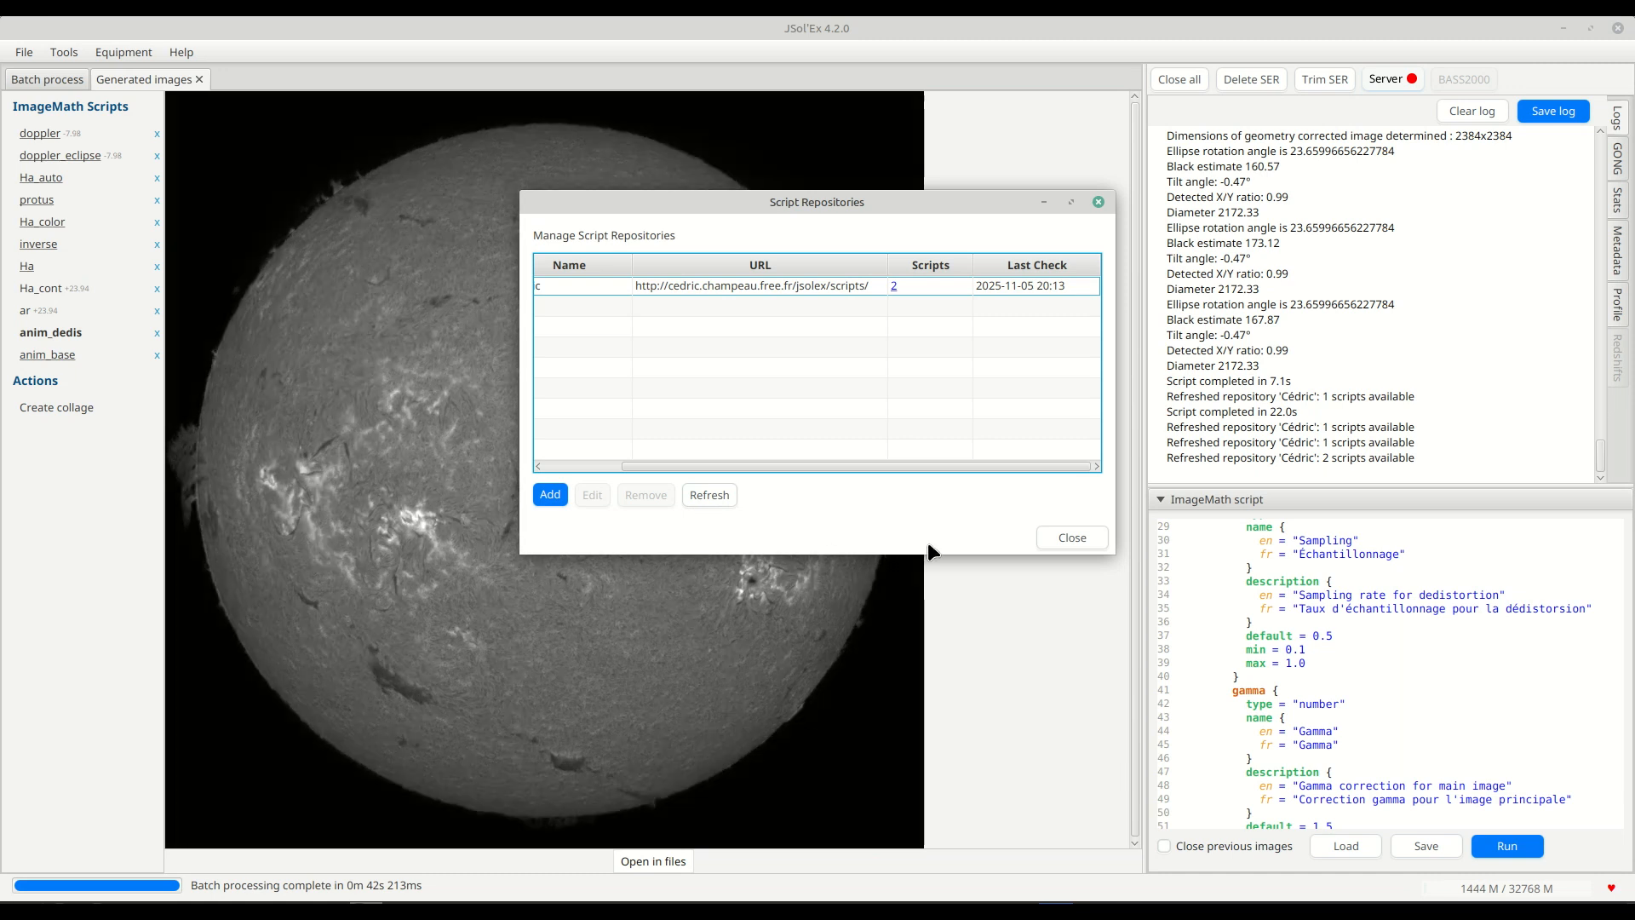
click(1078, 540)
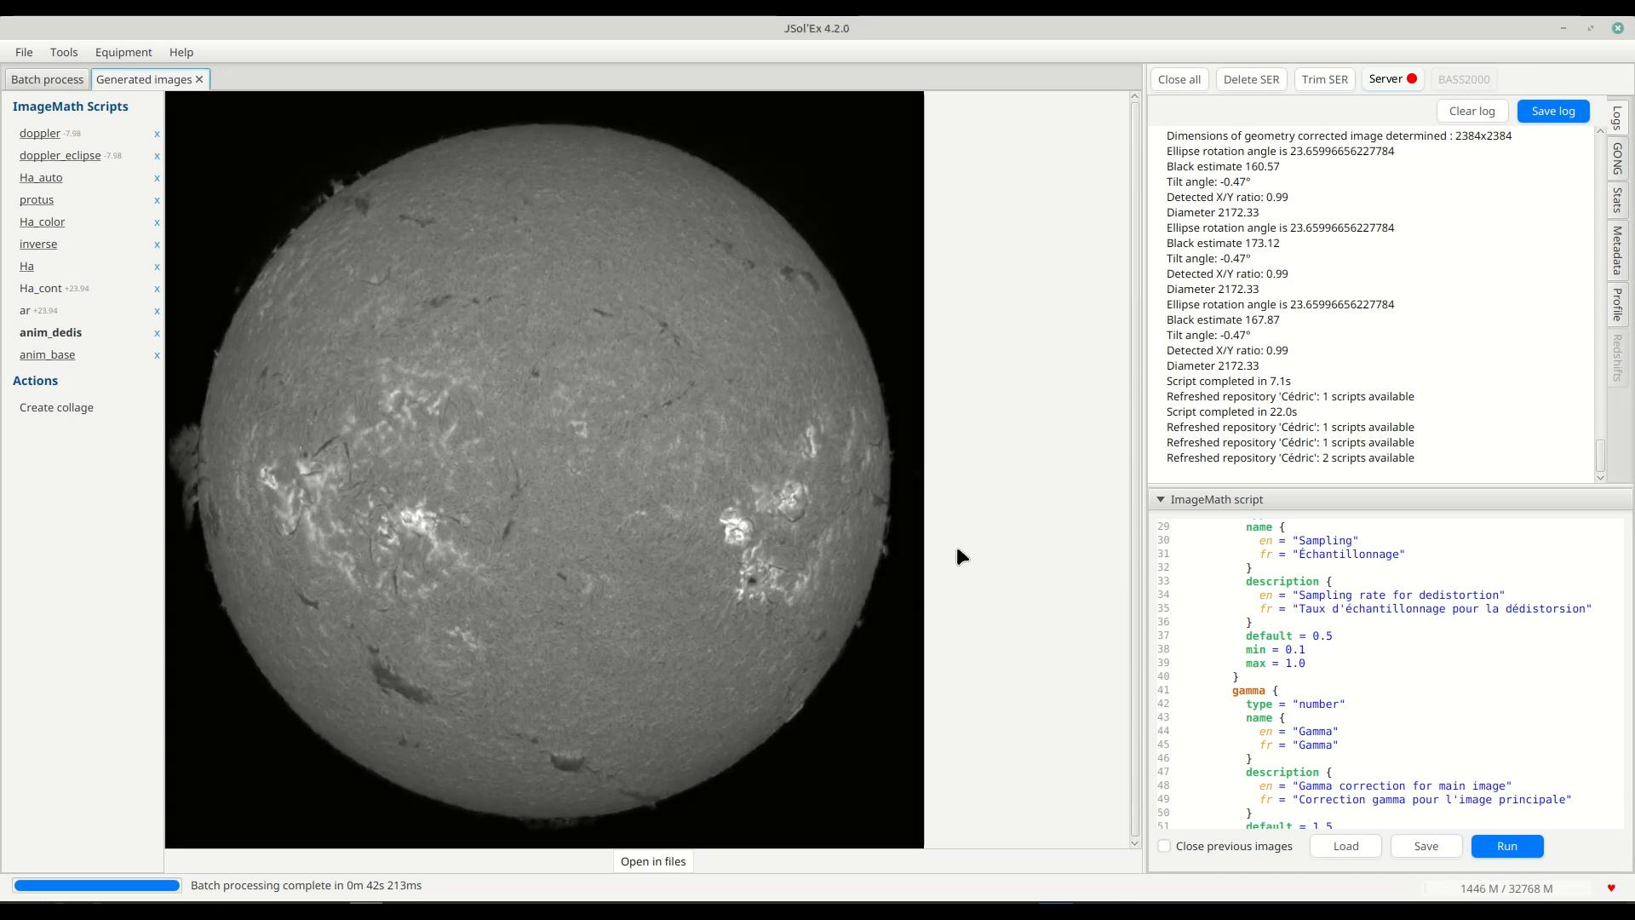